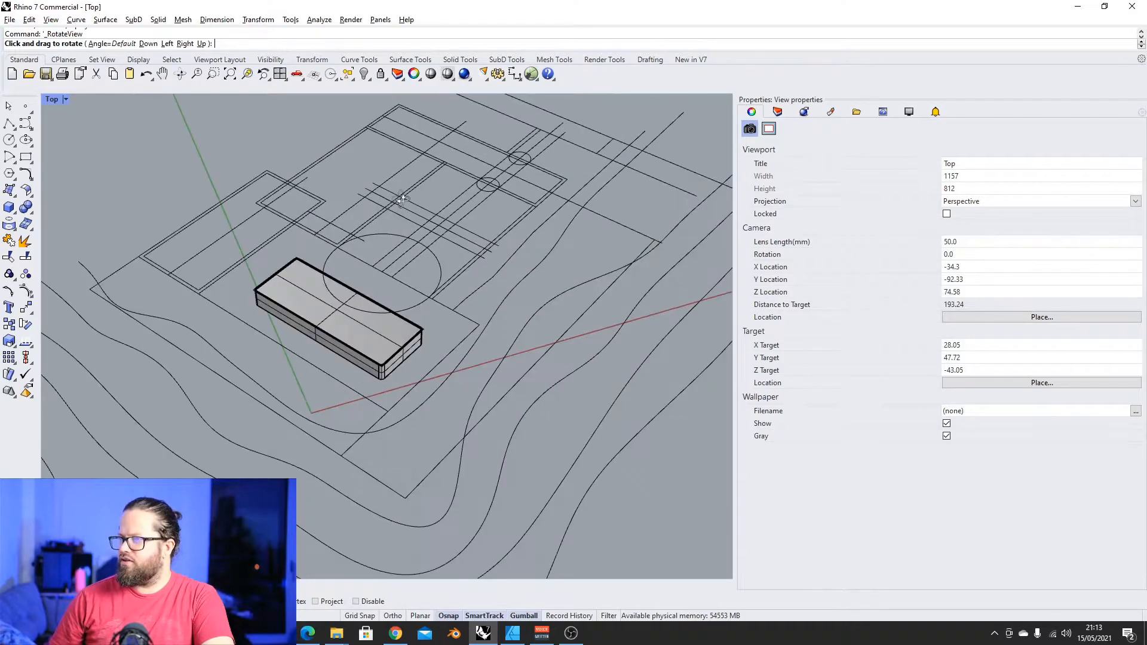
Examine the floor plan linework, the site contours and the rectangular block from several angles, with the block's top surface selected
{"action": "scroll", "coordinate": [385, 281], "scroll_direction": "up", "scroll_amount": 8}
{"action": "scroll", "coordinate": [384, 281], "scroll_direction": "down", "scroll_amount": 5}
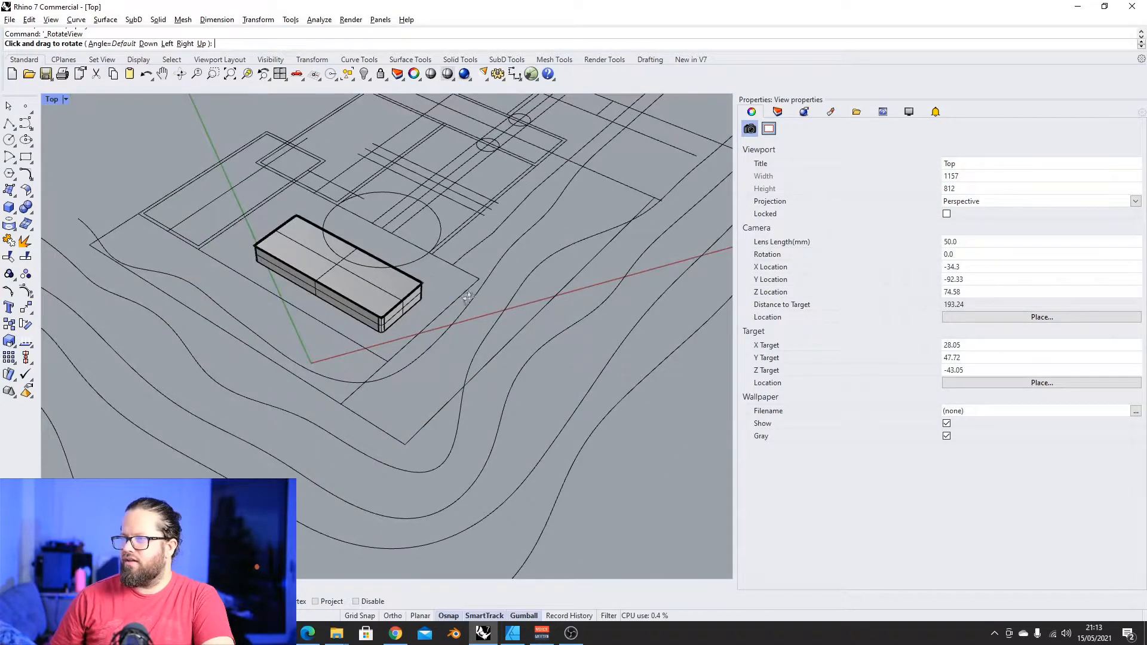
{"action": "scroll", "coordinate": [438, 291], "scroll_direction": "down", "scroll_amount": 1}
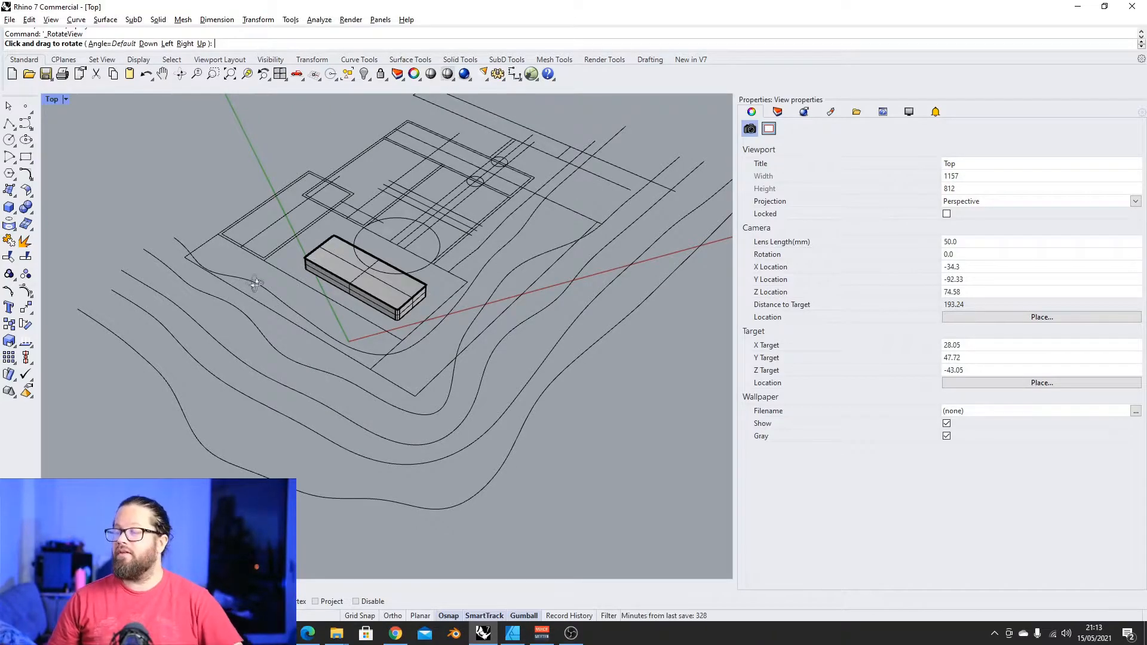
{"action": "scroll", "coordinate": [408, 304], "scroll_direction": "down", "scroll_amount": 3}
{"action": "left_click", "coordinate": [9, 106]}
{"action": "scroll", "coordinate": [354, 220], "scroll_direction": "up", "scroll_amount": 5}
{"action": "scroll", "coordinate": [297, 250], "scroll_direction": "down", "scroll_amount": 3}
{"action": "right_click_drag", "start_coordinate": [296, 249], "coordinate": [385, 243]}
{"action": "scroll", "coordinate": [383, 243], "scroll_direction": "up", "scroll_amount": 4}
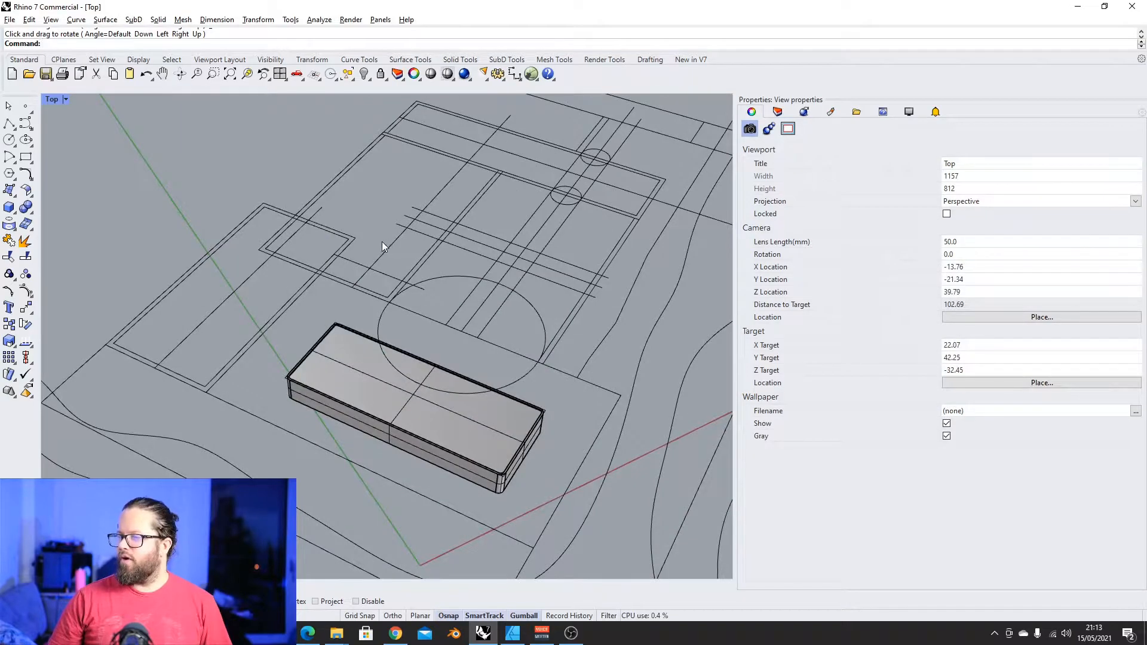
{"action": "scroll", "coordinate": [412, 265], "scroll_direction": "down", "scroll_amount": 4}
{"action": "scroll", "coordinate": [366, 275], "scroll_direction": "down", "scroll_amount": 6}
{"action": "right_click_drag", "start_coordinate": [360, 293], "coordinate": [410, 303]}
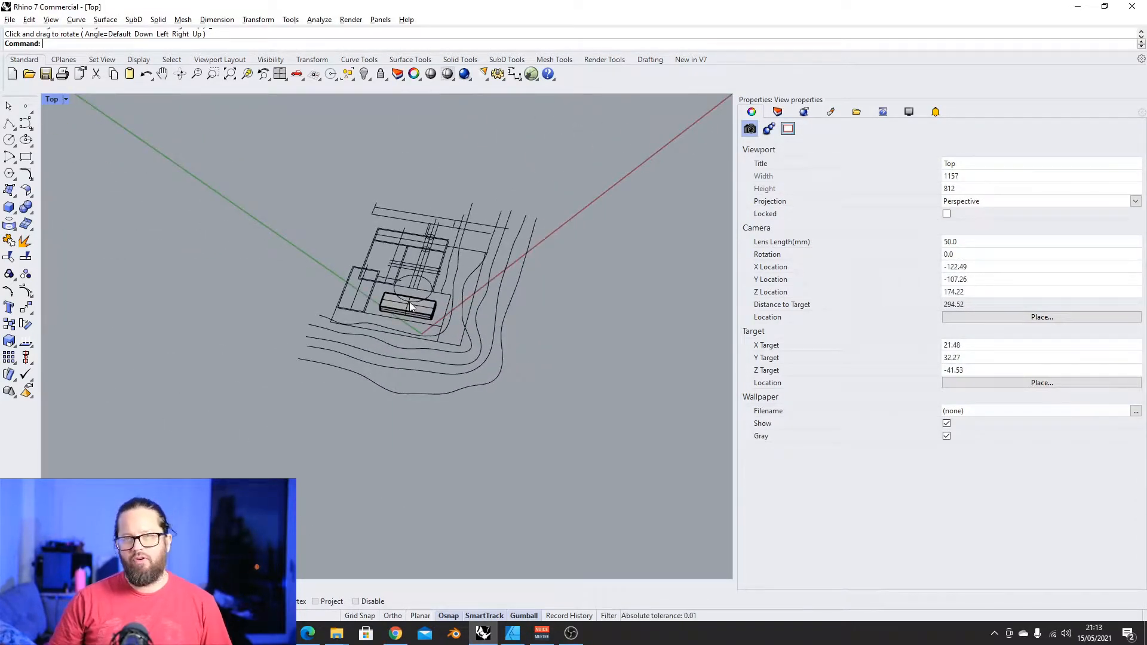
{"action": "right_click_drag", "start_coordinate": [382, 318], "coordinate": [351, 288]}
{"action": "scroll", "coordinate": [345, 280], "scroll_direction": "up", "scroll_amount": 4}
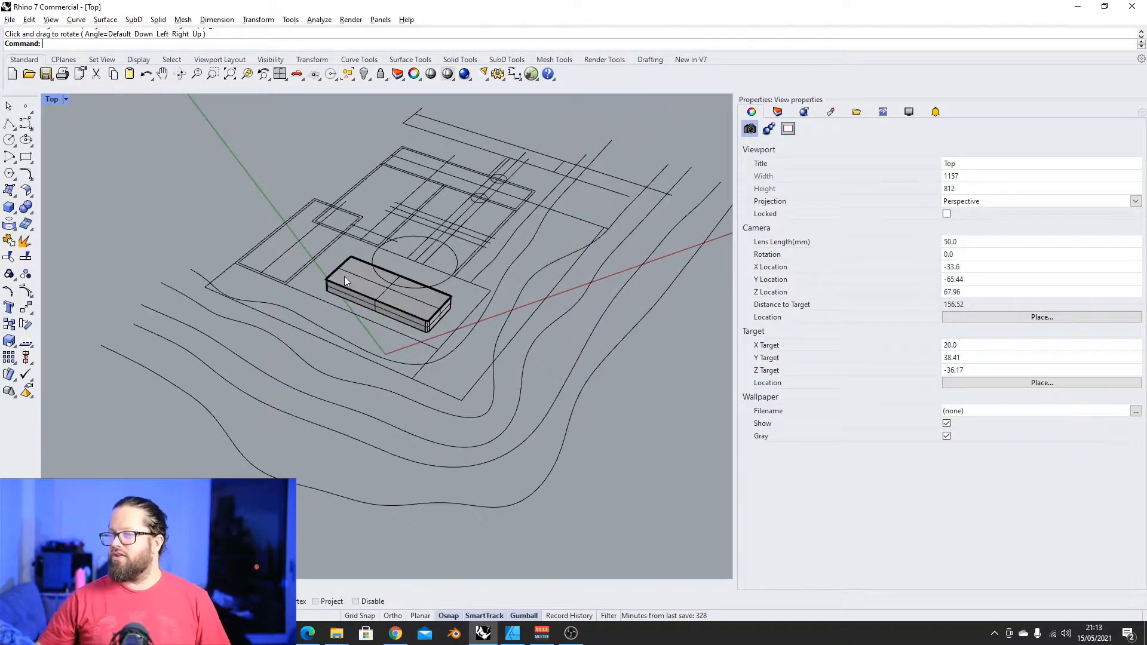
{"action": "scroll", "coordinate": [419, 181], "scroll_direction": "up", "scroll_amount": 5}
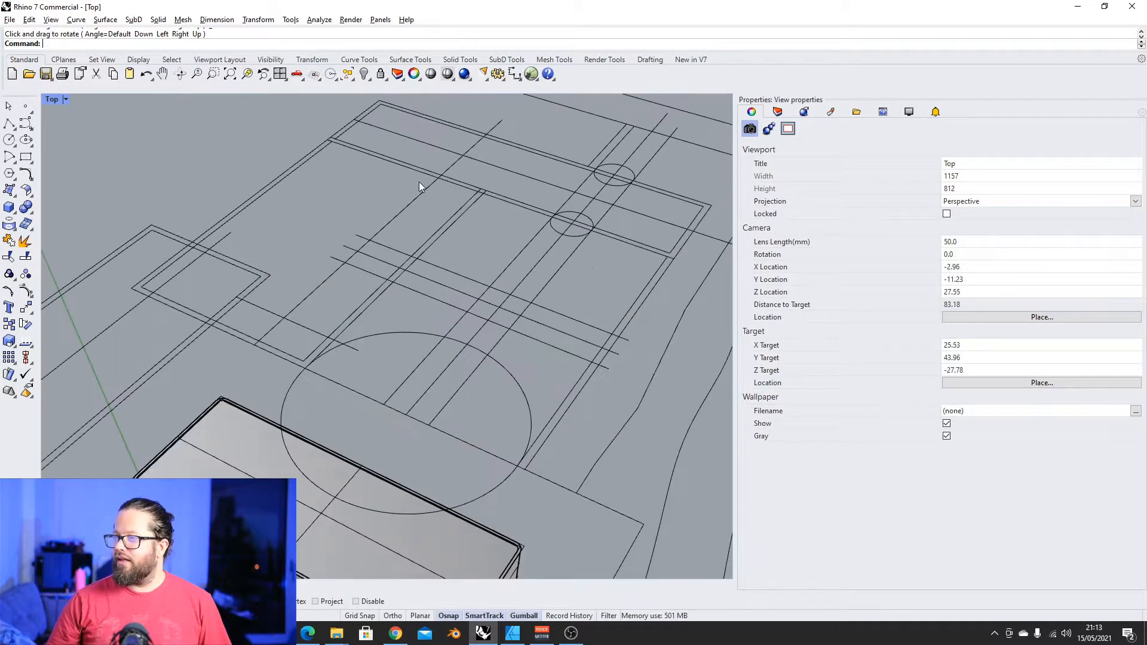
{"action": "scroll", "coordinate": [380, 204], "scroll_direction": "down", "scroll_amount": 4}
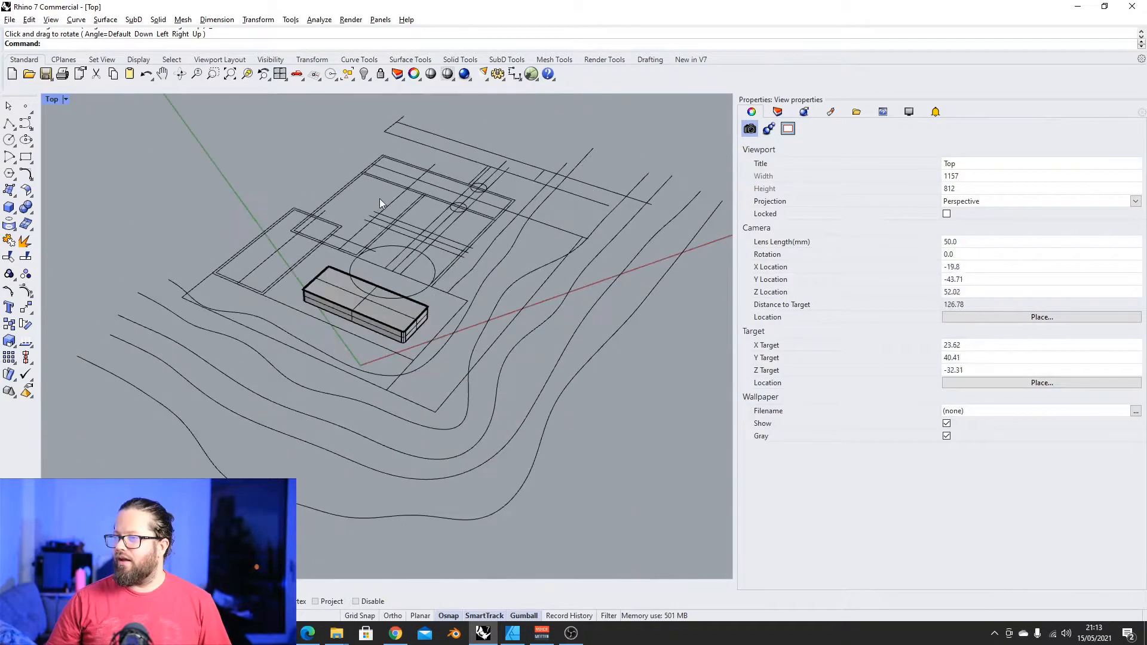
{"action": "left_click", "coordinate": [328, 290]}
{"action": "scroll", "coordinate": [330, 294], "scroll_direction": "up", "scroll_amount": 5}
{"action": "scroll", "coordinate": [332, 290], "scroll_direction": "down", "scroll_amount": 4}
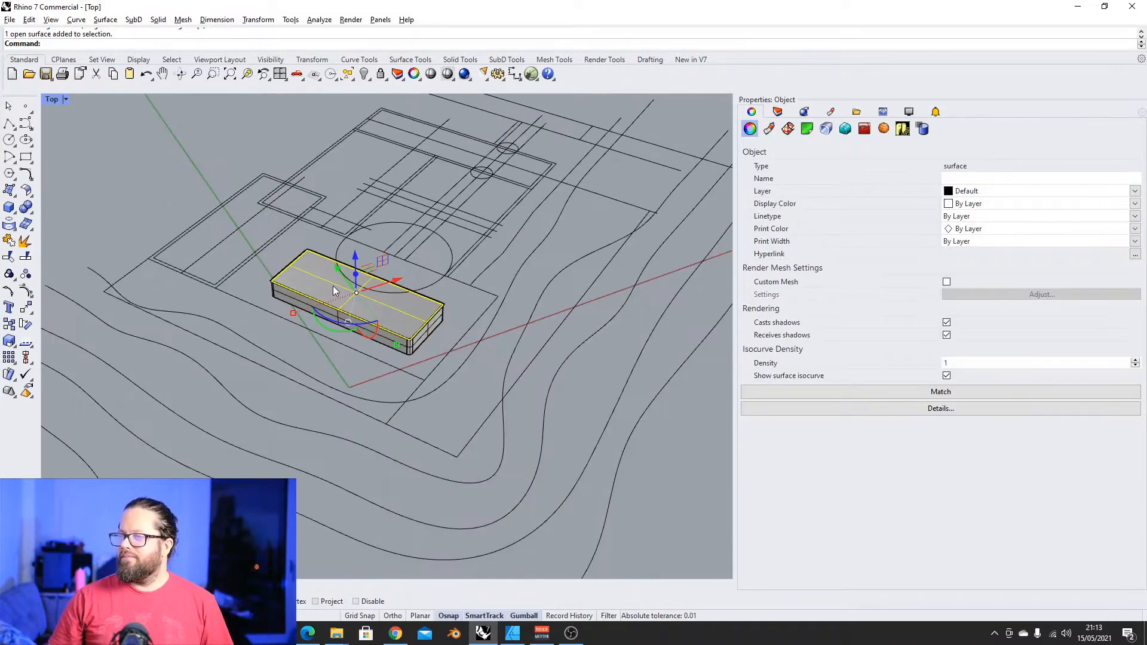
{"action": "scroll", "coordinate": [328, 280], "scroll_direction": "up", "scroll_amount": 2}
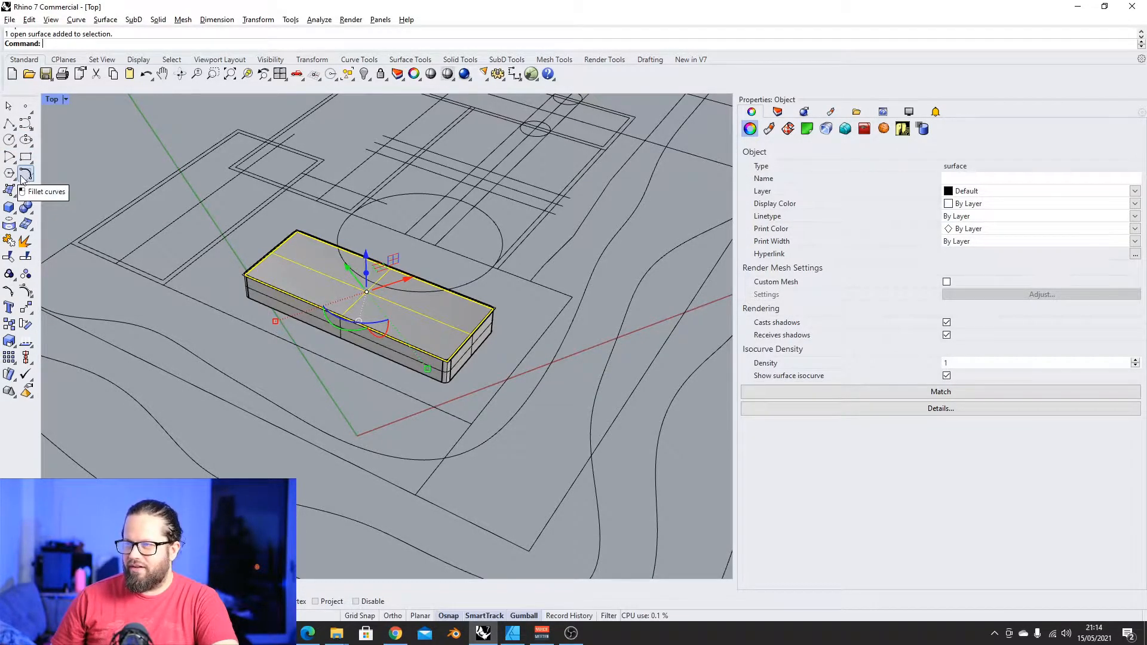
Show the solid creation tools as a floating palette over the model view
{"action": "left_click", "coordinate": [369, 60]}
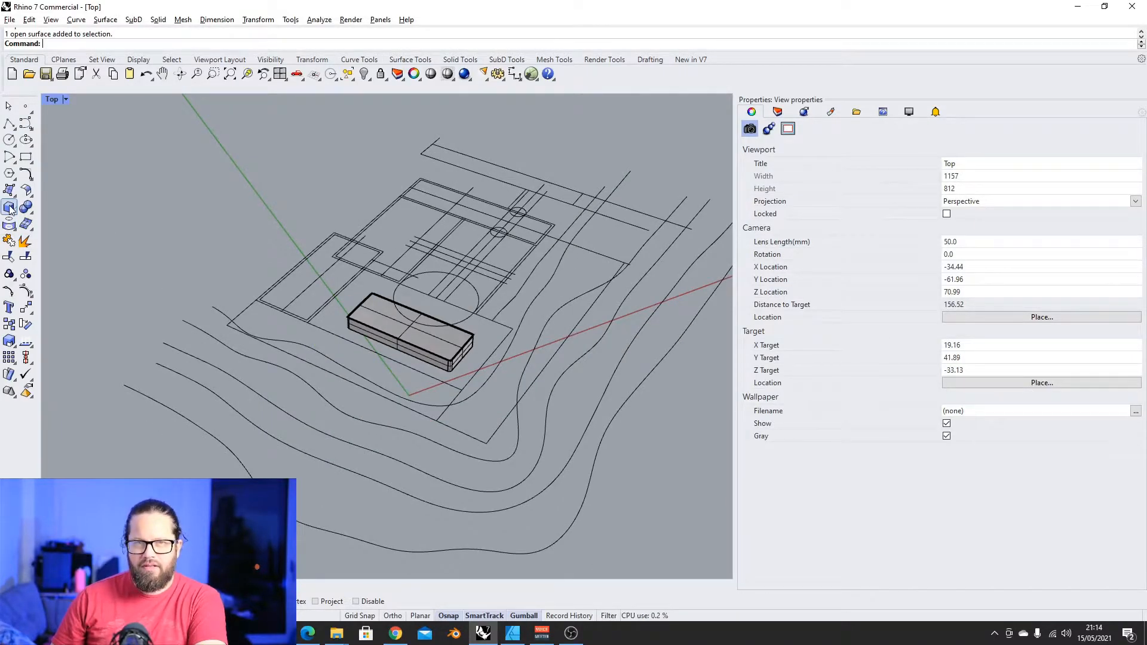
{"action": "left_click", "coordinate": [460, 59]}
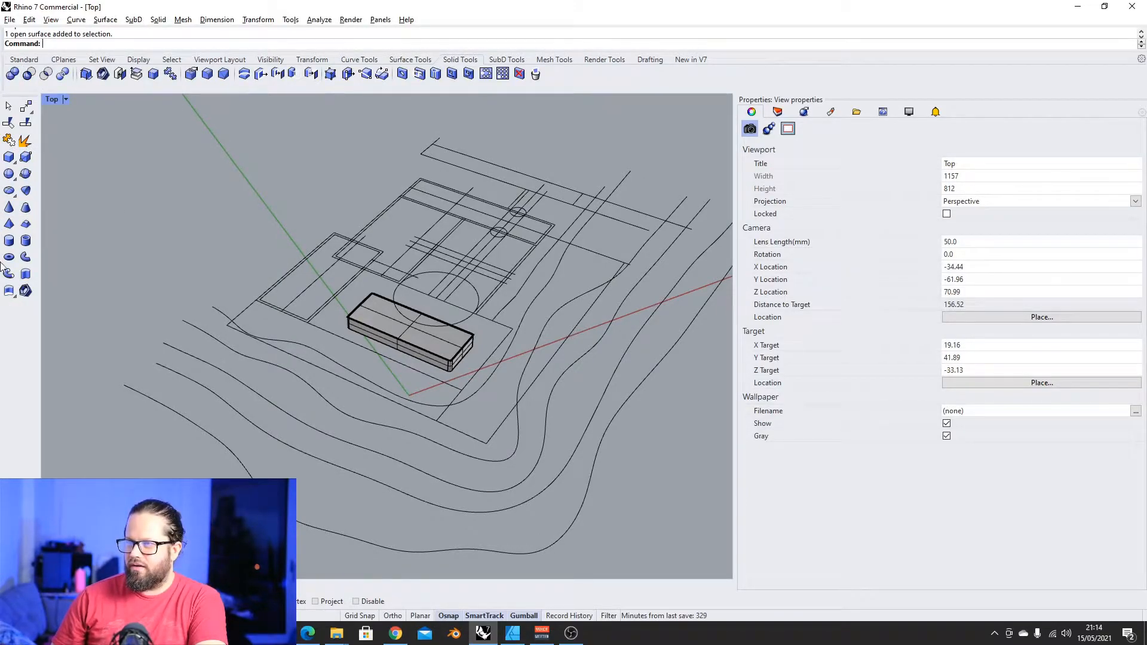
{"action": "left_click", "coordinate": [23, 59]}
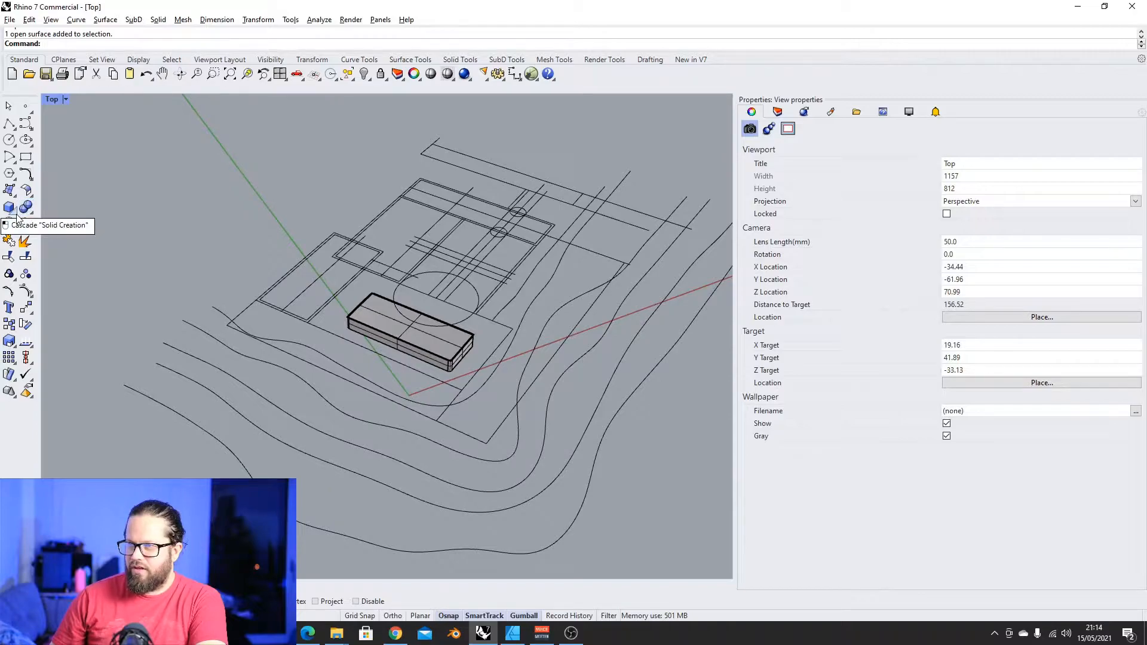
{"action": "left_click", "coordinate": [14, 212]}
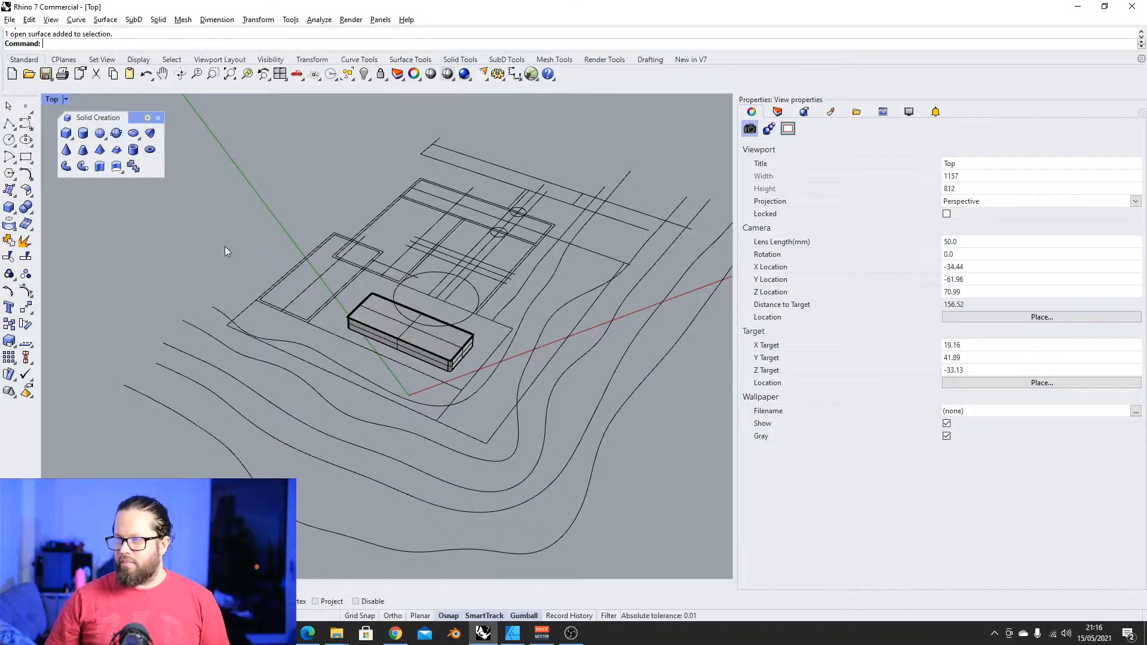
{"action": "scroll", "coordinate": [327, 256], "scroll_direction": "up", "scroll_amount": 2}
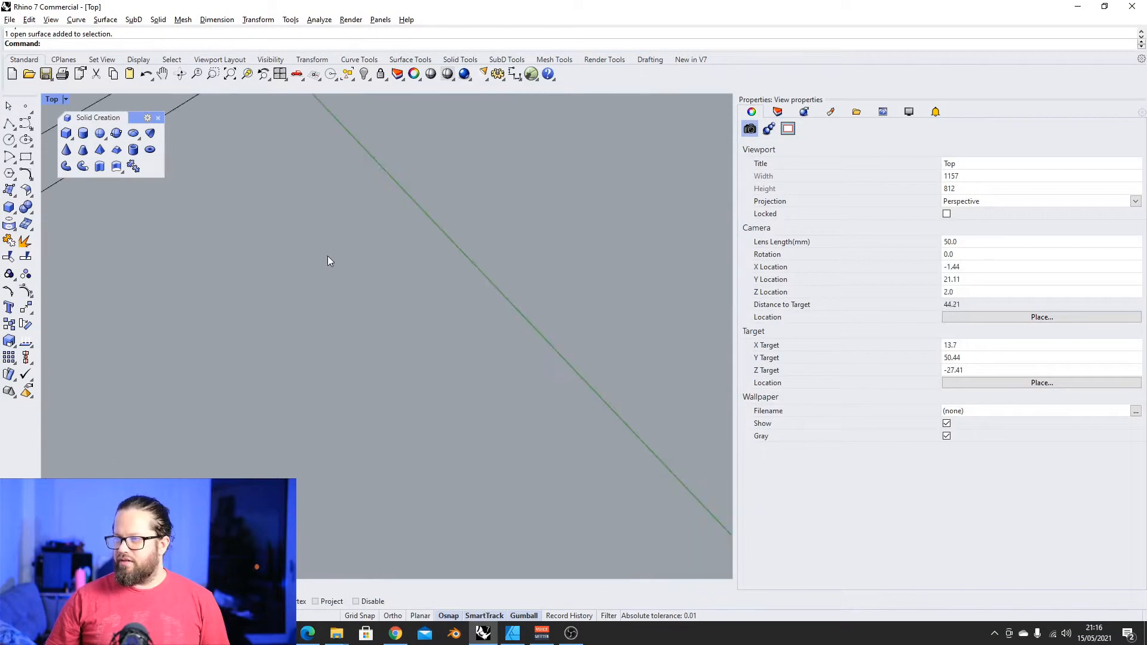
{"action": "scroll", "coordinate": [408, 219], "scroll_direction": "up", "scroll_amount": 2}
{"action": "scroll", "coordinate": [389, 239], "scroll_direction": "down", "scroll_amount": 10}
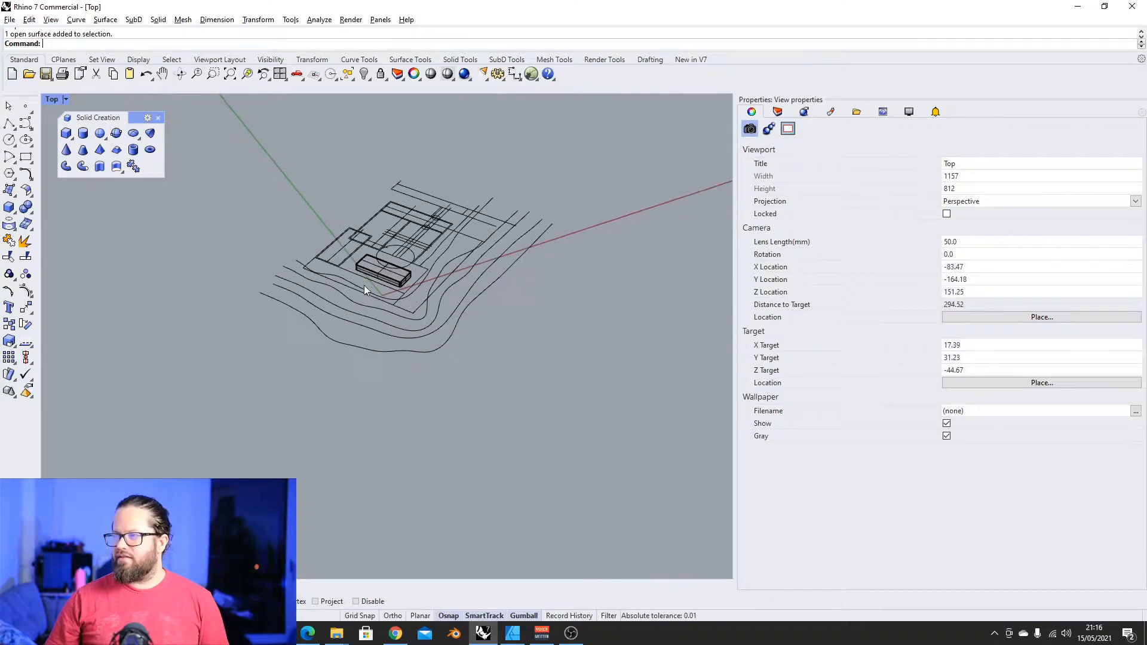
{"action": "right_click_drag", "start_coordinate": [364, 281], "coordinate": [424, 383]}
{"action": "scroll", "coordinate": [425, 387], "scroll_direction": "up", "scroll_amount": 4}
{"action": "scroll", "coordinate": [411, 383], "scroll_direction": "down", "scroll_amount": 5}
{"action": "scroll", "coordinate": [428, 304], "scroll_direction": "up", "scroll_amount": 5}
{"action": "scroll", "coordinate": [432, 353], "scroll_direction": "down", "scroll_amount": 2}
{"action": "scroll", "coordinate": [391, 265], "scroll_direction": "up", "scroll_amount": 2}
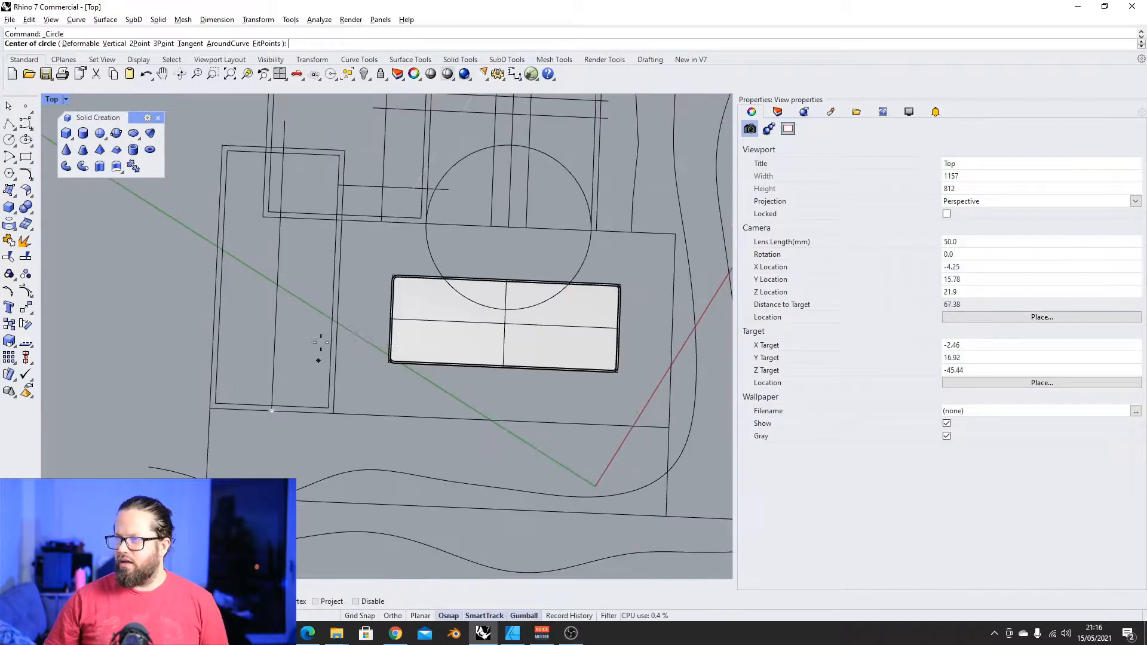
{"action": "scroll", "coordinate": [320, 308], "scroll_direction": "down", "scroll_amount": 4}
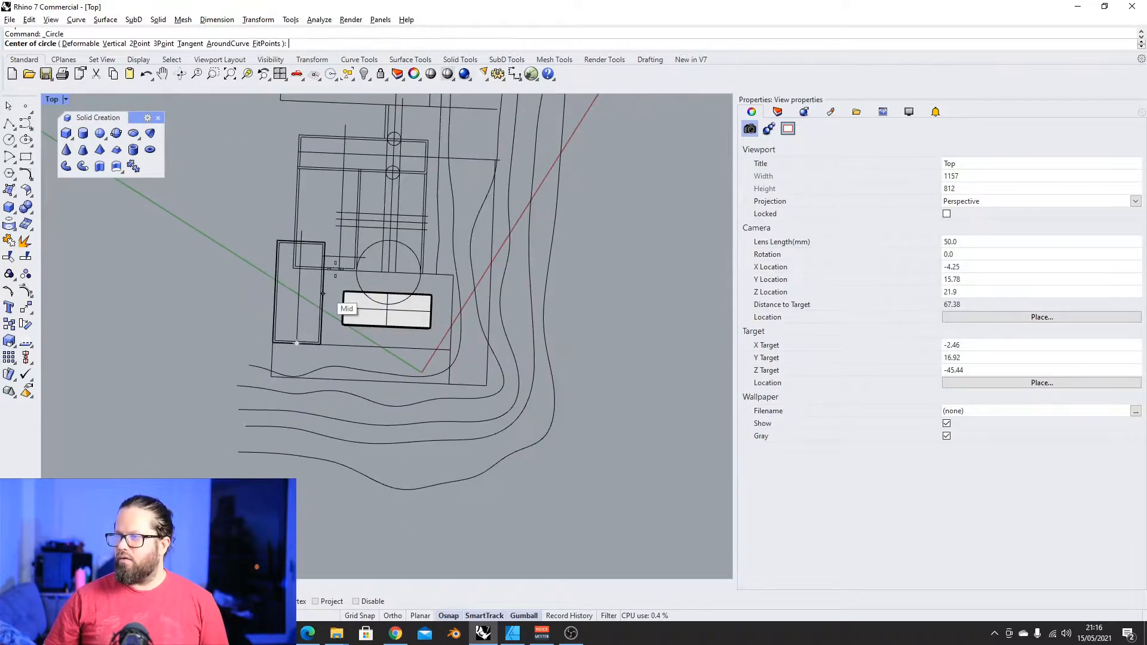
{"action": "scroll", "coordinate": [328, 279], "scroll_direction": "up", "scroll_amount": 3}
{"action": "scroll", "coordinate": [346, 266], "scroll_direction": "down", "scroll_amount": 2}
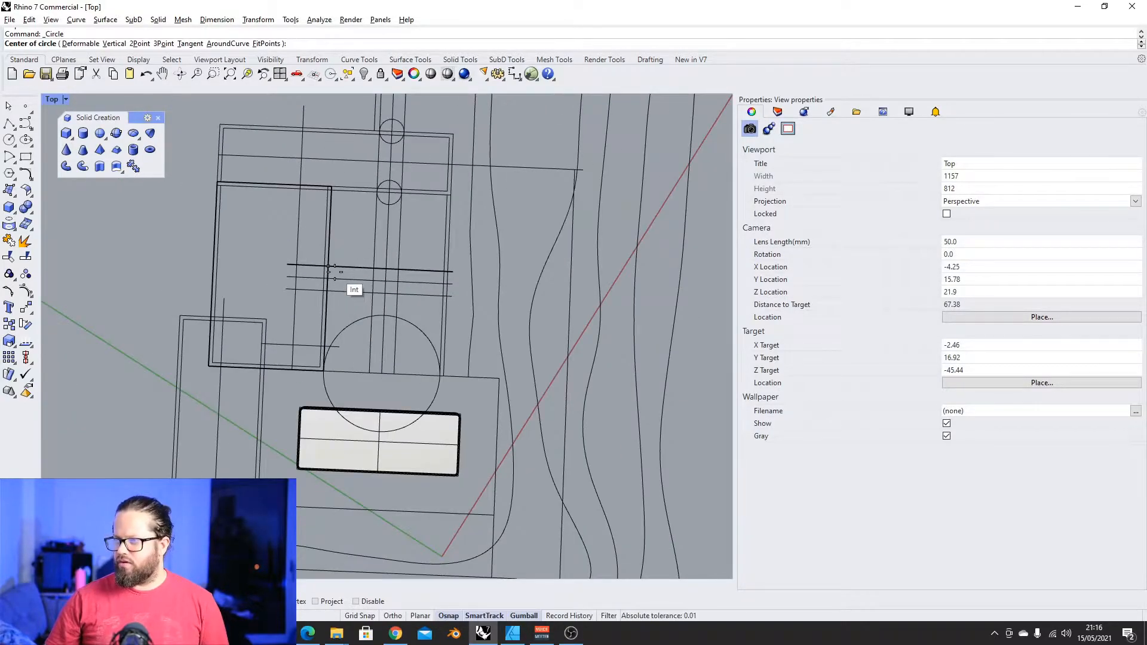
{"action": "key", "text": "Escape"}
Delete the two small circles on the walls of the narrow room at the far end of the floor plan
{"action": "right_click_drag", "start_coordinate": [351, 293], "coordinate": [346, 374], "text": "shift"}
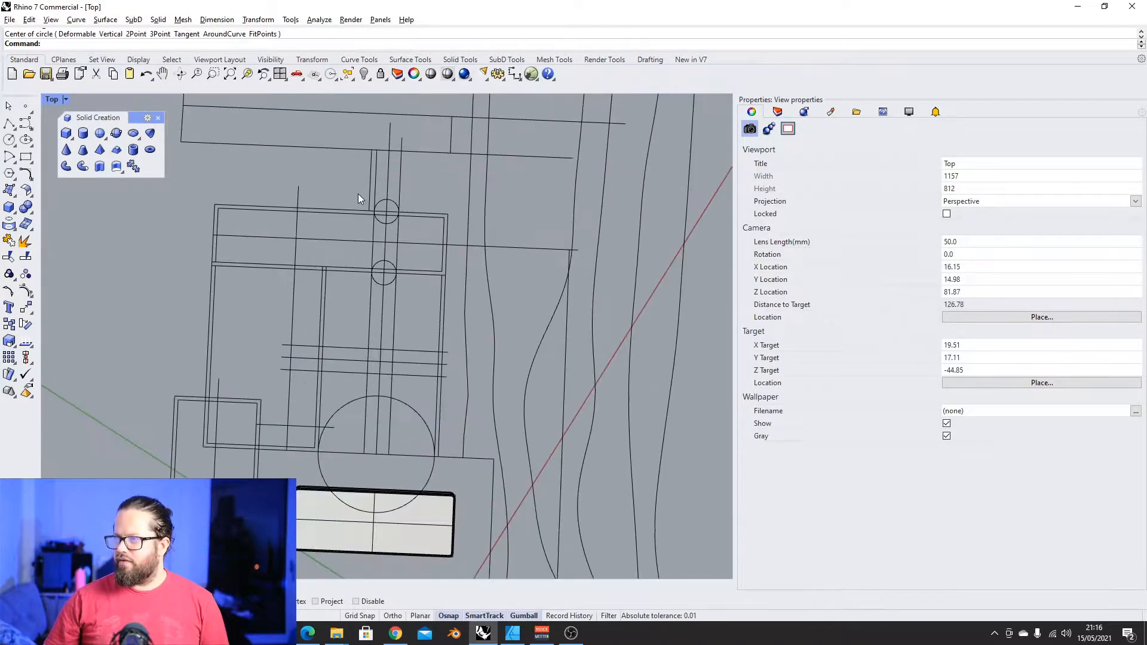
{"action": "scroll", "coordinate": [396, 202], "scroll_direction": "up", "scroll_amount": 6}
{"action": "left_click", "coordinate": [396, 205]}
{"action": "key", "text": "Delete"}
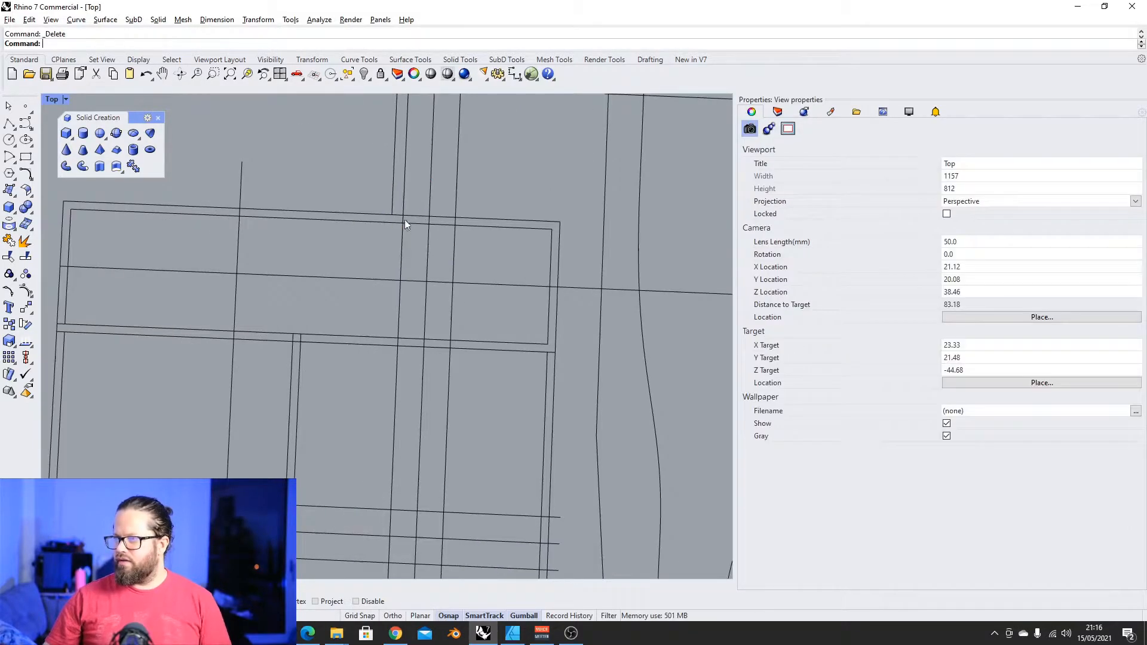
Examine the floor plan's double wall lines, their overlaps and the crossing construction lines from above and at an angle
{"action": "scroll", "coordinate": [401, 219], "scroll_direction": "down", "scroll_amount": 6}
{"action": "scroll", "coordinate": [313, 415], "scroll_direction": "down", "scroll_amount": 2}
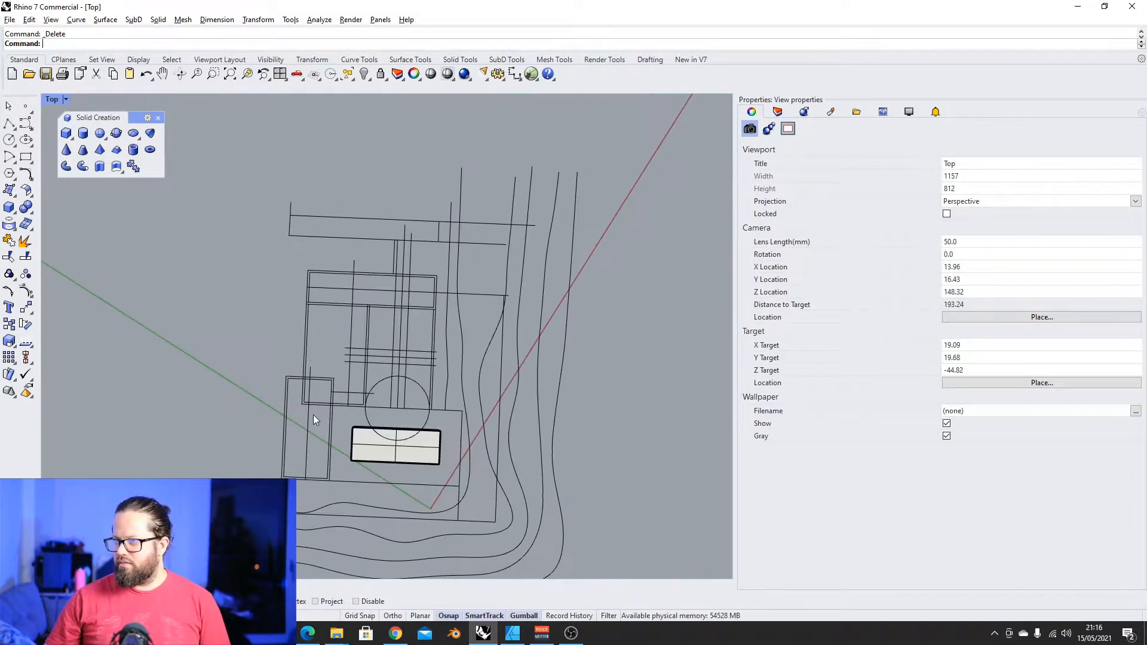
{"action": "scroll", "coordinate": [313, 414], "scroll_direction": "up", "scroll_amount": 5}
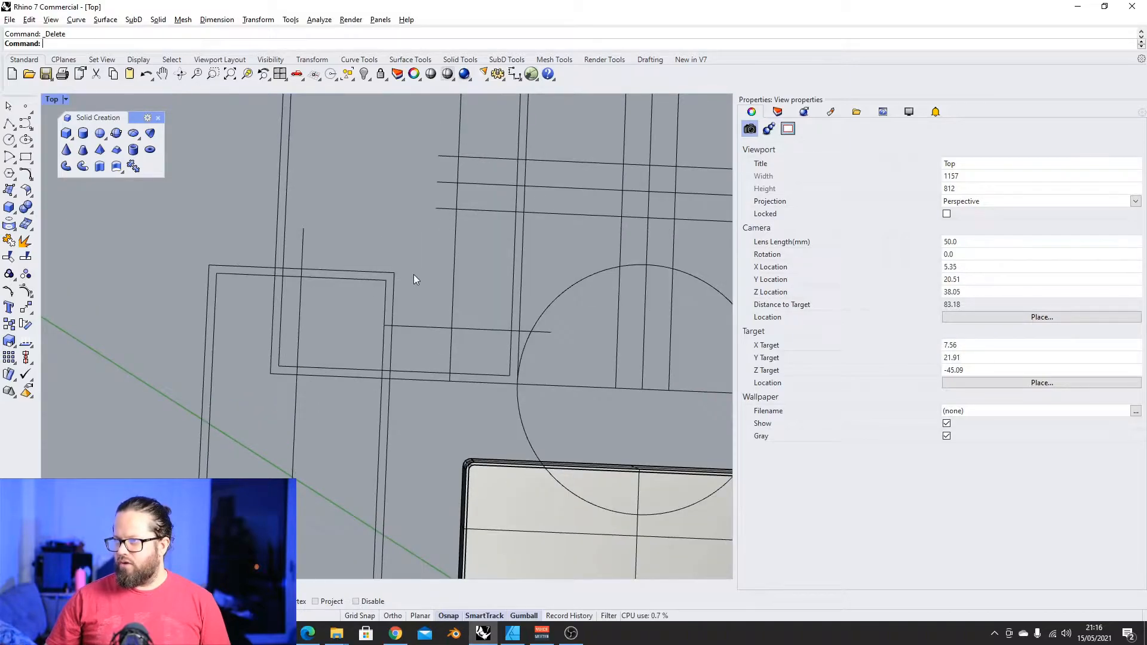
{"action": "scroll", "coordinate": [378, 312], "scroll_direction": "down", "scroll_amount": 3}
{"action": "scroll", "coordinate": [380, 332], "scroll_direction": "up", "scroll_amount": 1}
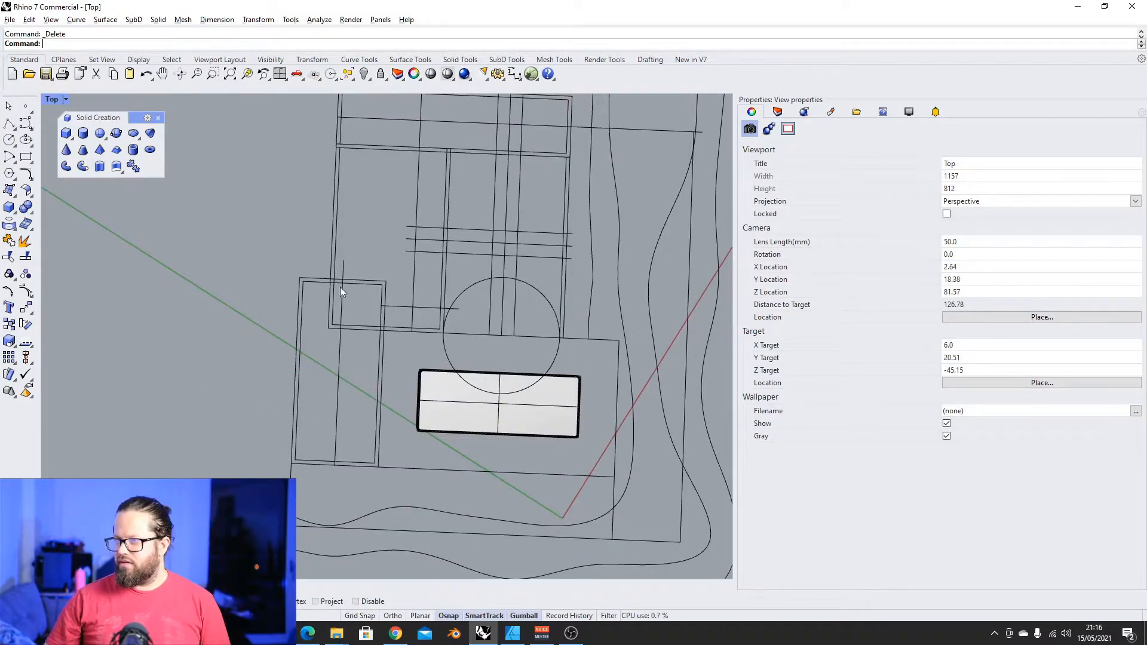
{"action": "scroll", "coordinate": [372, 167], "scroll_direction": "down", "scroll_amount": 2}
{"action": "scroll", "coordinate": [372, 137], "scroll_direction": "up", "scroll_amount": 3}
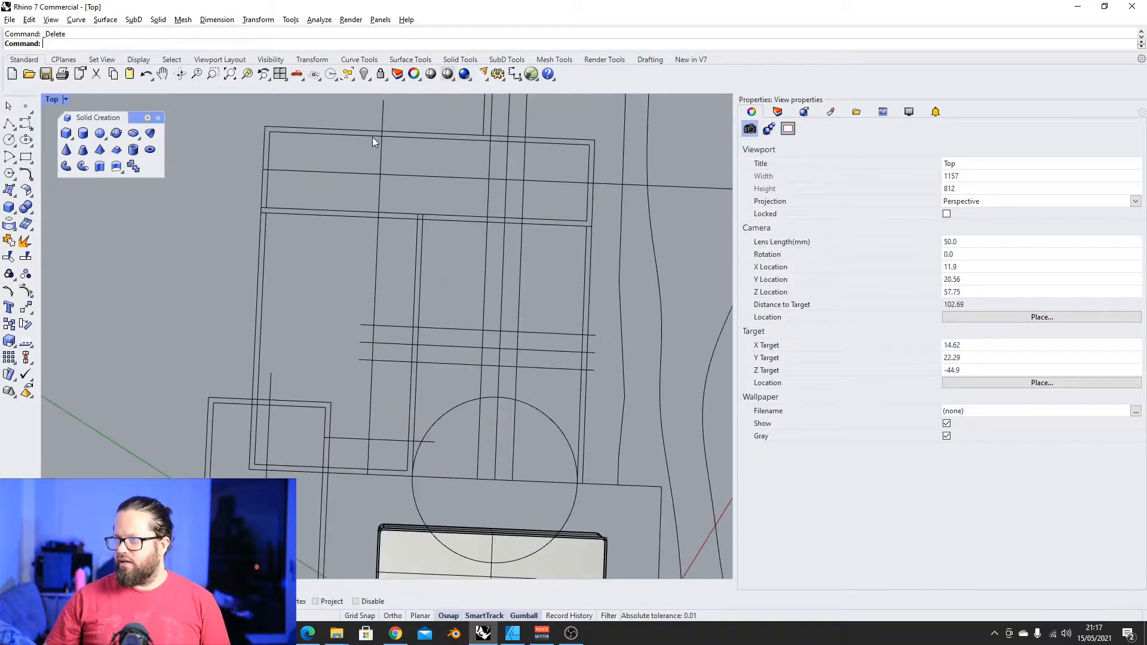
{"action": "scroll", "coordinate": [372, 138], "scroll_direction": "down", "scroll_amount": 4}
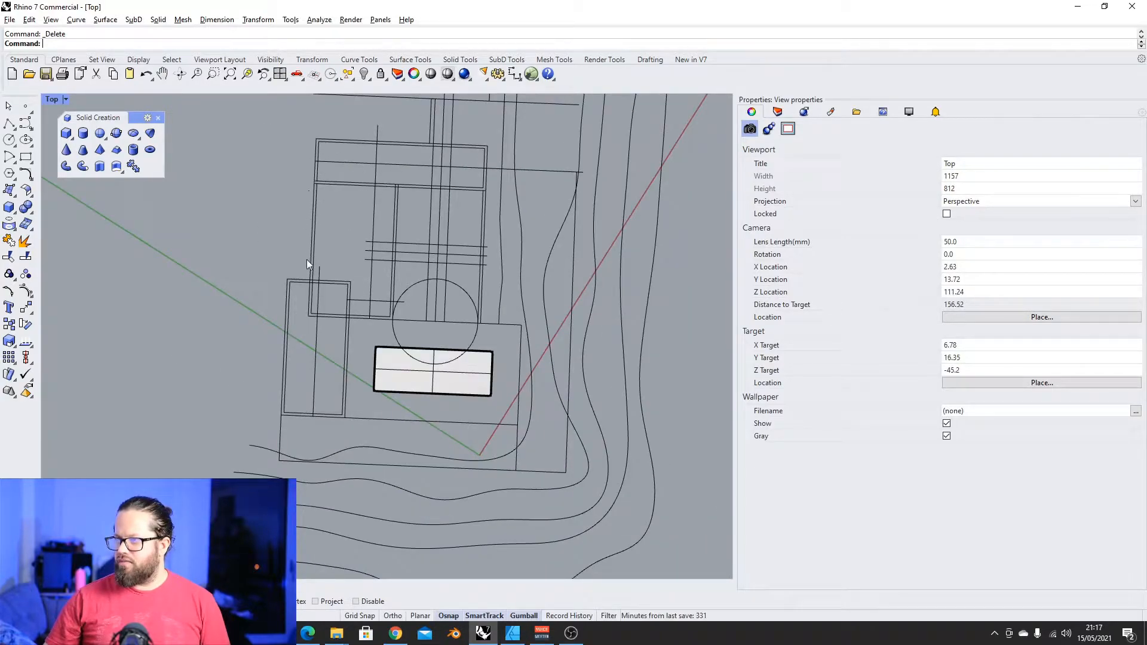
{"action": "right_click_drag", "start_coordinate": [388, 336], "coordinate": [344, 234]}
{"action": "scroll", "coordinate": [345, 228], "scroll_direction": "down", "scroll_amount": 4}
{"action": "scroll", "coordinate": [349, 245], "scroll_direction": "up", "scroll_amount": 8}
{"action": "scroll", "coordinate": [353, 256], "scroll_direction": "down", "scroll_amount": 6}
{"action": "right_click_drag", "start_coordinate": [348, 272], "coordinate": [339, 256]}
{"action": "scroll", "coordinate": [353, 227], "scroll_direction": "up", "scroll_amount": 5}
{"action": "scroll", "coordinate": [354, 232], "scroll_direction": "down", "scroll_amount": 2}
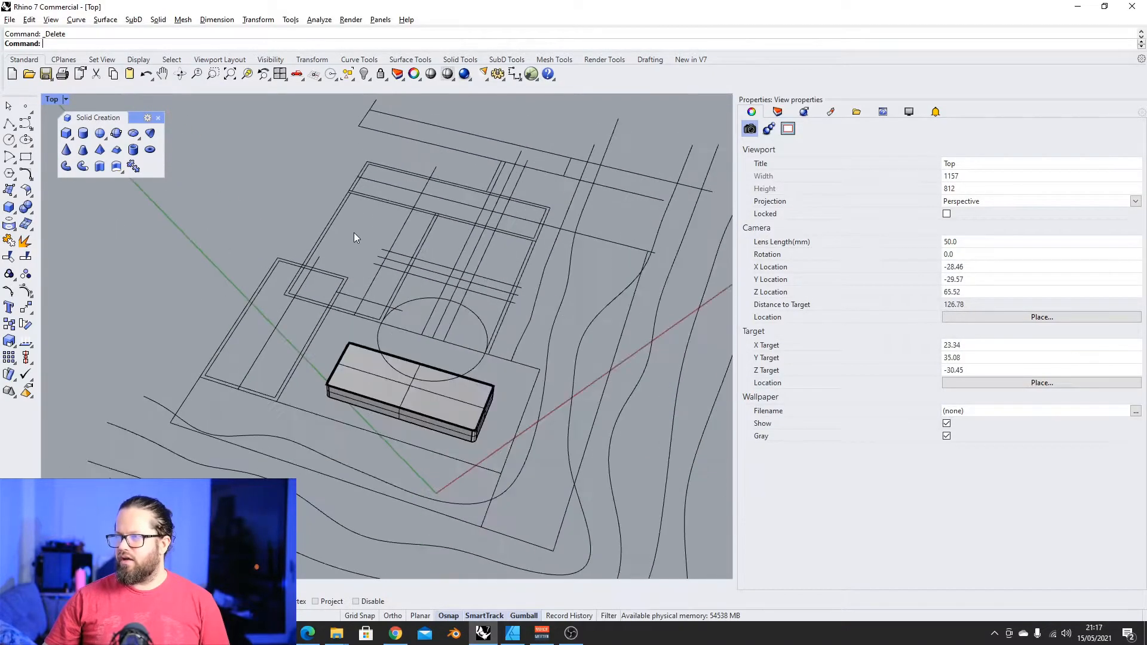
Select the whole drawing, including the site contours and the block, and start a Curve Boolean on it
{"action": "left_click", "coordinate": [360, 59]}
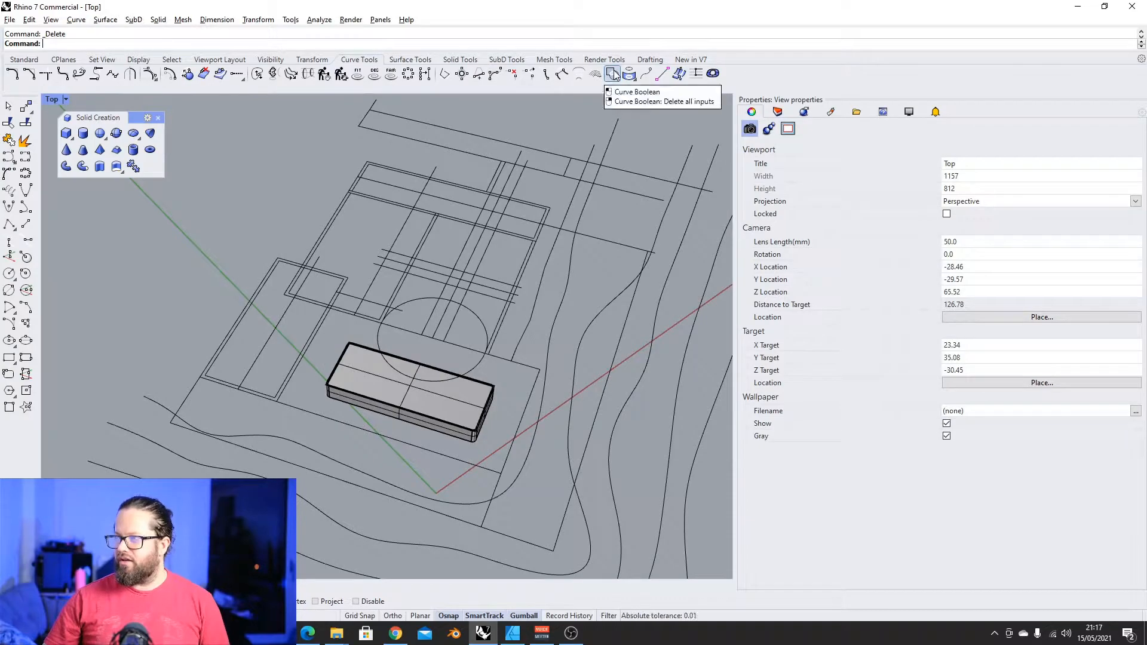
{"action": "scroll", "coordinate": [436, 179], "scroll_direction": "down", "scroll_amount": 6}
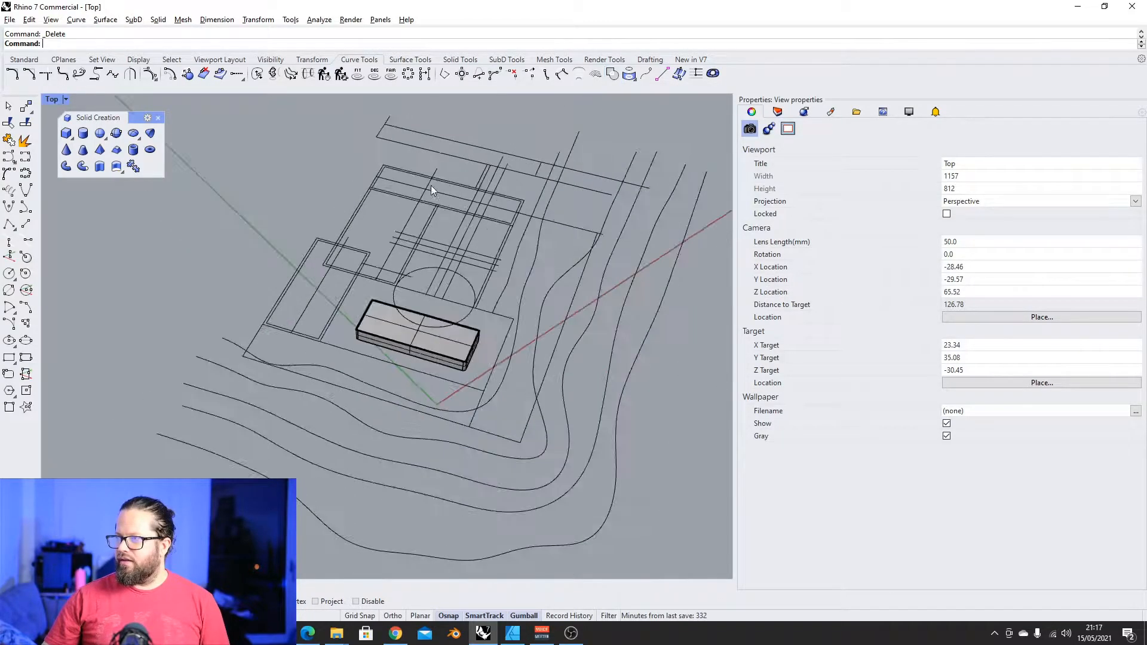
{"action": "scroll", "coordinate": [271, 144], "scroll_direction": "down", "scroll_amount": 6}
{"action": "left_click_drag", "start_coordinate": [241, 112], "coordinate": [326, 218]}
{"action": "scroll", "coordinate": [348, 367], "scroll_direction": "down", "scroll_amount": 6}
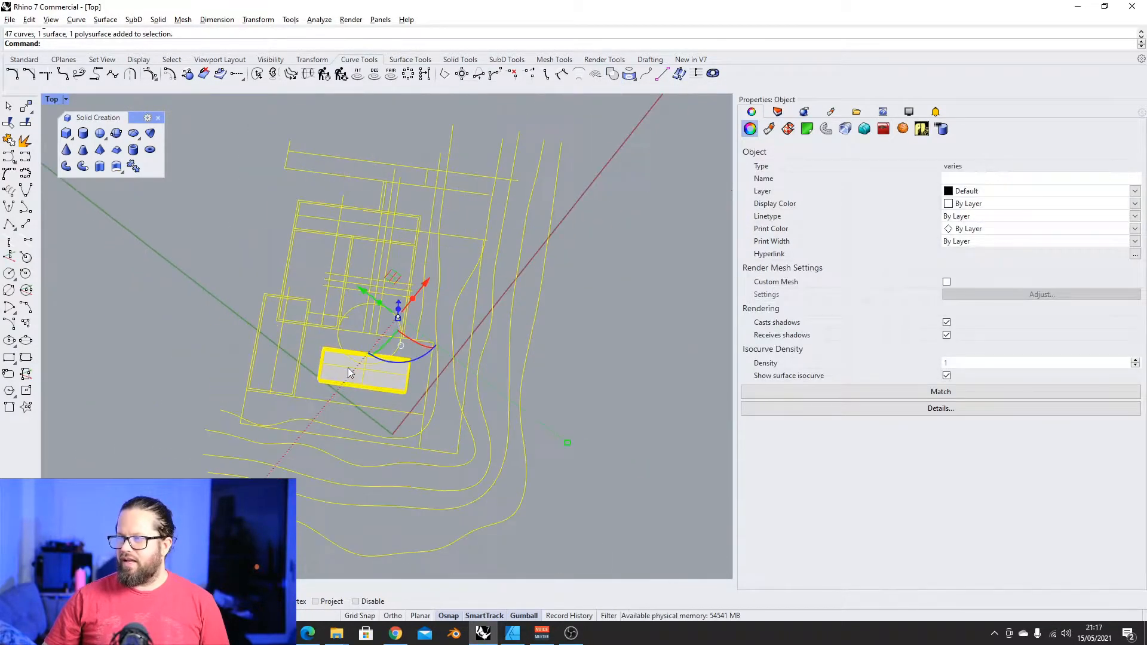
{"action": "left_click", "coordinate": [594, 74]}
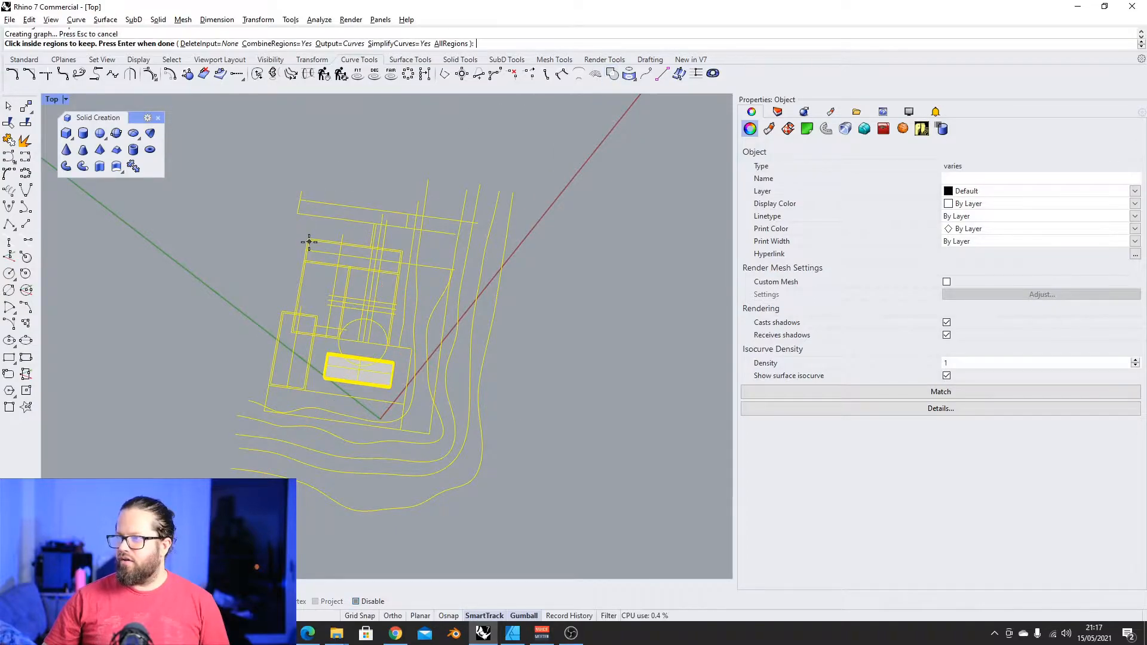
Pick the regions between the double wall lines of the far room, the long outer wall and the side wing to keep
{"action": "scroll", "coordinate": [436, 249], "scroll_direction": "up", "scroll_amount": 8}
{"action": "scroll", "coordinate": [460, 235], "scroll_direction": "up", "scroll_amount": 5}
{"action": "left_click", "coordinate": [446, 238]}
{"action": "scroll", "coordinate": [436, 240], "scroll_direction": "down", "scroll_amount": 12}
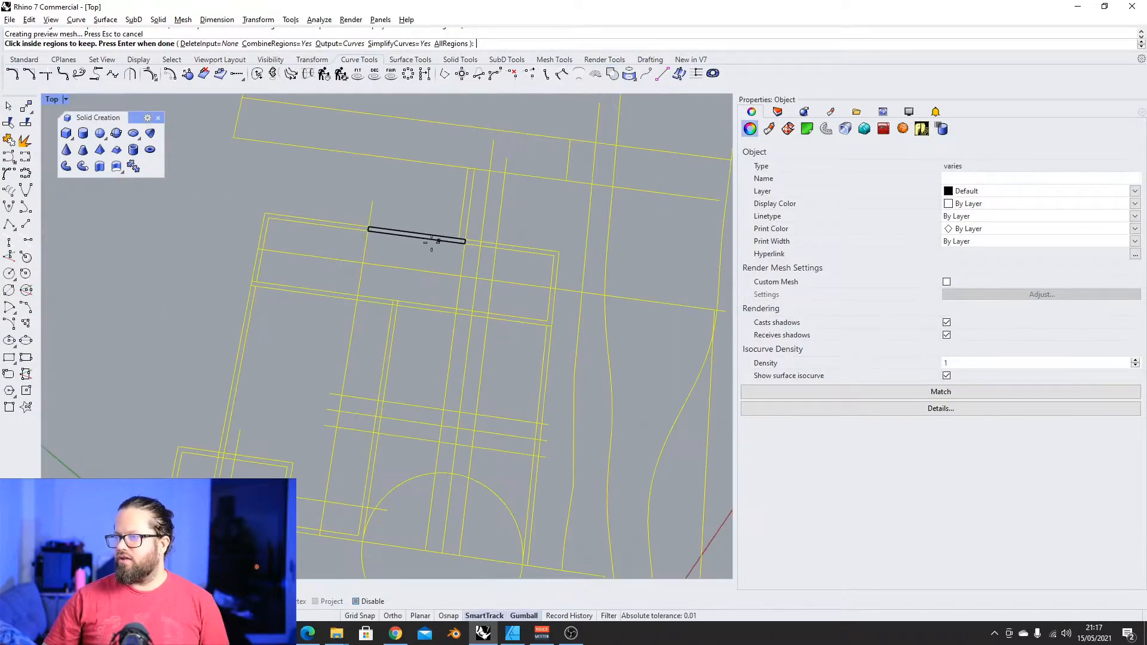
{"action": "scroll", "coordinate": [264, 231], "scroll_direction": "up", "scroll_amount": 7}
{"action": "left_click", "coordinate": [221, 240]}
{"action": "left_click", "coordinate": [209, 297]}
{"action": "left_click", "coordinate": [206, 364]}
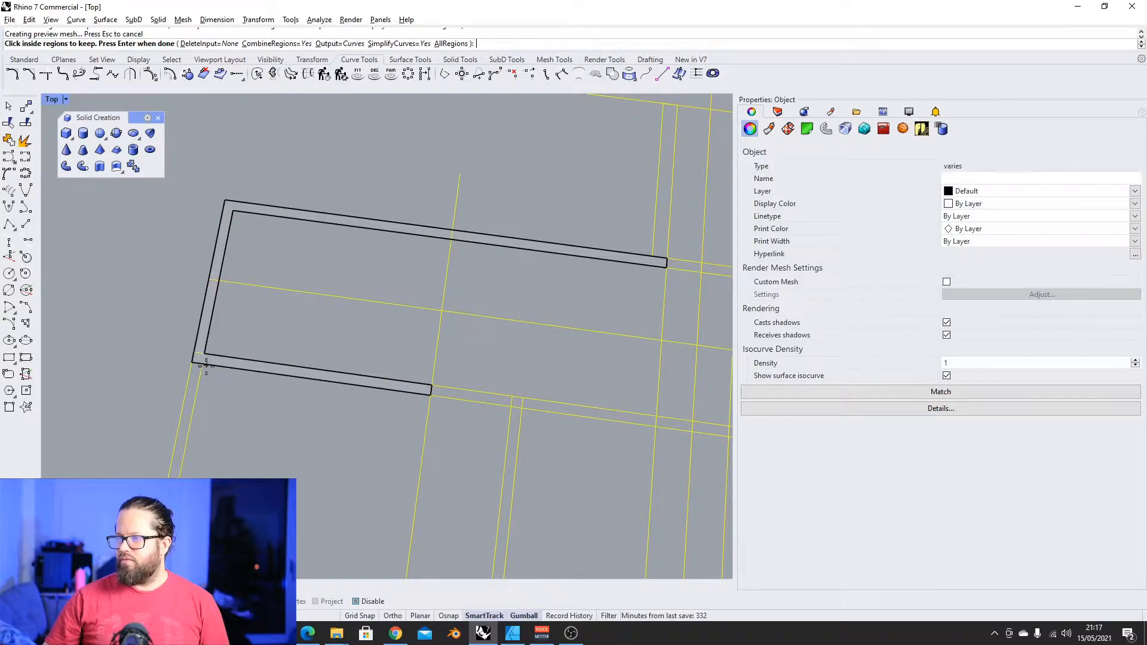
{"action": "left_click", "coordinate": [193, 390]}
{"action": "scroll", "coordinate": [193, 391], "scroll_direction": "down", "scroll_amount": 7}
{"action": "scroll", "coordinate": [244, 330], "scroll_direction": "up", "scroll_amount": 7}
{"action": "scroll", "coordinate": [224, 330], "scroll_direction": "down", "scroll_amount": 7}
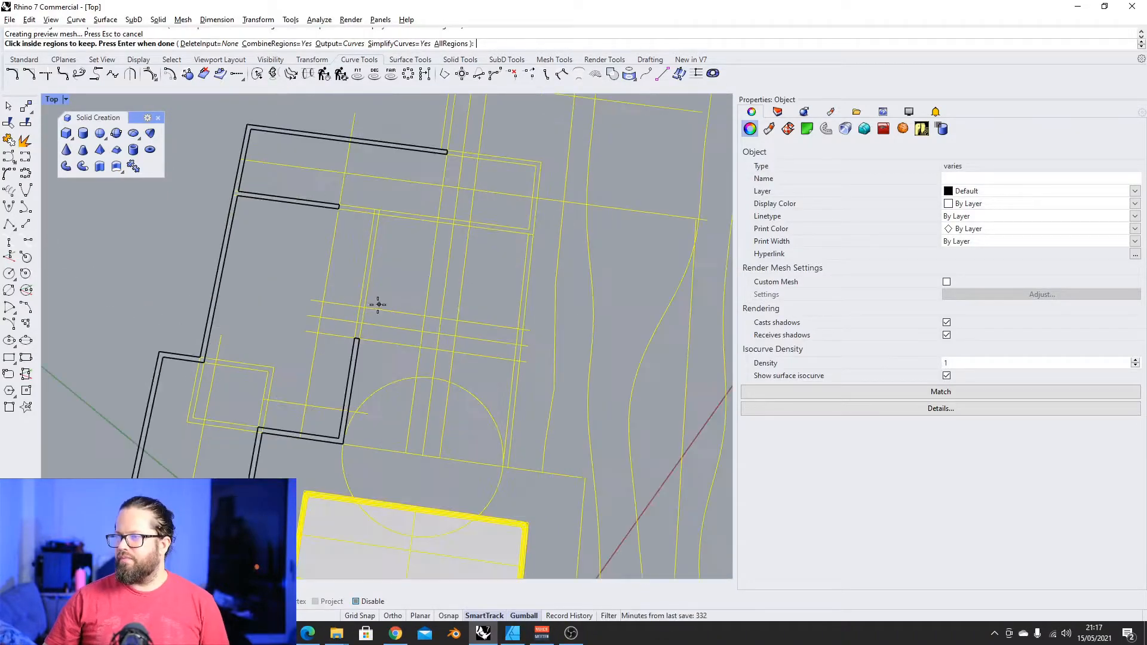
Add the inner partition wall, its junction with the cross wall and the far room's remaining wall segments to the kept regions, leaving door gaps
{"action": "scroll", "coordinate": [367, 293], "scroll_direction": "up", "scroll_amount": 7}
{"action": "left_click", "coordinate": [366, 293]}
{"action": "scroll", "coordinate": [385, 167], "scroll_direction": "up", "scroll_amount": 3}
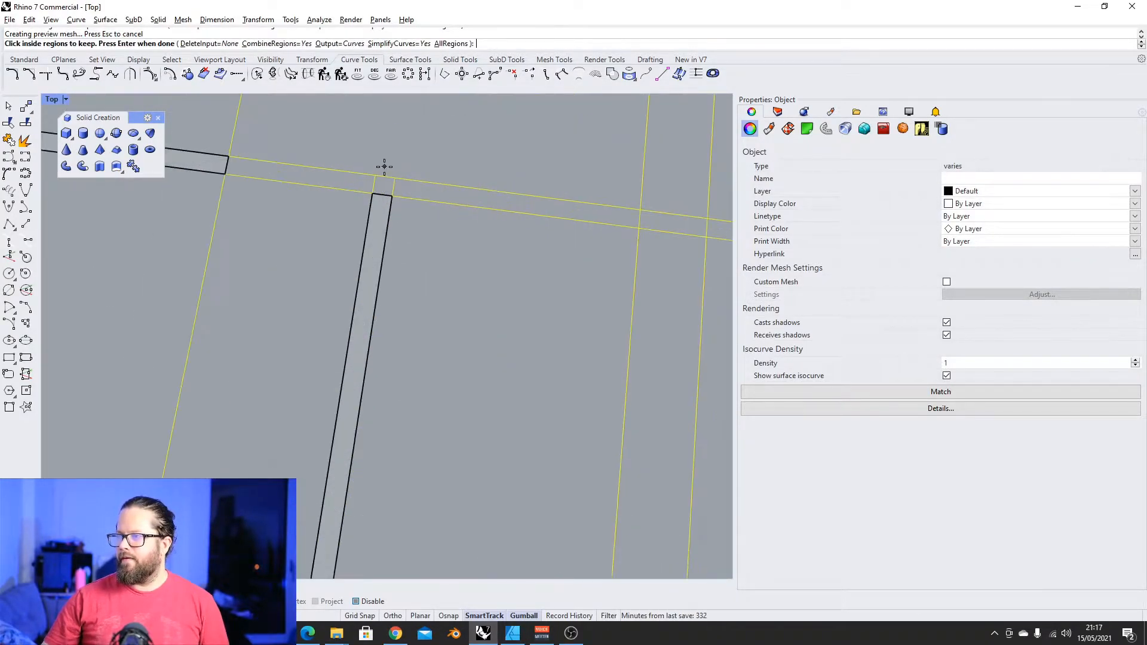
{"action": "left_click", "coordinate": [381, 183]}
{"action": "scroll", "coordinate": [340, 180], "scroll_direction": "down", "scroll_amount": 5}
{"action": "scroll", "coordinate": [314, 199], "scroll_direction": "up", "scroll_amount": 3}
{"action": "left_click", "coordinate": [313, 200]}
{"action": "scroll", "coordinate": [402, 207], "scroll_direction": "up", "scroll_amount": 3}
{"action": "left_click", "coordinate": [397, 210]}
Make Layer 01 the current layer and finish the Curve Boolean so that the wall outlines are created on it
{"action": "scroll", "coordinate": [408, 213], "scroll_direction": "down", "scroll_amount": 3}
{"action": "scroll", "coordinate": [409, 213], "scroll_direction": "down", "scroll_amount": 2}
{"action": "right_click_drag", "start_coordinate": [415, 197], "coordinate": [707, 179], "text": "ctrl+shift"}
{"action": "left_click", "coordinate": [777, 111]}
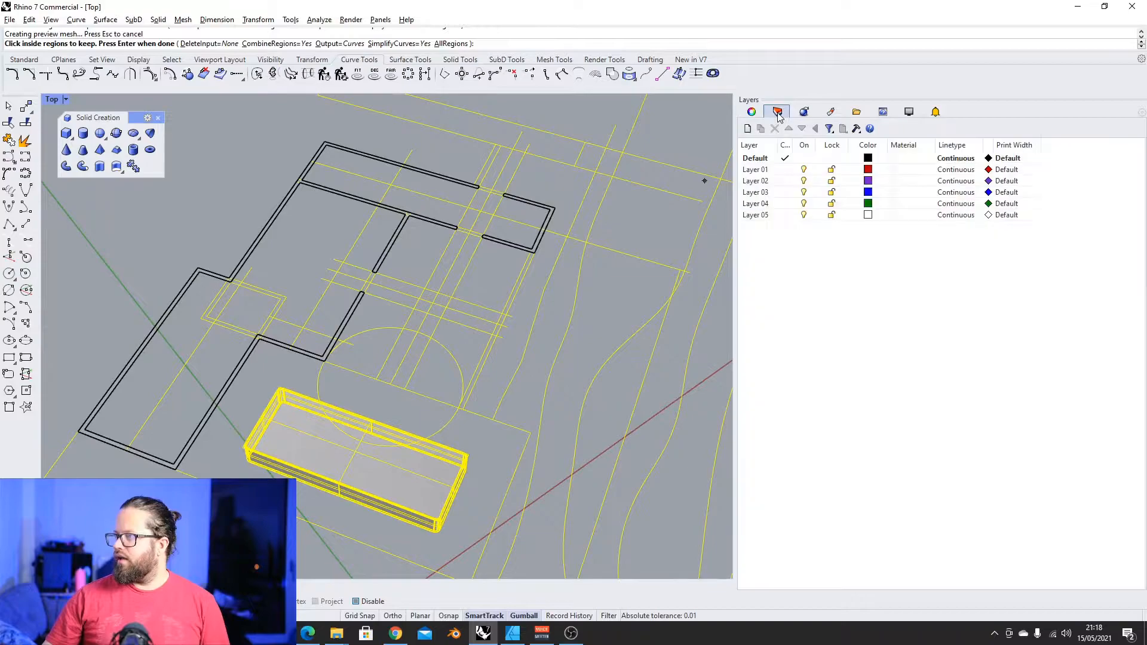
{"action": "left_click", "coordinate": [785, 170]}
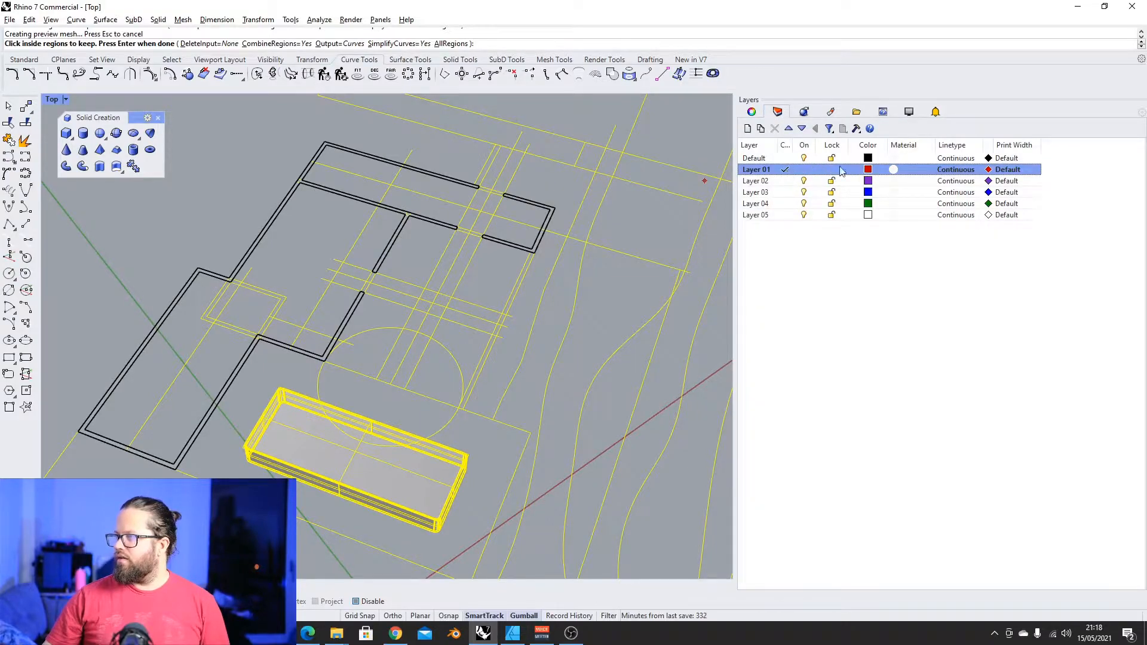
{"action": "scroll", "coordinate": [438, 271], "scroll_direction": "down", "scroll_amount": 3}
{"action": "scroll", "coordinate": [371, 251], "scroll_direction": "up", "scroll_amount": 3}
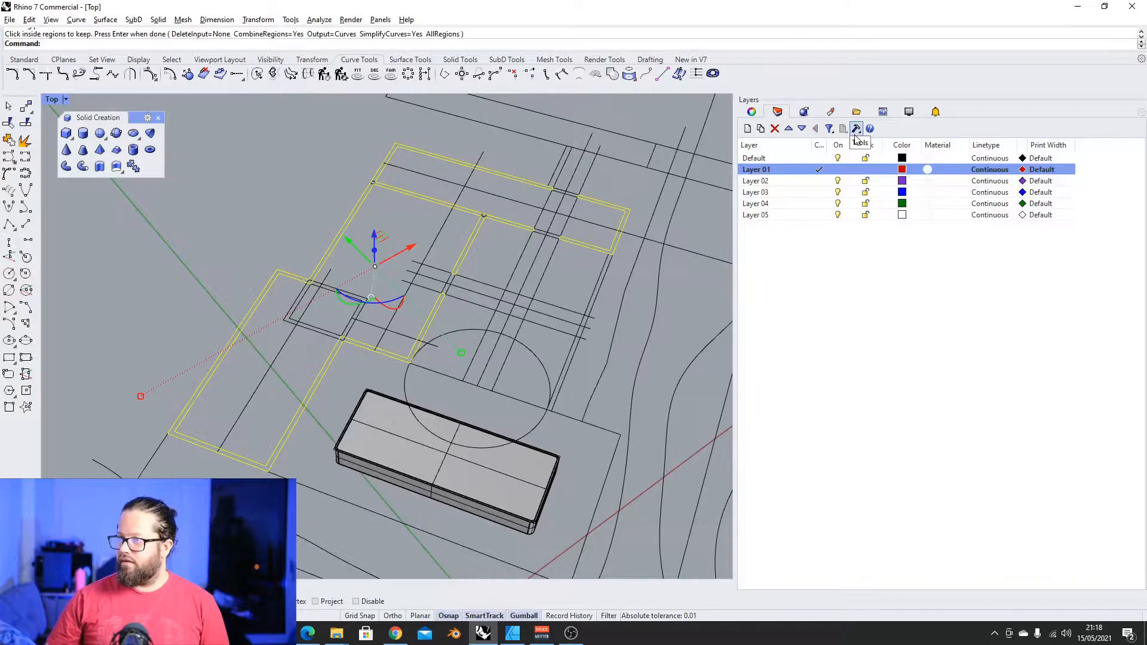
{"action": "right_click_drag", "start_coordinate": [454, 198], "coordinate": [438, 284]}
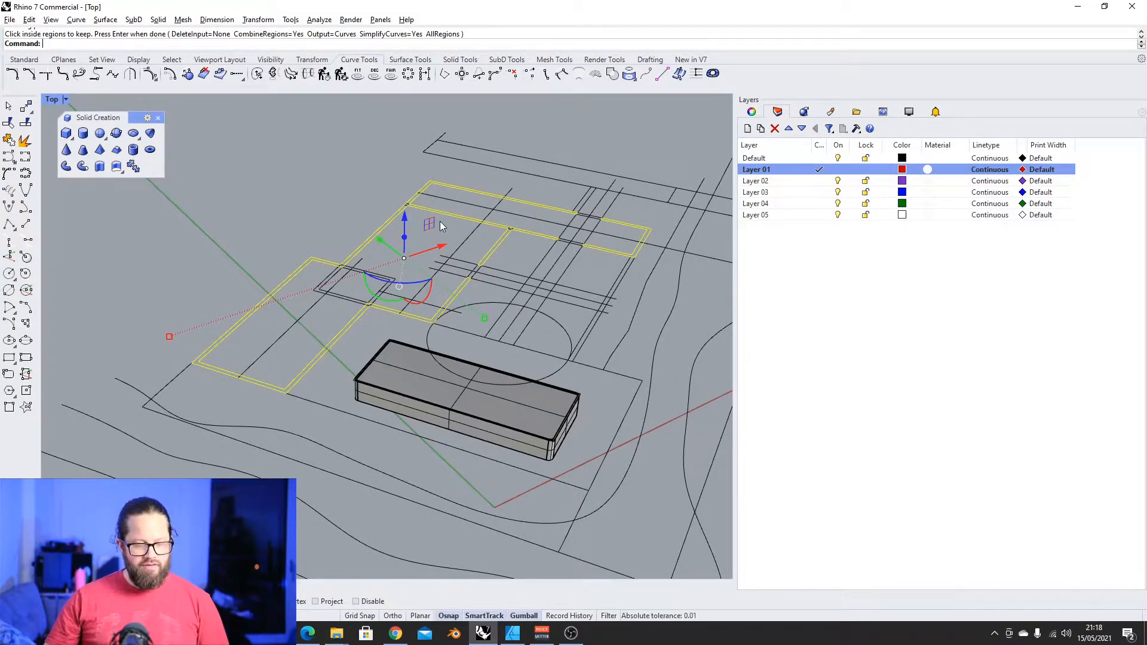
{"action": "scroll", "coordinate": [387, 275], "scroll_direction": "up", "scroll_amount": 2}
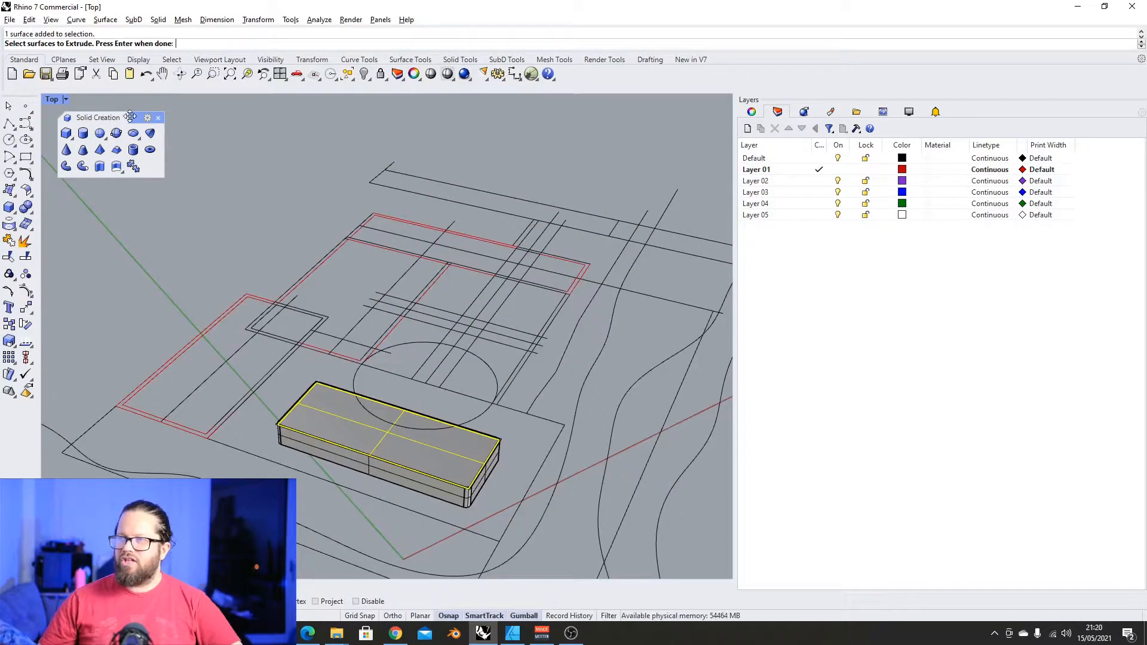
{"action": "left_click_drag", "start_coordinate": [125, 120], "coordinate": [205, 144]}
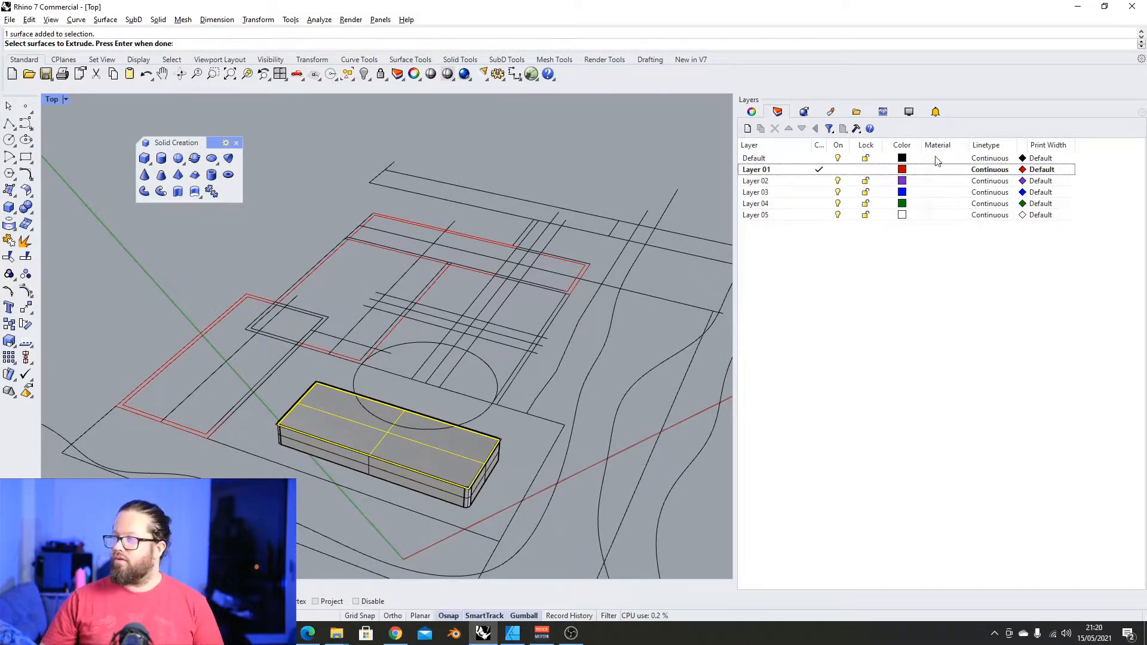
{"action": "right_click", "coordinate": [762, 171]}
{"action": "left_click", "coordinate": [396, 299]}
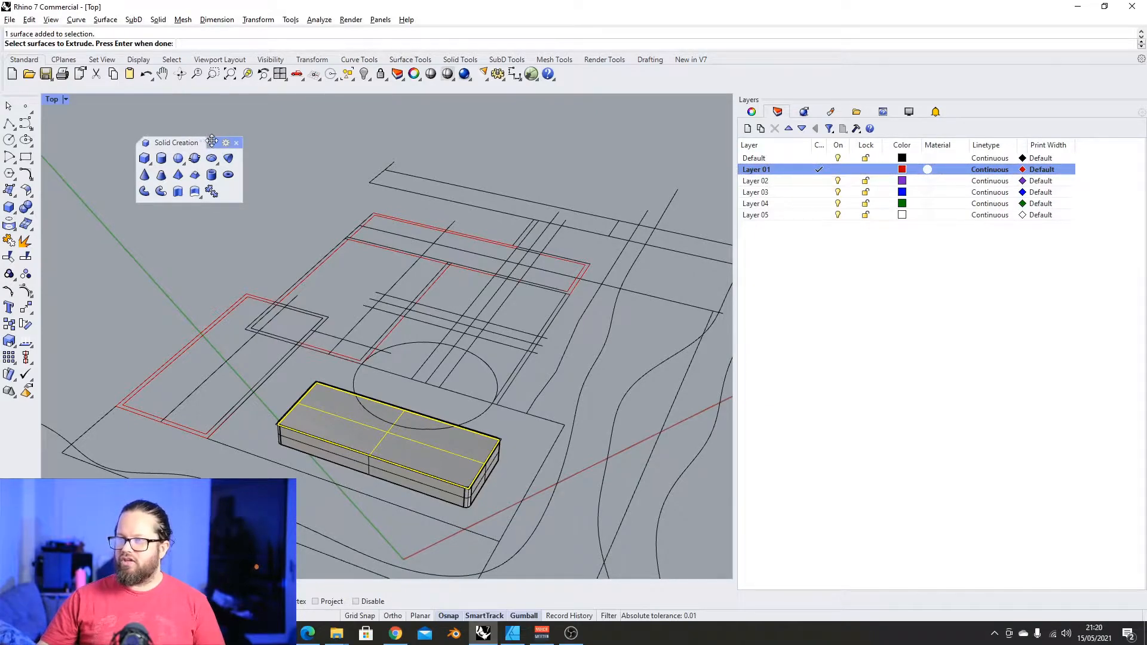
{"action": "left_click_drag", "start_coordinate": [212, 141], "coordinate": [146, 107]}
Leave the surface extrusion and reselect the new wall outlines with SelLast
{"action": "key", "text": "Escape"}
{"action": "type", "text": "Se"}
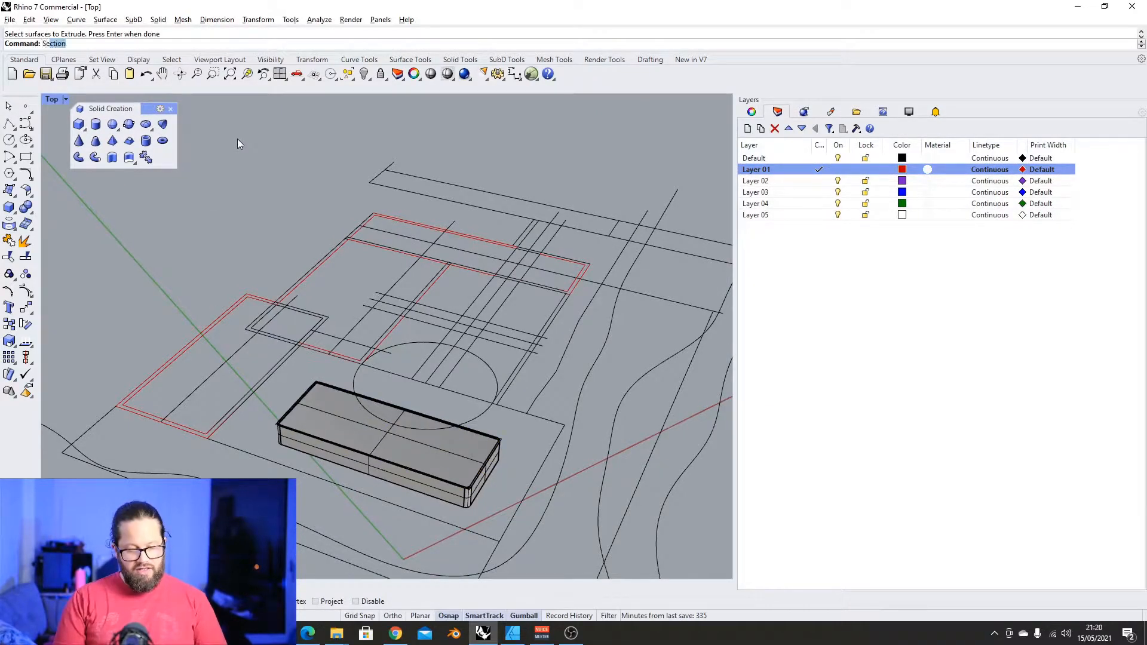
{"action": "type", "text": "lLast"}
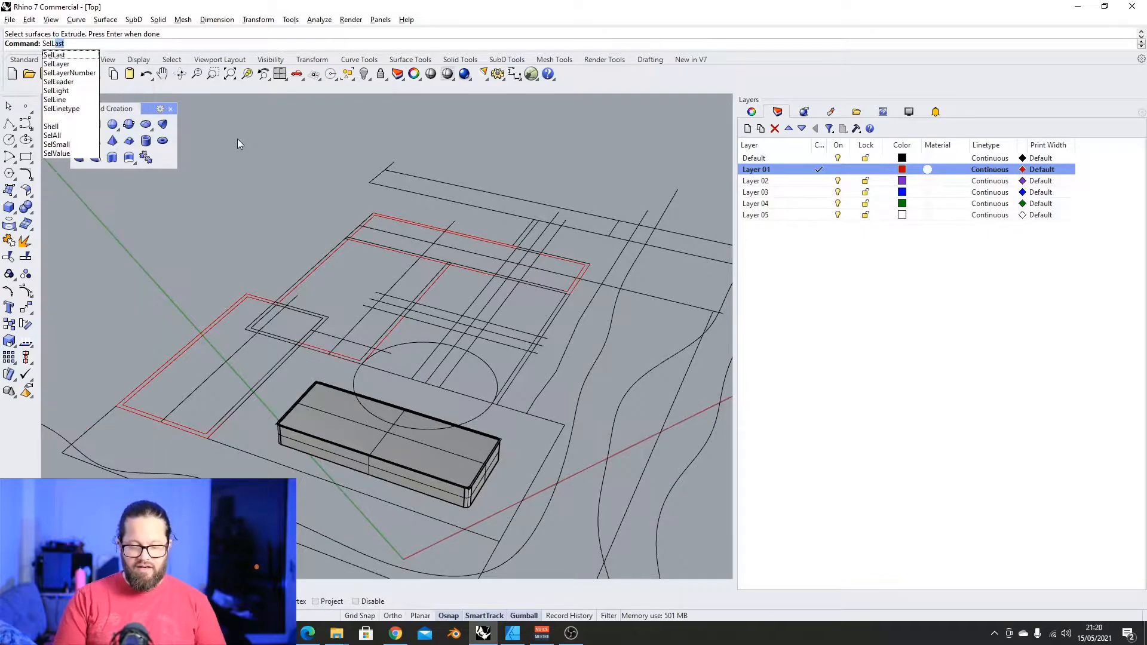
{"action": "key", "text": "Return"}
{"action": "scroll", "coordinate": [412, 230], "scroll_direction": "down", "scroll_amount": 3}
{"action": "scroll", "coordinate": [358, 278], "scroll_direction": "up", "scroll_amount": 4}
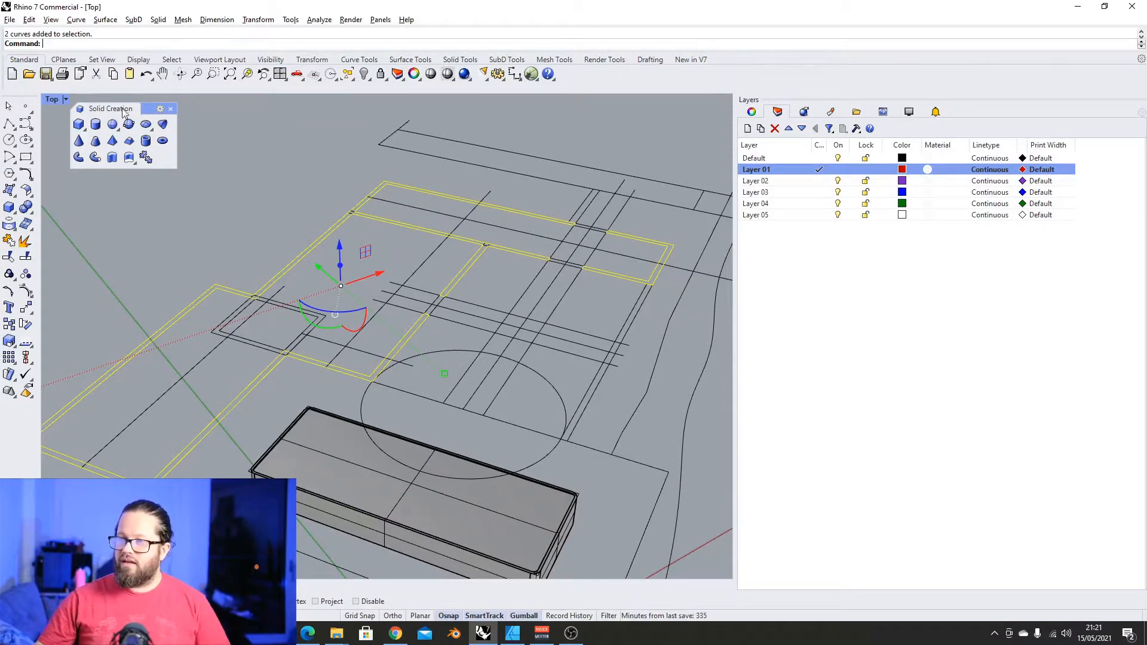
Extrude the wall outlines upward with ExtrudeCrv to about 5.11 high, with Solid set to No
{"action": "left_click", "coordinate": [113, 157]}
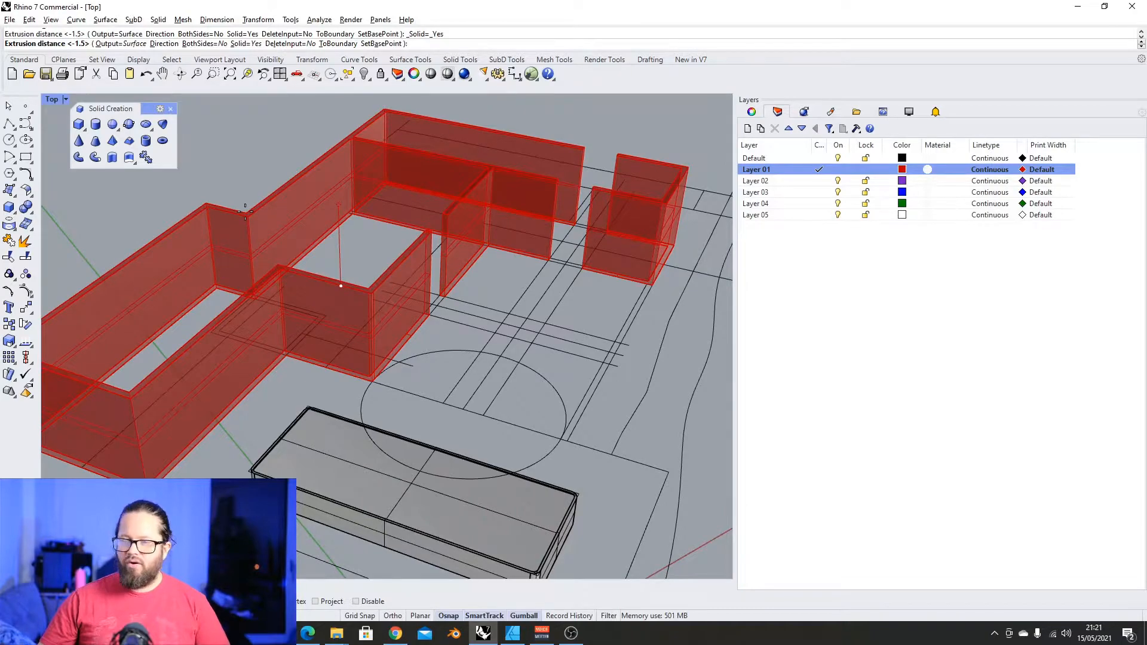
{"action": "key", "text": "Escape"}
{"action": "type", "text": "e"}
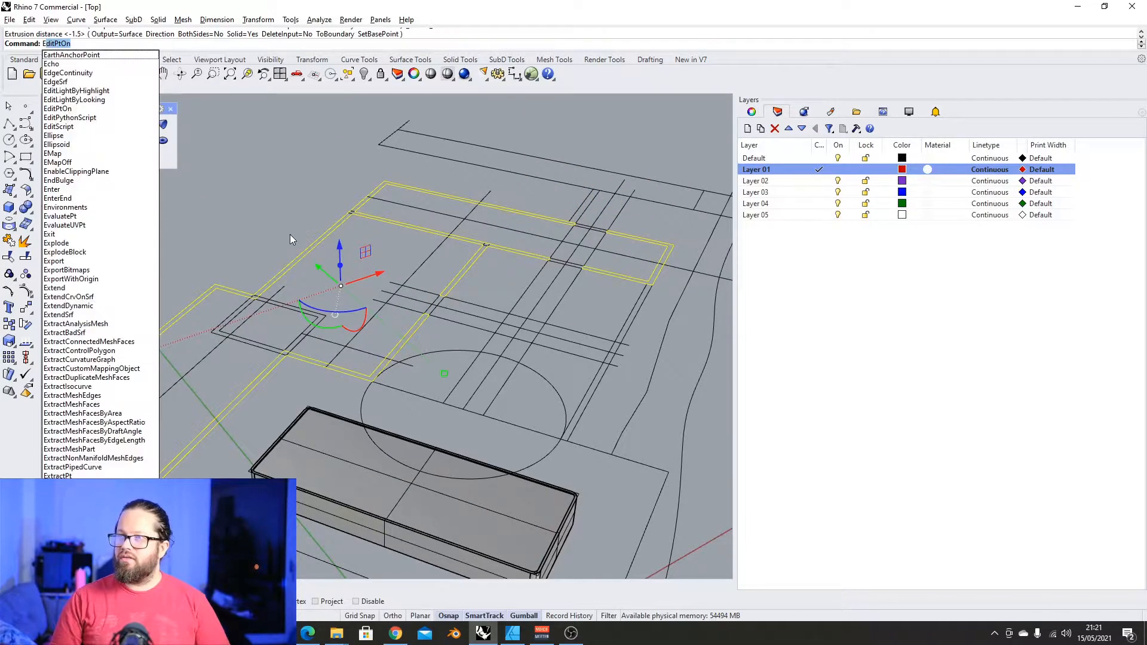
{"action": "type", "text": "x"}
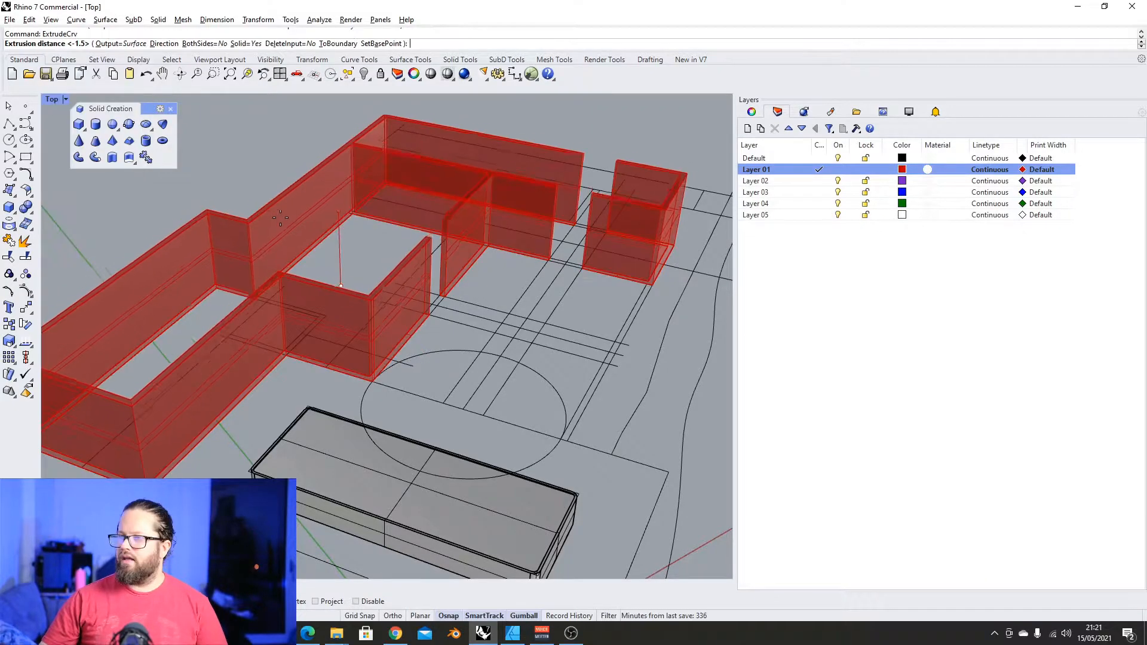
{"action": "key", "text": "Return"}
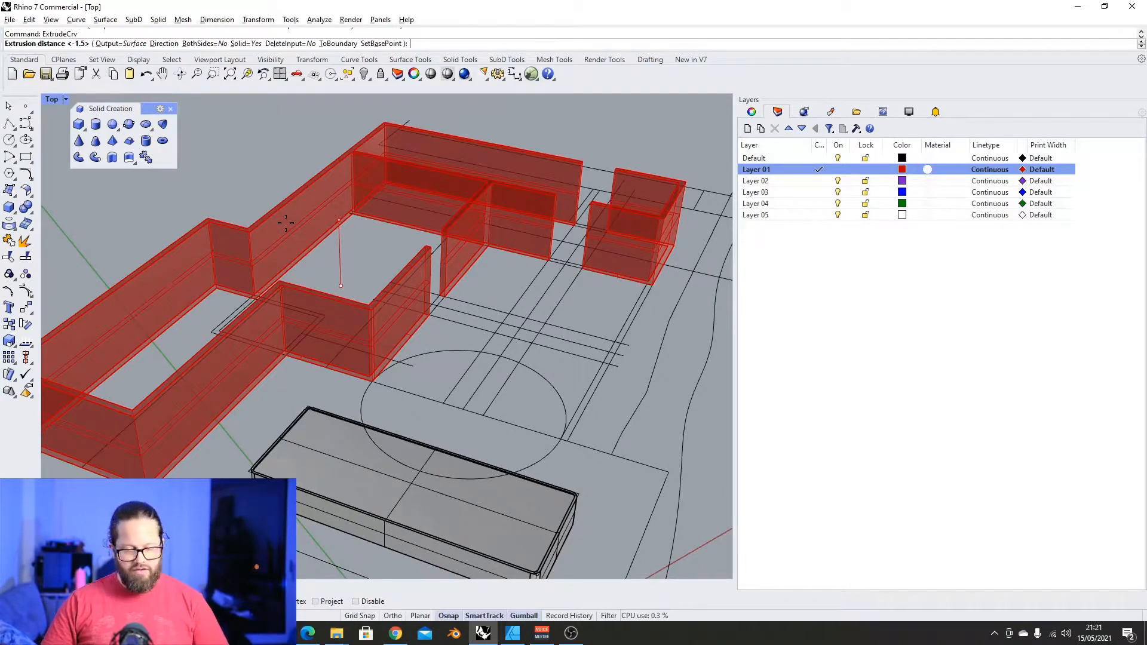
{"action": "key", "text": "Return"}
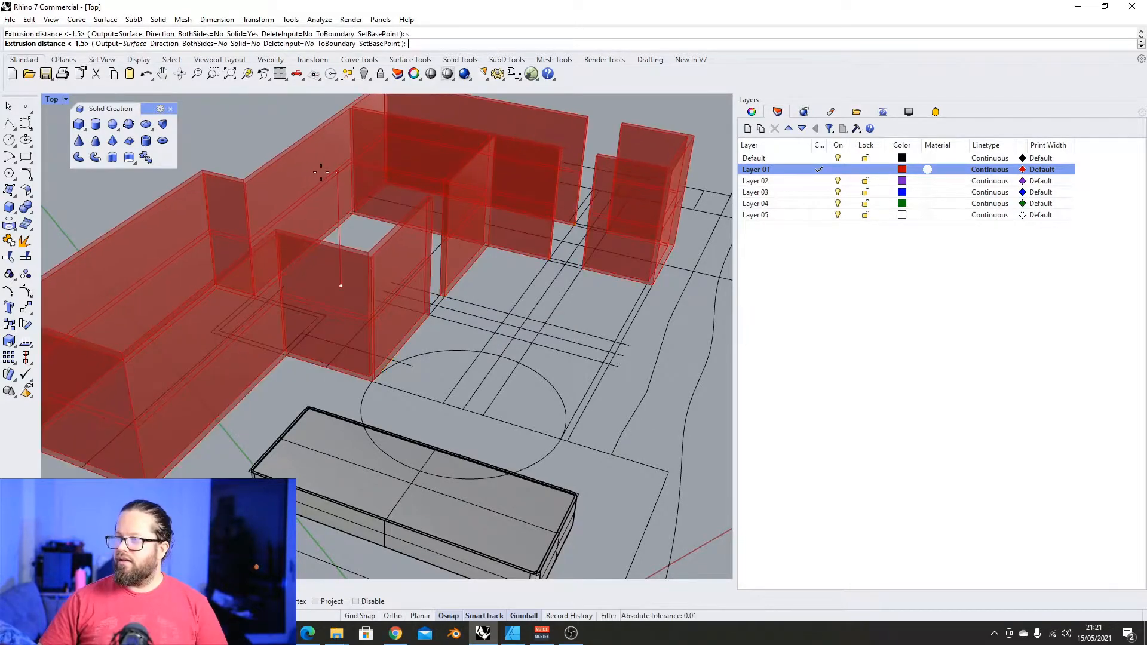
{"action": "left_click", "coordinate": [318, 203]}
Examine the tops and ends of the extruded walls up close and undo the extrusion
{"action": "scroll", "coordinate": [314, 156], "scroll_direction": "up", "scroll_amount": 5}
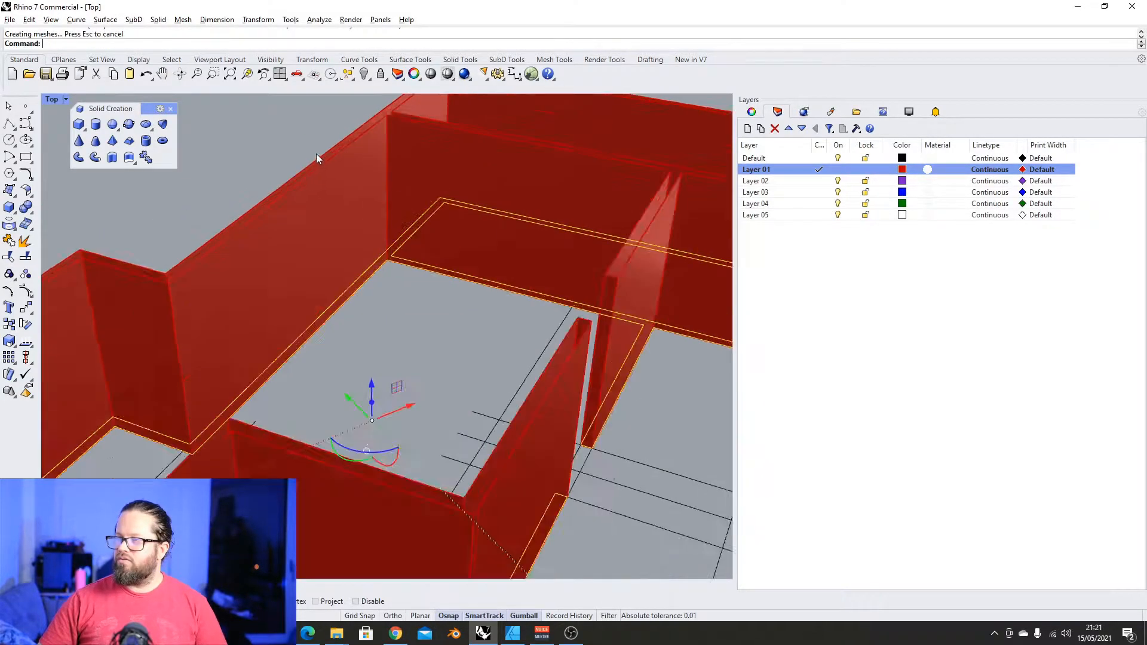
{"action": "scroll", "coordinate": [320, 197], "scroll_direction": "down", "scroll_amount": 3}
{"action": "right_click_drag", "start_coordinate": [321, 220], "coordinate": [350, 223]}
{"action": "scroll", "coordinate": [559, 206], "scroll_direction": "up", "scroll_amount": 5}
{"action": "scroll", "coordinate": [559, 206], "scroll_direction": "down", "scroll_amount": 5}
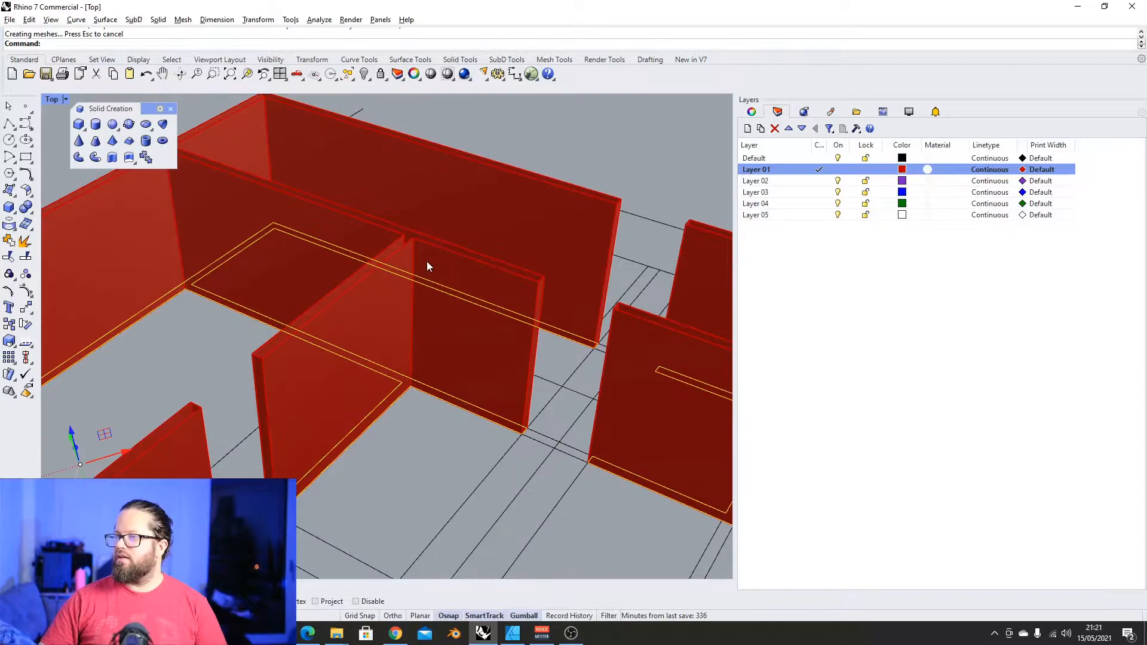
{"action": "scroll", "coordinate": [515, 195], "scroll_direction": "up", "scroll_amount": 4}
{"action": "key", "text": "ctrl+z"}
{"action": "scroll", "coordinate": [515, 196], "scroll_direction": "down", "scroll_amount": 8}
{"action": "scroll", "coordinate": [400, 229], "scroll_direction": "up", "scroll_amount": 3}
Extrude the wall outlines 3 units upward with ExtrudeCrv, with Solid set to Yes
{"action": "type", "text": "ExtrudeCrv"}
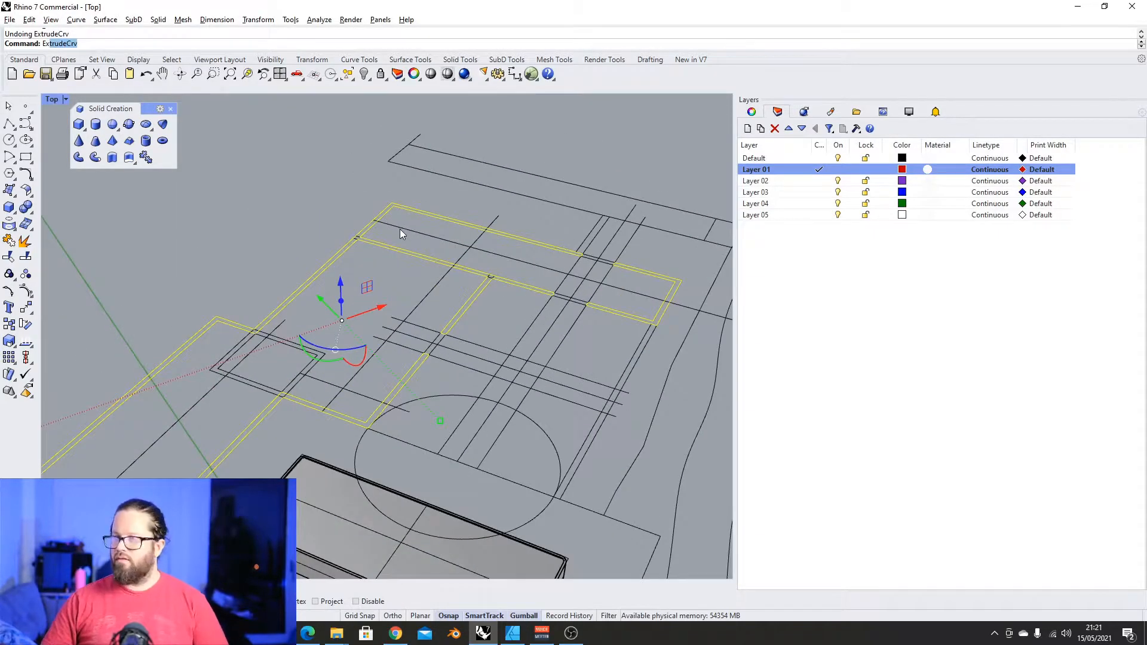
{"action": "key", "text": "Return"}
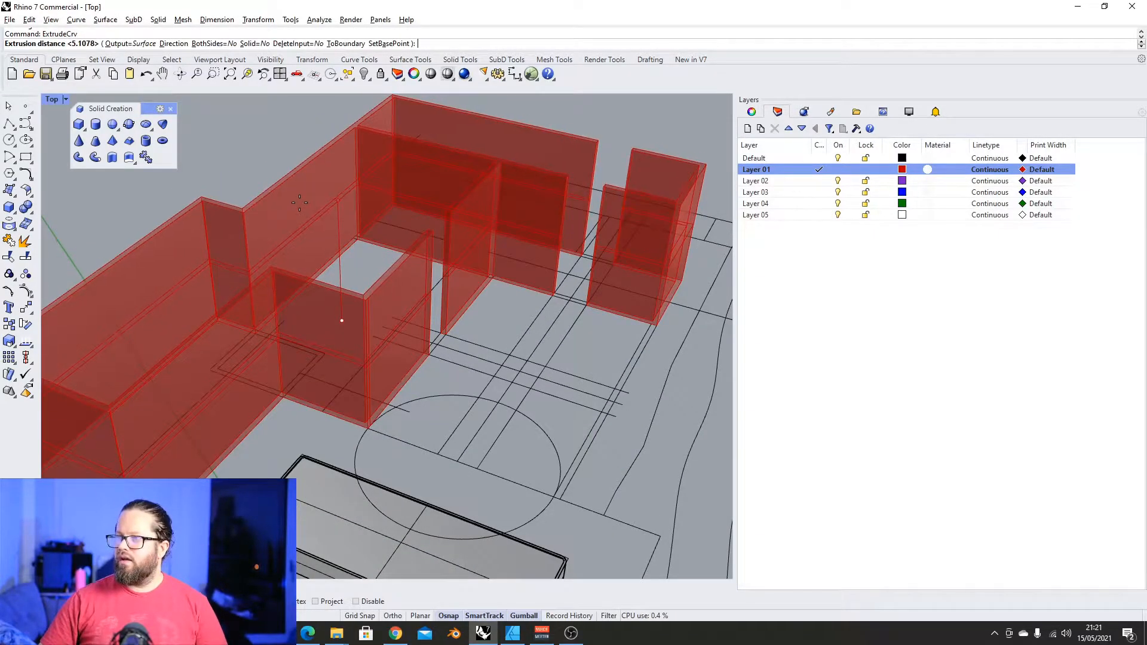
{"action": "left_click", "coordinate": [245, 45]}
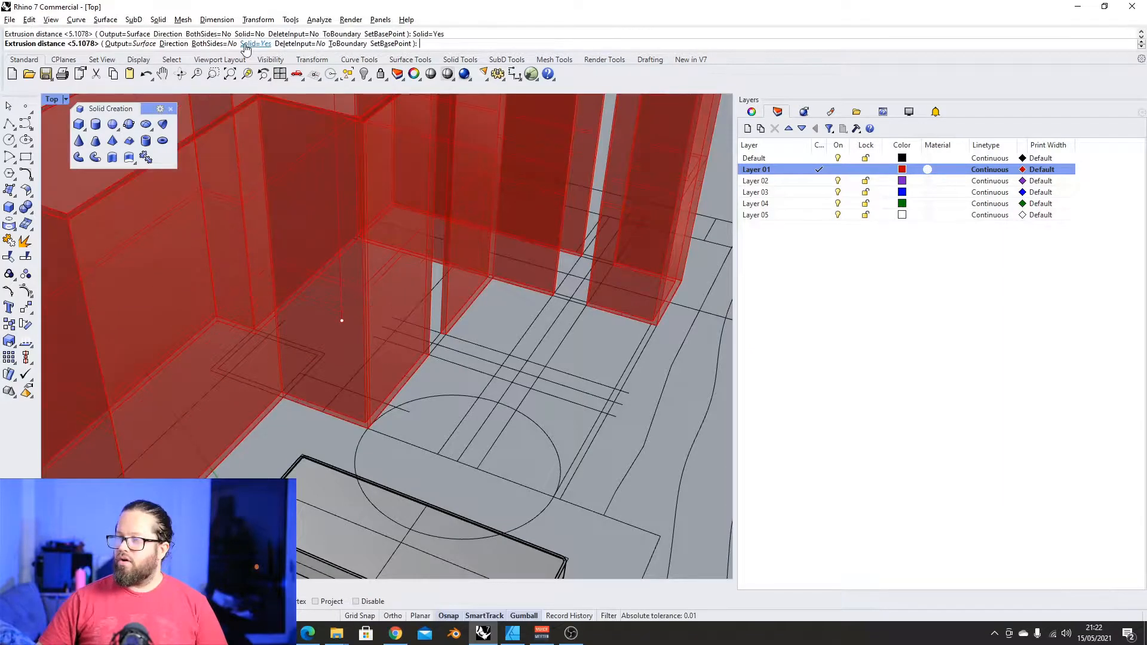
{"action": "scroll", "coordinate": [315, 212], "scroll_direction": "down", "scroll_amount": 3}
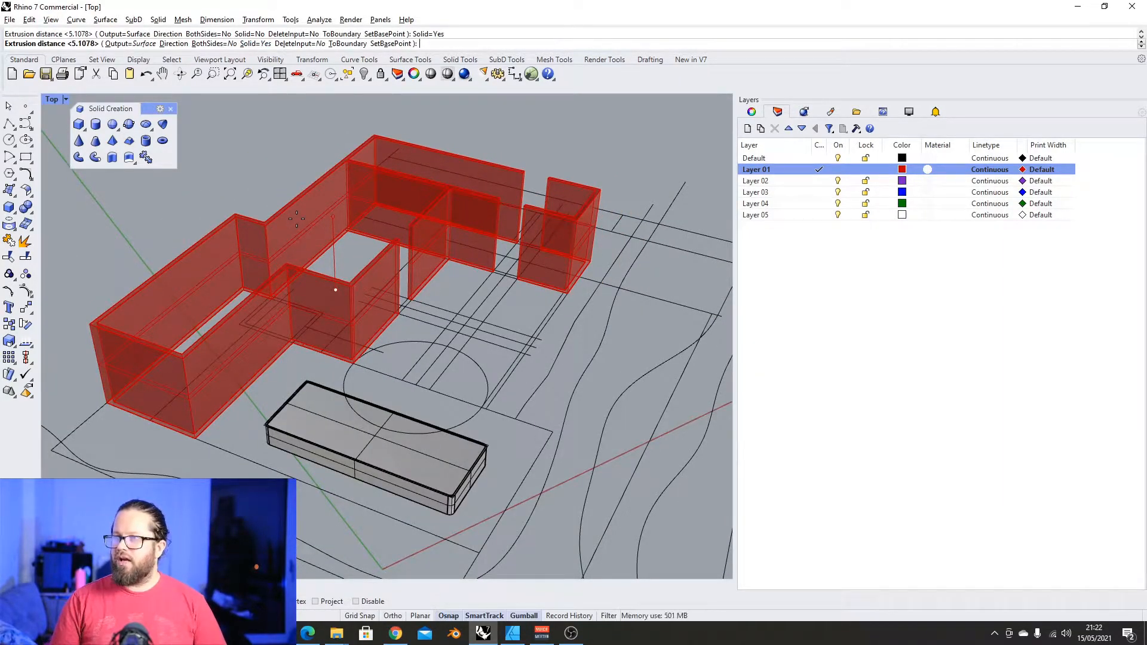
{"action": "type", "text": "3"}
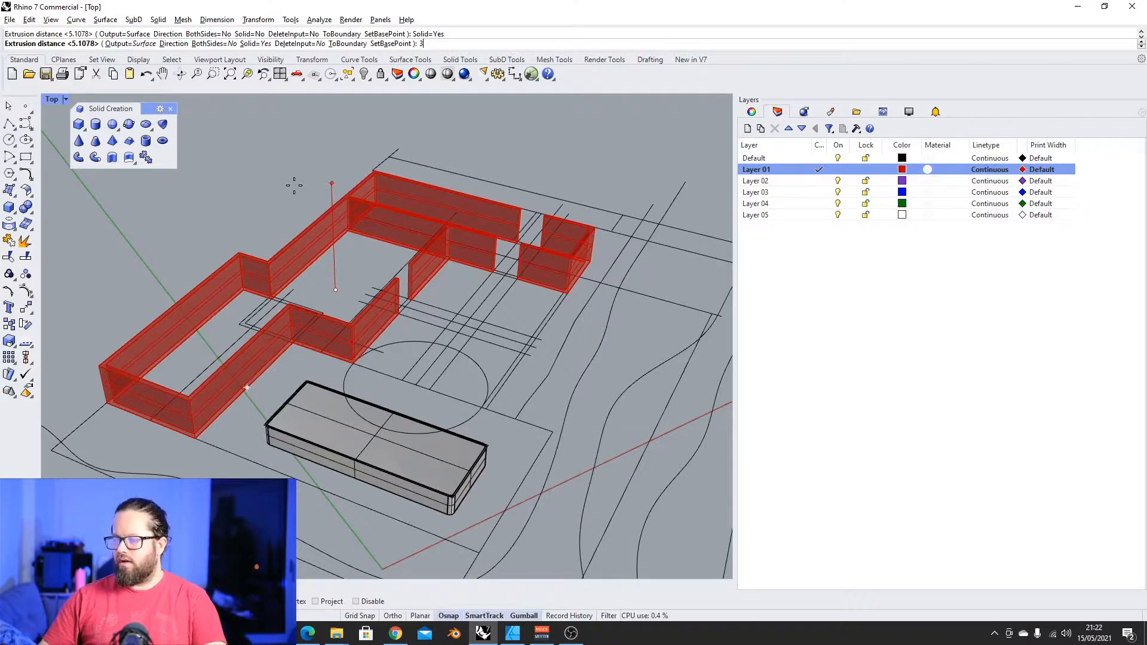
{"action": "key", "text": "Return"}
Examine the tops of the extruded solid walls up close and clear the selection
{"action": "scroll", "coordinate": [364, 210], "scroll_direction": "up", "scroll_amount": 6}
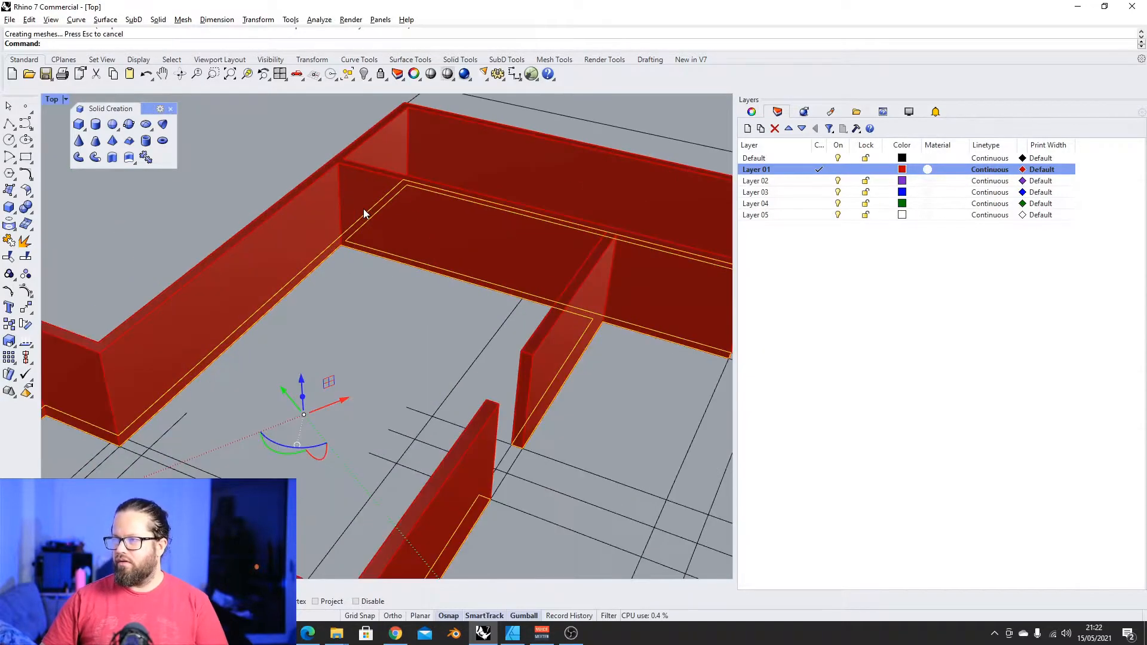
{"action": "scroll", "coordinate": [343, 236], "scroll_direction": "down", "scroll_amount": 6}
{"action": "key", "text": "Escape"}
{"action": "scroll", "coordinate": [343, 233], "scroll_direction": "up", "scroll_amount": 6}
{"action": "left_click", "coordinate": [346, 224]}
{"action": "scroll", "coordinate": [345, 224], "scroll_direction": "down", "scroll_amount": 6}
{"action": "key", "text": "Escape"}
Delete the top surface and the remaining side walls of the block in front of the house
{"action": "right_click_drag", "start_coordinate": [376, 304], "coordinate": [382, 271]}
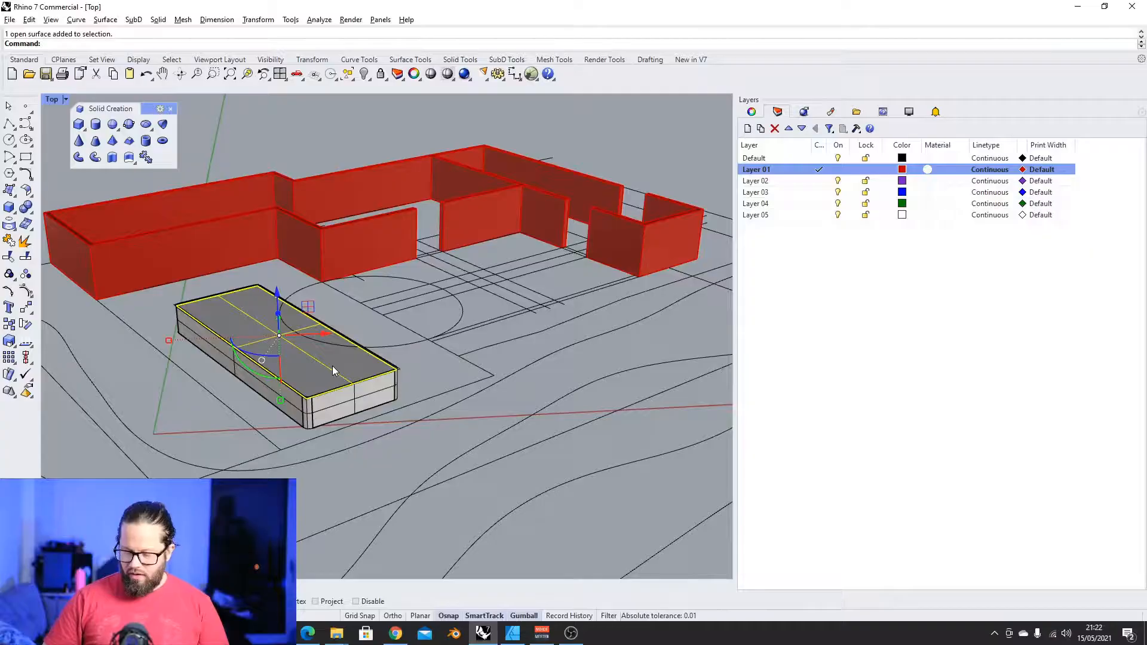
{"action": "key", "text": "Delete"}
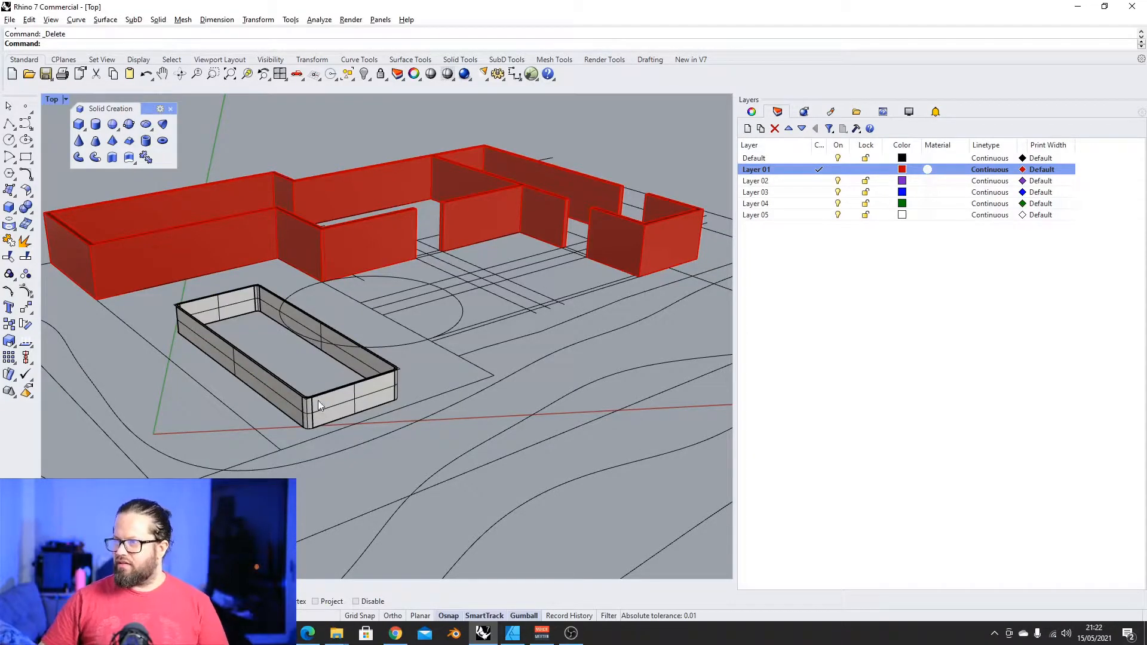
{"action": "left_click", "coordinate": [342, 404]}
{"action": "key", "text": "Delete"}
Select the closed rectangular outline that surrounds the double-lined rectangle in front of the house
{"action": "right_click_drag", "start_coordinate": [342, 404], "coordinate": [508, 457]}
{"action": "scroll", "coordinate": [435, 421], "scroll_direction": "down", "scroll_amount": 8}
{"action": "scroll", "coordinate": [340, 328], "scroll_direction": "up", "scroll_amount": 8}
{"action": "right_click_drag", "start_coordinate": [339, 328], "coordinate": [295, 326]}
{"action": "scroll", "coordinate": [465, 253], "scroll_direction": "up", "scroll_amount": 5}
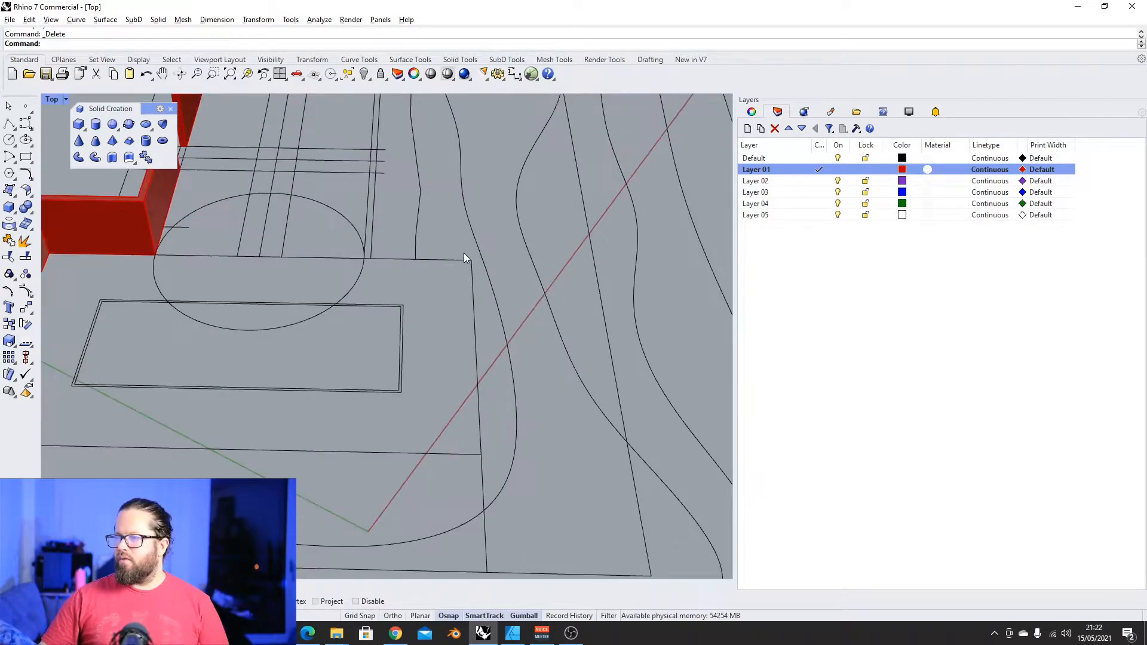
{"action": "left_click", "coordinate": [446, 257]}
{"action": "scroll", "coordinate": [446, 256], "scroll_direction": "down", "scroll_amount": 6}
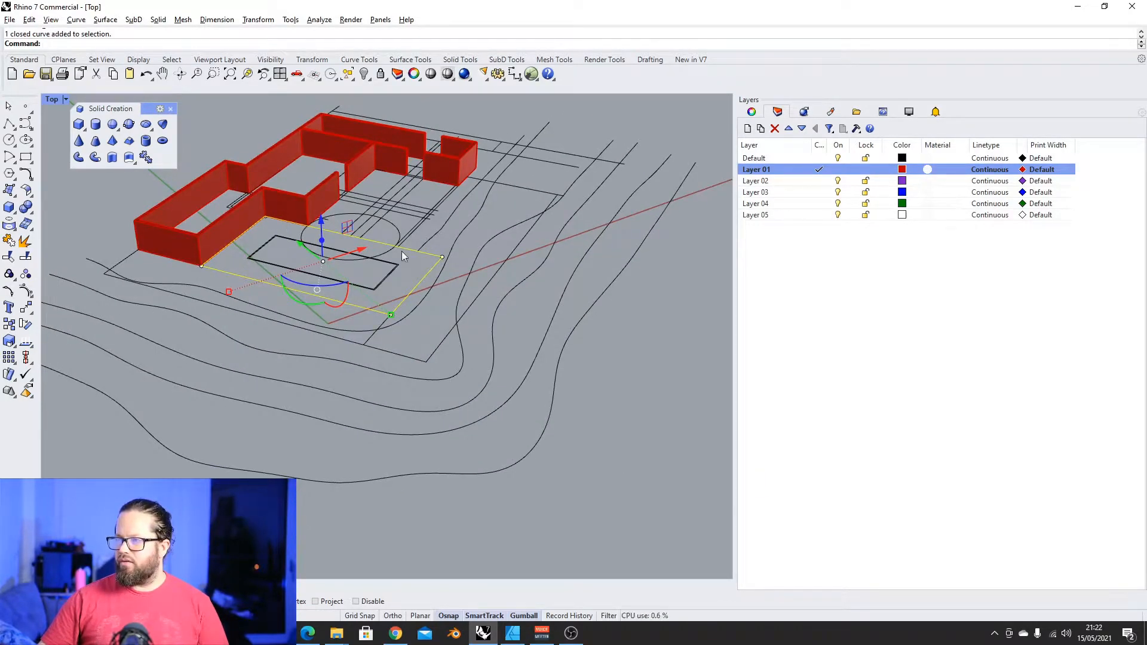
Examine the selected outline, the double-lined rectangle inside it and the surrounding site contours from several angles
{"action": "right_click_drag", "start_coordinate": [410, 253], "coordinate": [445, 261]}
{"action": "scroll", "coordinate": [262, 233], "scroll_direction": "up", "scroll_amount": 4}
{"action": "scroll", "coordinate": [261, 233], "scroll_direction": "down", "scroll_amount": 4}
{"action": "right_click_drag", "start_coordinate": [262, 233], "coordinate": [201, 247]}
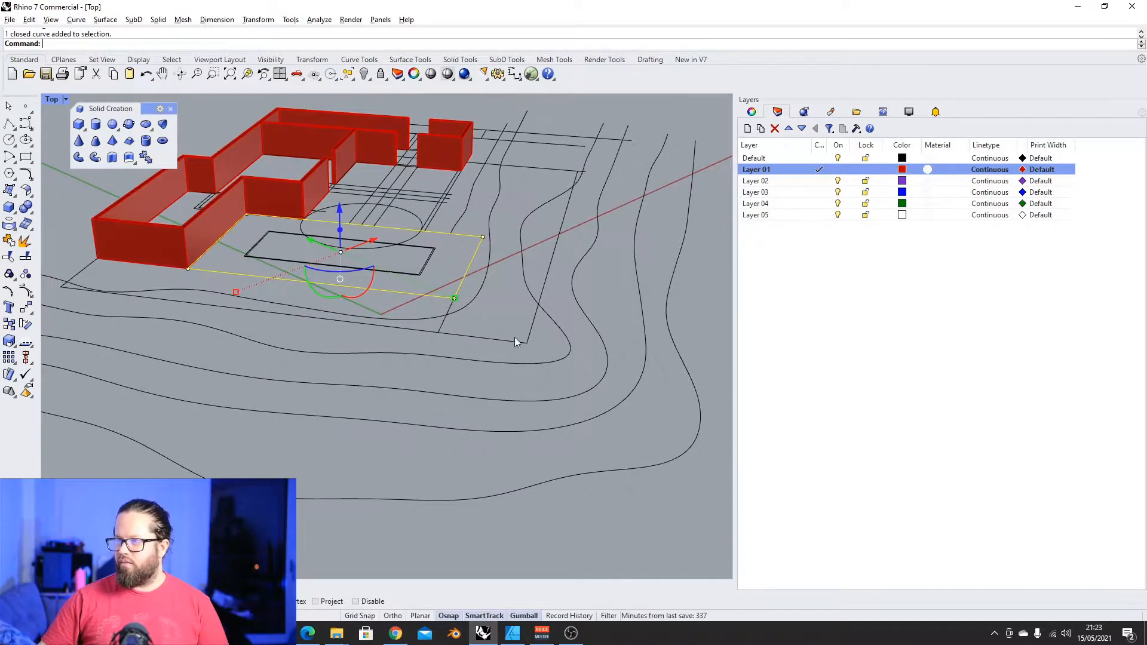
{"action": "right_click_drag", "start_coordinate": [271, 239], "coordinate": [321, 220]}
{"action": "scroll", "coordinate": [279, 271], "scroll_direction": "up", "scroll_amount": 2}
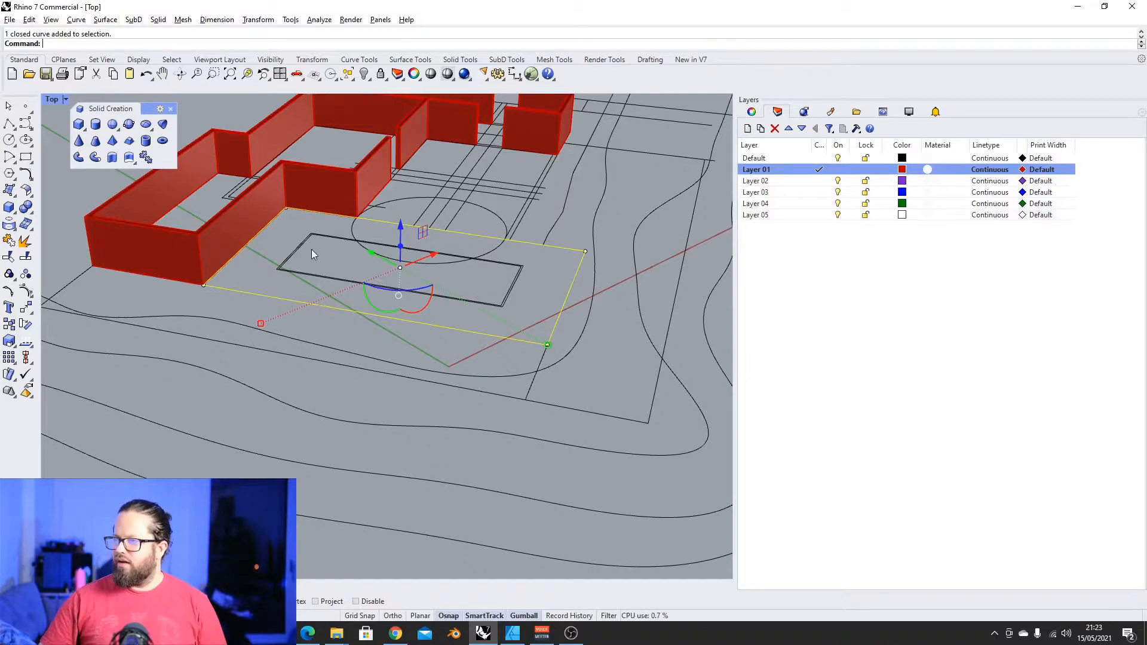
{"action": "left_click", "coordinate": [555, 250]}
{"action": "left_click", "coordinate": [551, 246]}
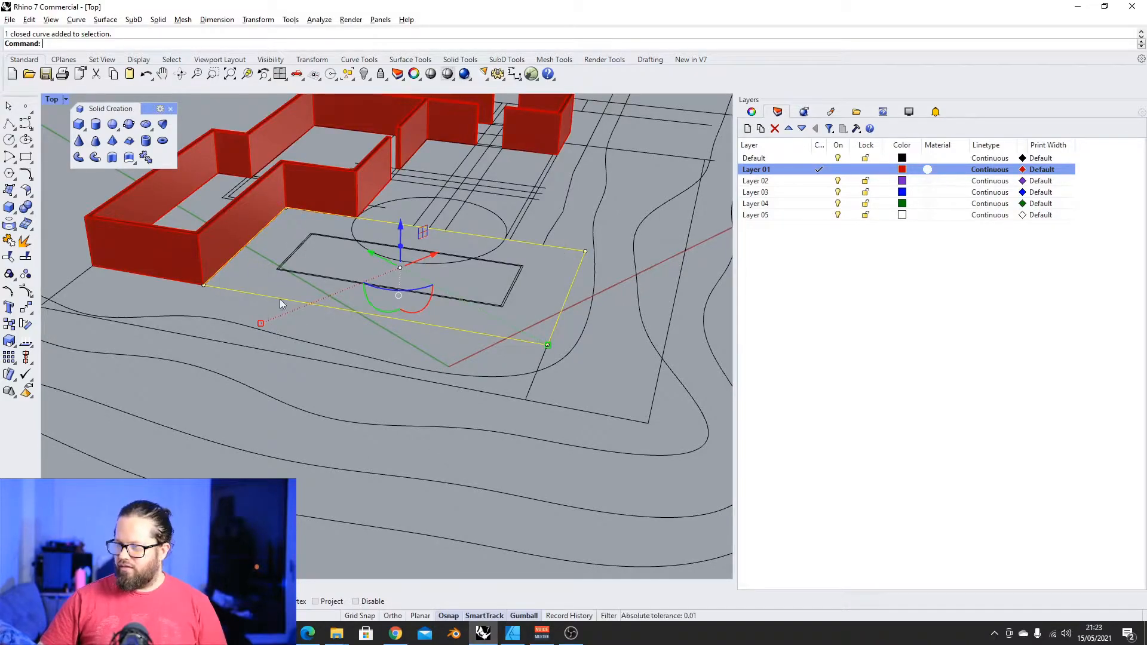
{"action": "scroll", "coordinate": [349, 343], "scroll_direction": "down", "scroll_amount": 5}
{"action": "right_click_drag", "start_coordinate": [349, 343], "coordinate": [457, 313]}
{"action": "scroll", "coordinate": [457, 313], "scroll_direction": "up", "scroll_amount": 6}
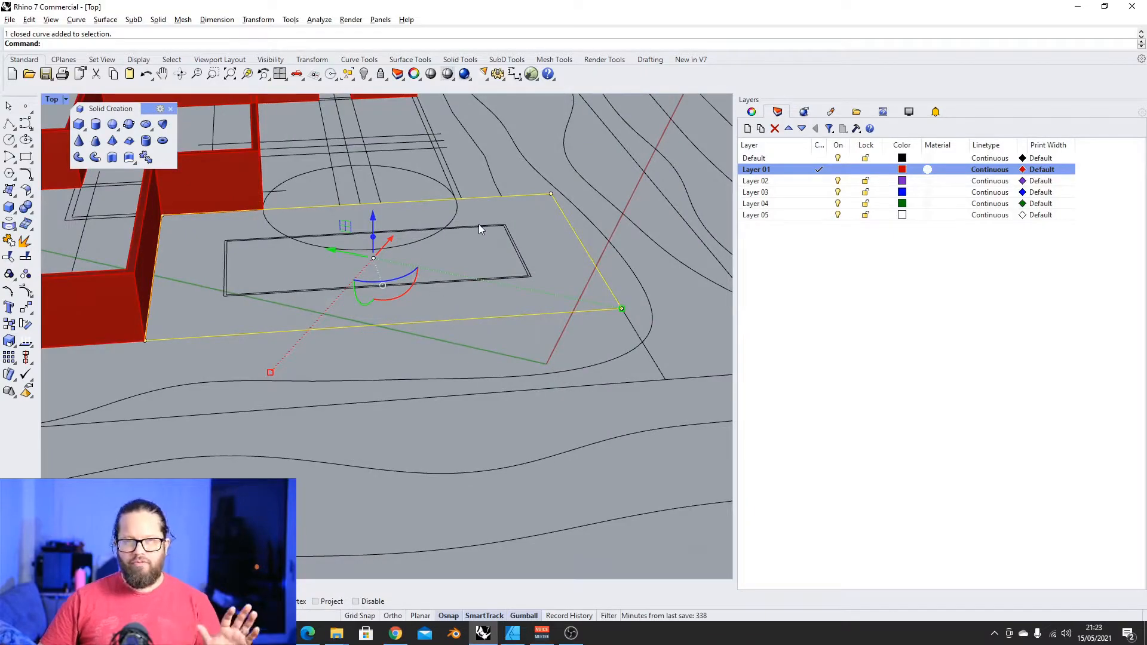
{"action": "scroll", "coordinate": [411, 261], "scroll_direction": "down", "scroll_amount": 4}
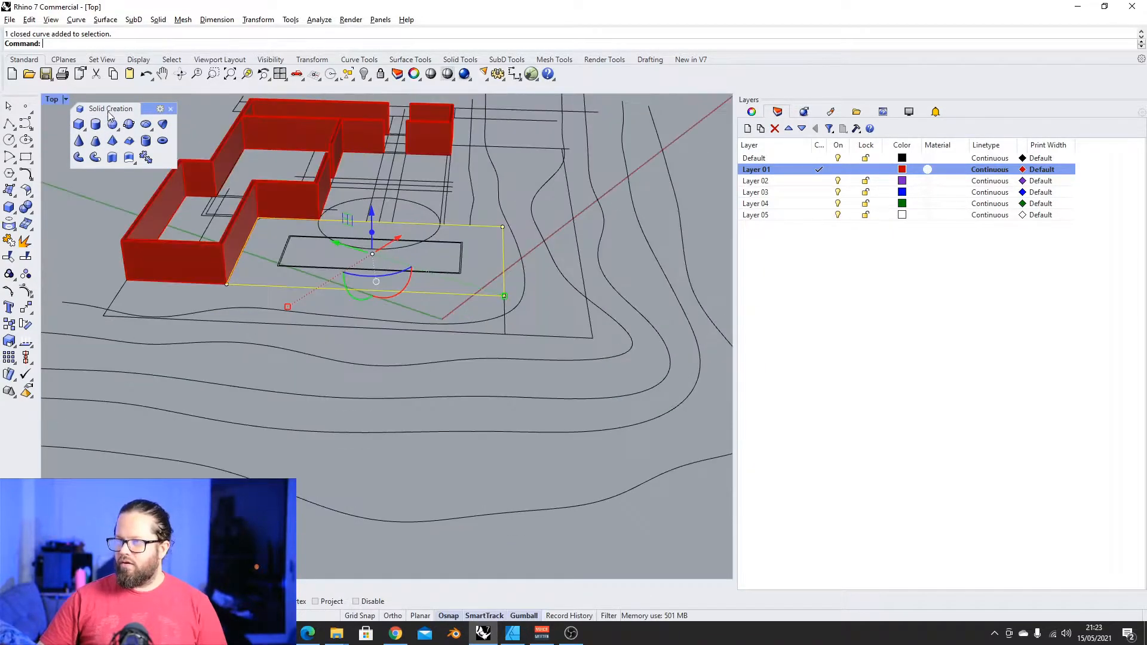
Float the Solid Creation and Surface Creation tool sets over the viewport, with Surface Creation placed below Solid Creation
{"action": "left_click", "coordinate": [171, 110]}
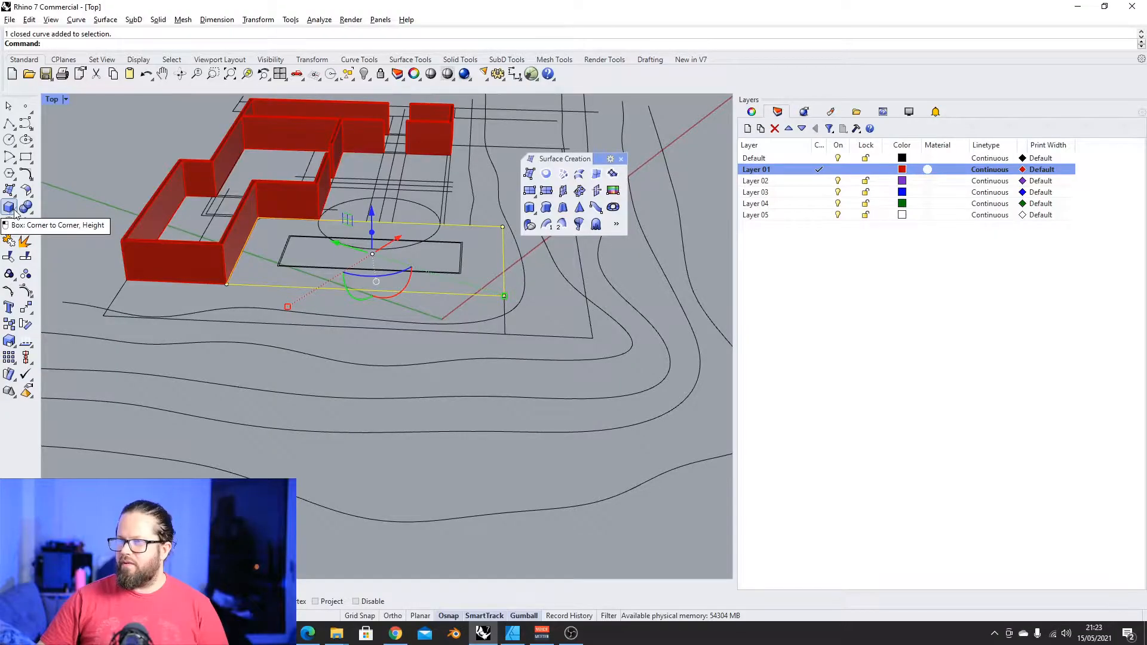
{"action": "left_click", "coordinate": [14, 212]}
{"action": "left_click_drag", "start_coordinate": [35, 201], "coordinate": [66, 112]}
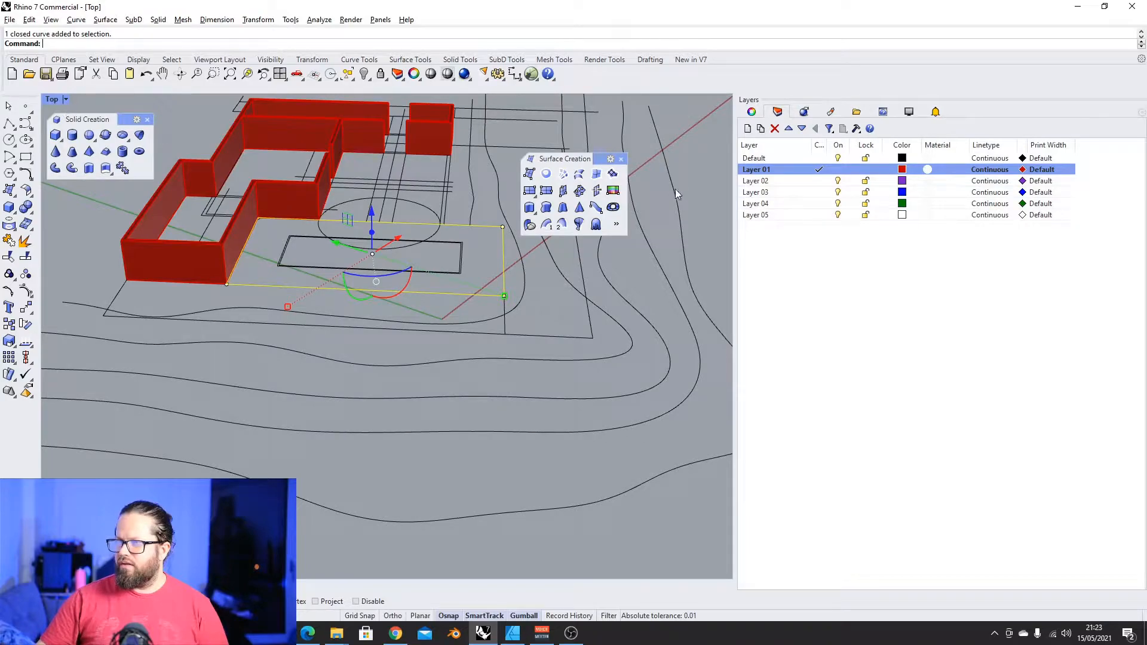
{"action": "left_click_drag", "start_coordinate": [562, 156], "coordinate": [123, 193]}
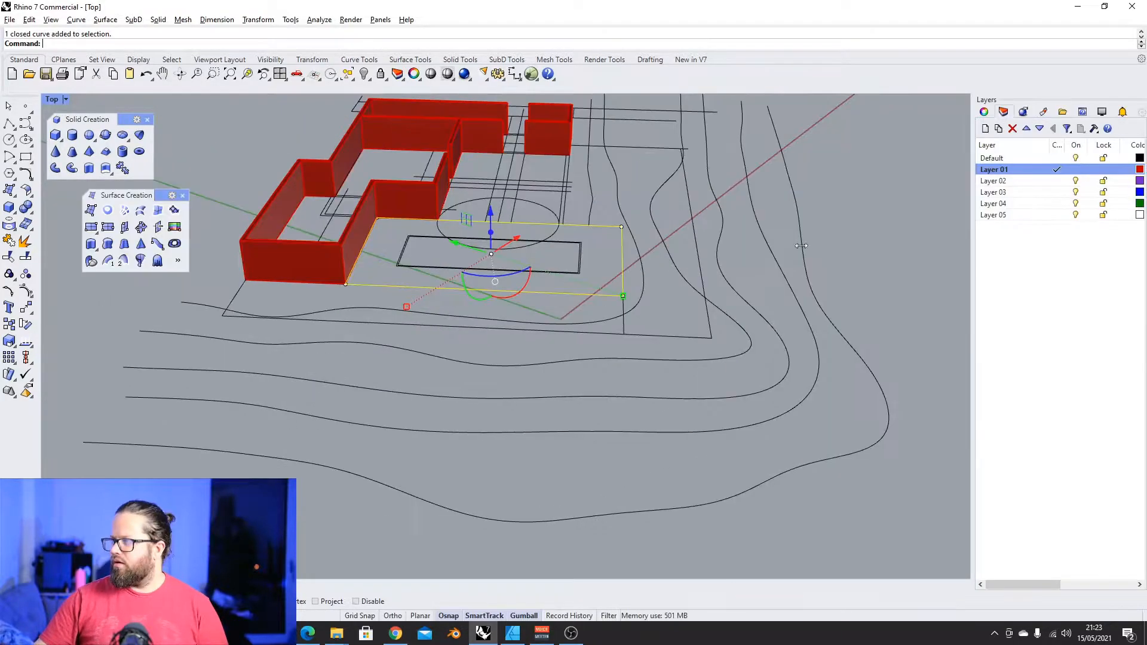
Rename Layer 01 to Walls and change its layer colour to light grey
{"action": "left_click_drag", "start_coordinate": [903, 246], "coordinate": [694, 247]}
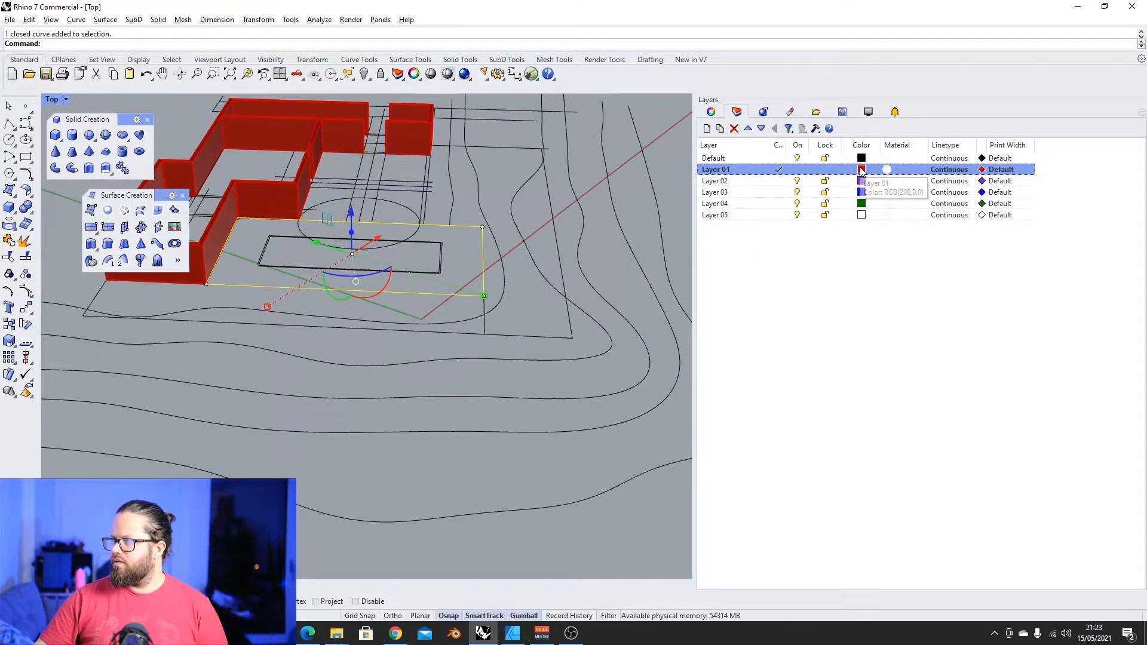
{"action": "left_click", "coordinate": [862, 169]}
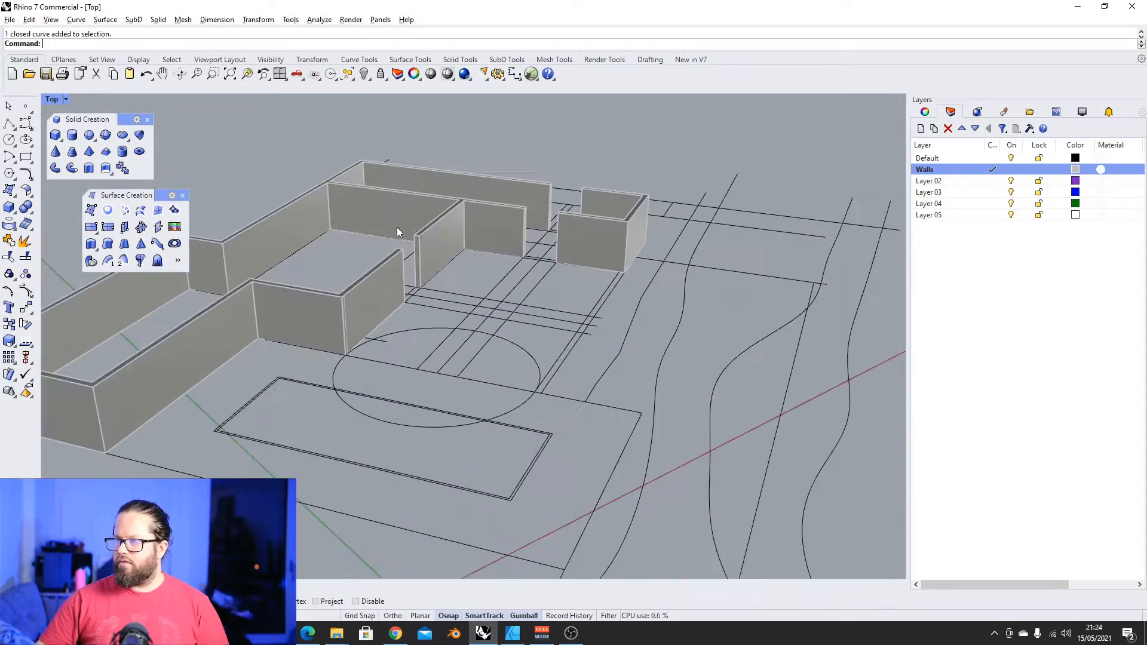
Select both extruded wall solids and align the floating Surface Creation tool set directly beneath Solid Creation
{"action": "left_click", "coordinate": [459, 235]}
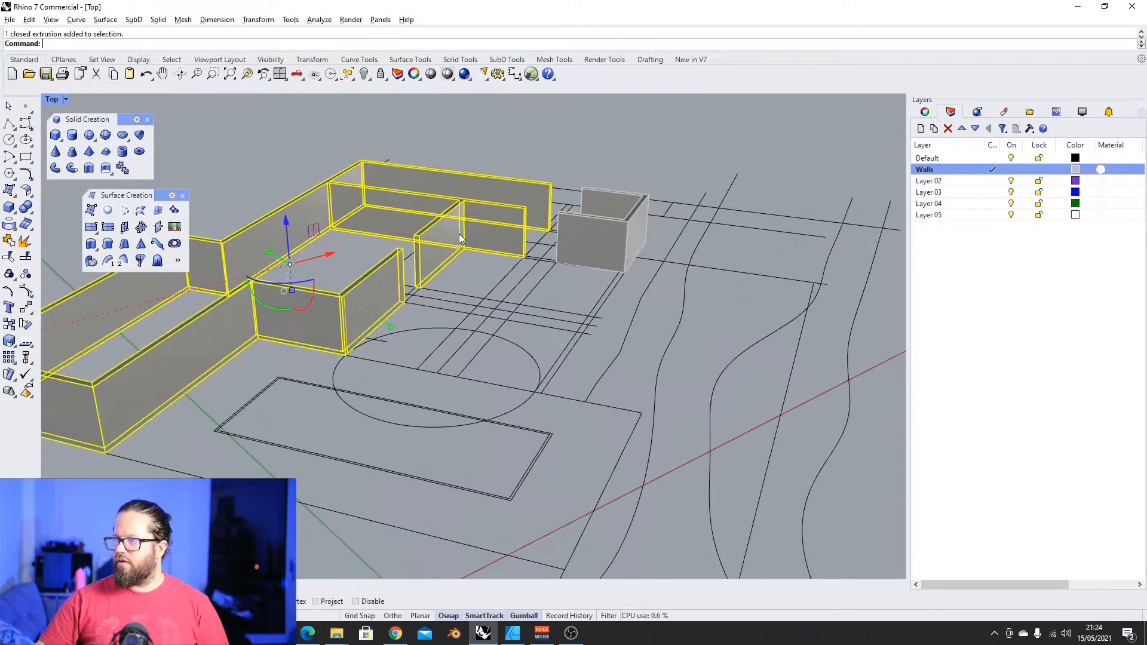
{"action": "left_click", "coordinate": [584, 239], "text": "shift"}
{"action": "scroll", "coordinate": [472, 258], "scroll_direction": "down", "scroll_amount": 6}
{"action": "right_click_drag", "start_coordinate": [470, 263], "coordinate": [412, 271]}
{"action": "scroll", "coordinate": [379, 269], "scroll_direction": "up", "scroll_amount": 5}
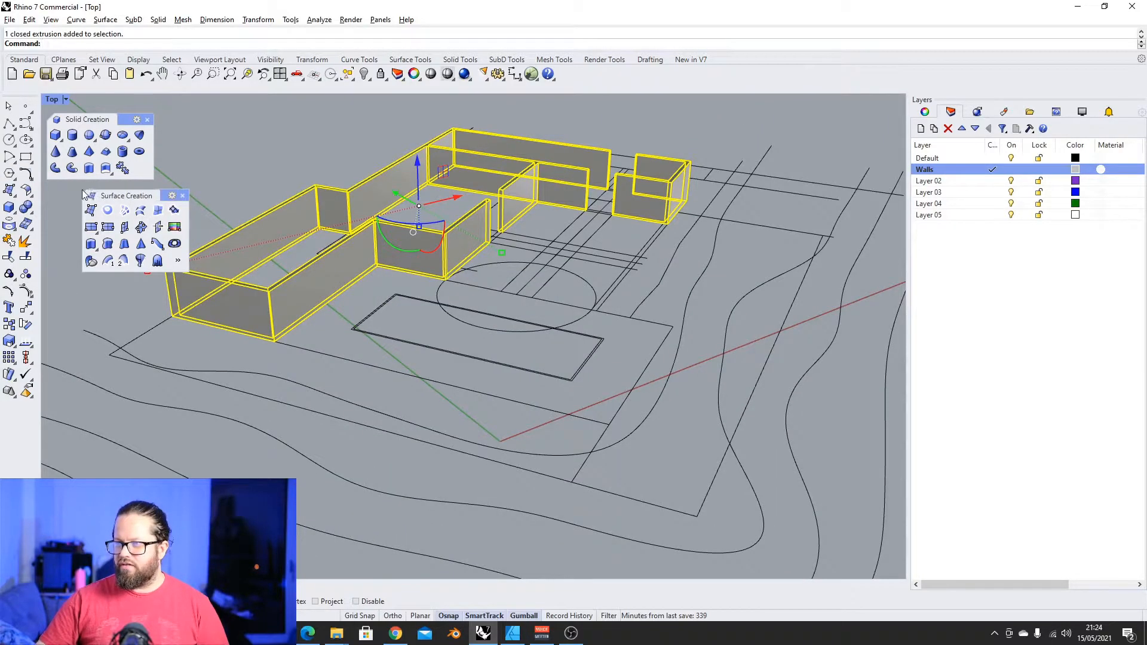
{"action": "left_click_drag", "start_coordinate": [158, 194], "coordinate": [128, 191]}
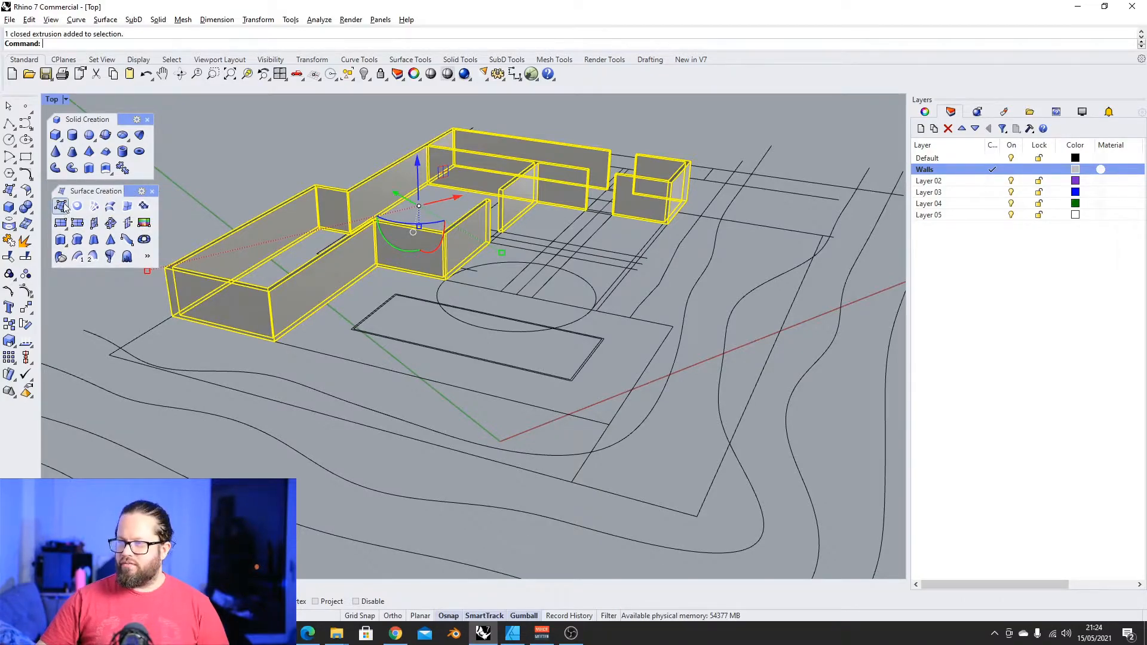
{"action": "left_click", "coordinate": [62, 205]}
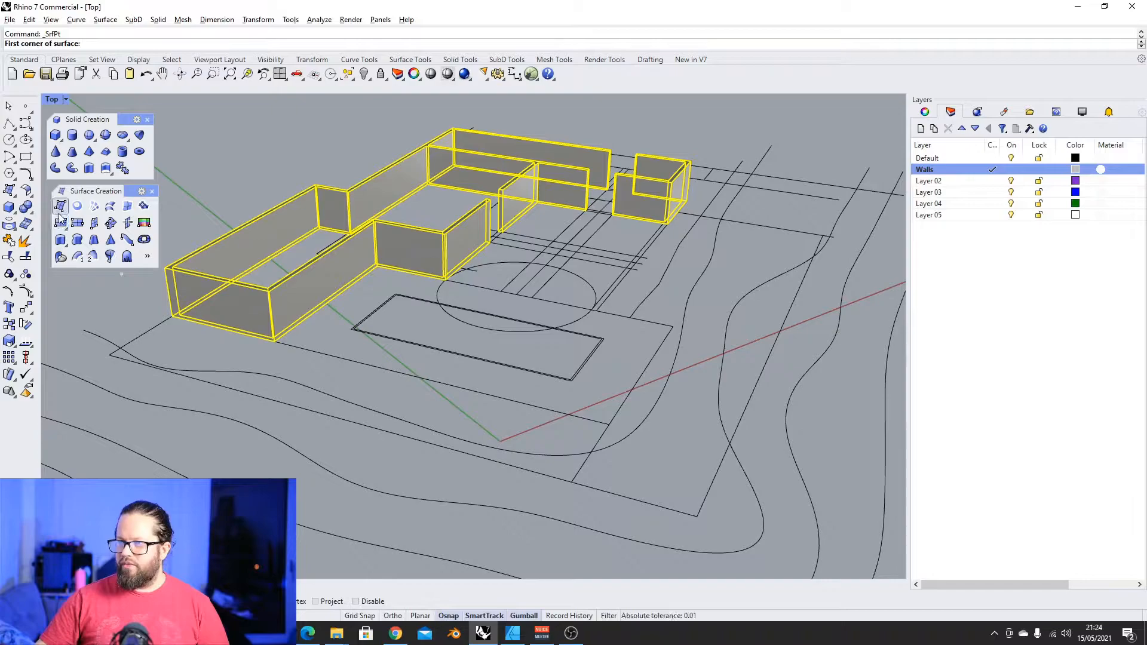
{"action": "key", "text": "Escape"}
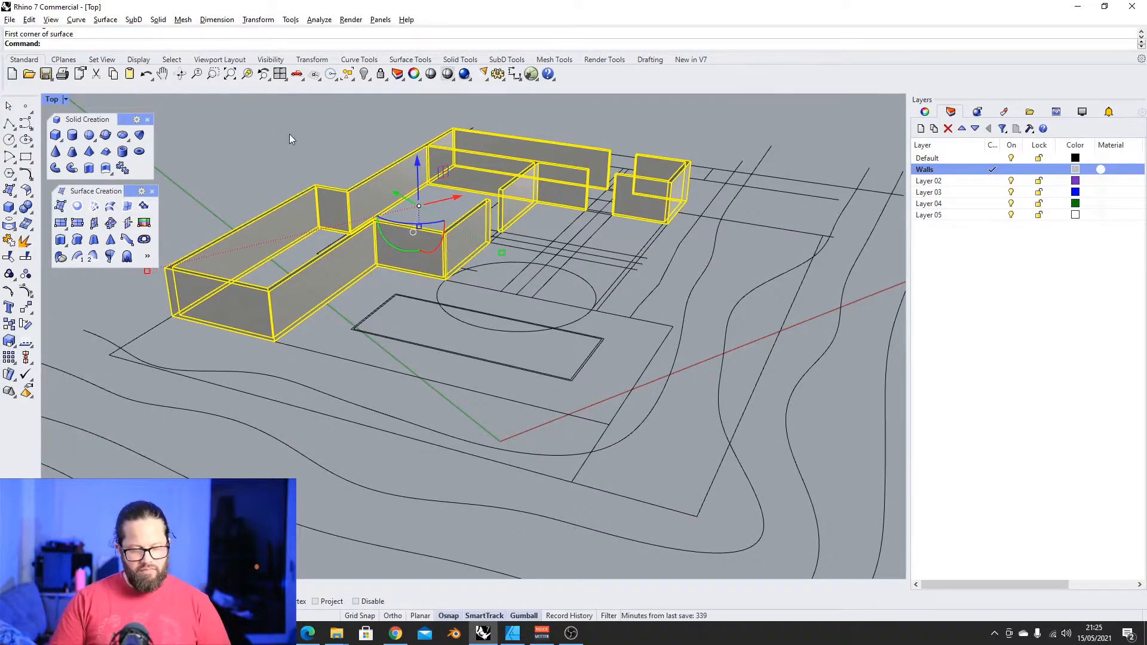
{"action": "scroll", "coordinate": [290, 135], "scroll_direction": "up", "scroll_amount": 1}
{"action": "type", "text": "SrfPt"}
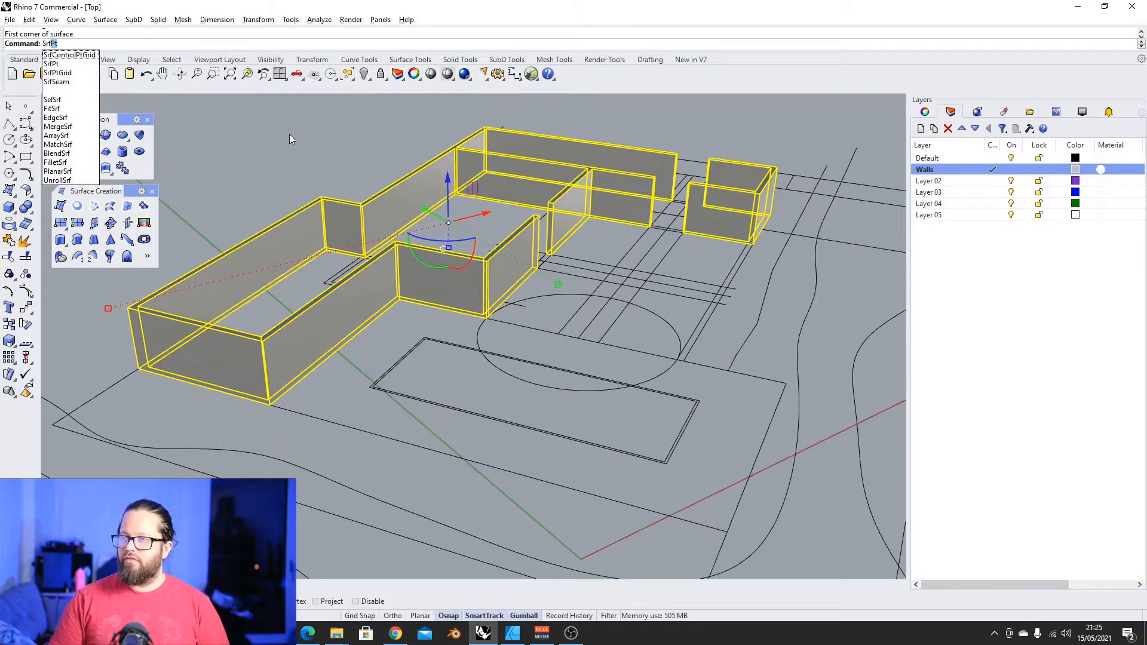
{"action": "key", "text": "Return"}
{"action": "key", "text": "Escape"}
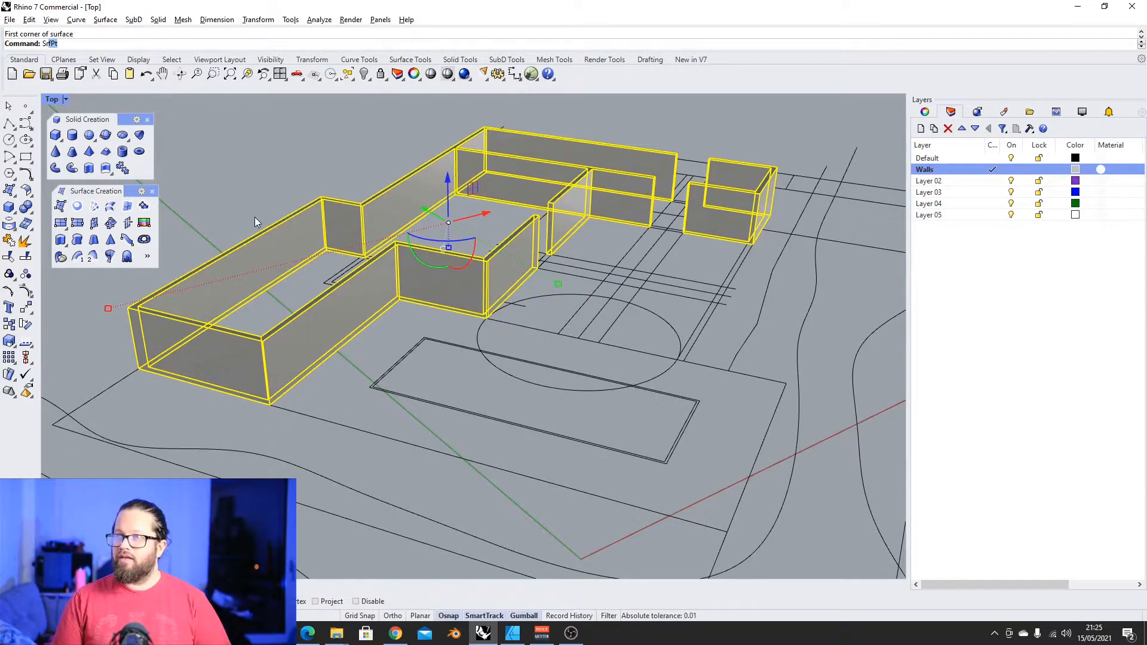
Create a four-corner surface with SrfPt over the rectangular outline in front of the house, snapping to its corners
{"action": "type", "text": "SrfPt"}
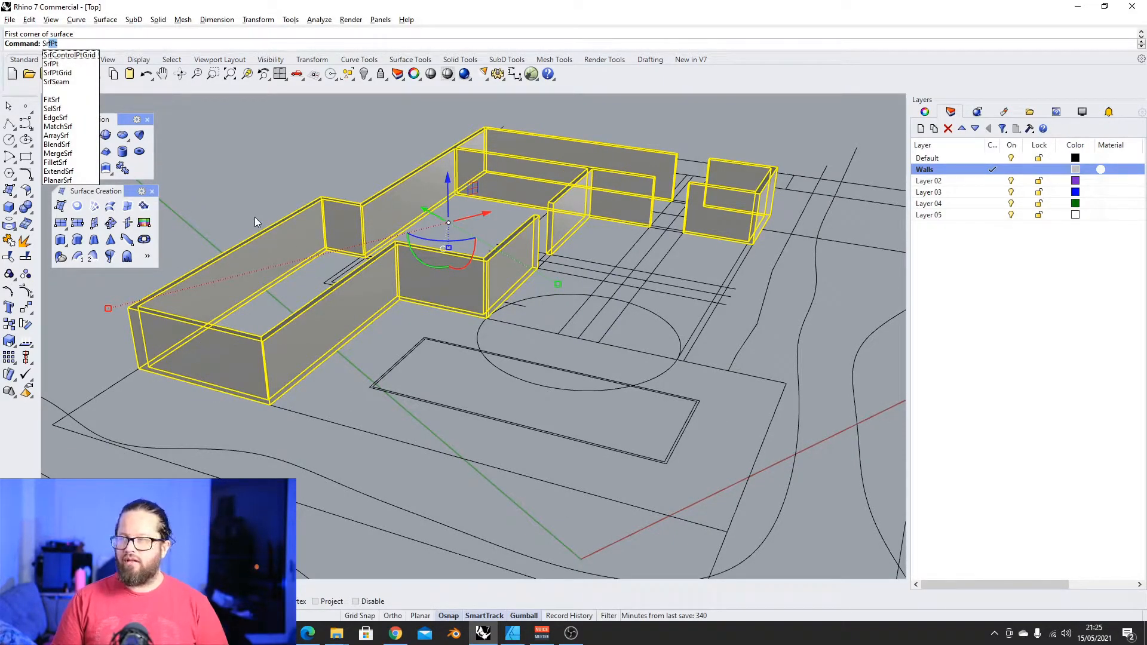
{"action": "key", "text": "Return"}
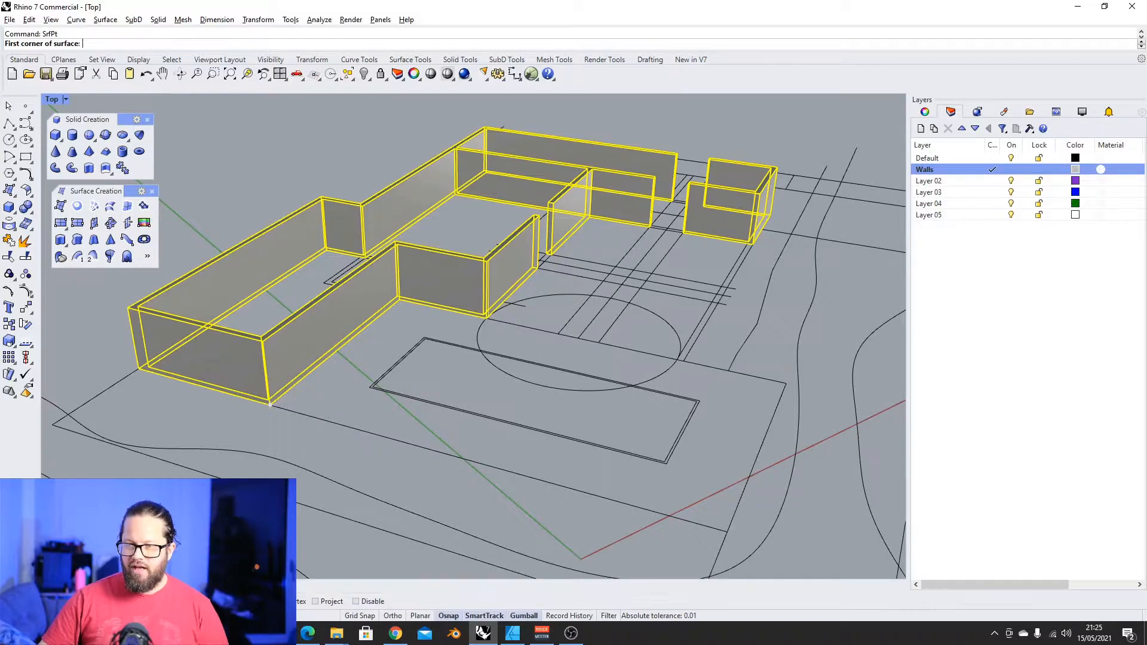
{"action": "left_click", "coordinate": [726, 532]}
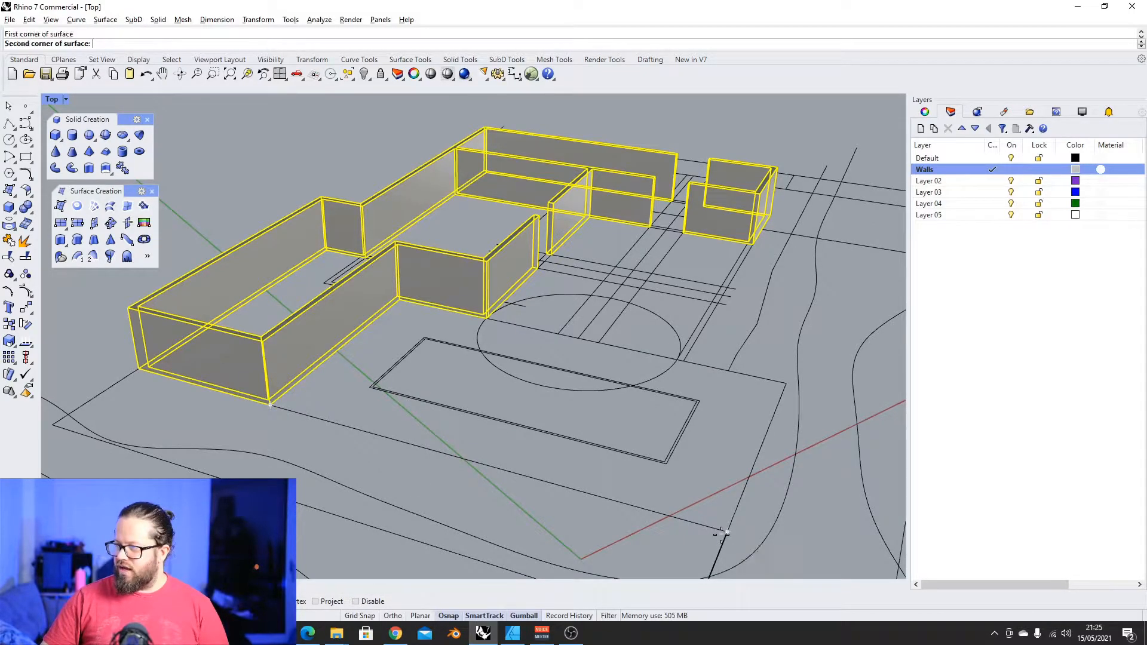
{"action": "left_click", "coordinate": [787, 384]}
{"action": "scroll", "coordinate": [402, 303], "scroll_direction": "up", "scroll_amount": 5}
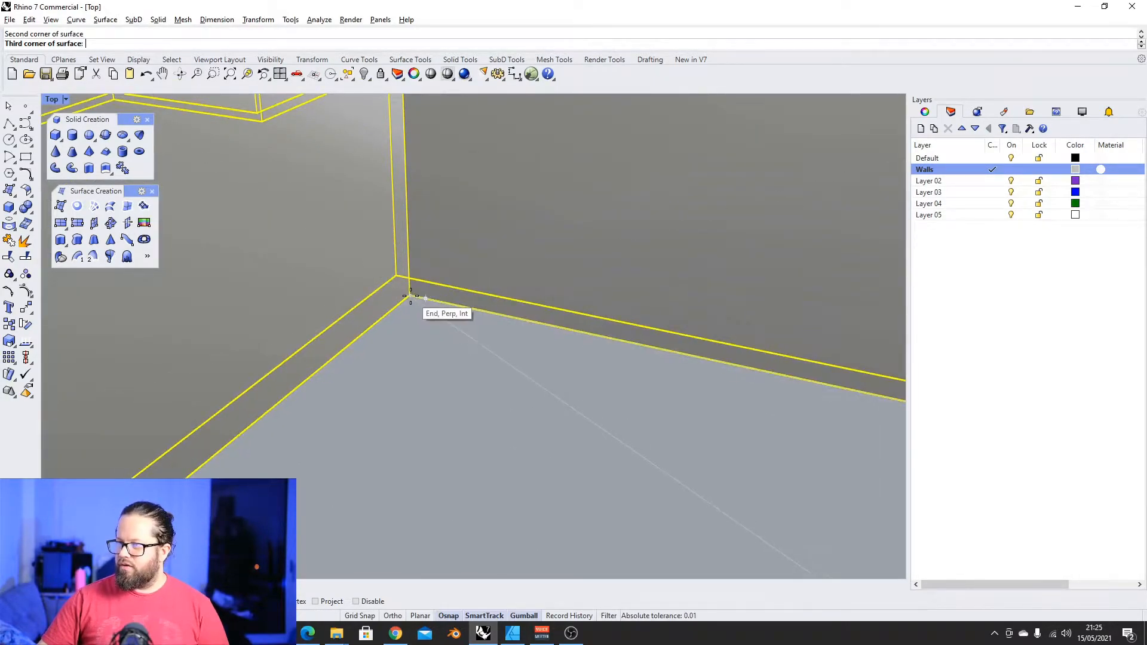
{"action": "left_click", "coordinate": [411, 297]}
{"action": "scroll", "coordinate": [412, 297], "scroll_direction": "down", "scroll_amount": 5}
{"action": "left_click", "coordinate": [289, 404]}
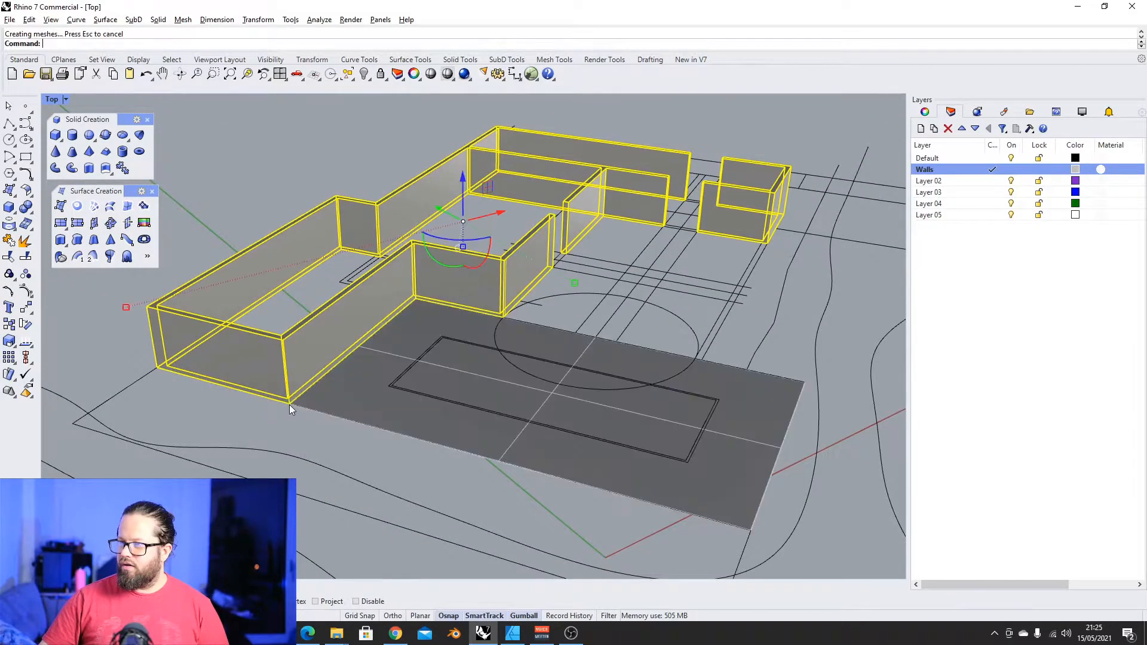
Select the rectangular surface in front of the house and examine it against the walls and site contours from several angles
{"action": "scroll", "coordinate": [418, 396], "scroll_direction": "down", "scroll_amount": 5}
{"action": "scroll", "coordinate": [577, 347], "scroll_direction": "up", "scroll_amount": 8}
{"action": "left_click", "coordinate": [577, 346]}
{"action": "scroll", "coordinate": [468, 386], "scroll_direction": "down", "scroll_amount": 5}
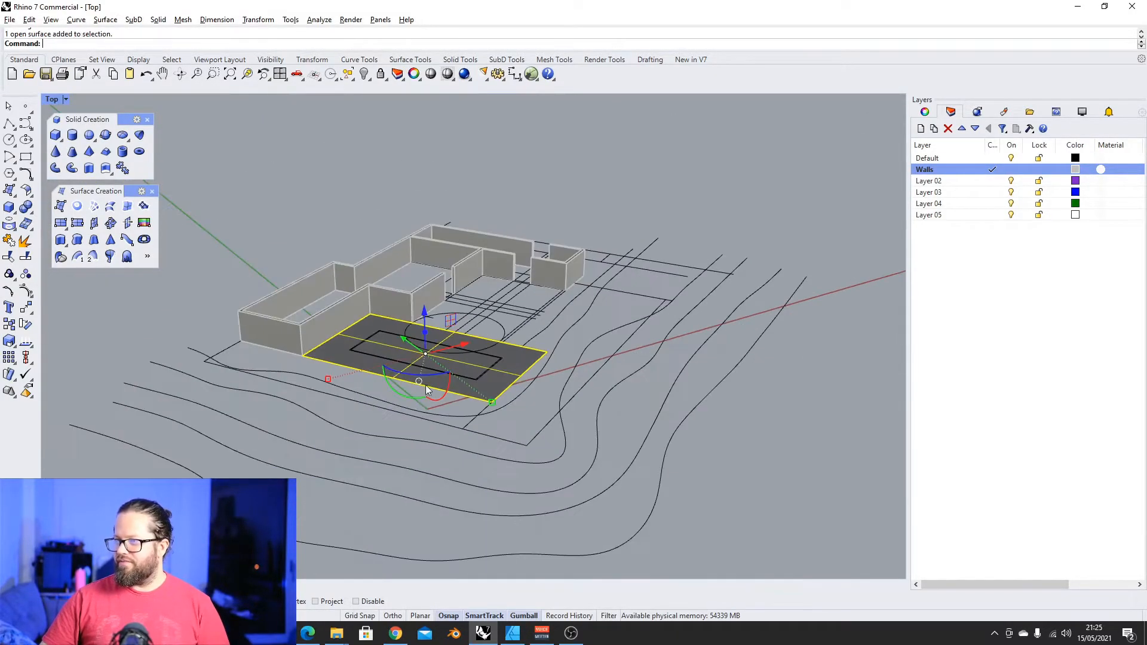
{"action": "scroll", "coordinate": [399, 364], "scroll_direction": "up", "scroll_amount": 8}
{"action": "scroll", "coordinate": [347, 365], "scroll_direction": "down", "scroll_amount": 5}
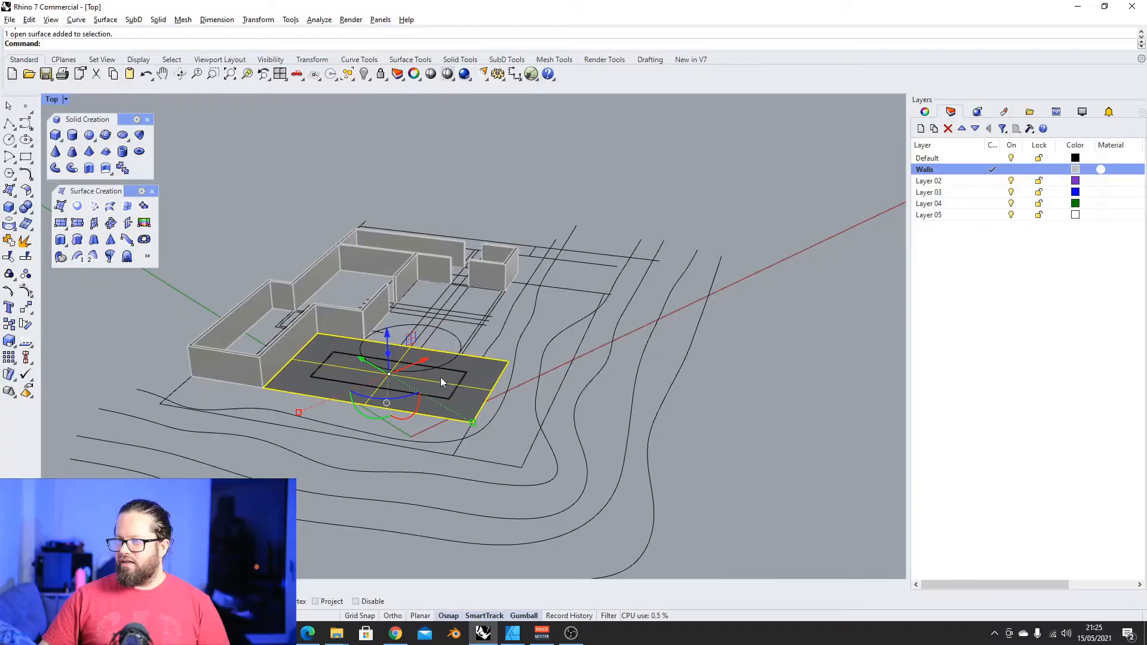
{"action": "scroll", "coordinate": [355, 367], "scroll_direction": "up", "scroll_amount": 6}
{"action": "mouse_move", "coordinate": [356, 368]}
{"action": "right_mouse_down"}
{"action": "mouse_move", "coordinate": [348, 351]}
{"action": "mouse_move", "coordinate": [346, 363]}
{"action": "right_mouse_up"}
{"action": "scroll", "coordinate": [245, 338], "scroll_direction": "up", "scroll_amount": 3}
{"action": "scroll", "coordinate": [245, 337], "scroll_direction": "down", "scroll_amount": 5}
{"action": "right_click_drag", "start_coordinate": [261, 339], "coordinate": [226, 354]}
{"action": "scroll", "coordinate": [290, 318], "scroll_direction": "up", "scroll_amount": 7}
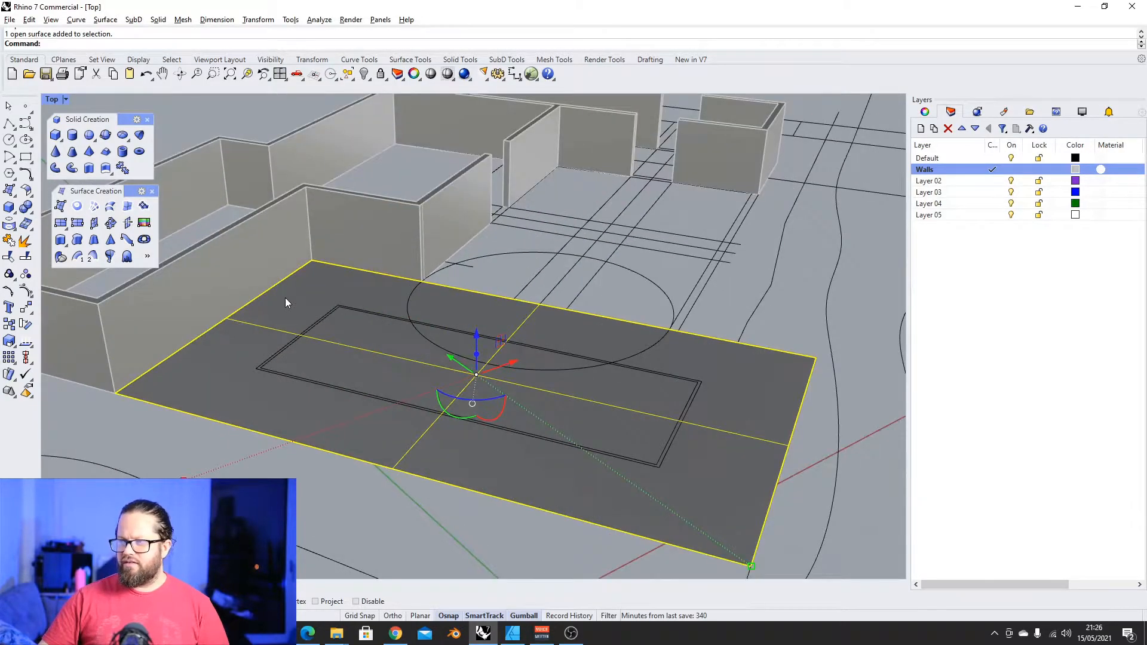
{"action": "scroll", "coordinate": [285, 297], "scroll_direction": "down", "scroll_amount": 5}
{"action": "right_click_drag", "start_coordinate": [425, 308], "coordinate": [515, 292]}
{"action": "scroll", "coordinate": [471, 298], "scroll_direction": "up", "scroll_amount": 4}
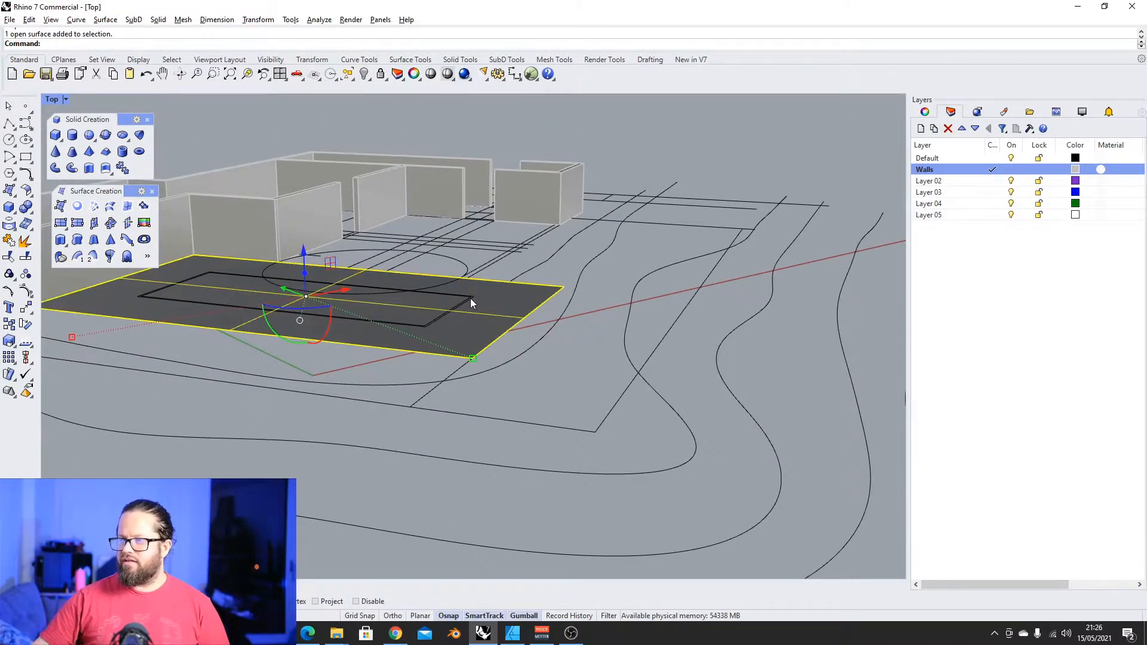
Extrude the selected ground surface downward into a solid slab by a distance of 0.2, keeping the input surface
{"action": "left_click", "coordinate": [107, 169]}
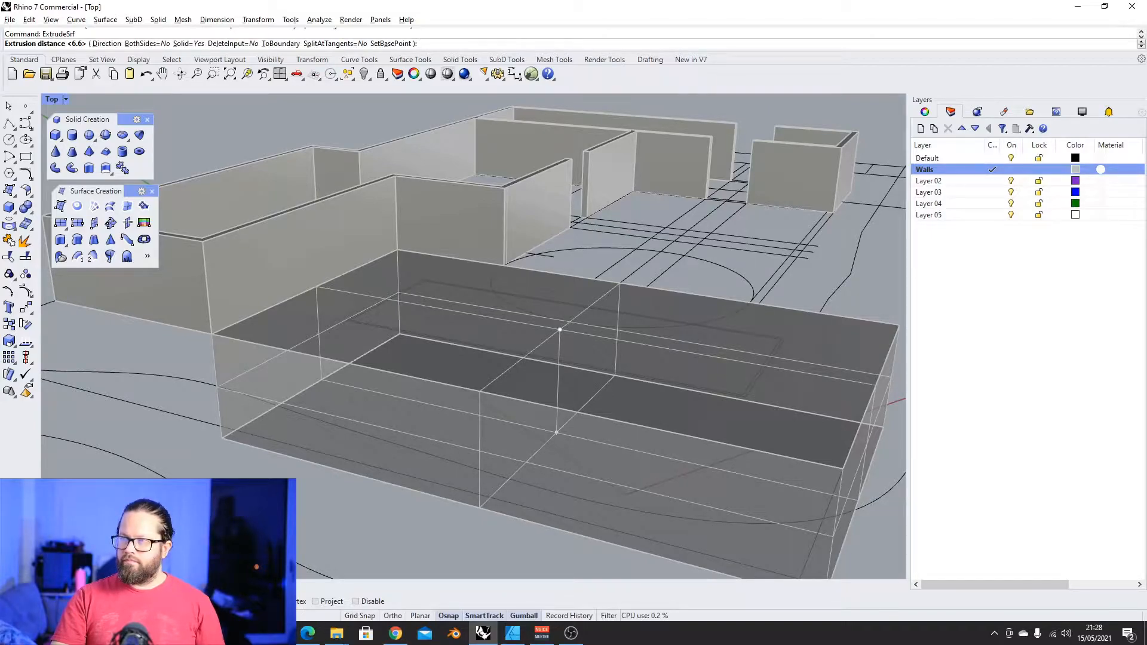
{"action": "type", "text": "0.2"}
{"action": "key", "text": "Return"}
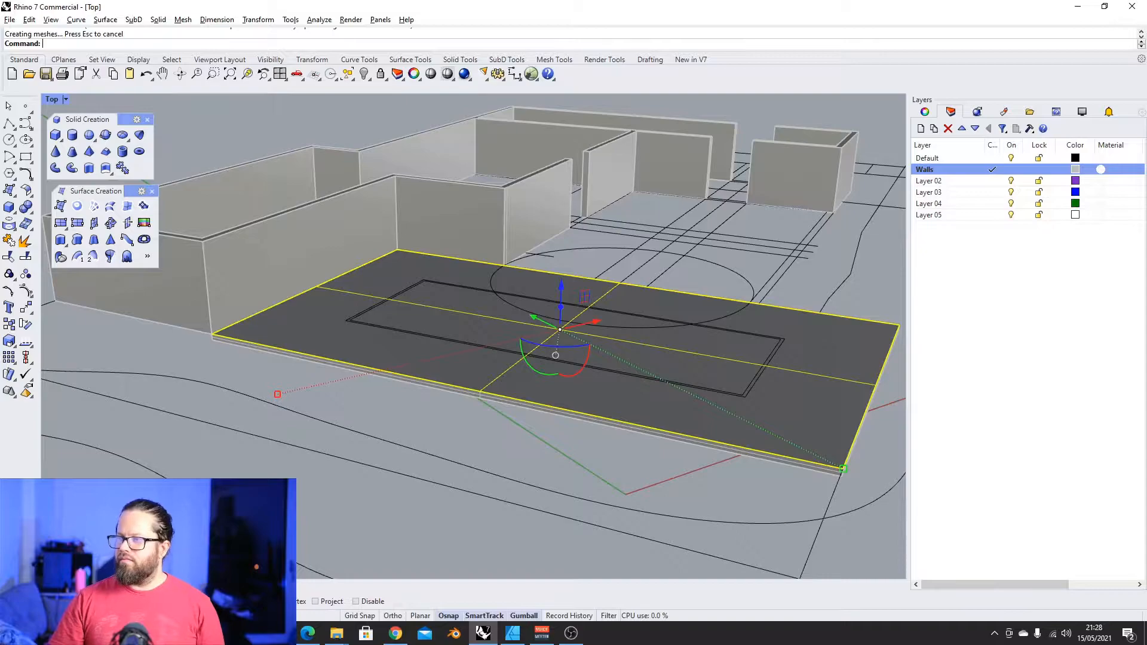
Pick out the original surface overlapping the slab's top face and delete it
{"action": "left_click", "coordinate": [331, 353]}
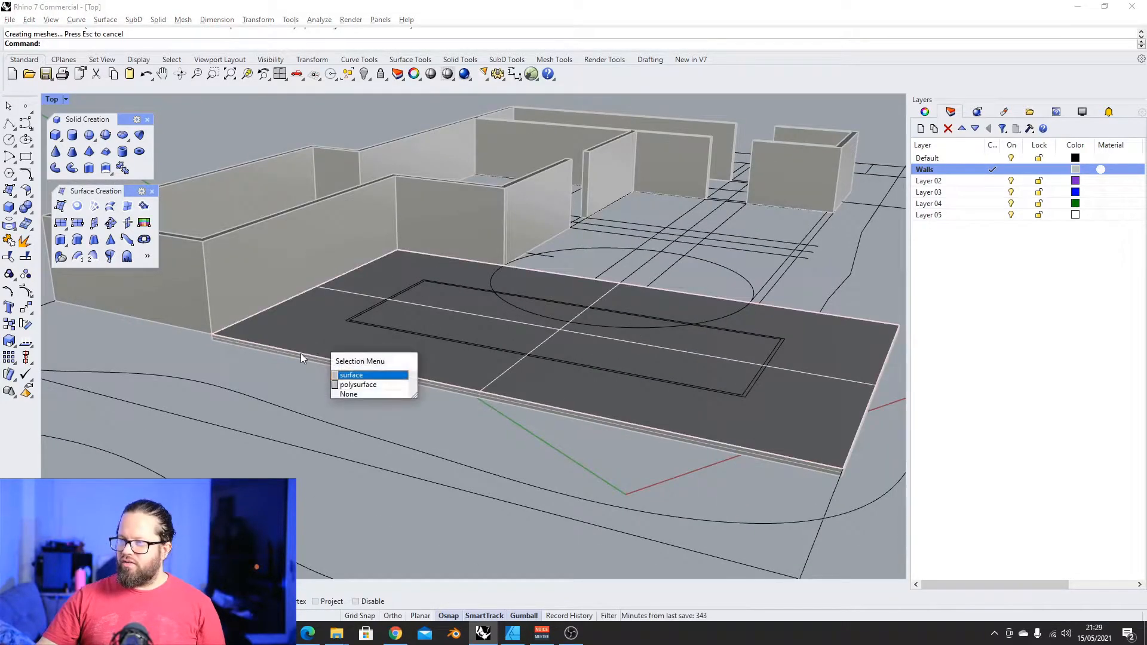
{"action": "left_click", "coordinate": [306, 329]}
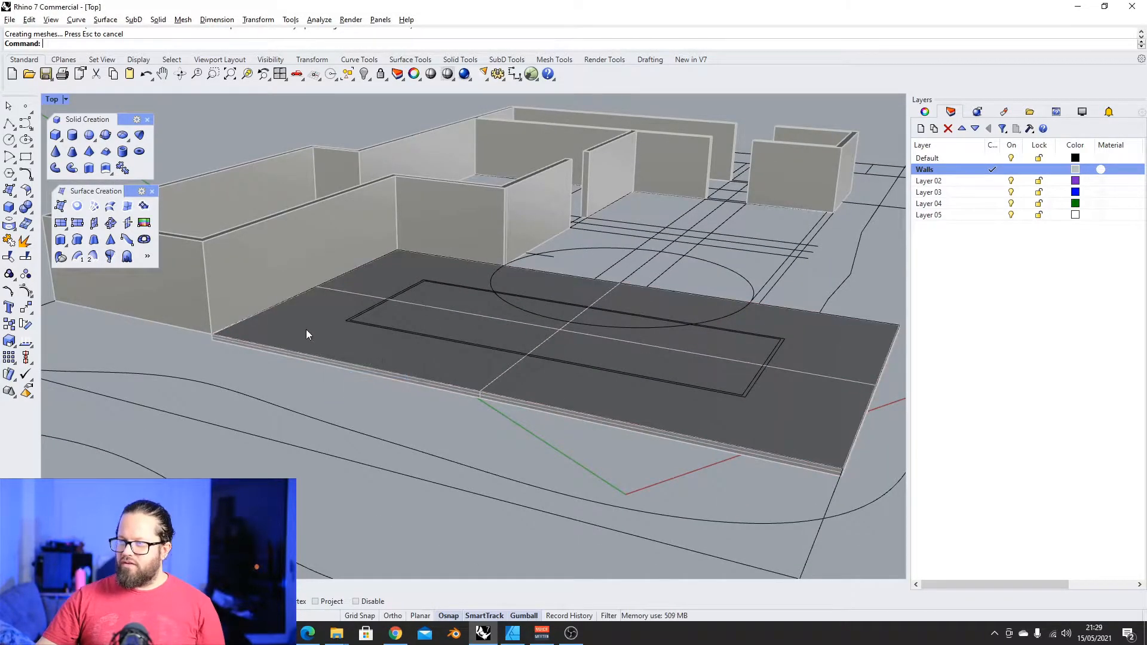
{"action": "left_click", "coordinate": [306, 329]}
{"action": "left_click", "coordinate": [353, 379]}
{"action": "left_click", "coordinate": [328, 333]}
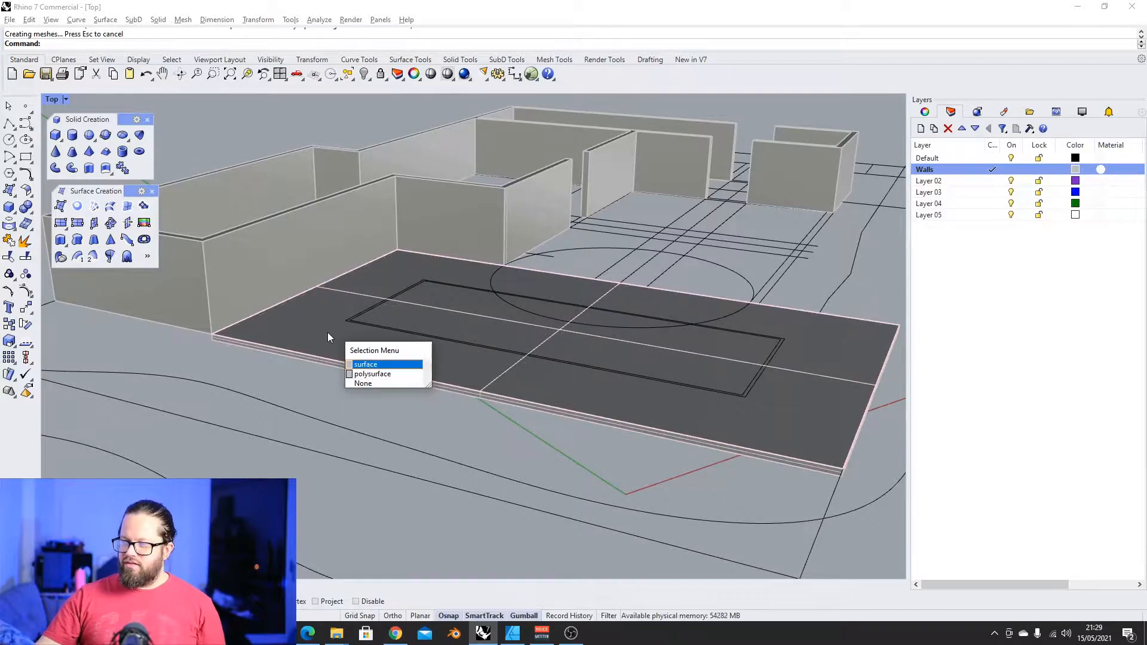
{"action": "key", "text": "Delete"}
Undo the deletion and the surface extrusion in front of the house
{"action": "scroll", "coordinate": [331, 372], "scroll_direction": "up", "scroll_amount": 3}
{"action": "key", "text": "ctrl+z"}
{"action": "key", "text": "ctrl+z"}
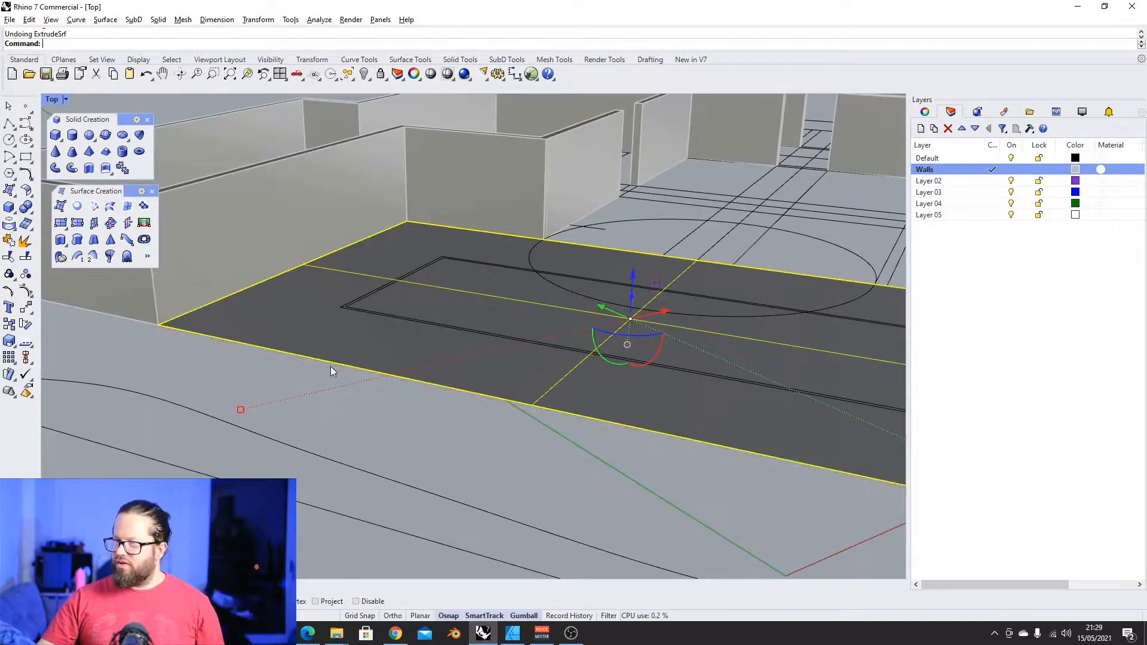
Extrude the ground surface with ExtrudeSrf into a solid by a distance of -0.2, with DeleteInput set to Yes
{"action": "key", "text": "Escape"}
{"action": "left_click", "coordinate": [341, 333]}
{"action": "type", "text": "Extru"}
{"action": "key", "text": "Down"}
{"action": "key", "text": "Down"}
{"action": "key", "text": "Down"}
{"action": "key", "text": "Down"}
{"action": "key", "text": "Down"}
{"action": "key", "text": "Return"}
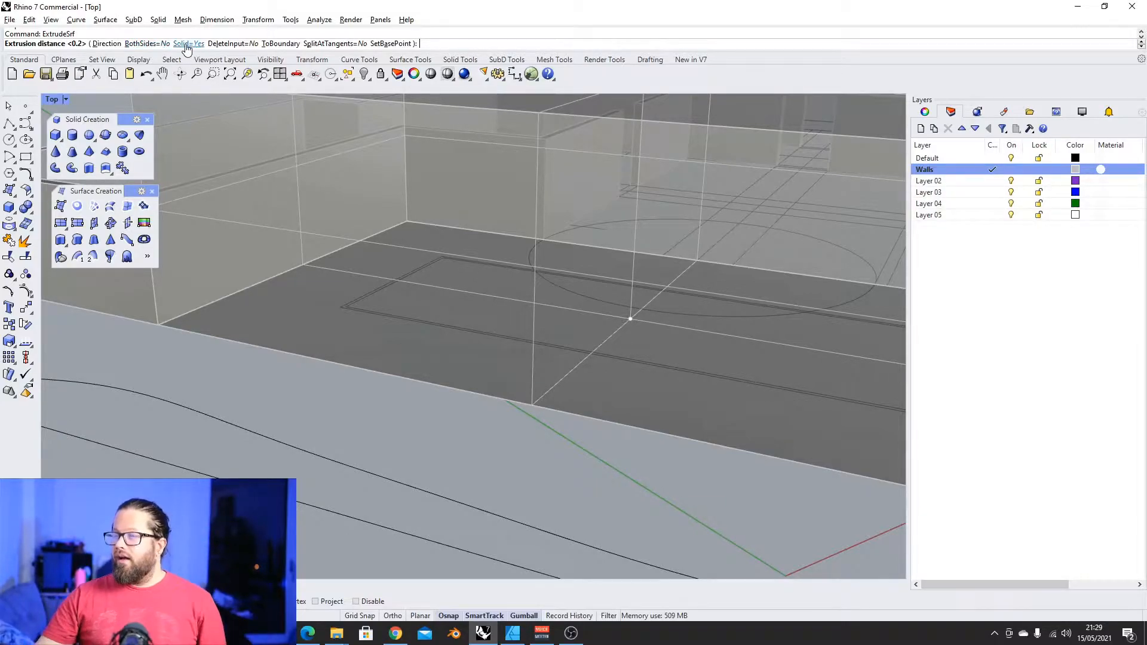
{"action": "left_click", "coordinate": [234, 44]}
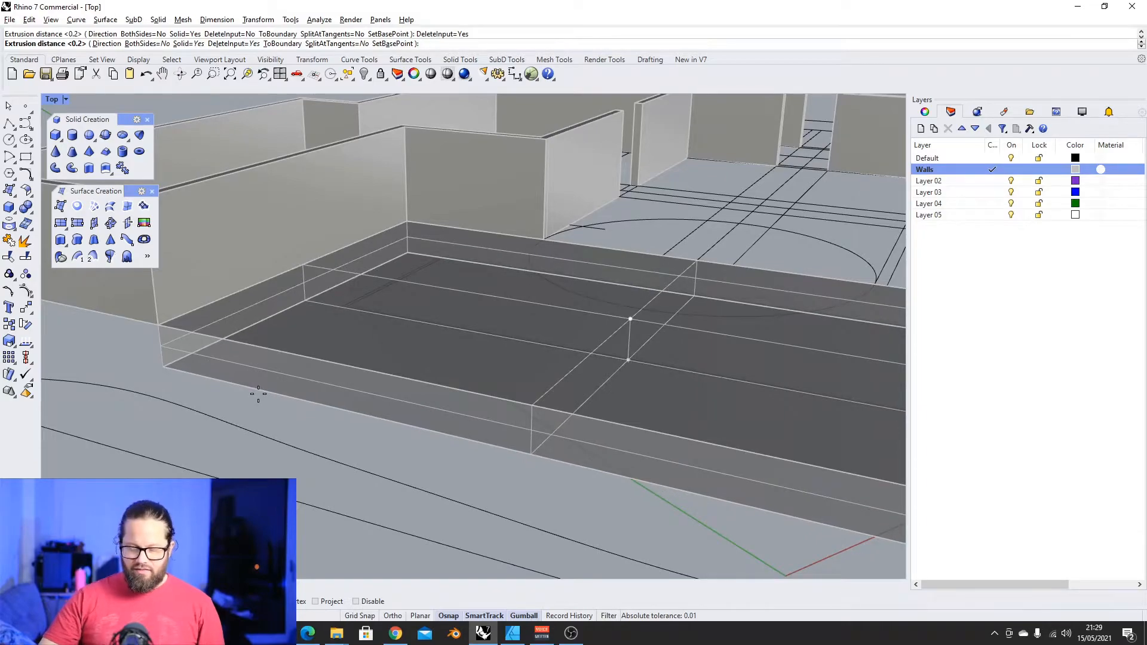
{"action": "type", "text": "-0."}
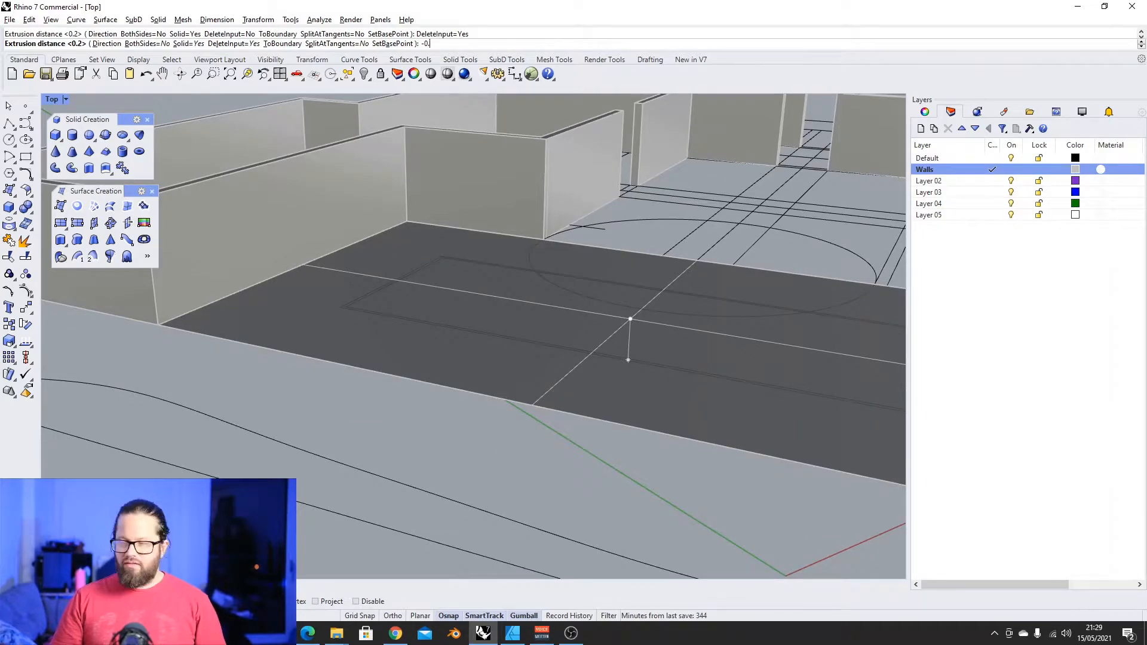
{"action": "type", "text": "2"}
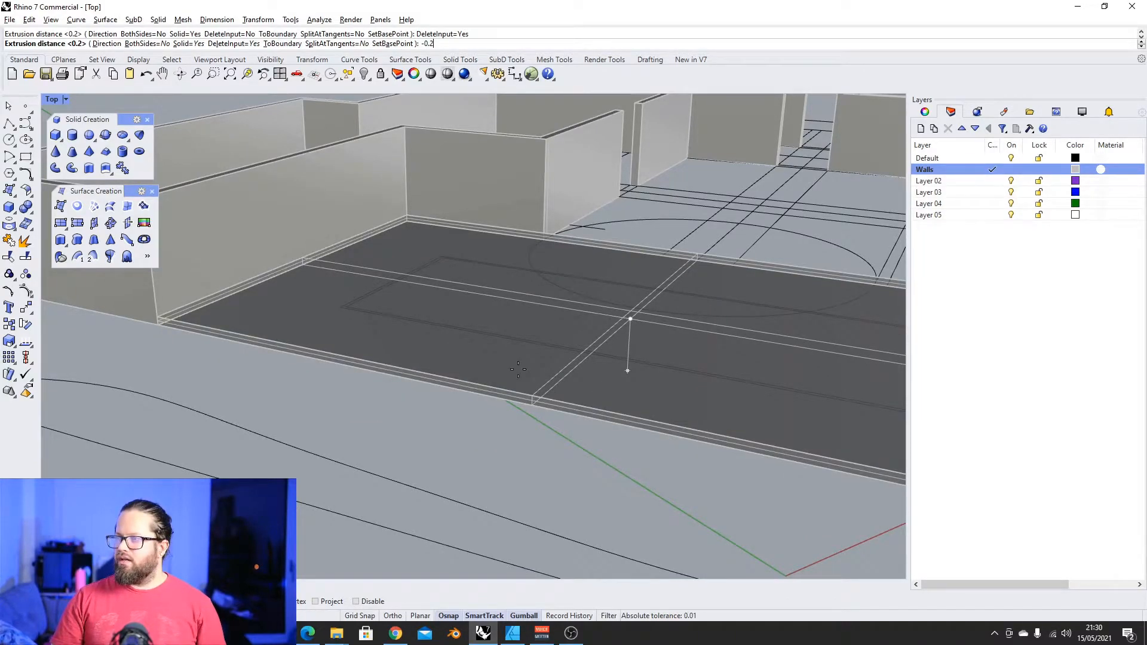
{"action": "key", "text": "Return"}
Select the extruded slab and examine how its corner and edges meet the base of the house walls
{"action": "scroll", "coordinate": [282, 334], "scroll_direction": "up", "scroll_amount": 5}
{"action": "left_click", "coordinate": [282, 335]}
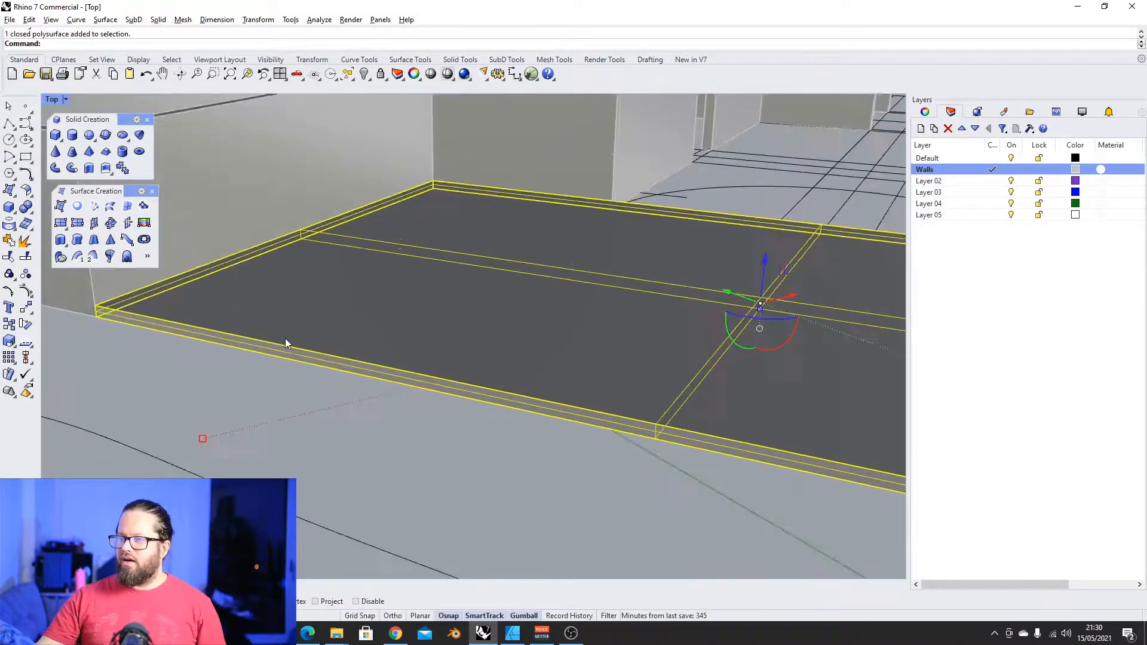
{"action": "scroll", "coordinate": [282, 335], "scroll_direction": "down", "scroll_amount": 4}
{"action": "scroll", "coordinate": [155, 306], "scroll_direction": "up", "scroll_amount": 6}
{"action": "scroll", "coordinate": [312, 240], "scroll_direction": "down", "scroll_amount": 5}
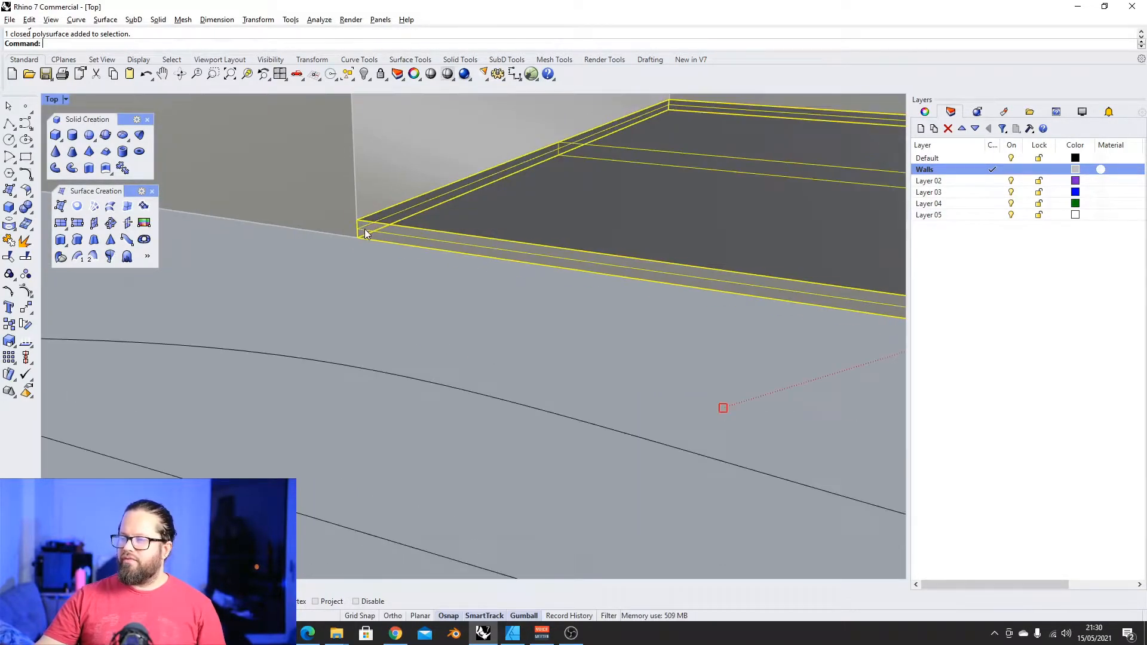
{"action": "right_click_drag", "start_coordinate": [627, 230], "coordinate": [480, 235], "text": "shift"}
{"action": "left_click", "coordinate": [26, 308]}
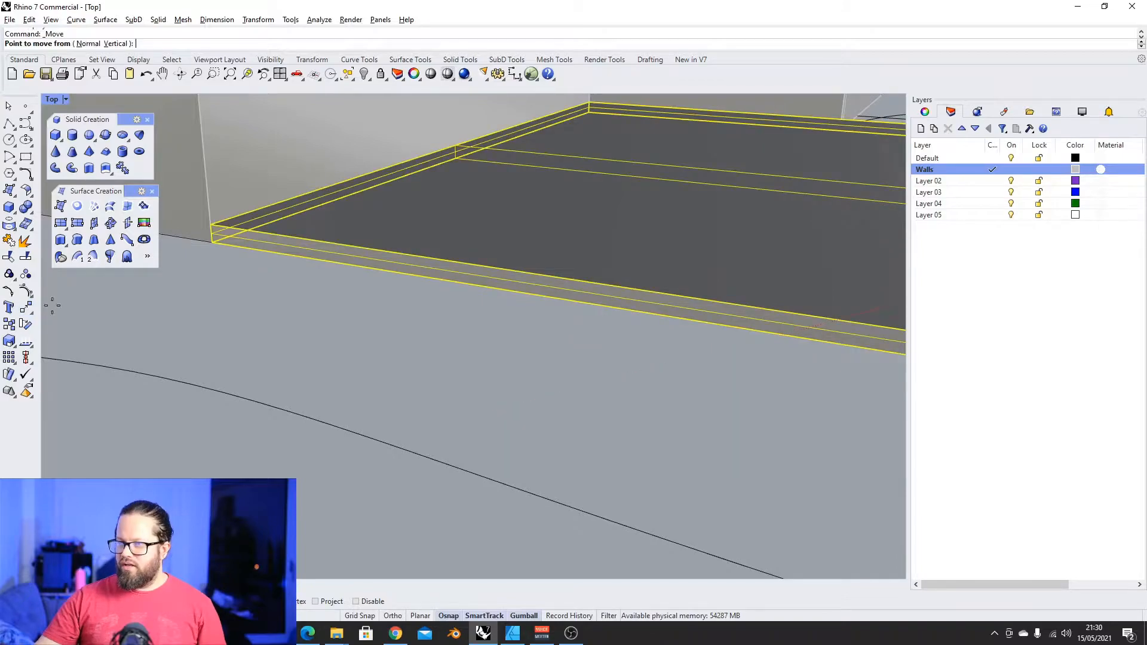
{"action": "key", "text": "Escape"}
{"action": "scroll", "coordinate": [318, 313], "scroll_direction": "down", "scroll_amount": 5}
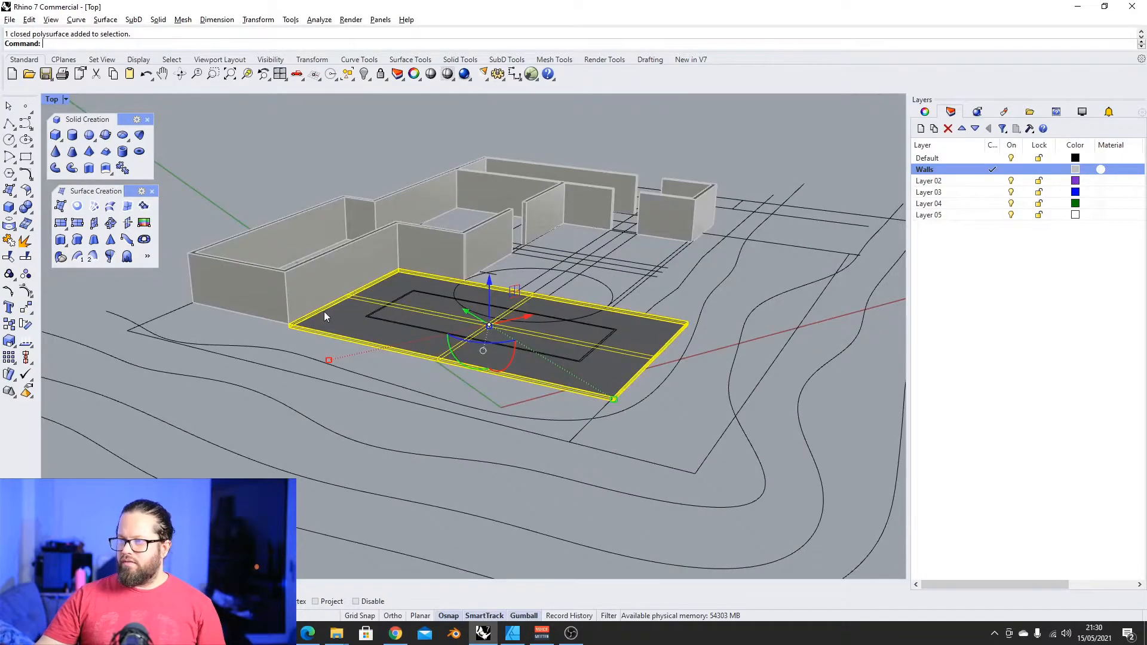
{"action": "scroll", "coordinate": [332, 314], "scroll_direction": "up", "scroll_amount": 4}
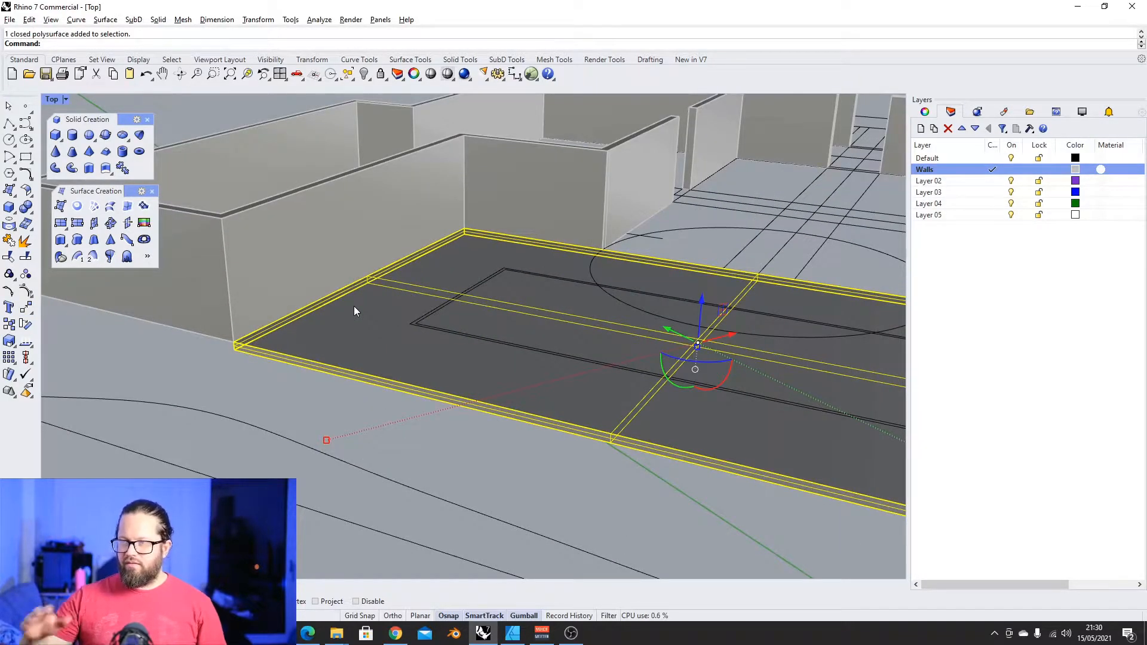
Delete the extruded slab in front of the house
{"action": "key", "text": "Escape"}
{"action": "left_click", "coordinate": [357, 314]}
{"action": "key", "text": "Delete"}
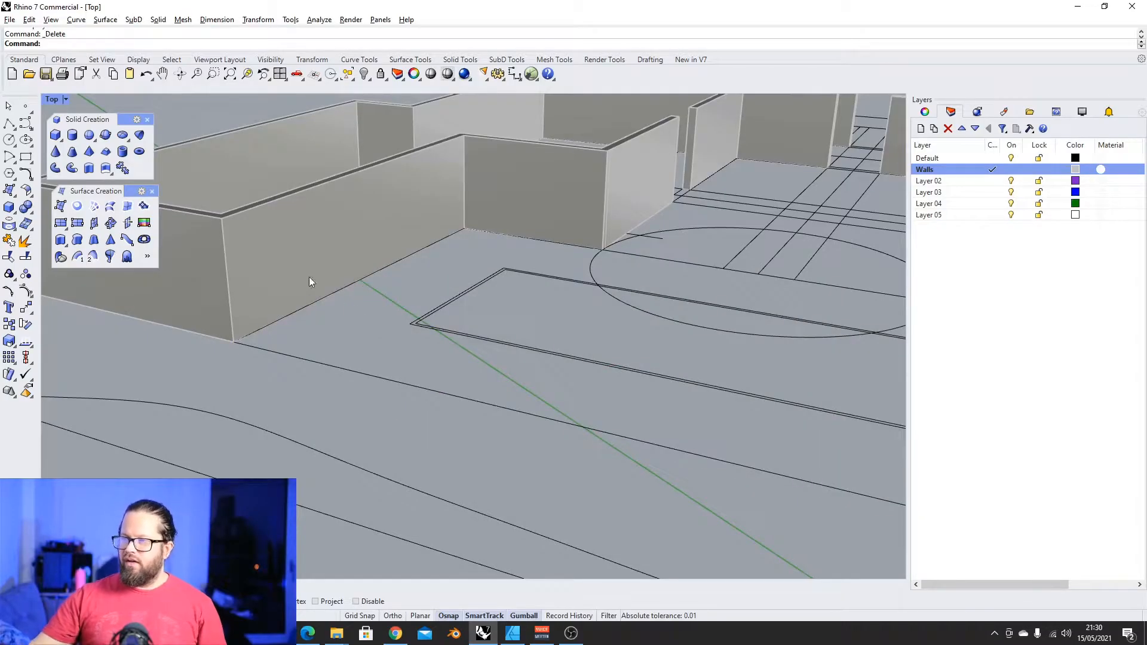
Draw a corner-to-corner box starting at the front base corner of the house wall, and delete it
{"action": "left_click", "coordinate": [55, 139]}
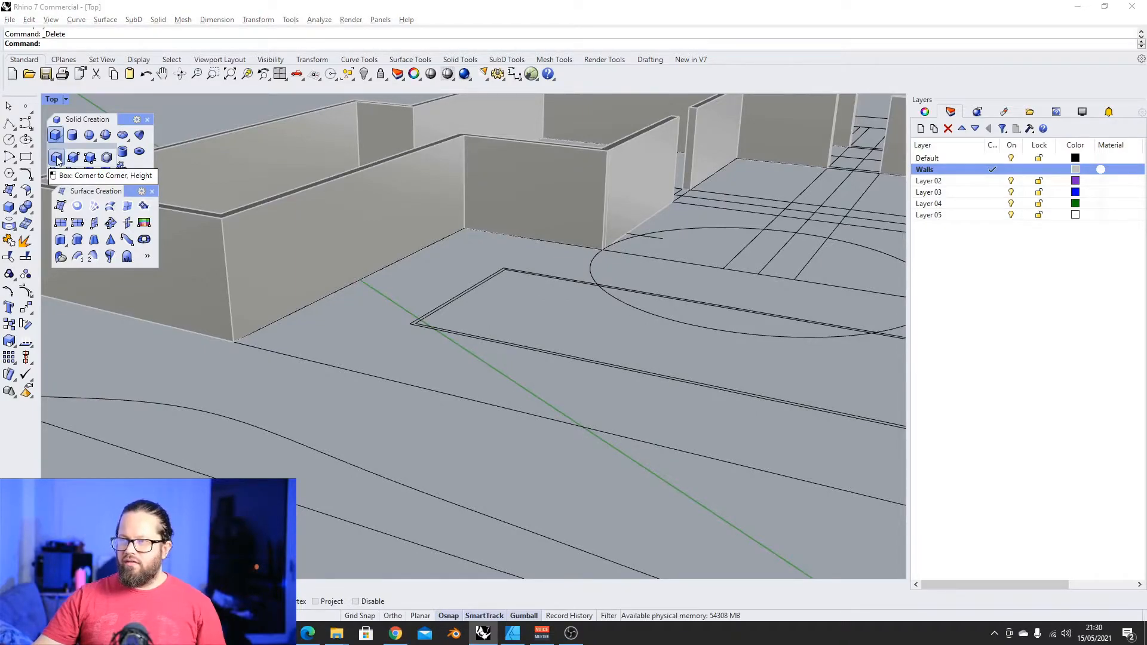
{"action": "left_click", "coordinate": [59, 139]}
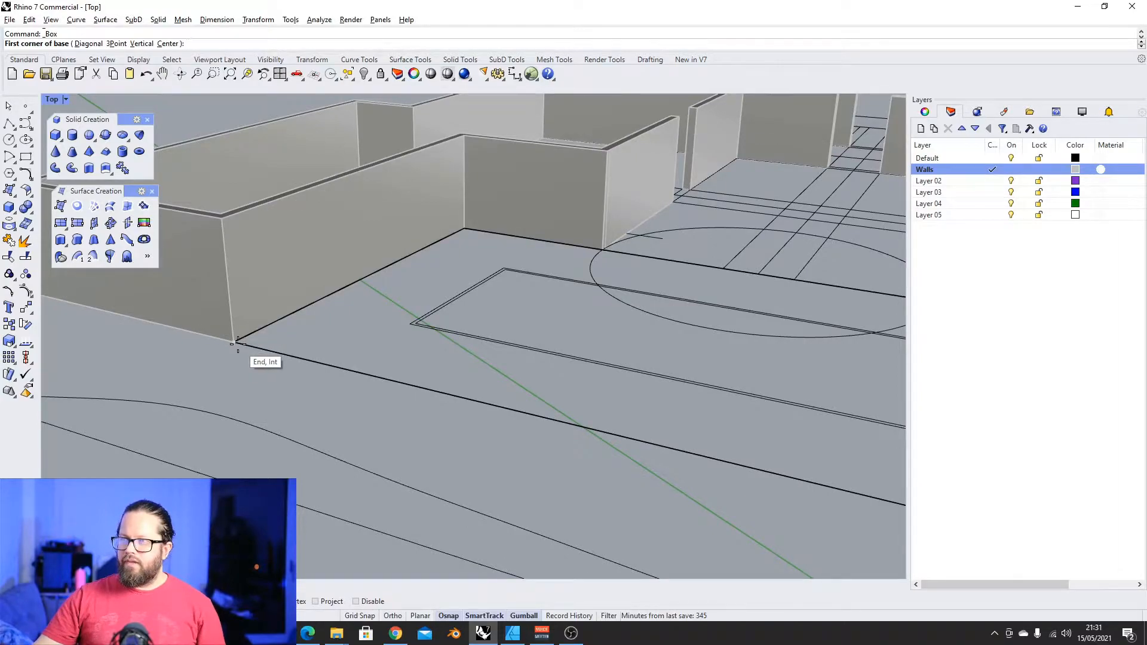
{"action": "left_click", "coordinate": [62, 142]}
{"action": "left_click_drag", "start_coordinate": [67, 146], "coordinate": [112, 328]}
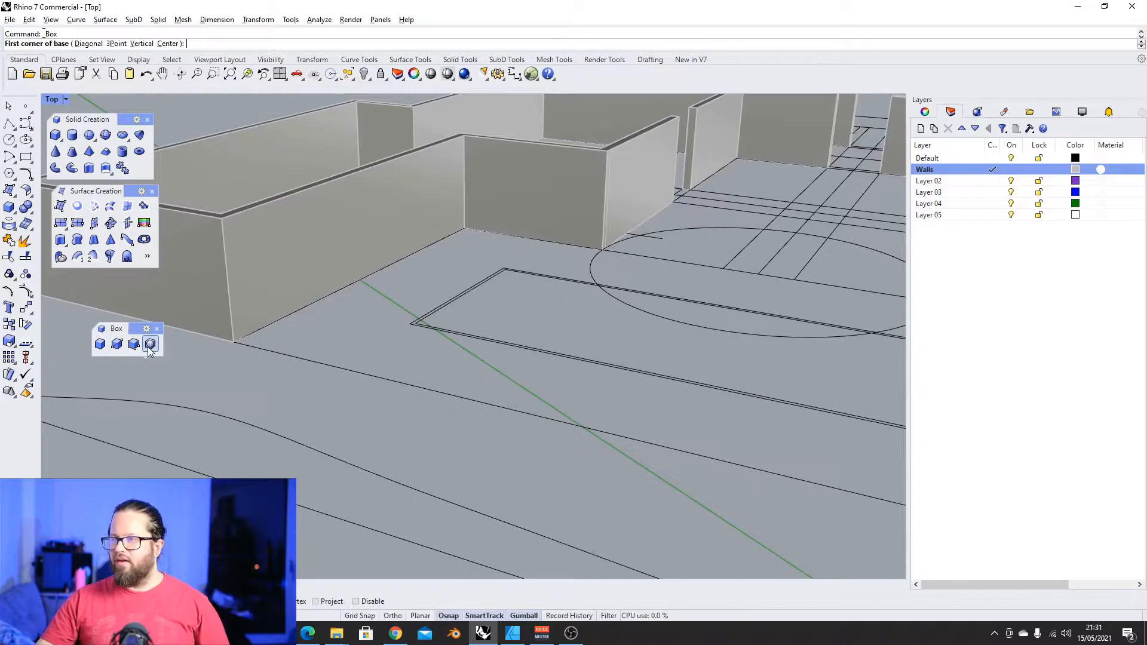
{"action": "left_click", "coordinate": [157, 330]}
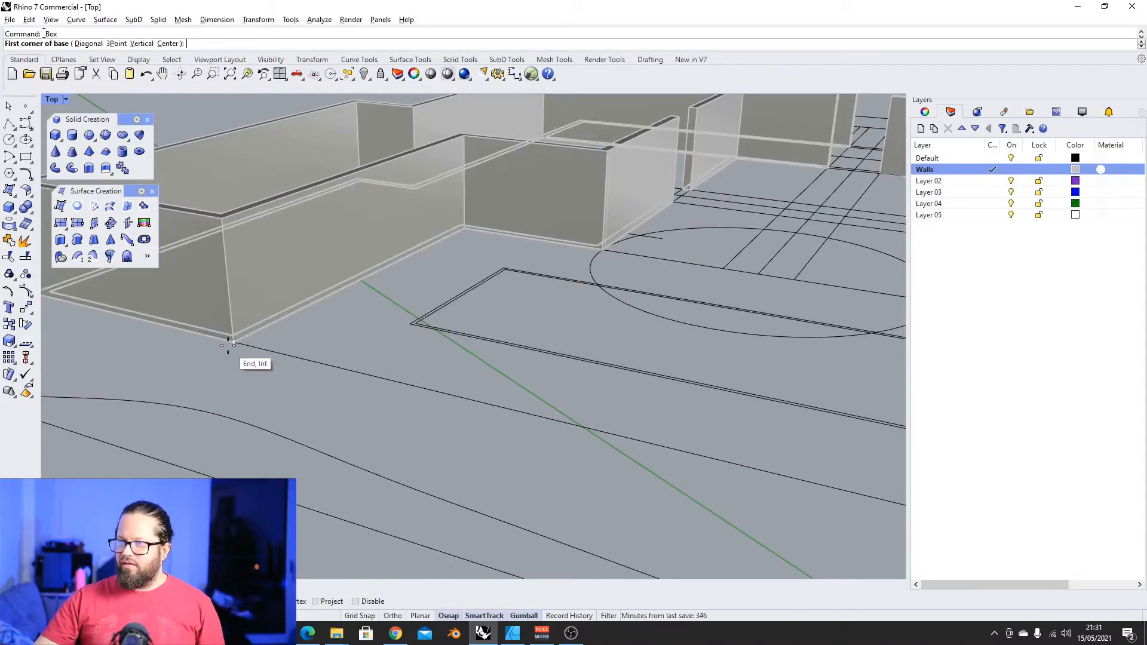
{"action": "left_click", "coordinate": [232, 345]}
{"action": "scroll", "coordinate": [167, 465], "scroll_direction": "down", "scroll_amount": 5}
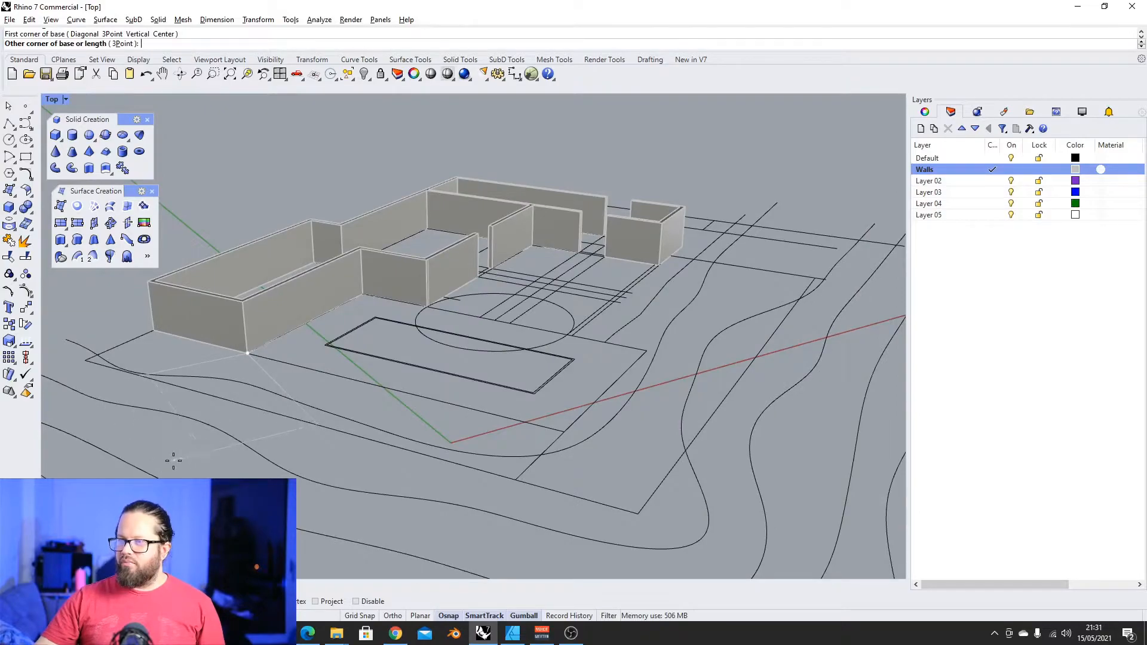
{"action": "scroll", "coordinate": [174, 461], "scroll_direction": "down", "scroll_amount": 4}
{"action": "scroll", "coordinate": [179, 459], "scroll_direction": "up", "scroll_amount": 4}
{"action": "scroll", "coordinate": [244, 428], "scroll_direction": "down", "scroll_amount": 9}
{"action": "right_click_drag", "start_coordinate": [508, 346], "coordinate": [421, 386]}
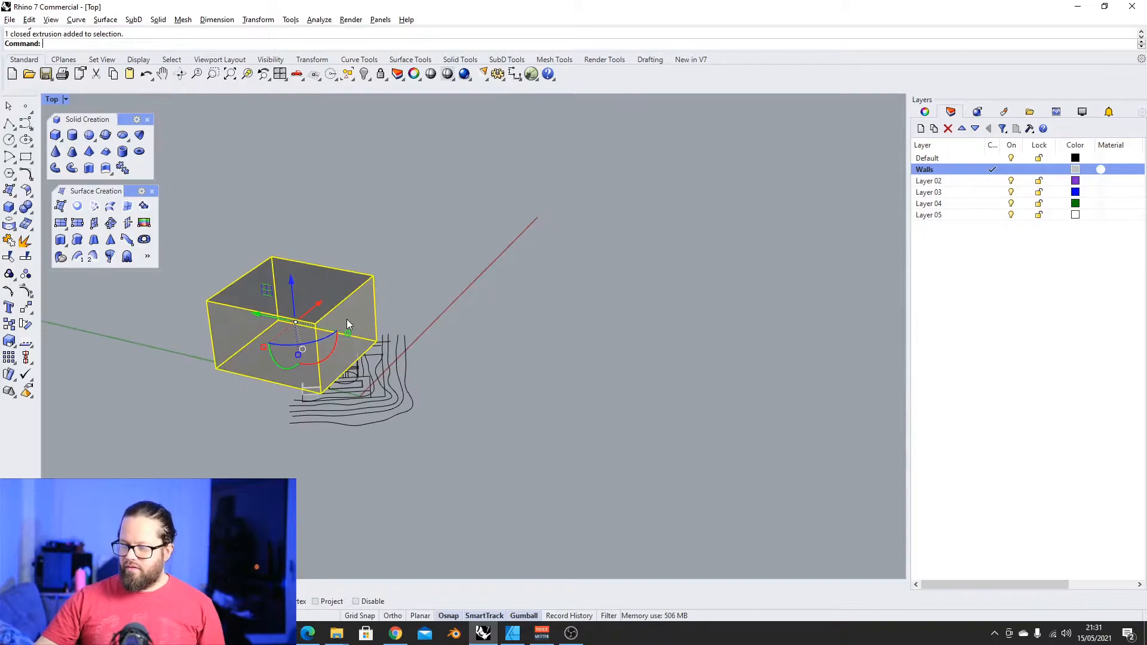
{"action": "key", "text": "Delete"}
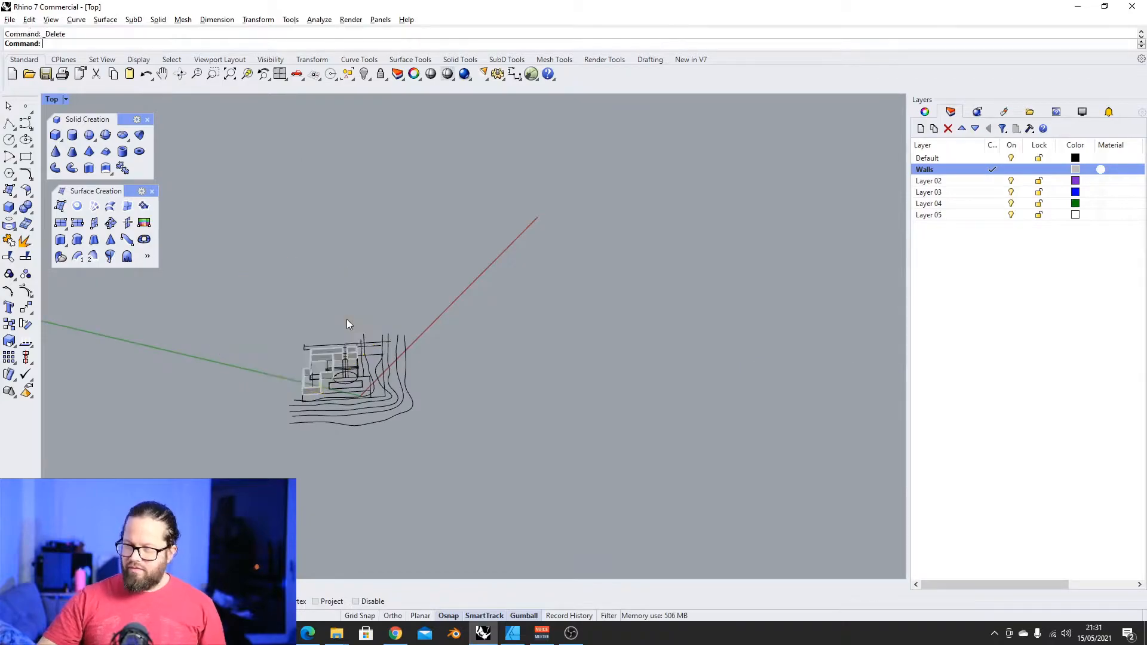
Draw a freehand box outward from the far front corner of the ground outline, and delete it
{"action": "scroll", "coordinate": [353, 347], "scroll_direction": "up", "scroll_amount": 5}
{"action": "scroll", "coordinate": [357, 380], "scroll_direction": "down", "scroll_amount": 5}
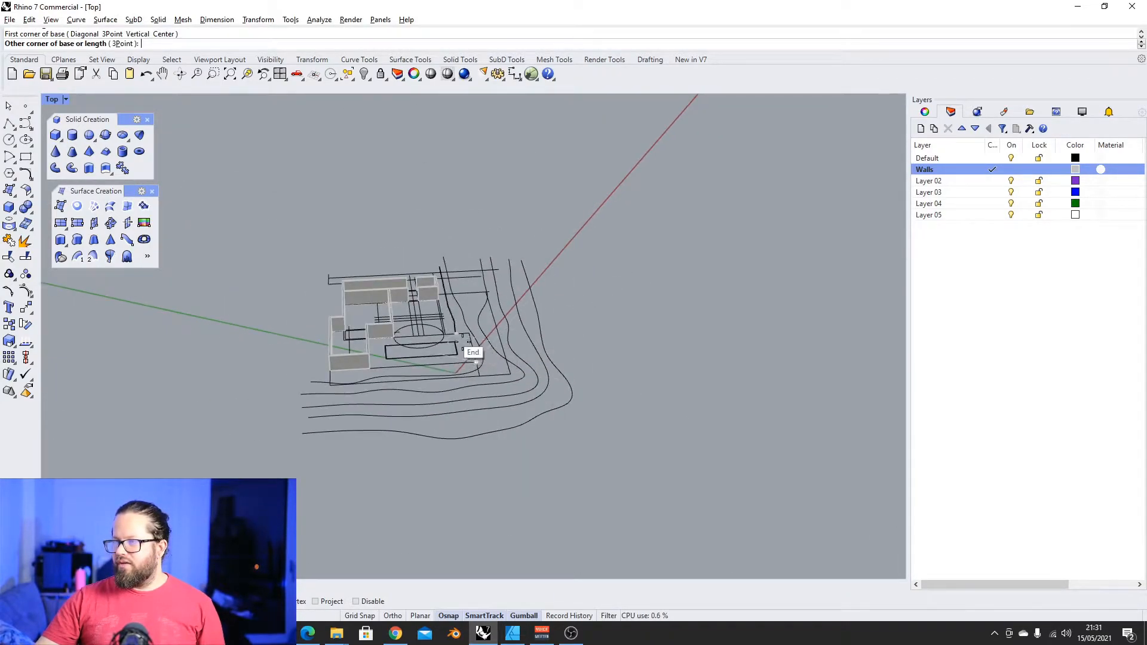
{"action": "scroll", "coordinate": [472, 323], "scroll_direction": "up", "scroll_amount": 5}
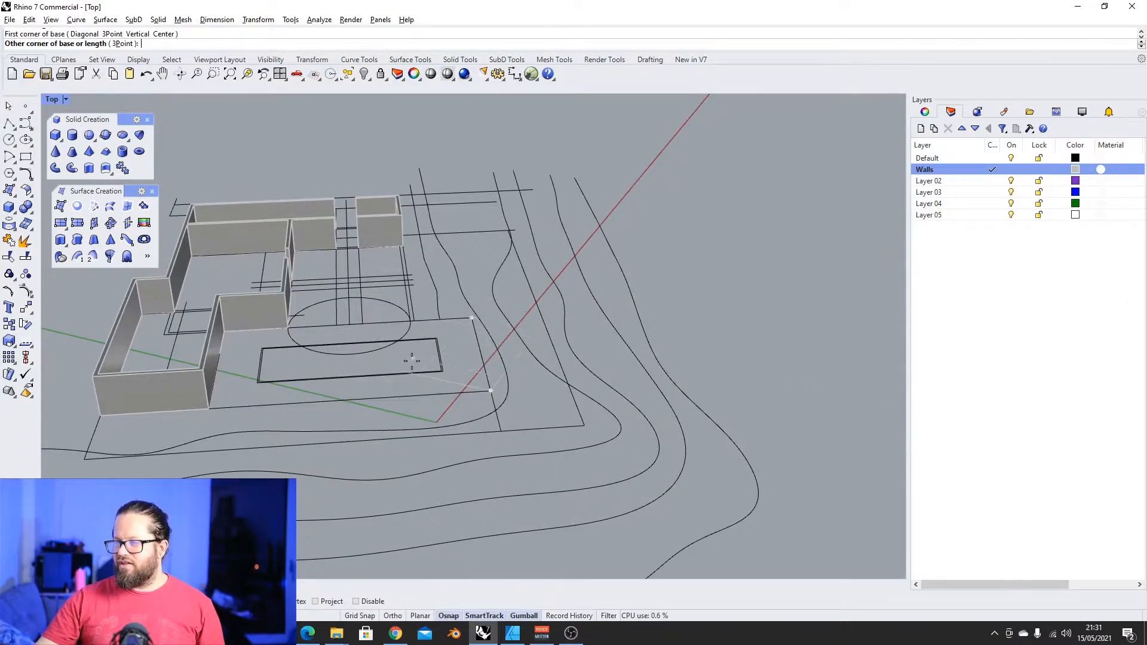
{"action": "scroll", "coordinate": [412, 353], "scroll_direction": "down", "scroll_amount": 5}
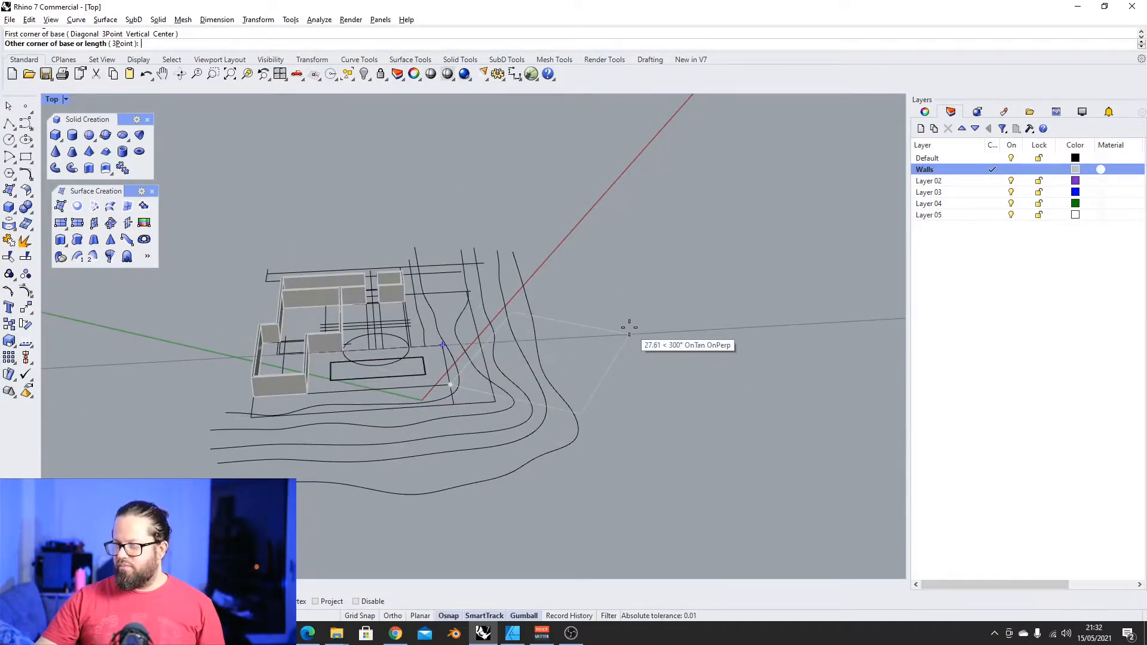
{"action": "left_click", "coordinate": [590, 346]}
{"action": "left_click", "coordinate": [585, 279]}
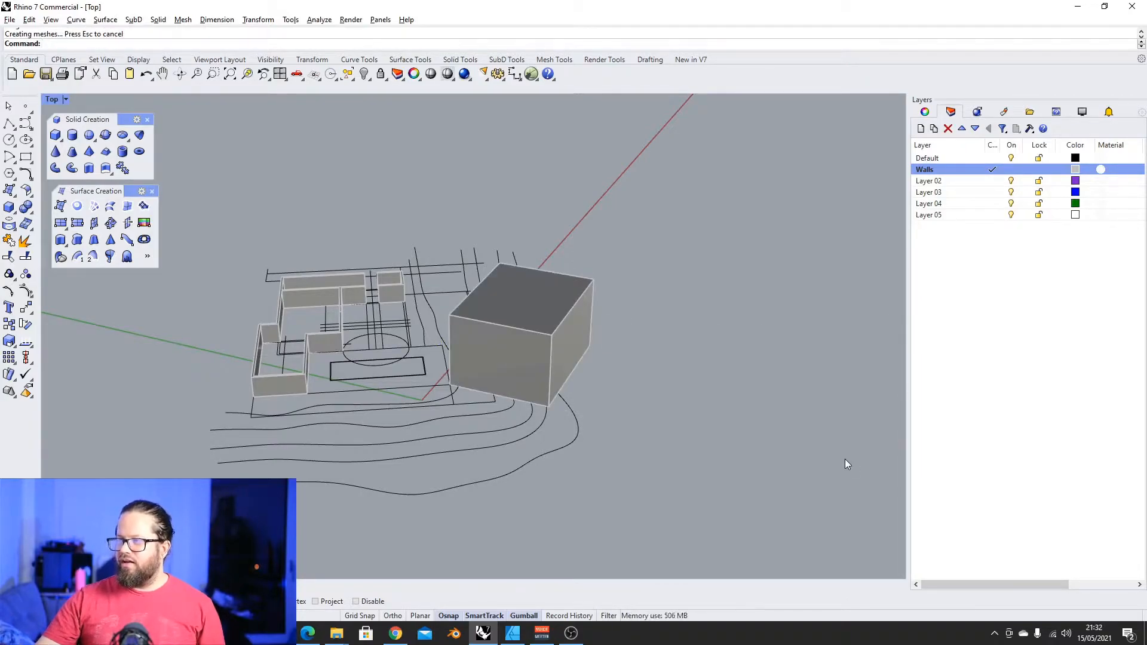
{"action": "left_click", "coordinate": [579, 317]}
{"action": "key", "text": "Delete"}
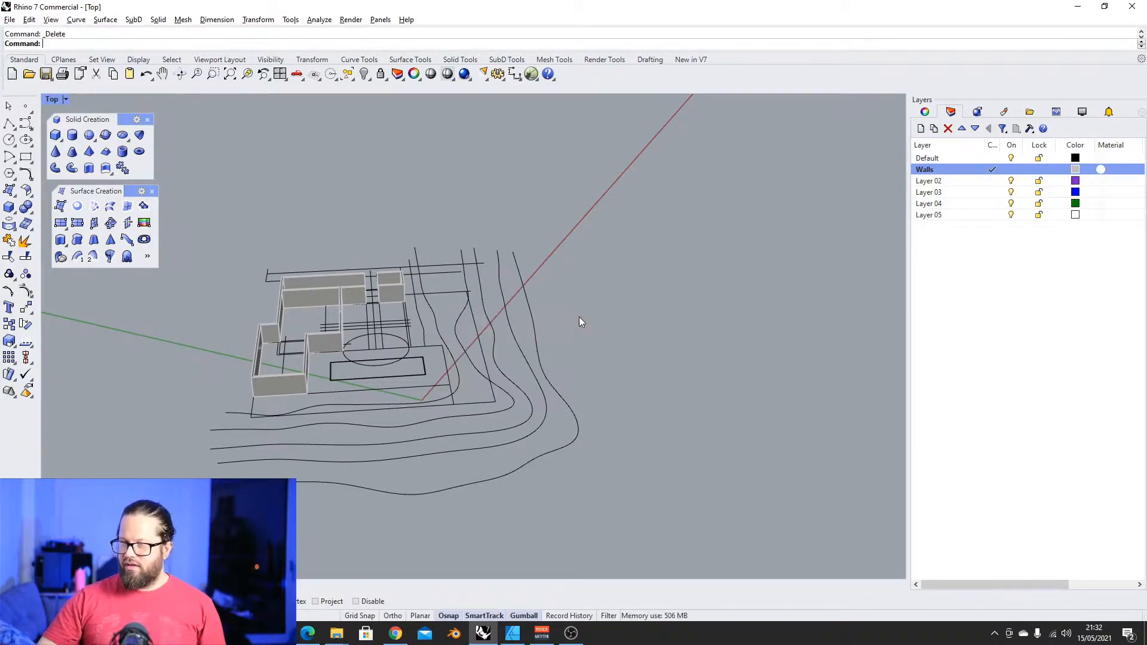
Draw a thin 3Point box over the ground outline, from the wall's base corner along the front edge to the far corners
{"action": "scroll", "coordinate": [445, 366], "scroll_direction": "down", "scroll_amount": 7}
{"action": "right_click_drag", "start_coordinate": [414, 381], "coordinate": [363, 373]}
{"action": "scroll", "coordinate": [300, 339], "scroll_direction": "up", "scroll_amount": 14}
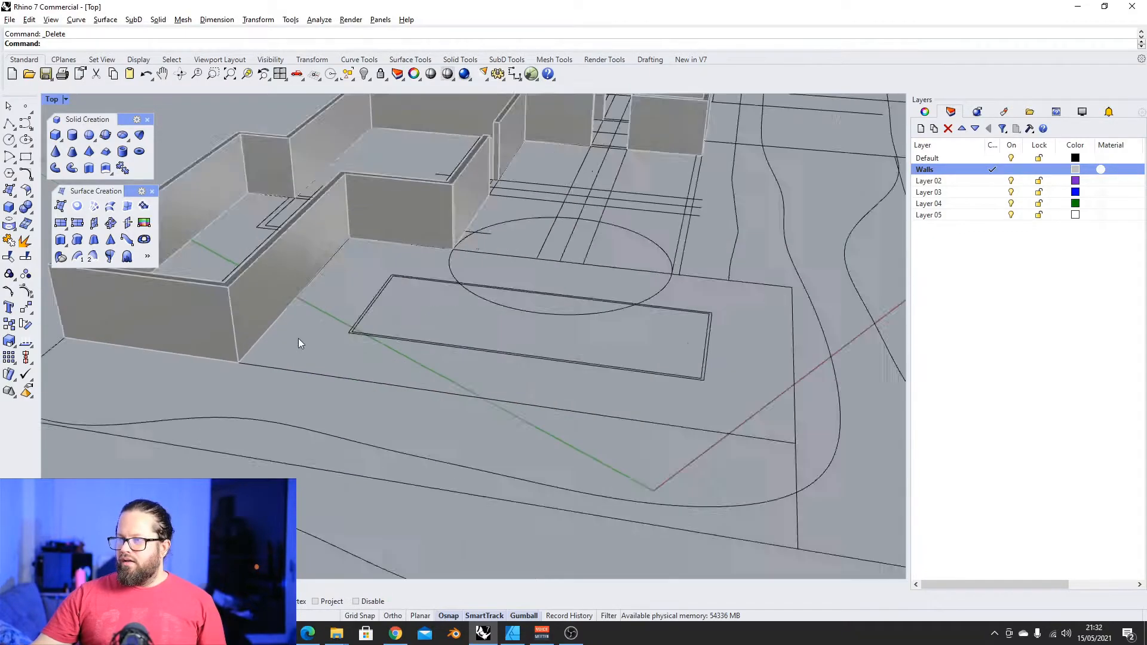
{"action": "scroll", "coordinate": [357, 312], "scroll_direction": "down", "scroll_amount": 6}
{"action": "scroll", "coordinate": [344, 270], "scroll_direction": "up", "scroll_amount": 5}
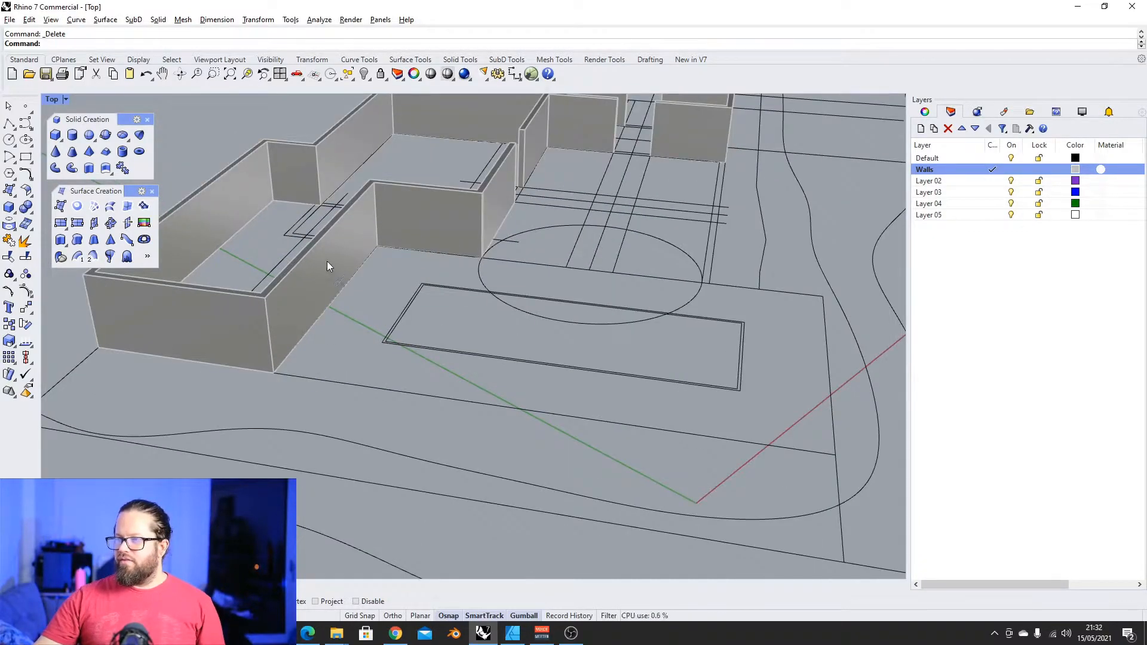
{"action": "left_click", "coordinate": [56, 137]}
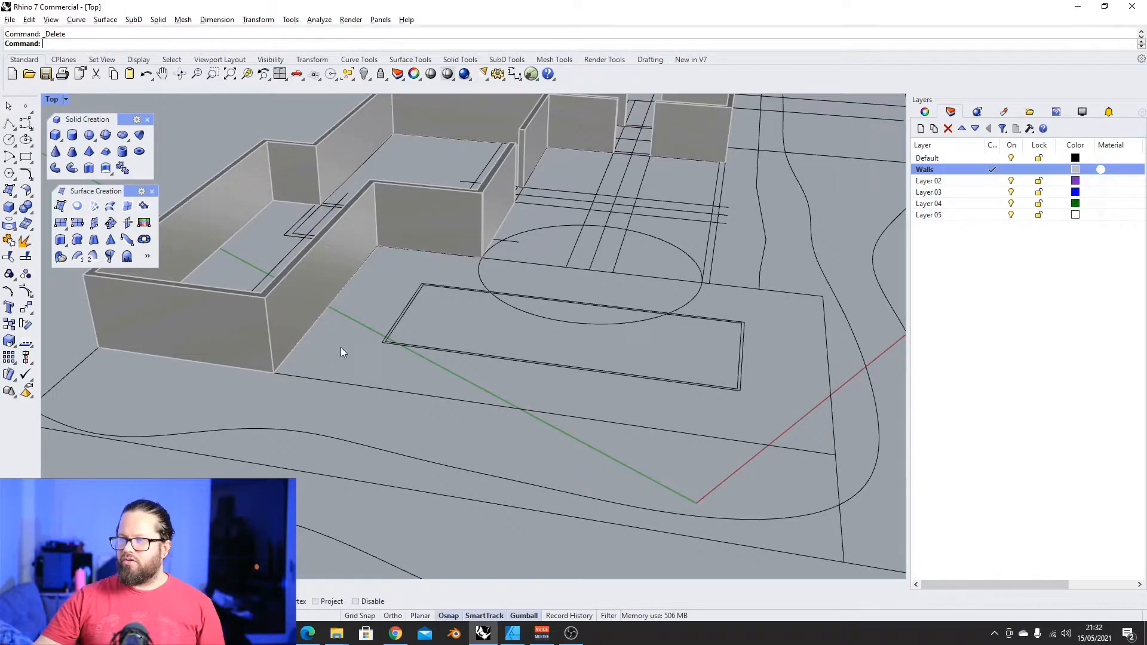
{"action": "type", "text": "box"}
{"action": "key", "text": "Return"}
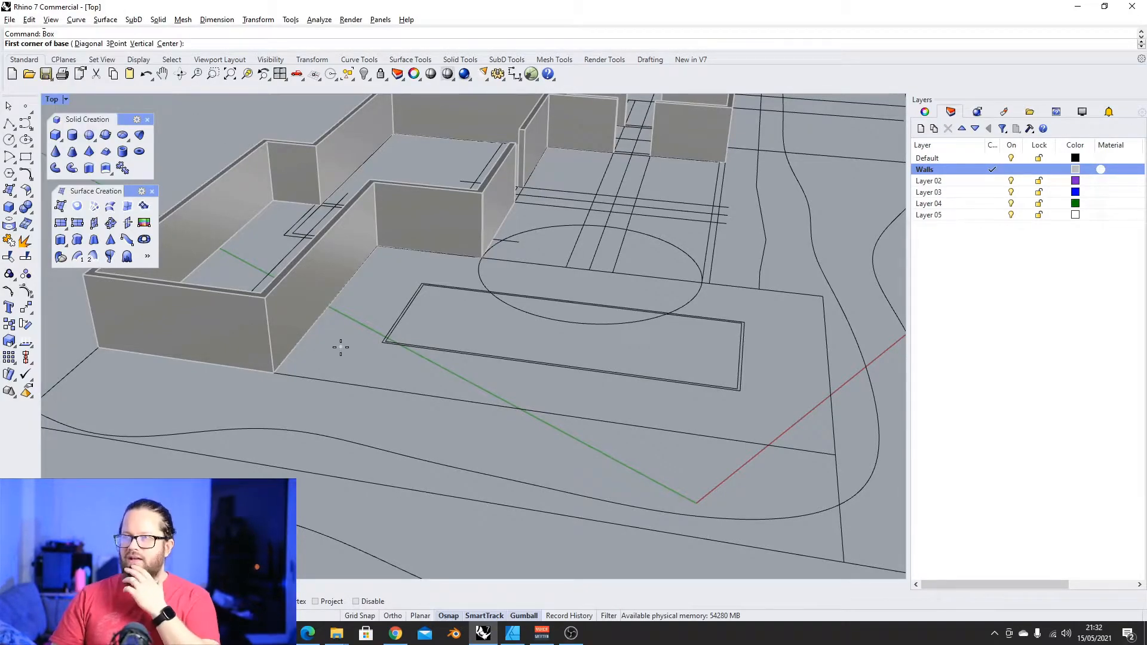
{"action": "type", "text": "p"}
{"action": "key", "text": "Return"}
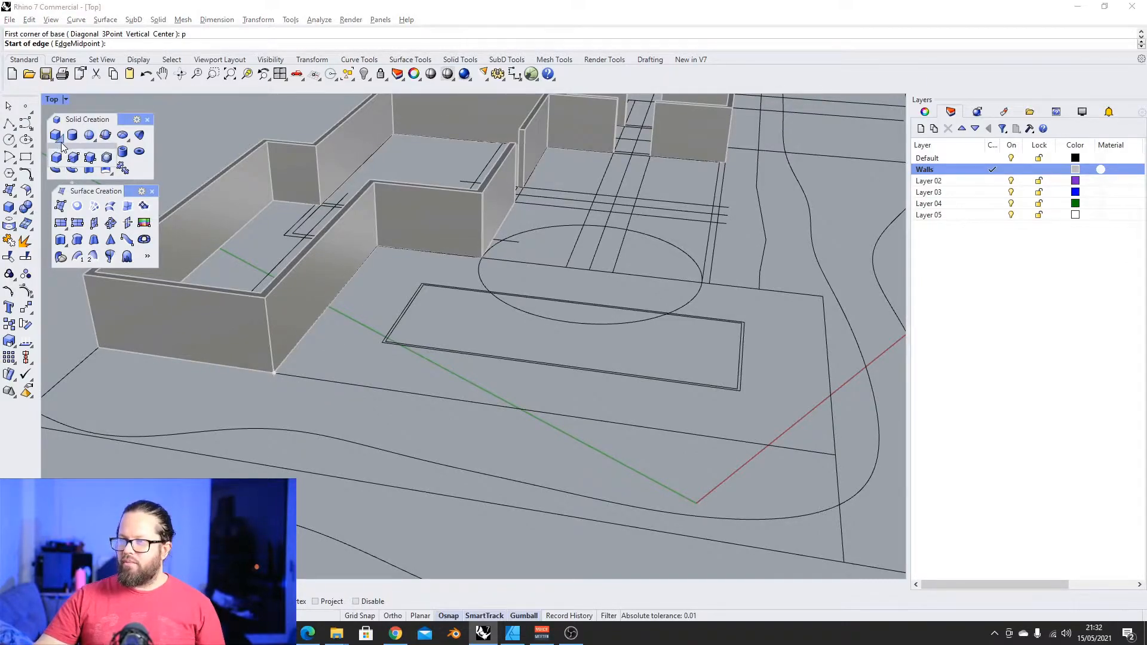
{"action": "left_click", "coordinate": [275, 373]}
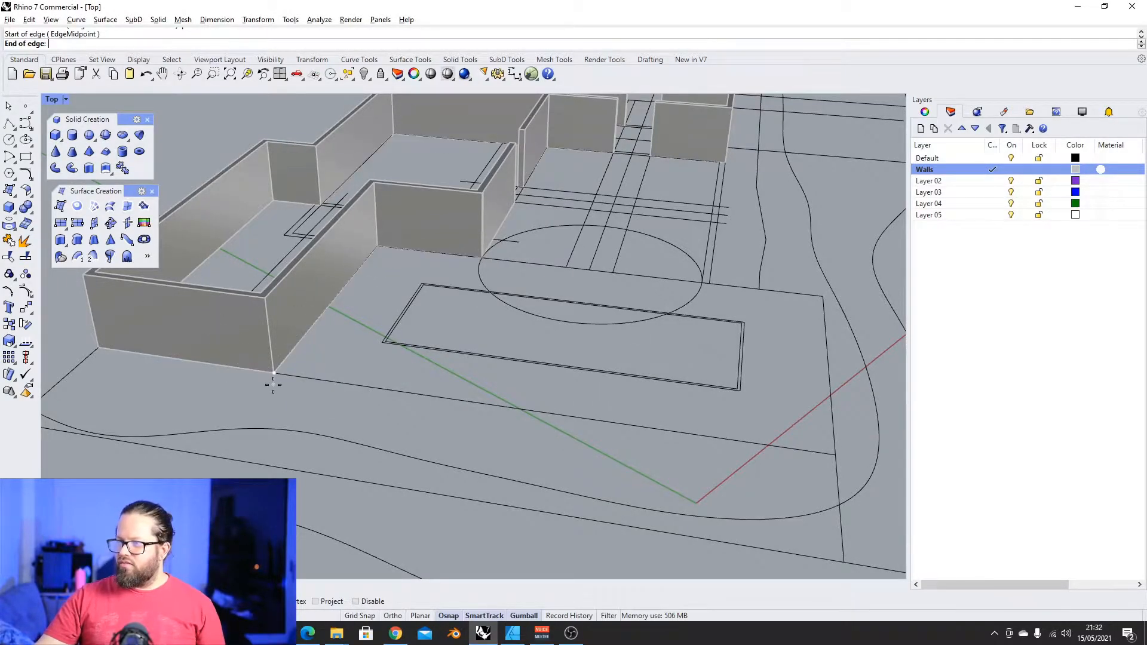
{"action": "left_click", "coordinate": [835, 455]}
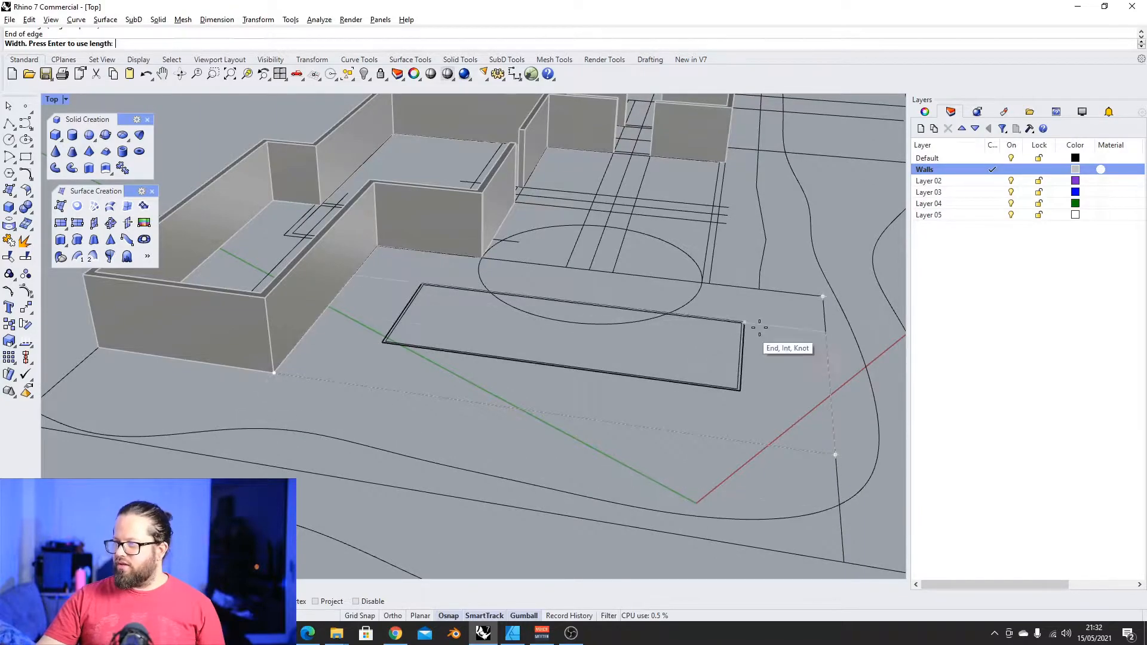
{"action": "left_click", "coordinate": [825, 297]}
{"action": "scroll", "coordinate": [698, 348], "scroll_direction": "down", "scroll_amount": 4}
{"action": "scroll", "coordinate": [698, 348], "scroll_direction": "down", "scroll_amount": 1}
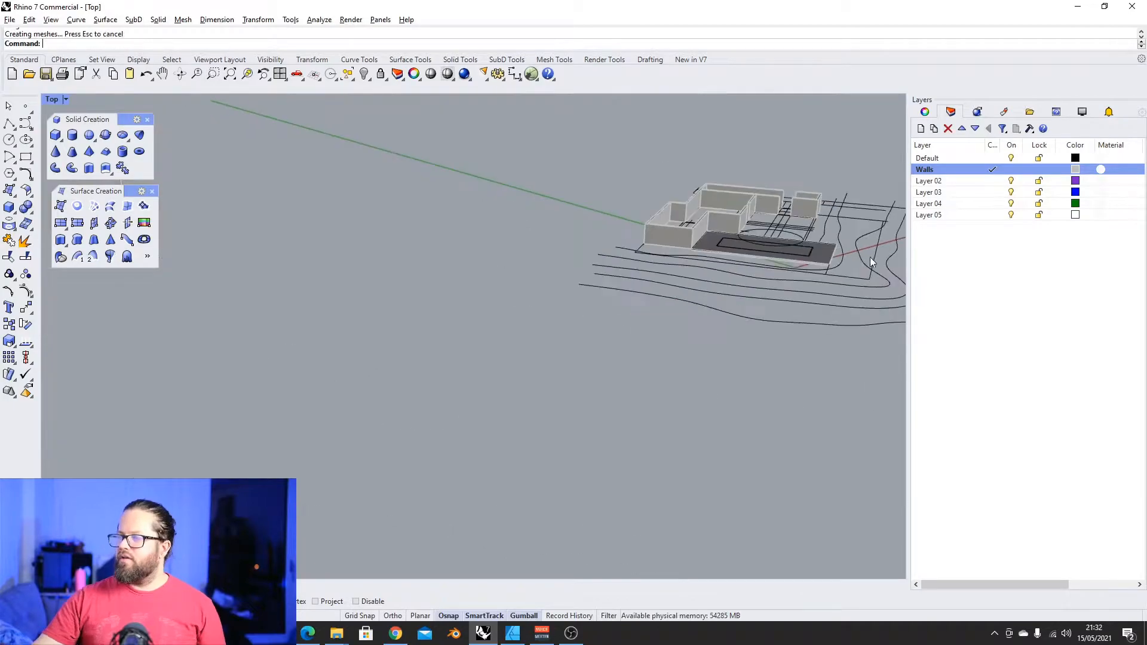
Select the thin 3Point box, inspect where it meets the wall corner, and delete it
{"action": "scroll", "coordinate": [704, 249], "scroll_direction": "up", "scroll_amount": 5}
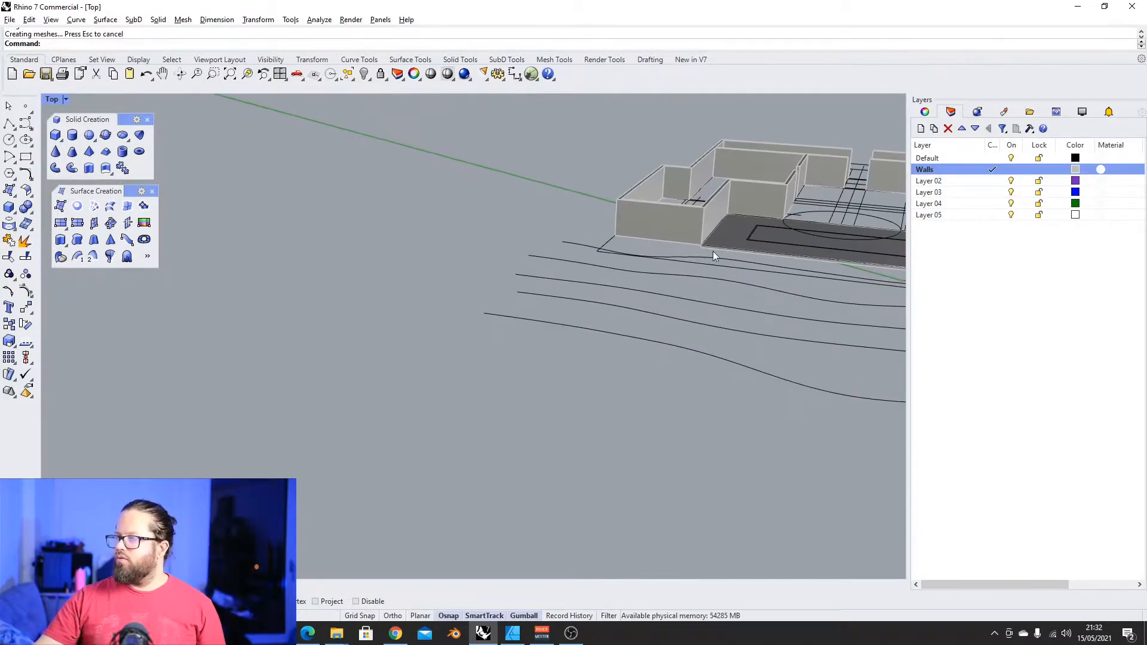
{"action": "scroll", "coordinate": [712, 222], "scroll_direction": "up", "scroll_amount": 8}
{"action": "right_click_drag", "start_coordinate": [712, 222], "coordinate": [586, 226], "text": "shift"}
{"action": "left_click", "coordinate": [585, 231]}
{"action": "scroll", "coordinate": [596, 238], "scroll_direction": "down", "scroll_amount": 5}
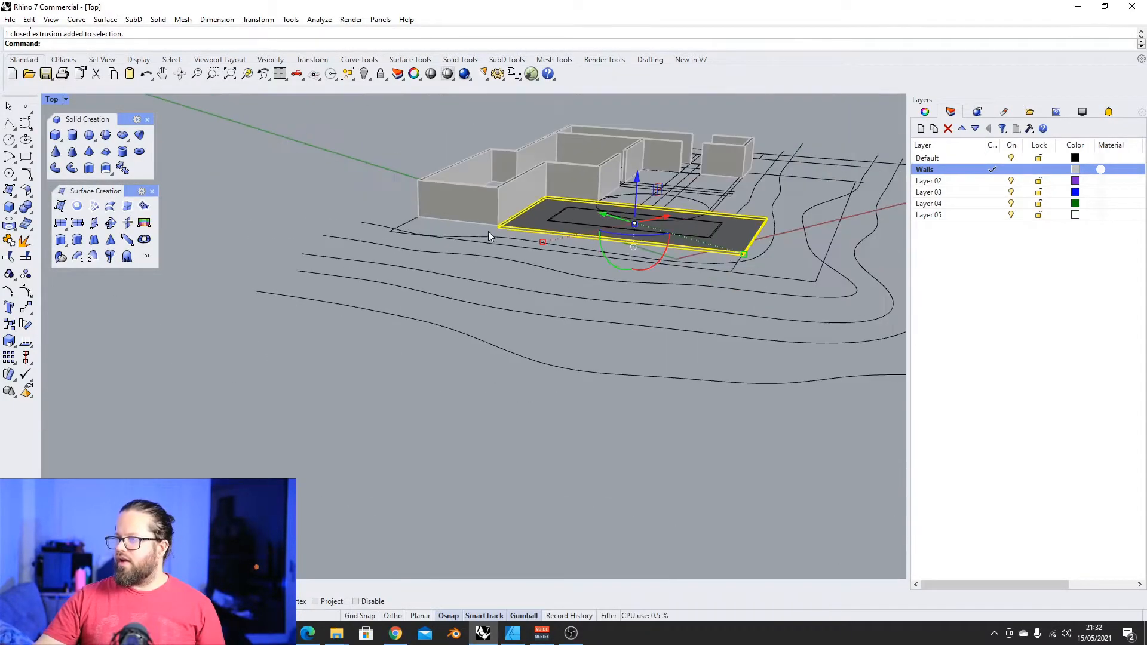
{"action": "scroll", "coordinate": [489, 231], "scroll_direction": "up", "scroll_amount": 5}
{"action": "key", "text": "Delete"}
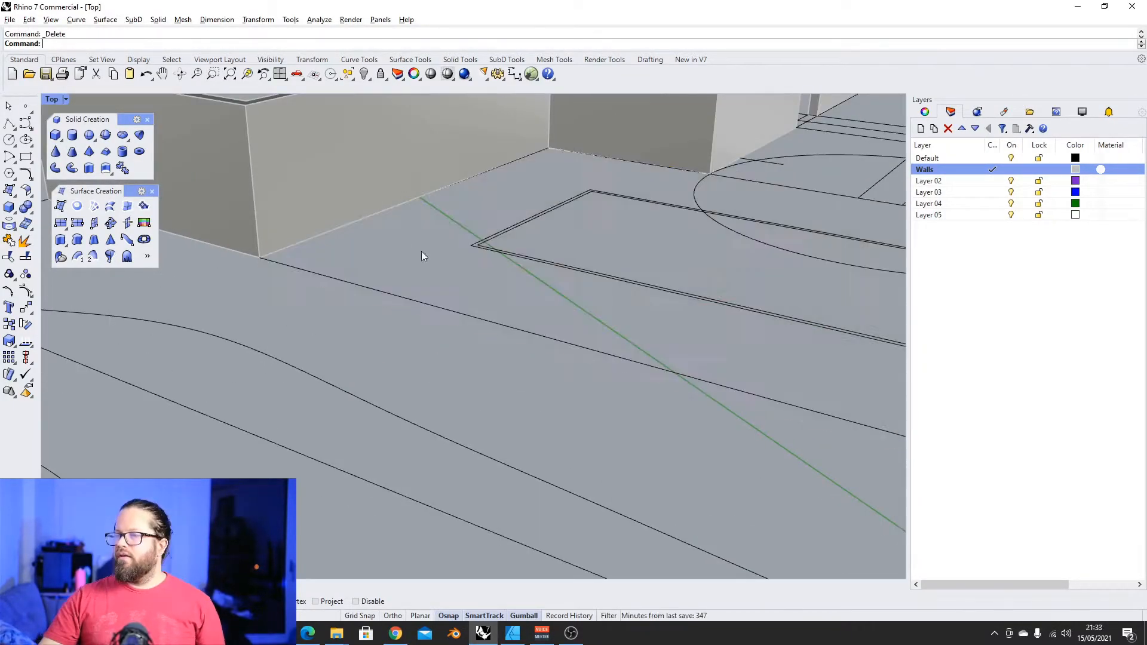
{"action": "left_click", "coordinate": [60, 223]}
{"action": "left_click", "coordinate": [261, 259]}
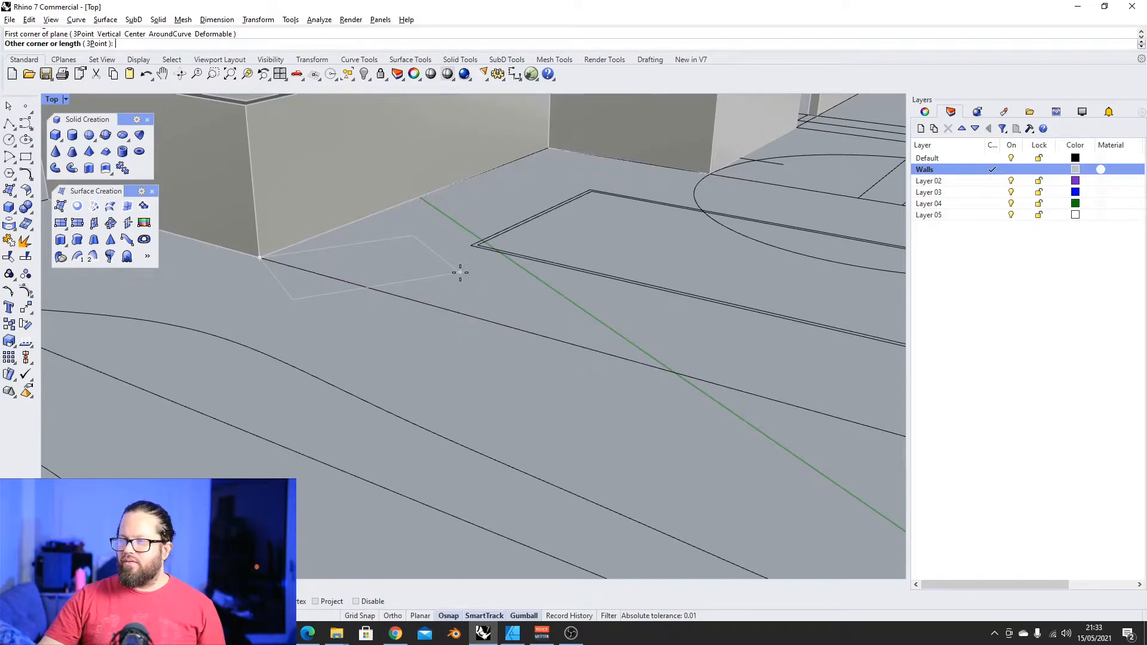
{"action": "key", "text": "Escape"}
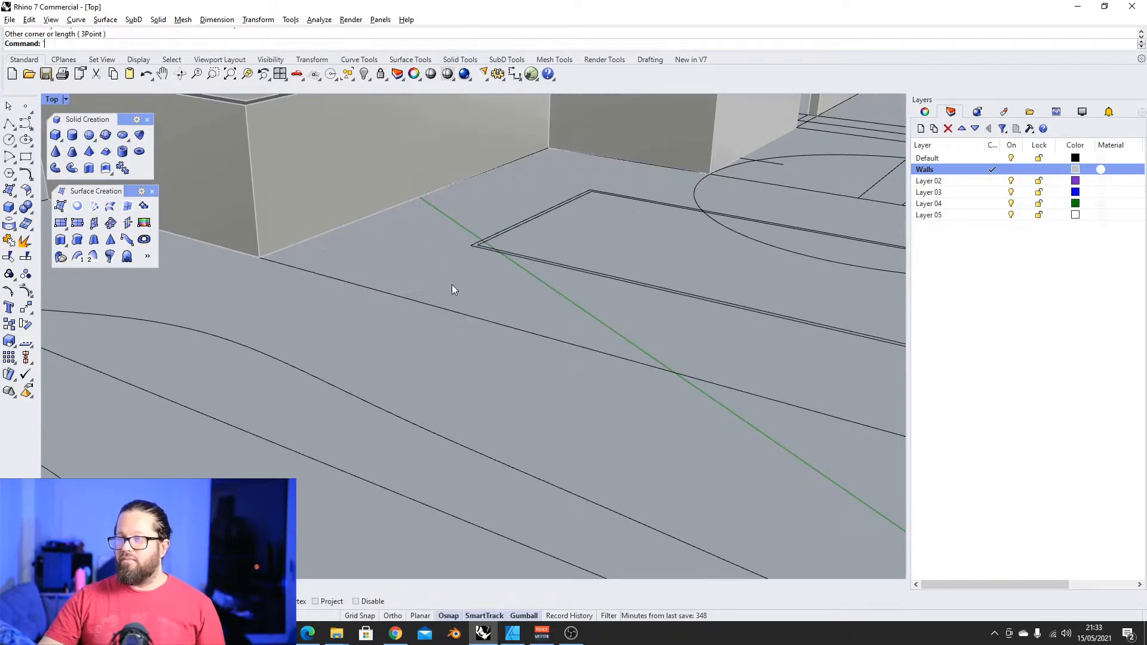
Set the construction plane's origin at the wall's base corner with its x-axis along the front line of the ground outline
{"action": "left_click", "coordinate": [313, 74]}
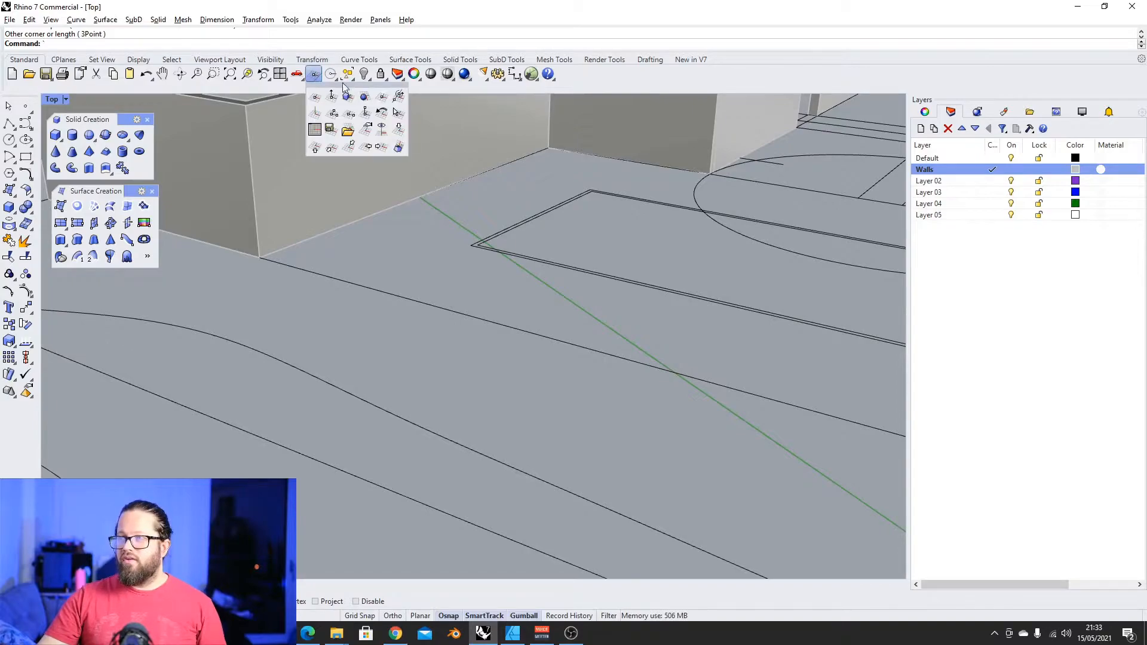
{"action": "left_click", "coordinate": [333, 114]}
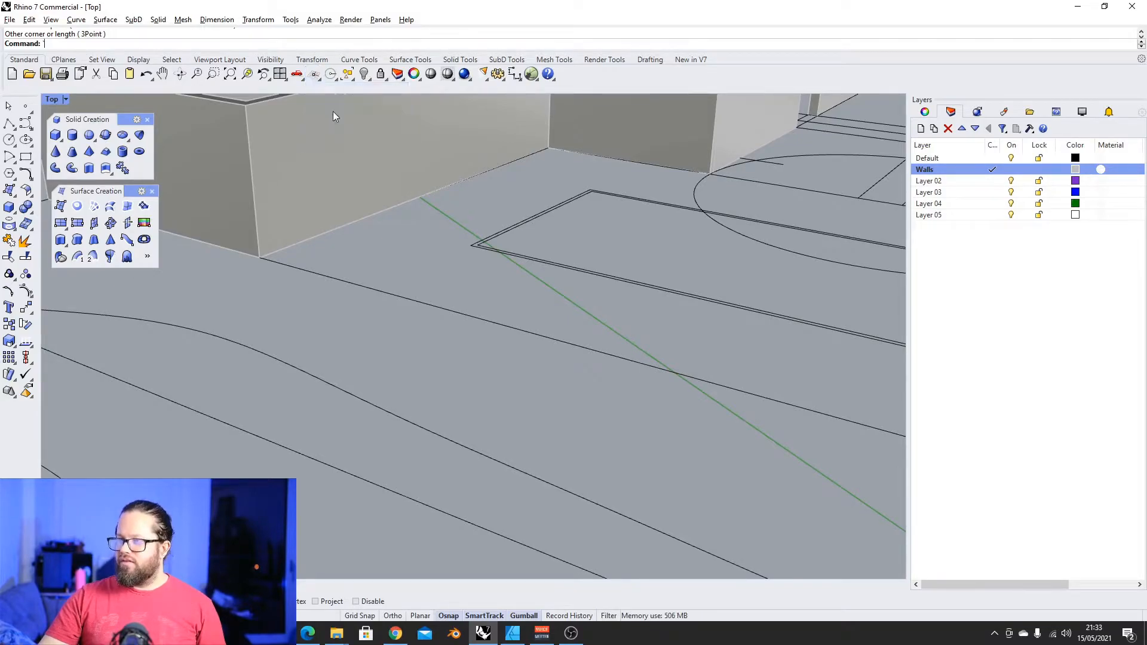
{"action": "left_click", "coordinate": [262, 257]}
{"action": "left_click", "coordinate": [413, 301]}
{"action": "right_click", "coordinate": [320, 273]}
{"action": "scroll", "coordinate": [326, 269], "scroll_direction": "down", "scroll_amount": 10}
{"action": "right_click_drag", "start_coordinate": [327, 269], "coordinate": [415, 469]}
{"action": "scroll", "coordinate": [353, 341], "scroll_direction": "down", "scroll_amount": 9}
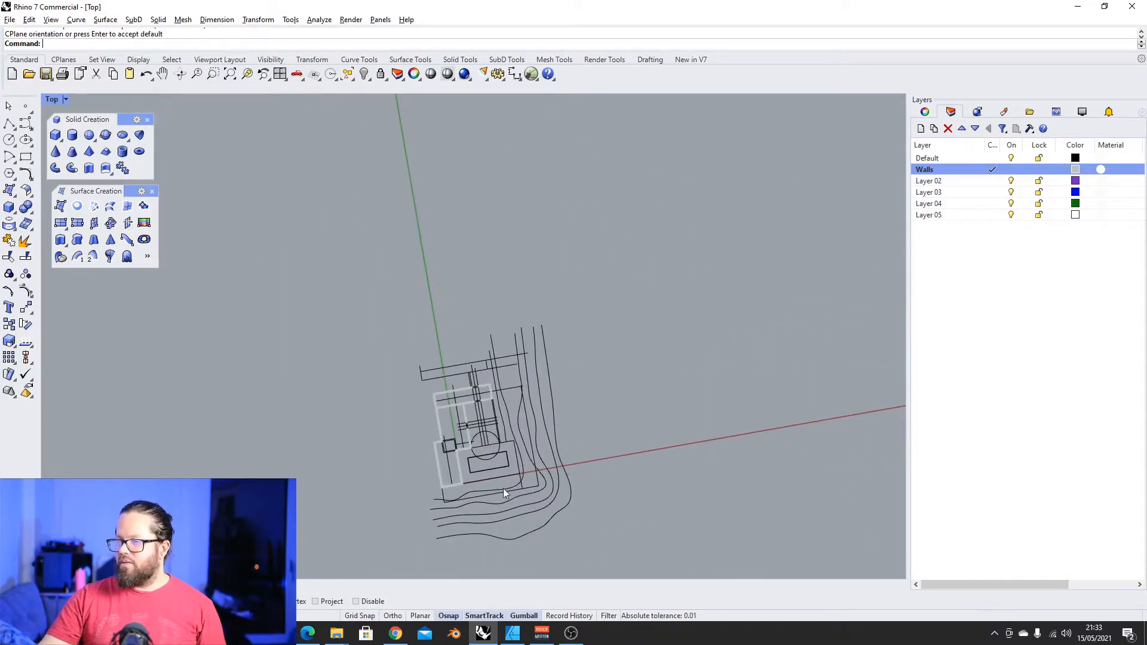
{"action": "scroll", "coordinate": [363, 411], "scroll_direction": "up", "scroll_amount": 10}
{"action": "scroll", "coordinate": [362, 363], "scroll_direction": "down", "scroll_amount": 2}
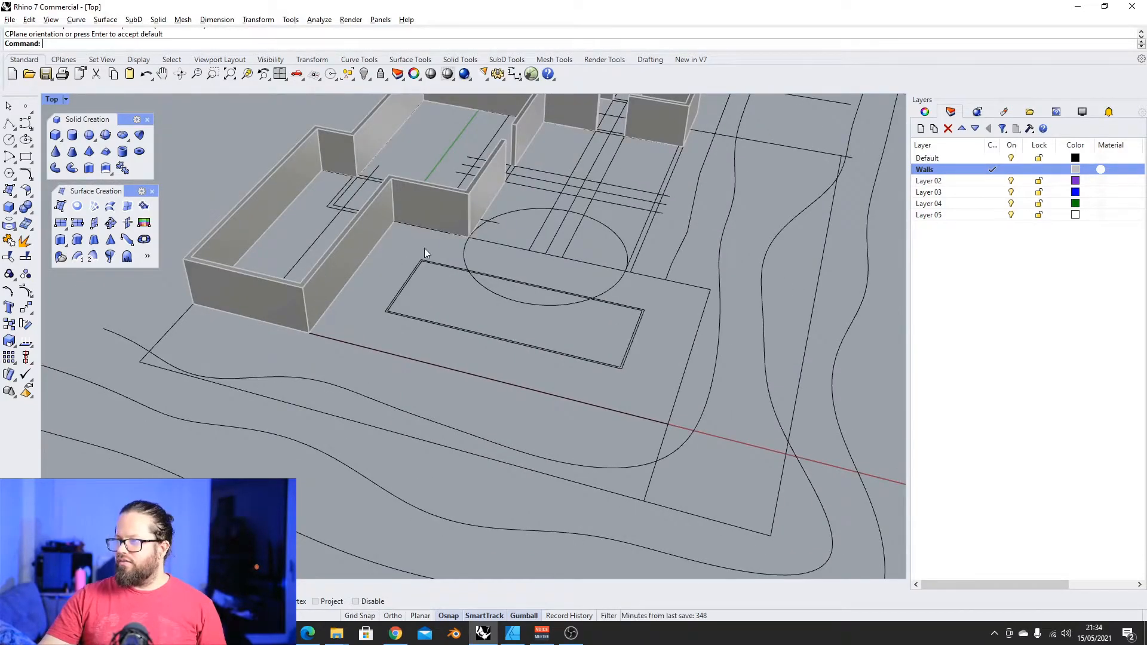
Draw a corner-to-corner plane over the ground outline in front of the house, and delete it
{"action": "left_click", "coordinate": [61, 222]}
{"action": "key", "text": "Escape"}
{"action": "key", "text": "Delete"}
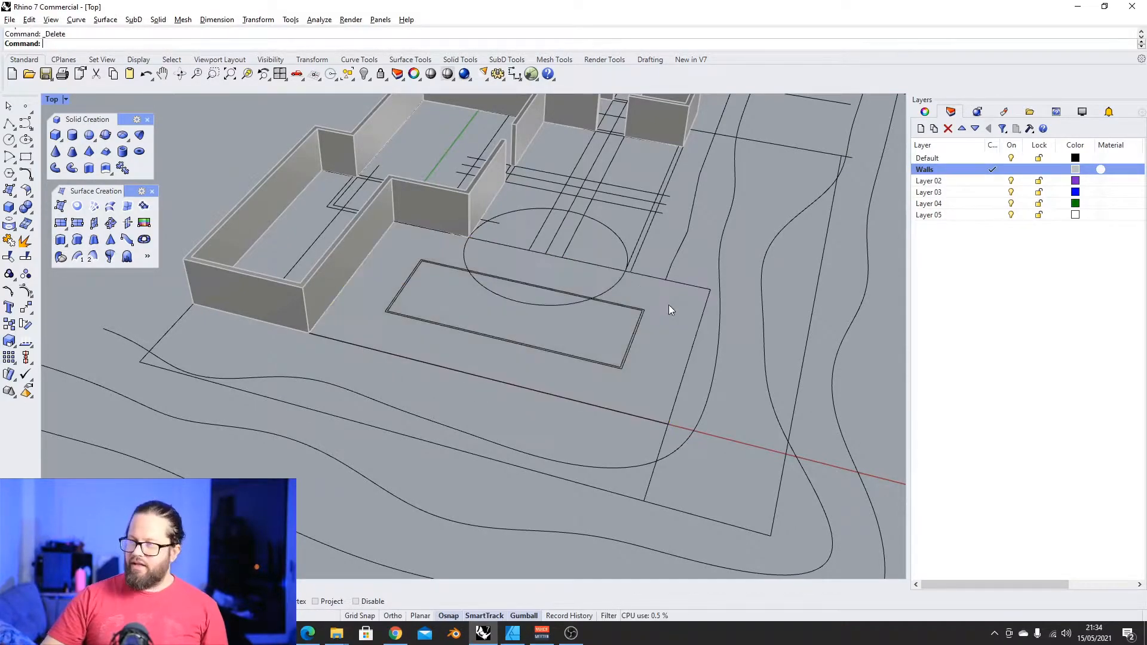
Draw a thin Box aligned to the construction plane over the ground outline, starting at the wall's base corner, and delete it
{"action": "left_click", "coordinate": [72, 151]}
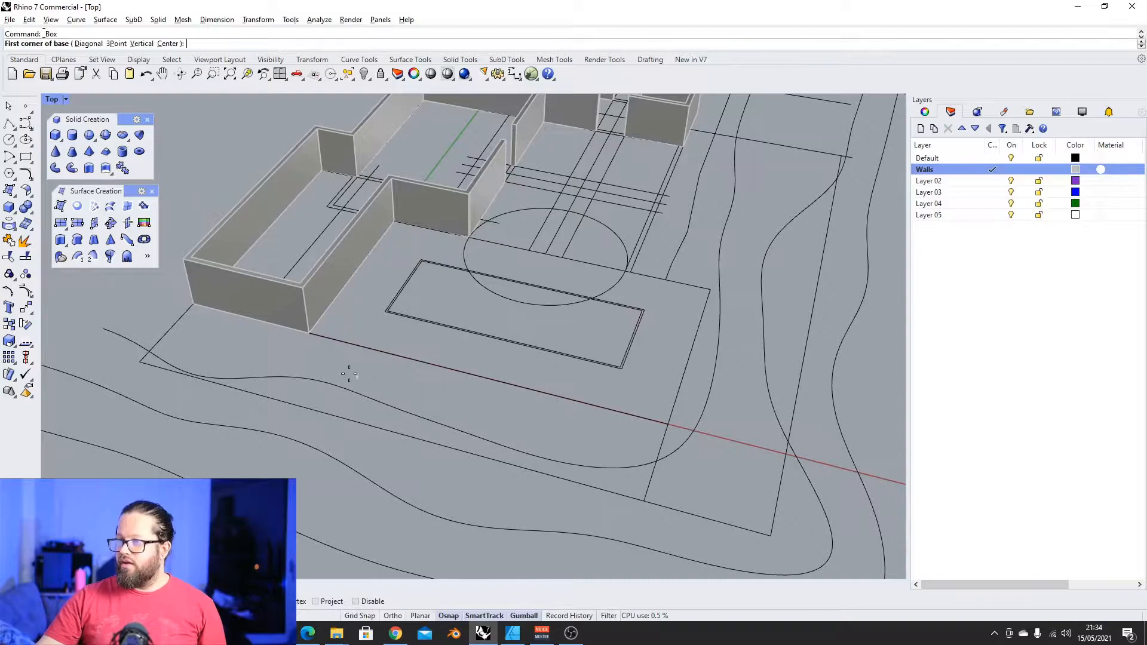
{"action": "left_click", "coordinate": [309, 332]}
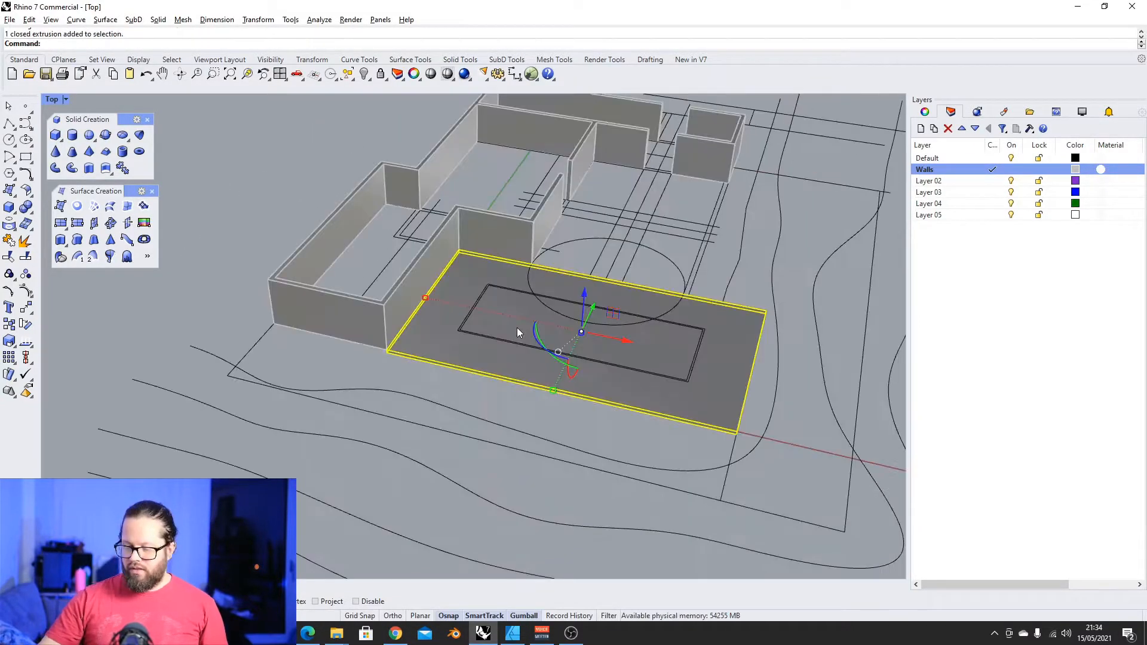
{"action": "key", "text": "Delete"}
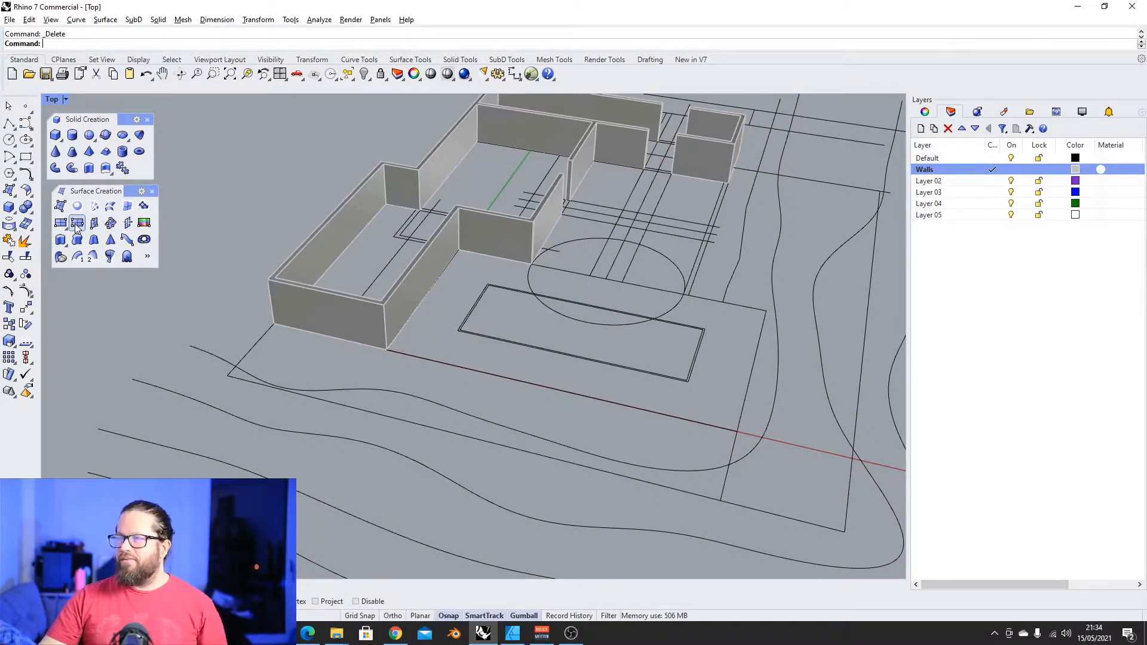
Select the flat surface covering the ground outline in front of the house, and delete it
{"action": "scroll", "coordinate": [640, 273], "scroll_direction": "up", "scroll_amount": 5}
{"action": "left_click", "coordinate": [525, 305]}
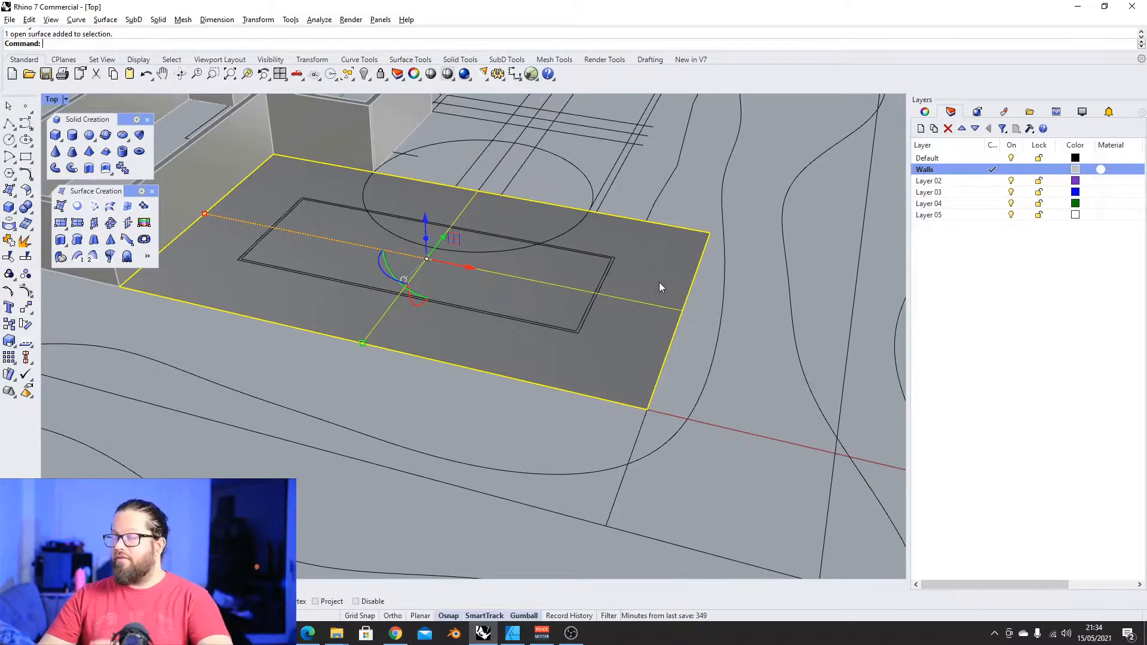
{"action": "key", "text": "Delete"}
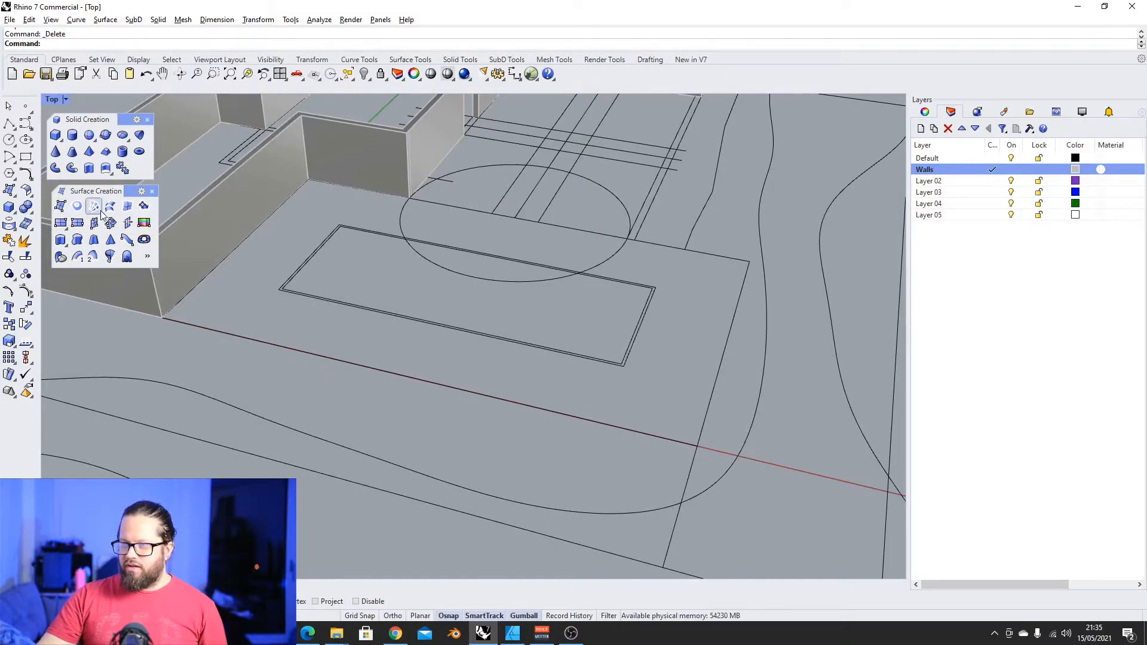
Select the closed ground outline in front of the house and raise its far corner control point slightly above the ground
{"action": "left_click", "coordinate": [699, 254]}
{"action": "scroll", "coordinate": [699, 255], "scroll_direction": "down", "scroll_amount": 5}
{"action": "right_click_drag", "start_coordinate": [699, 255], "coordinate": [661, 211]}
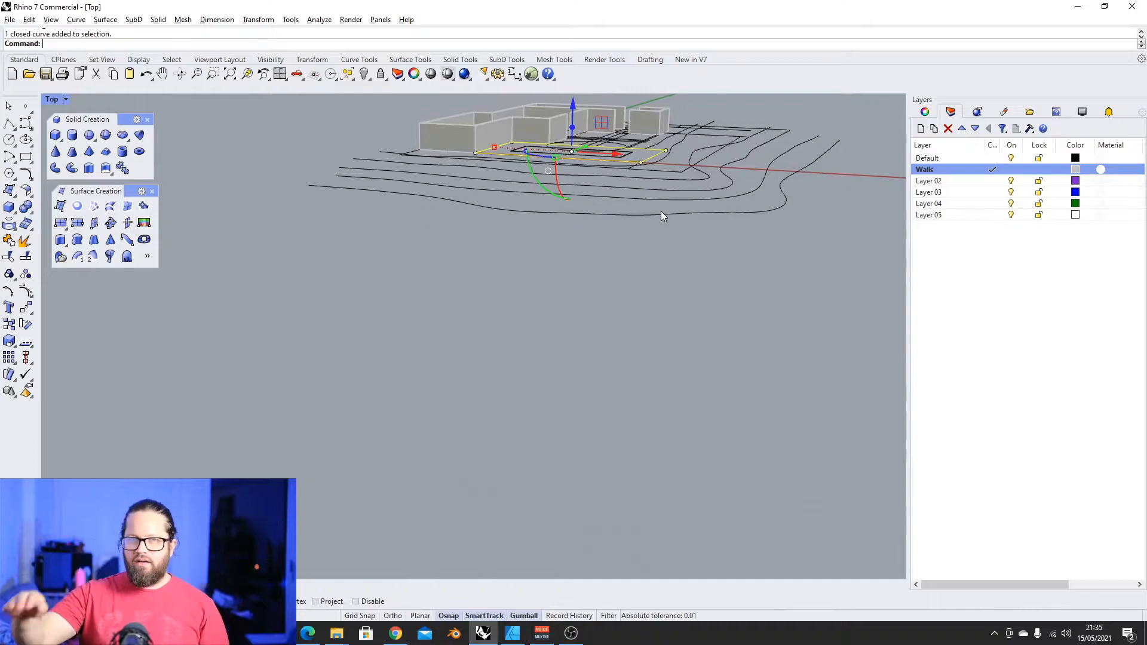
{"action": "scroll", "coordinate": [460, 287], "scroll_direction": "down", "scroll_amount": 8}
{"action": "scroll", "coordinate": [509, 234], "scroll_direction": "up", "scroll_amount": 12}
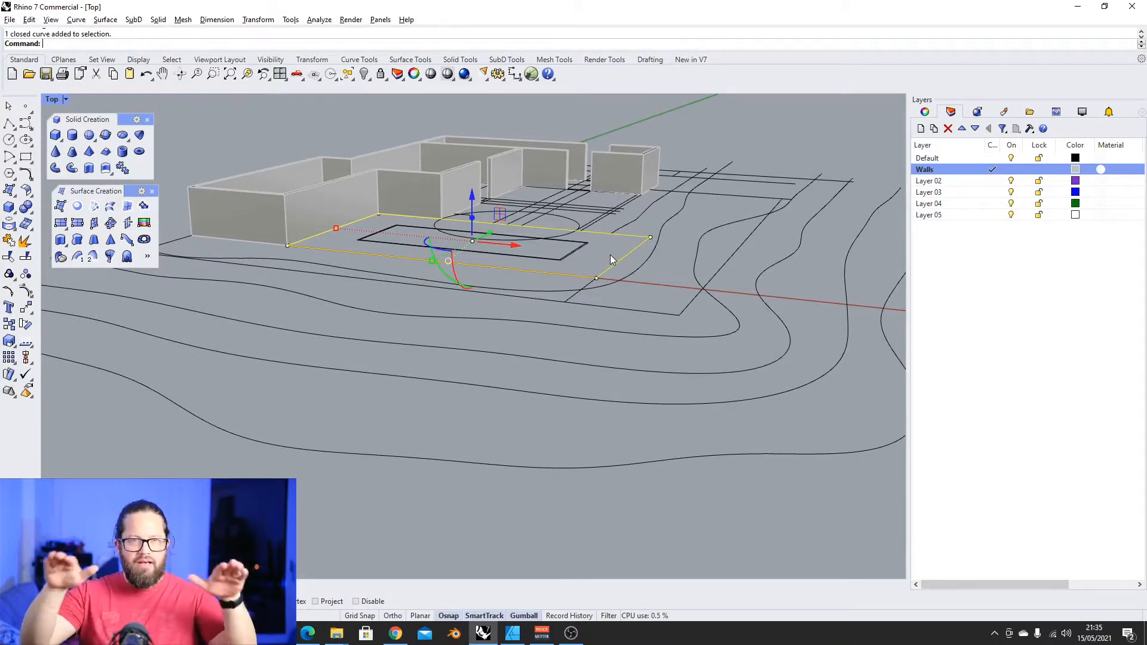
{"action": "scroll", "coordinate": [639, 266], "scroll_direction": "up", "scroll_amount": 2}
{"action": "left_click", "coordinate": [647, 239]}
{"action": "left_click_drag", "start_coordinate": [648, 200], "coordinate": [649, 181]}
{"action": "right_click_drag", "start_coordinate": [647, 195], "coordinate": [668, 204], "text": "shift"}
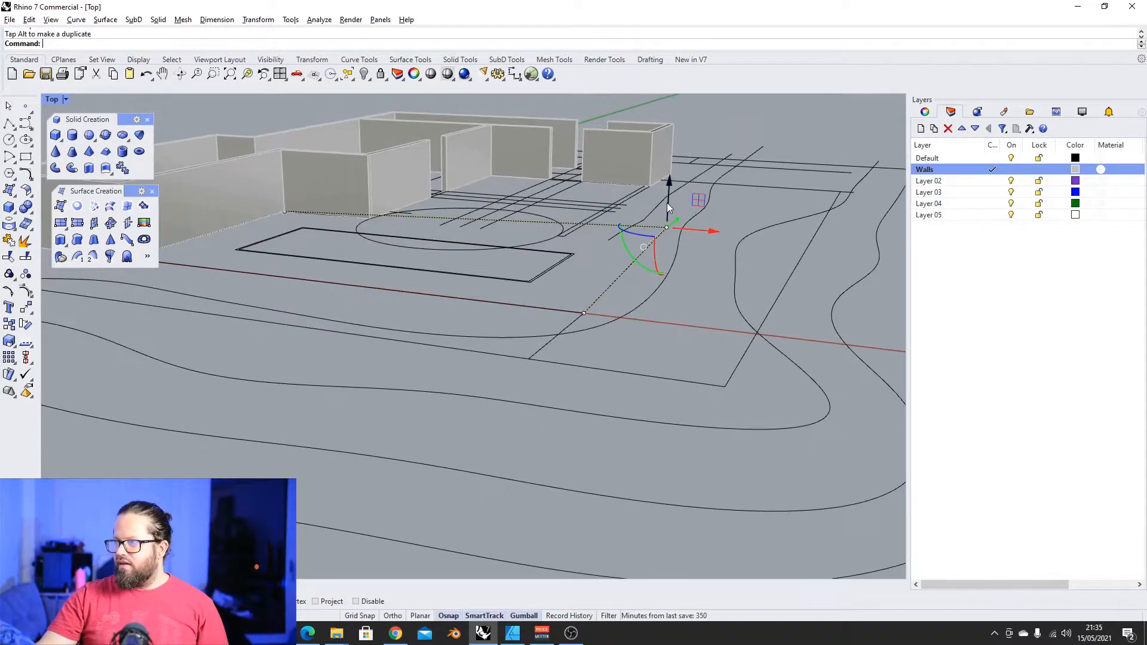
Try to create a surface from planar curves using the ground outline with the raised corner
{"action": "key", "text": "Escape"}
{"action": "left_click", "coordinate": [622, 226]}
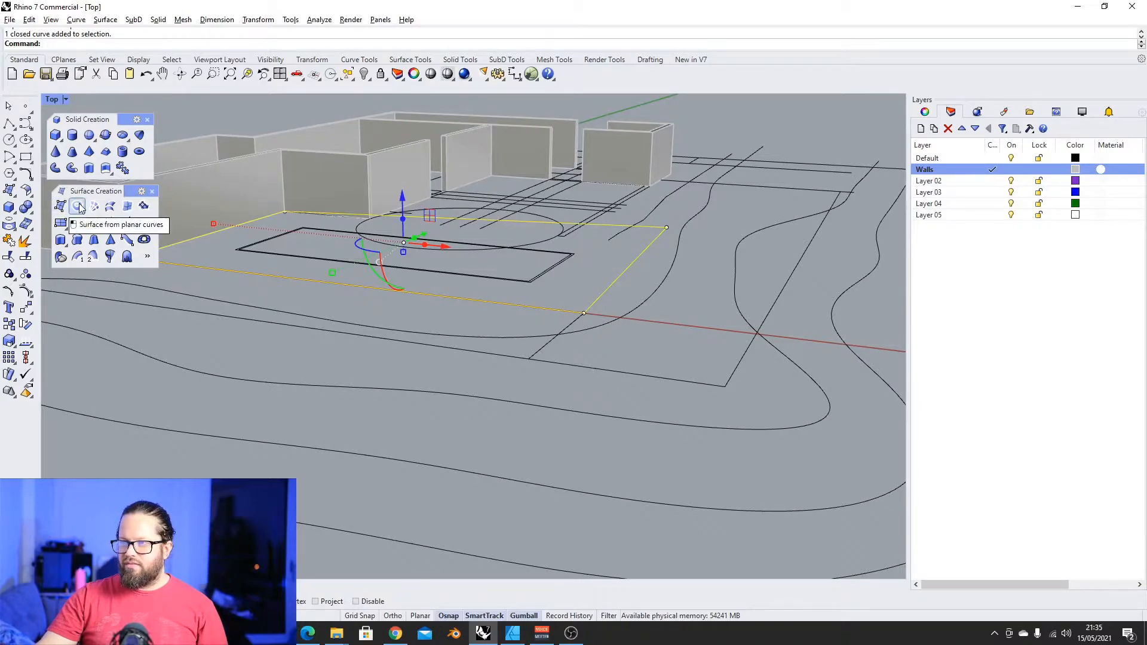
{"action": "left_click", "coordinate": [78, 206]}
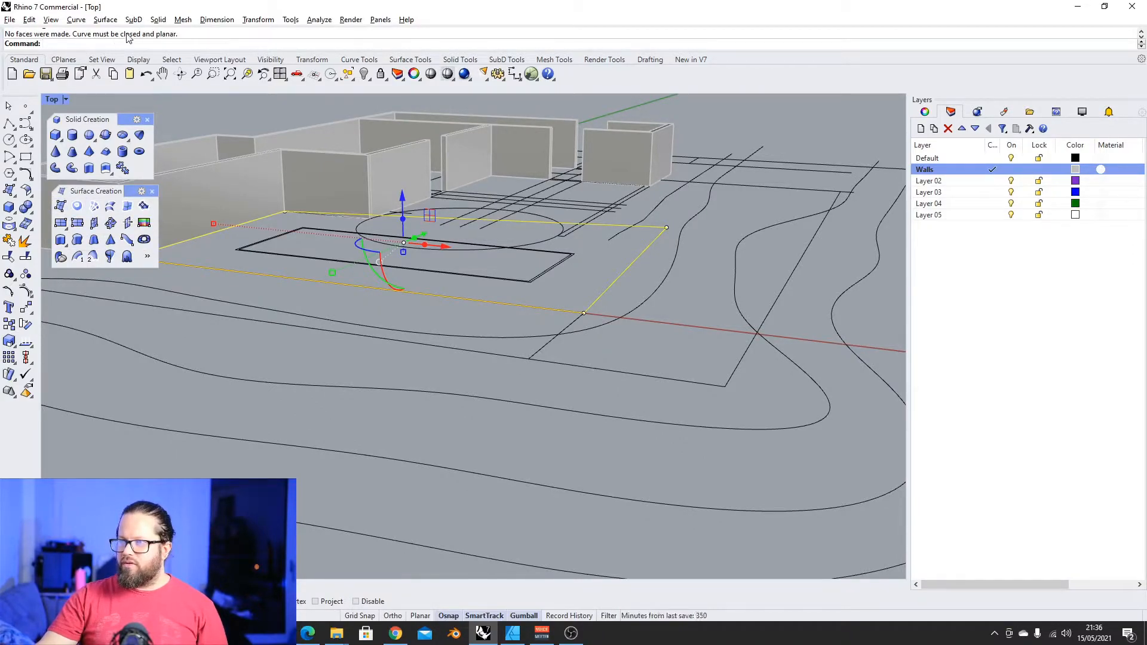
{"action": "right_click_drag", "start_coordinate": [585, 339], "coordinate": [573, 335]}
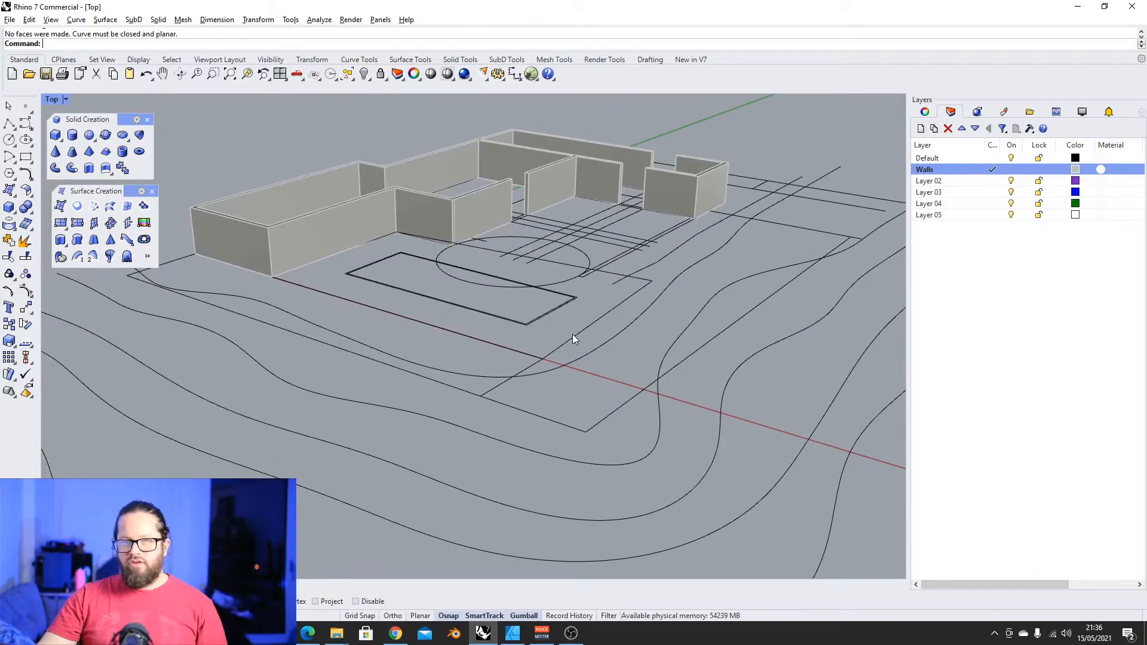
Flatten the ground outline with ProjectToCPlane, deleting the input object
{"action": "left_click", "coordinate": [606, 315]}
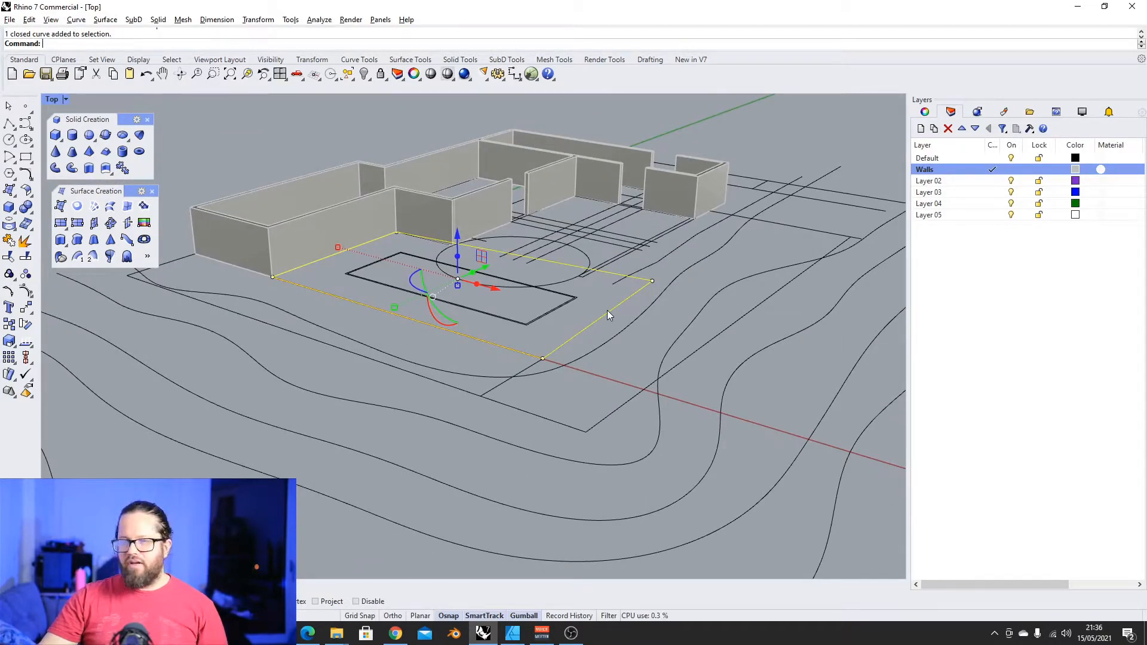
{"action": "type", "text": "P"}
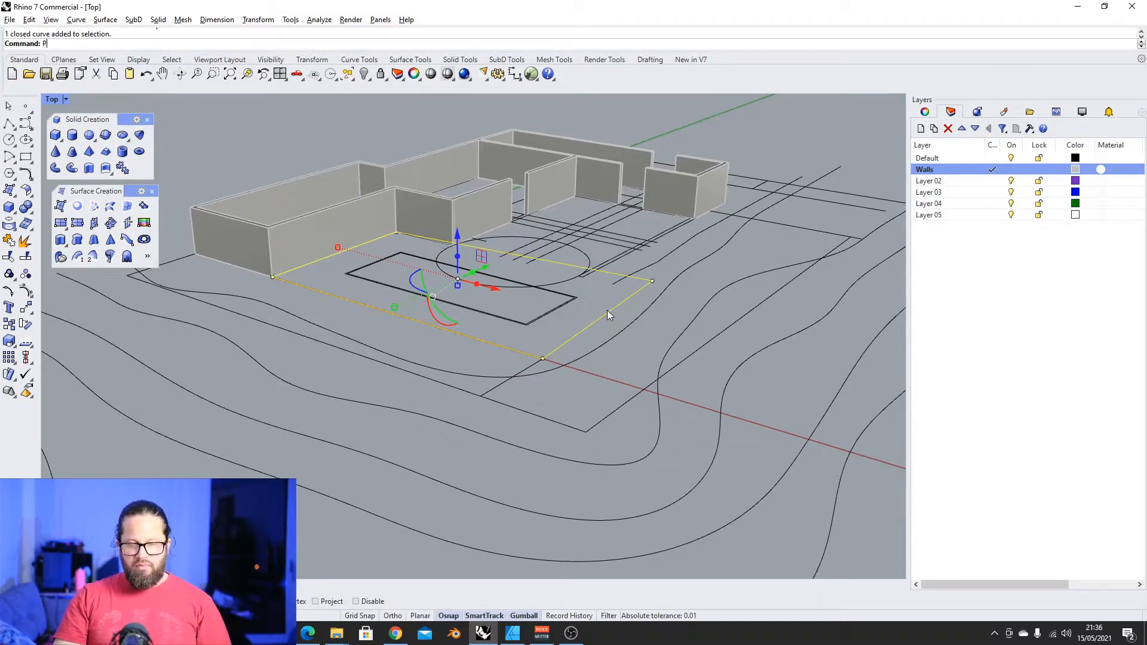
{"action": "type", "text": "ro"}
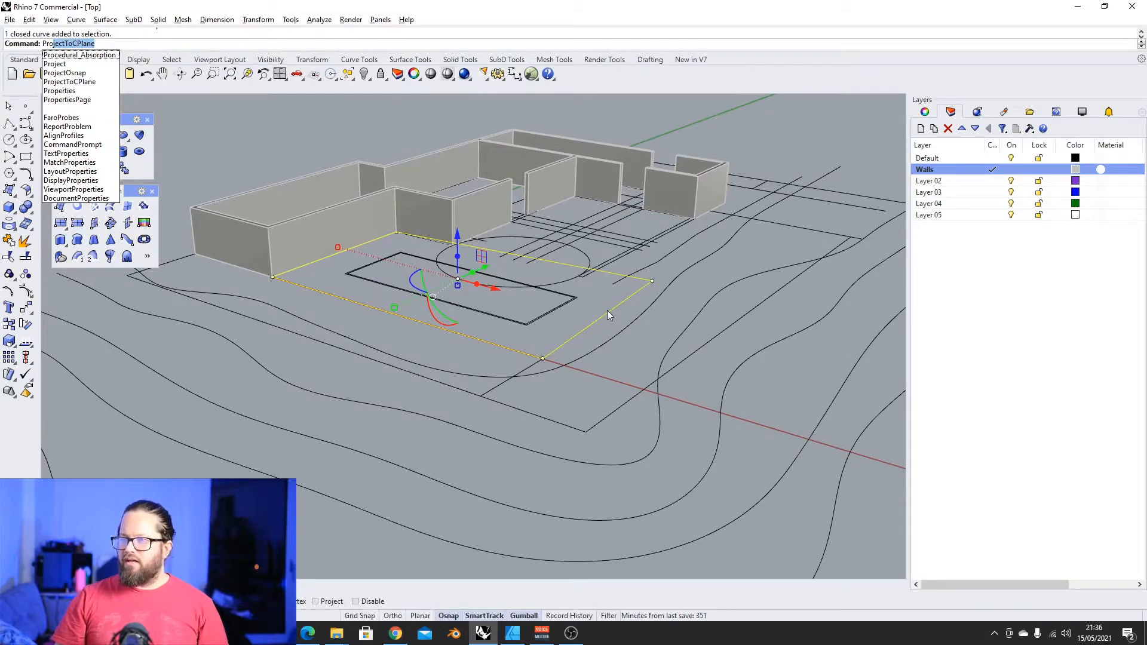
{"action": "key", "text": "Return"}
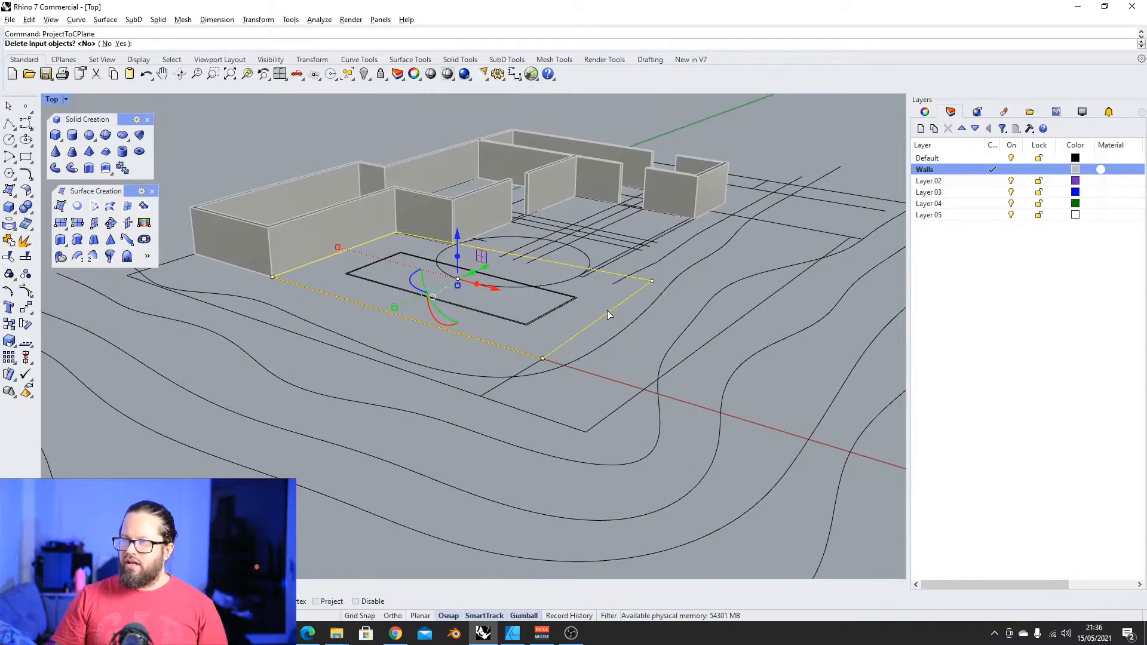
{"action": "type", "text": "y"}
{"action": "key", "text": "Return"}
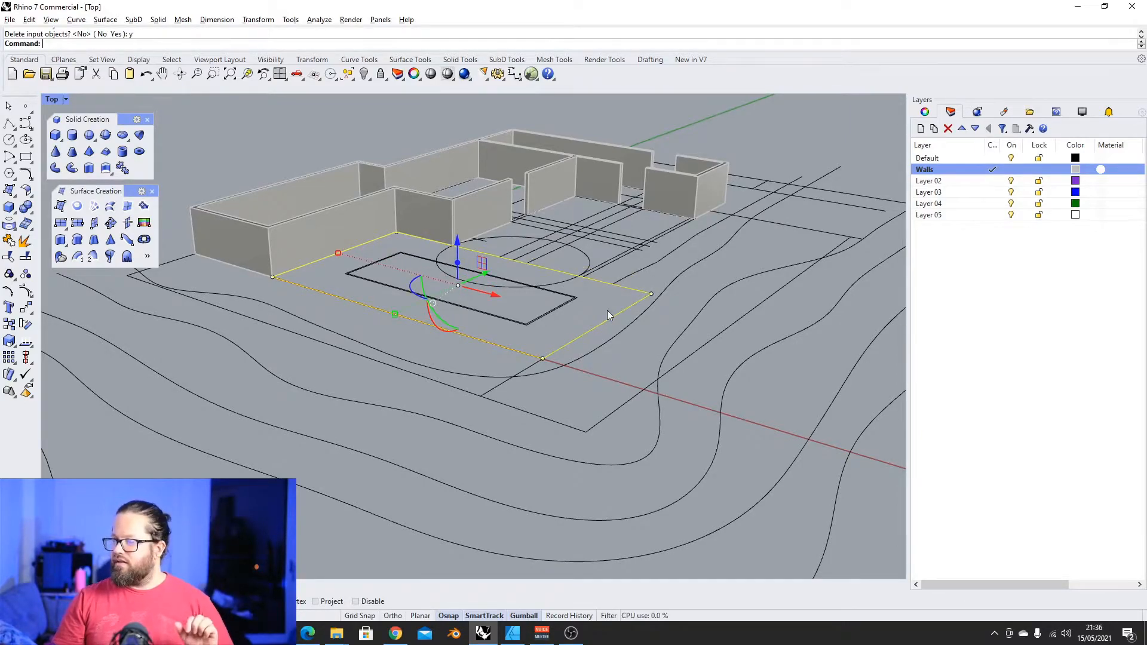
Create a surface from planar curves using the flattened ground outline, and select the surface
{"action": "right_click_drag", "start_coordinate": [607, 310], "coordinate": [309, 303]}
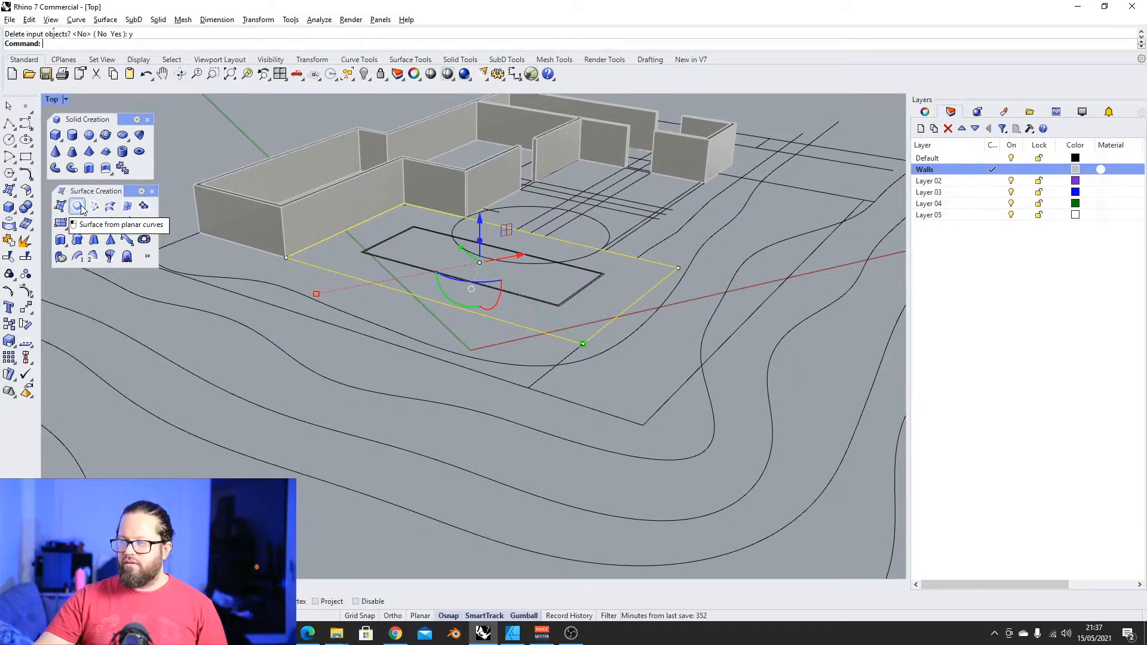
{"action": "left_click", "coordinate": [356, 274]}
{"action": "left_click", "coordinate": [349, 277]}
{"action": "left_click", "coordinate": [77, 206]}
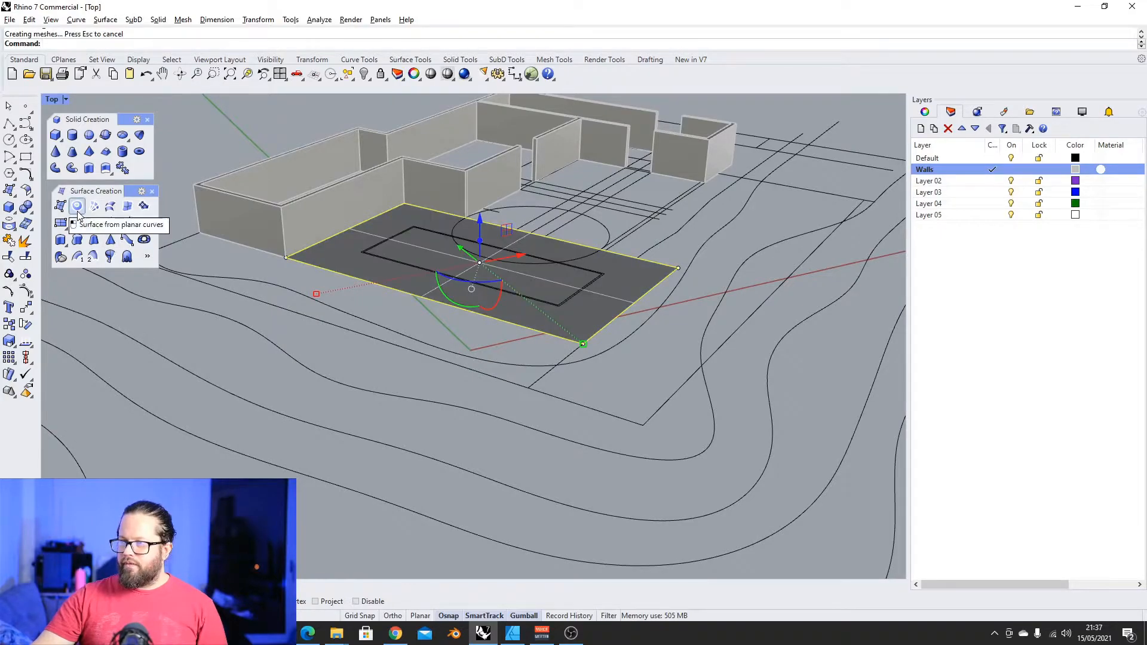
{"action": "scroll", "coordinate": [619, 287], "scroll_direction": "up", "scroll_amount": 4}
{"action": "left_click", "coordinate": [619, 288]}
{"action": "scroll", "coordinate": [655, 334], "scroll_direction": "down", "scroll_amount": 4}
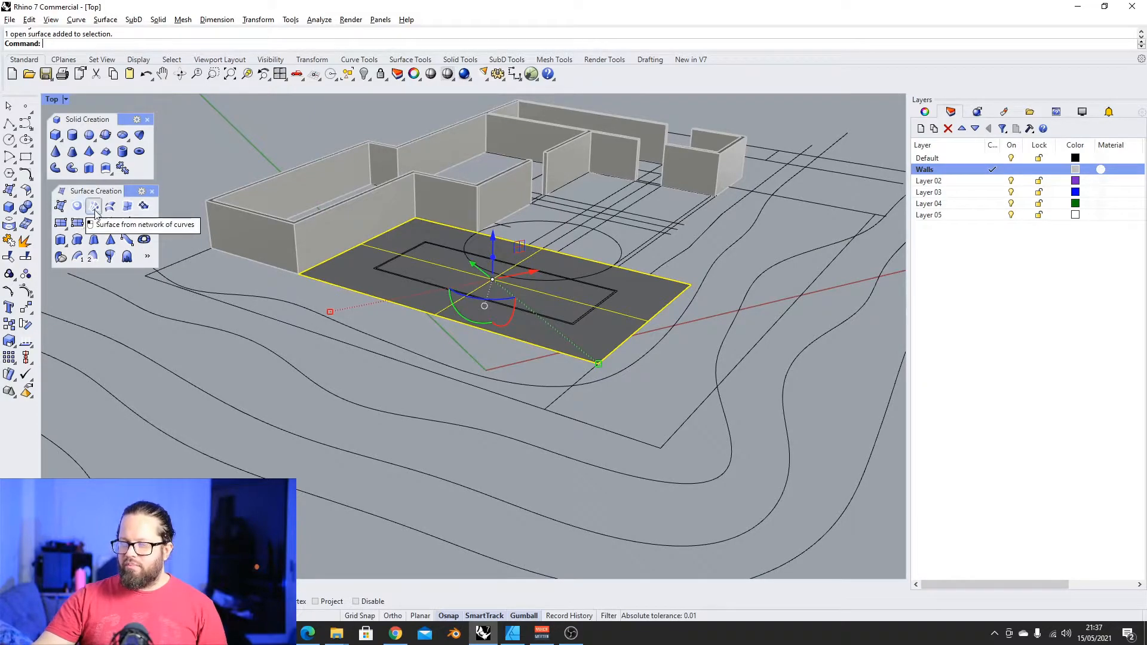
{"action": "scroll", "coordinate": [294, 287], "scroll_direction": "down", "scroll_amount": 3}
{"action": "left_click", "coordinate": [294, 285]}
{"action": "scroll", "coordinate": [294, 286], "scroll_direction": "up", "scroll_amount": 5}
{"action": "left_click", "coordinate": [376, 254]}
{"action": "scroll", "coordinate": [427, 217], "scroll_direction": "down", "scroll_amount": 10}
{"action": "left_click", "coordinate": [9, 123]}
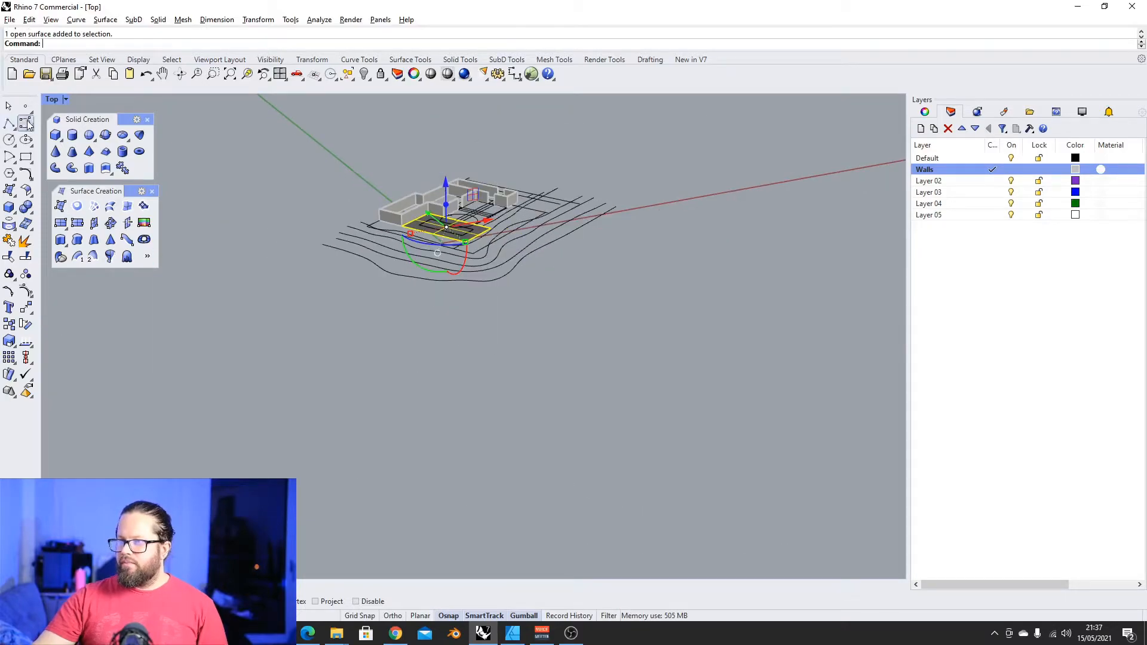
{"action": "left_click", "coordinate": [234, 300]}
{"action": "left_click", "coordinate": [155, 346]}
{"action": "key", "text": "Escape"}
Draw a curved five-point control point curve on the empty ground in front of the house as the outer side of a test shape
{"action": "key", "text": "space"}
{"action": "left_click", "coordinate": [174, 307]}
{"action": "left_click", "coordinate": [138, 357]}
{"action": "left_click", "coordinate": [154, 410]}
{"action": "left_click", "coordinate": [294, 439]}
{"action": "left_click", "coordinate": [357, 452]}
{"action": "key", "text": "Return"}
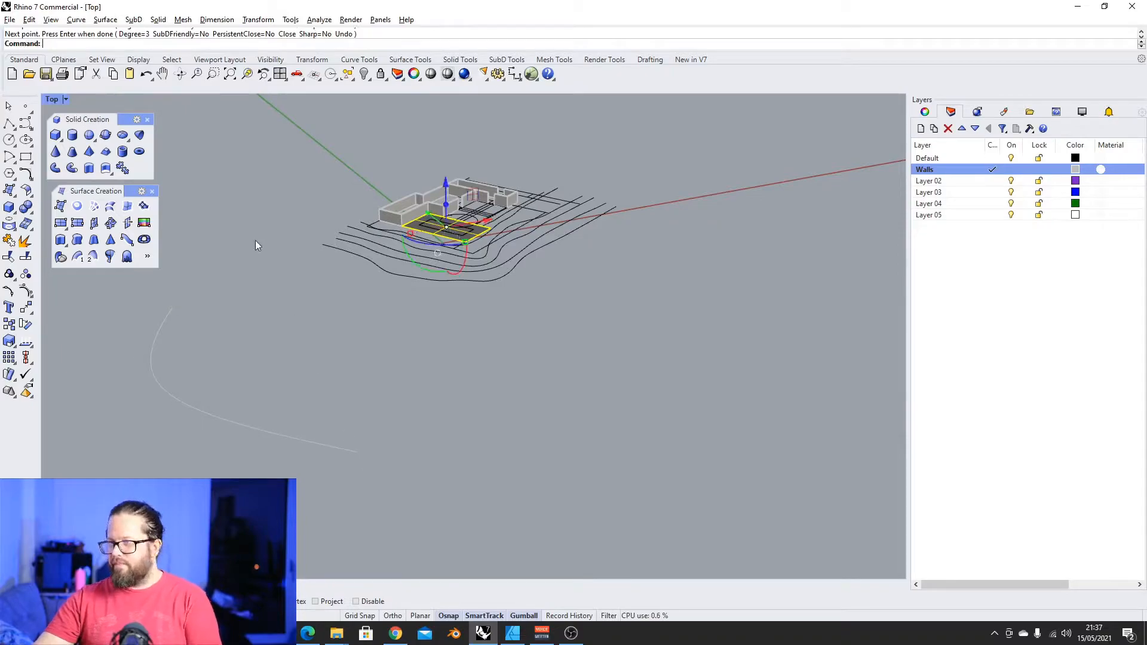
Draw a second five-point control point curve roughly parallel to the first, on the side facing the house
{"action": "key", "text": "space"}
{"action": "left_click", "coordinate": [211, 278]}
{"action": "left_click", "coordinate": [253, 321]}
{"action": "left_click", "coordinate": [265, 349]}
{"action": "left_click", "coordinate": [342, 381]}
{"action": "left_click", "coordinate": [430, 411]}
{"action": "key", "text": "Return"}
Connect the ends of the two free curves with a straight two-point curve at each end
{"action": "key", "text": "space"}
{"action": "left_click", "coordinate": [357, 464]}
{"action": "left_click", "coordinate": [429, 412]}
{"action": "key", "text": "Return"}
{"action": "key", "text": "space"}
{"action": "left_click", "coordinate": [172, 313]}
{"action": "left_click", "coordinate": [211, 283]}
{"action": "key", "text": "Return"}
Join the four test curves into one closed curve
{"action": "scroll", "coordinate": [233, 284], "scroll_direction": "down", "scroll_amount": 5}
{"action": "scroll", "coordinate": [218, 307], "scroll_direction": "up", "scroll_amount": 2}
{"action": "left_click", "coordinate": [245, 301]}
{"action": "scroll", "coordinate": [225, 285], "scroll_direction": "up", "scroll_amount": 7}
{"action": "type", "text": "join"}
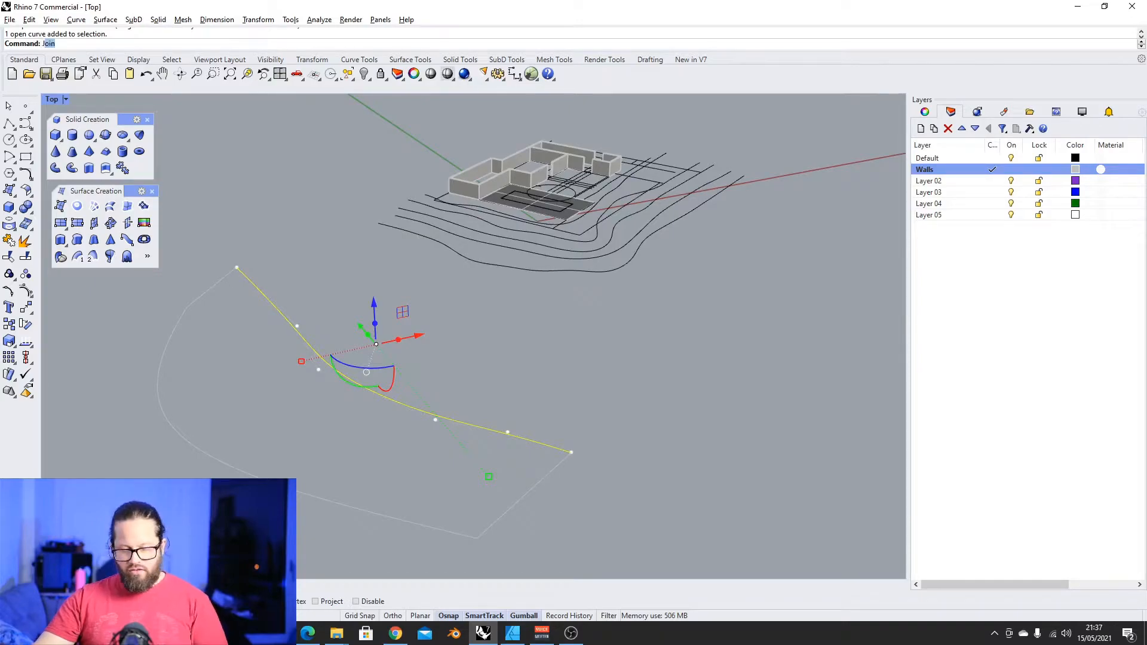
{"action": "key", "text": "Return"}
{"action": "left_click", "coordinate": [211, 286]}
{"action": "key", "text": "Return"}
{"action": "key", "text": "Return"}
{"action": "scroll", "coordinate": [470, 407], "scroll_direction": "down", "scroll_amount": 3}
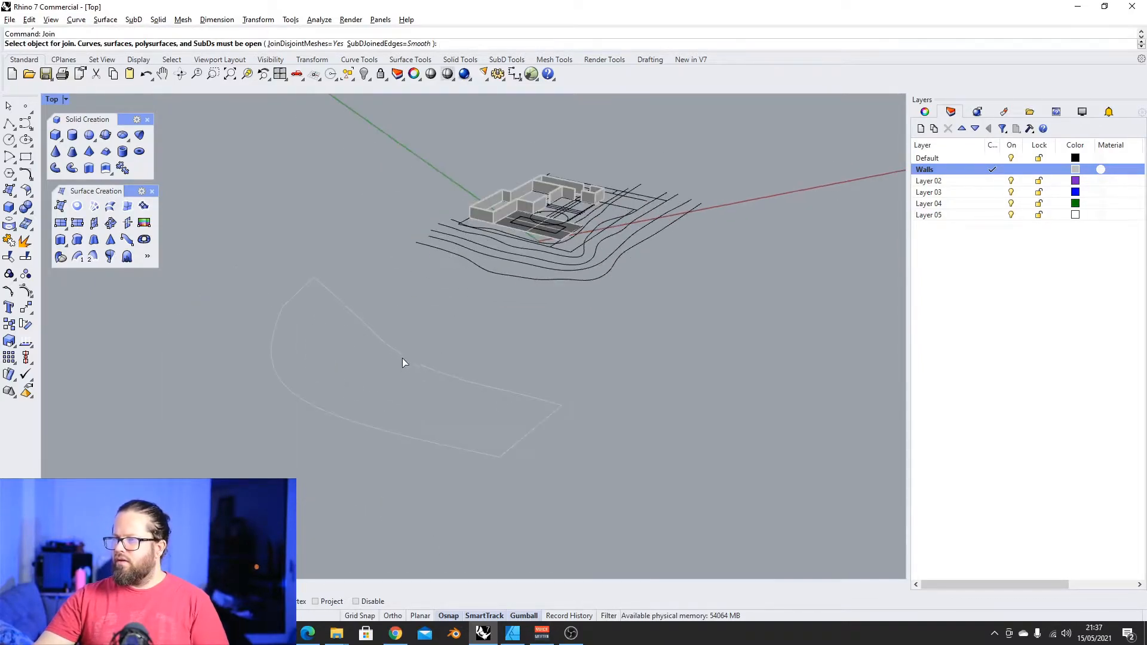
Create a surface from planar curves using the joined curved outline, and select the surface
{"action": "scroll", "coordinate": [372, 336], "scroll_direction": "up", "scroll_amount": 3}
{"action": "left_click", "coordinate": [372, 337]}
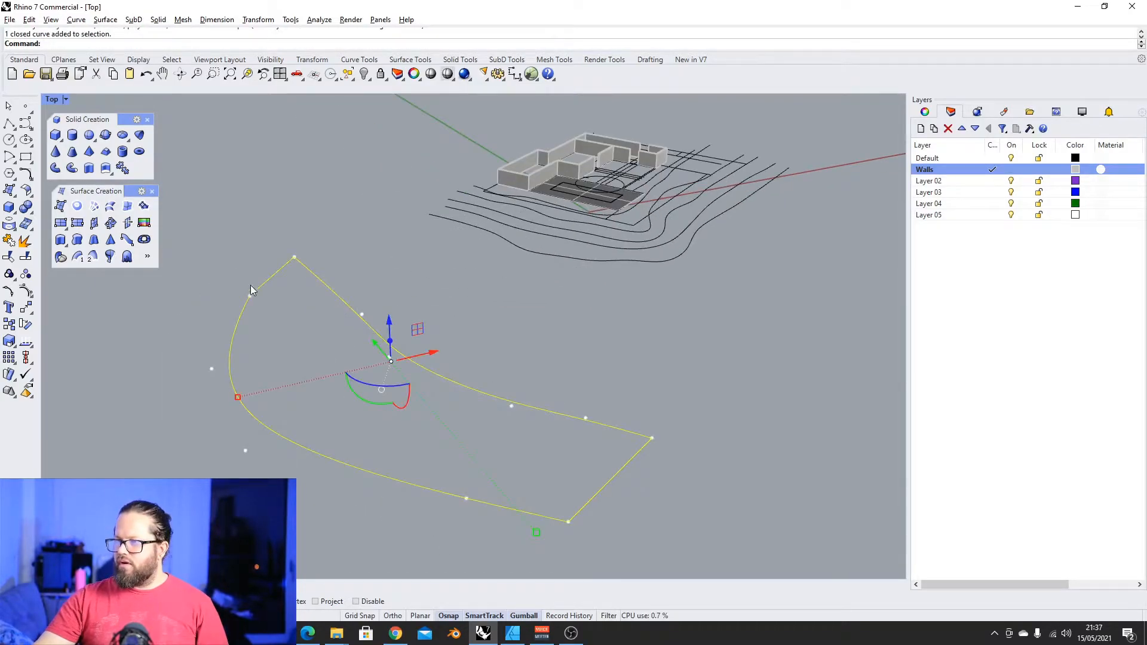
{"action": "left_click", "coordinate": [77, 205]}
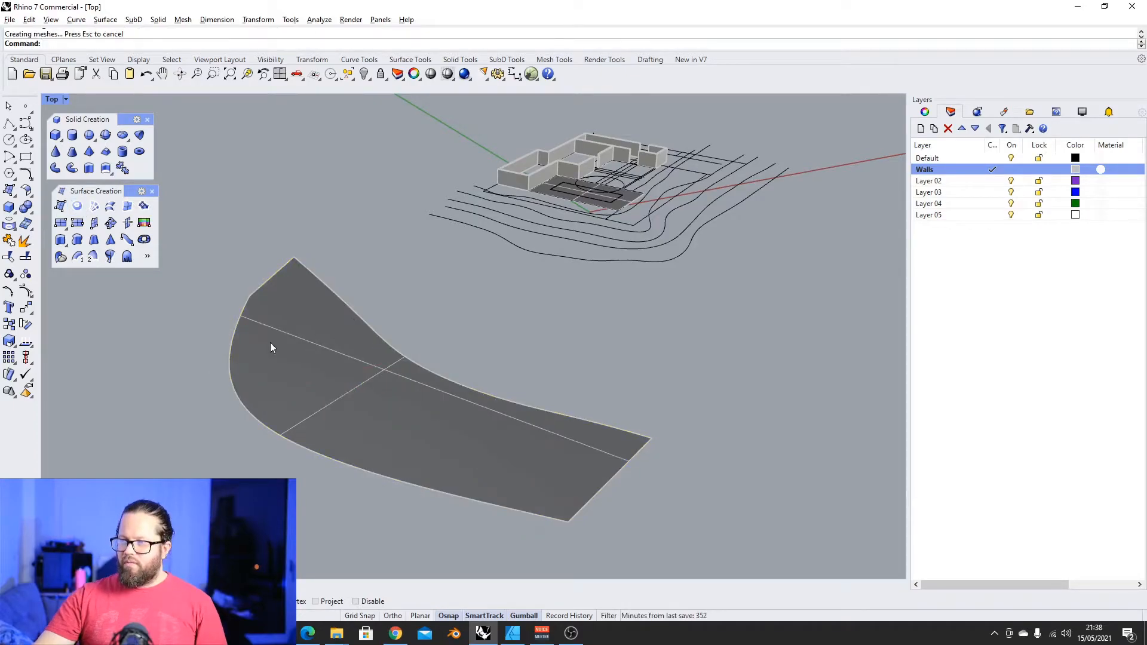
{"action": "left_click", "coordinate": [375, 336]}
{"action": "right_click_drag", "start_coordinate": [318, 349], "coordinate": [351, 360]}
{"action": "scroll", "coordinate": [341, 305], "scroll_direction": "up", "scroll_amount": 3}
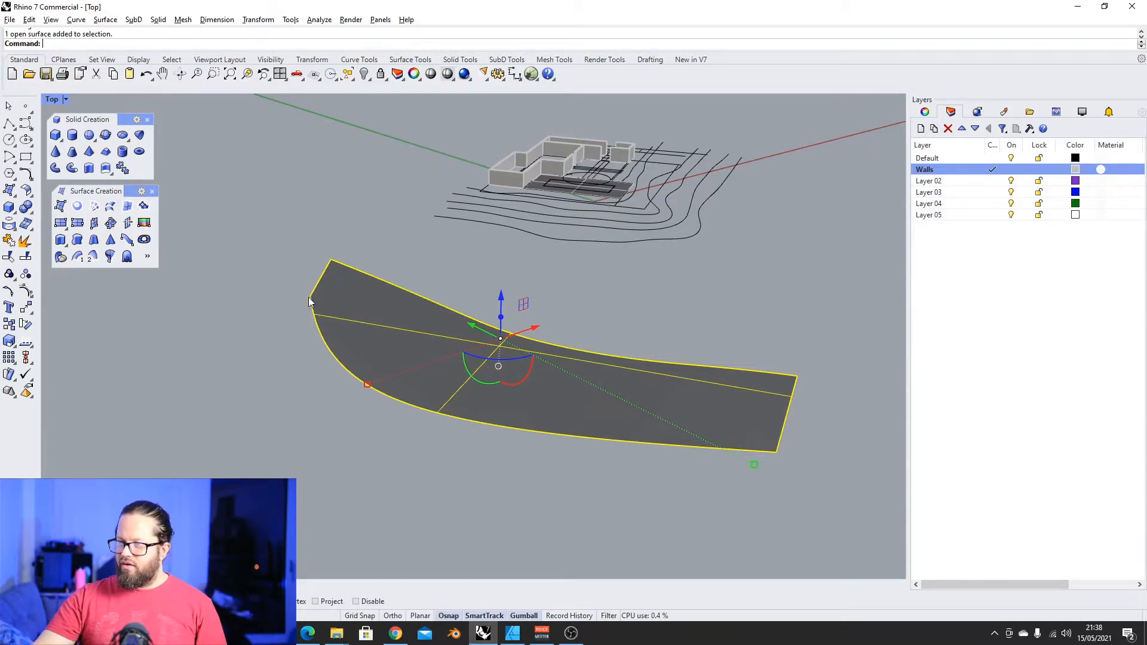
Hide the curved surface's isocurves in its object properties, and show them again
{"action": "key", "text": "F3"}
{"action": "left_click", "coordinate": [990, 375]}
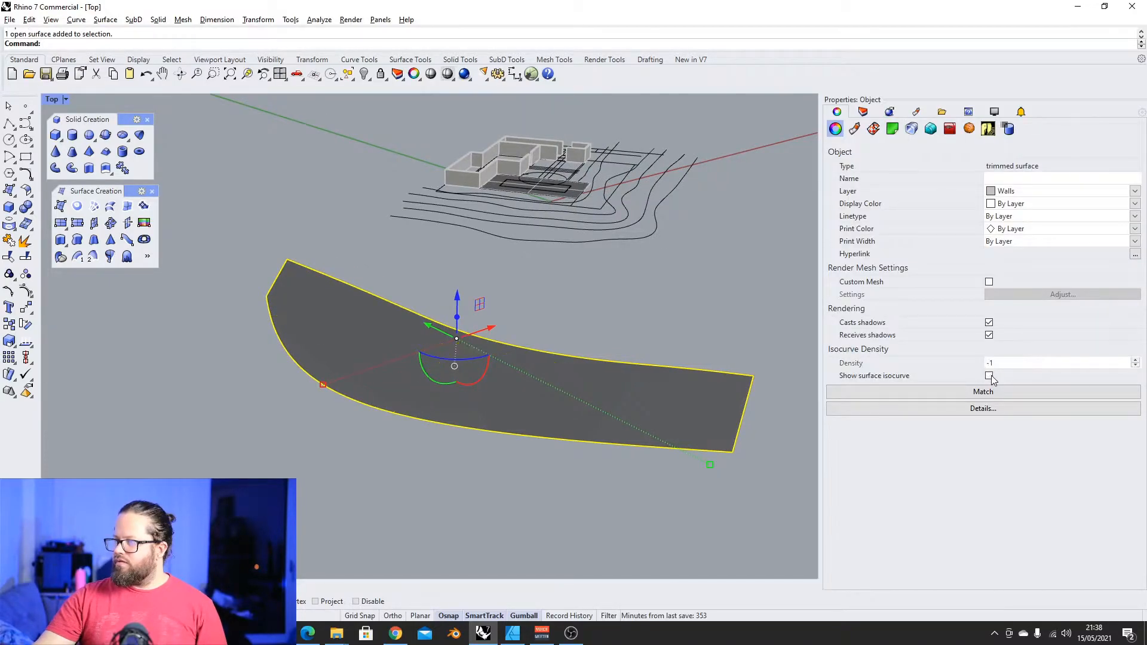
{"action": "left_click", "coordinate": [989, 376]}
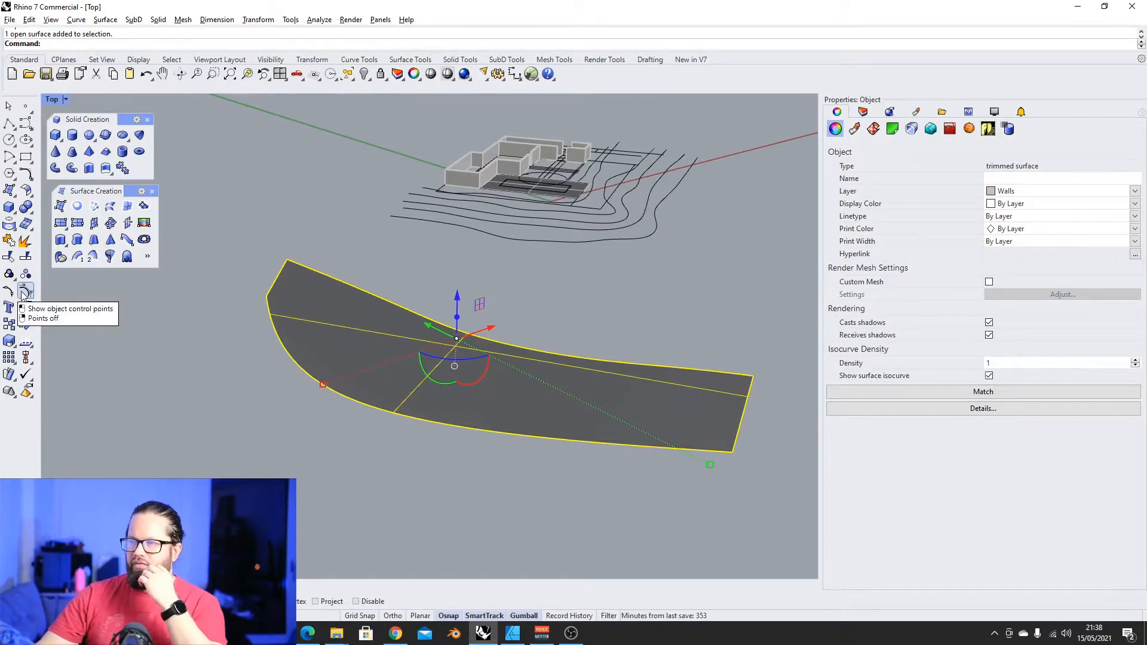
Show the curved surface's control points and examine how they lie around its trimmed shape
{"action": "left_click", "coordinate": [24, 292]}
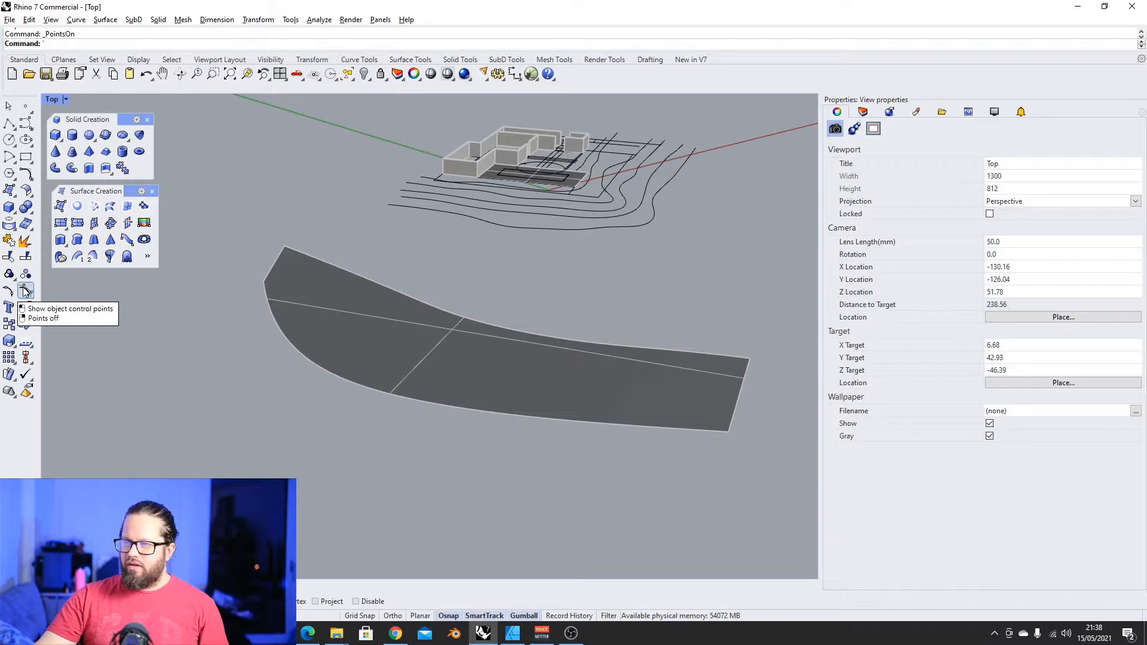
{"action": "left_click", "coordinate": [24, 292]}
{"action": "left_click", "coordinate": [453, 350]}
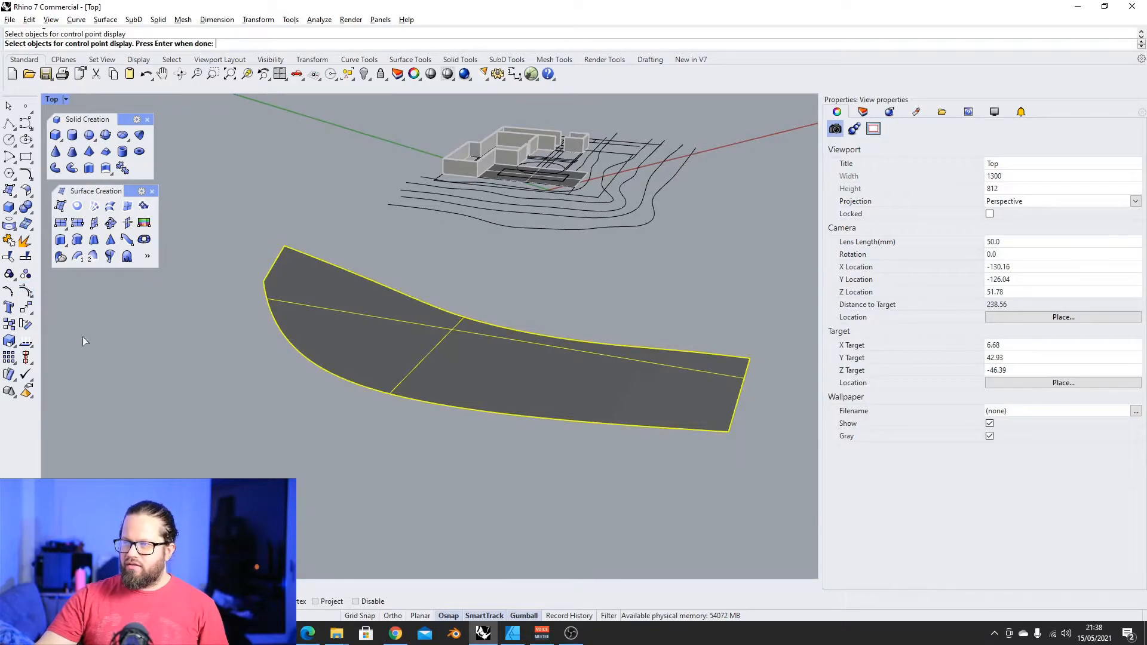
{"action": "left_click", "coordinate": [27, 293]}
{"action": "scroll", "coordinate": [278, 326], "scroll_direction": "down", "scroll_amount": 6}
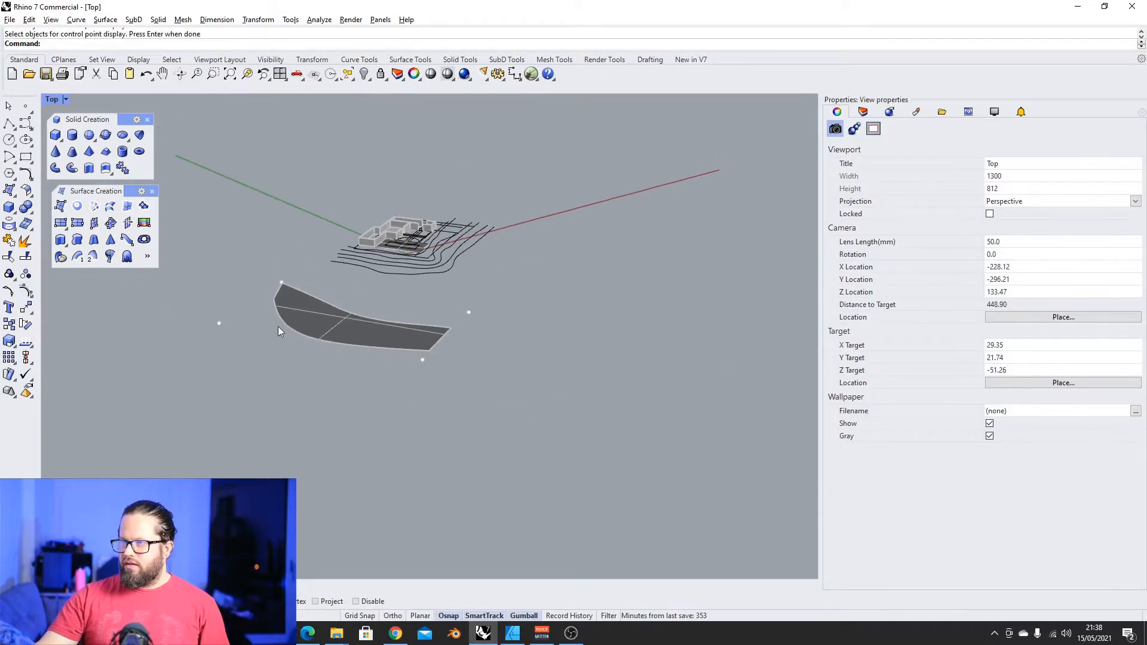
{"action": "right_click_drag", "start_coordinate": [277, 326], "coordinate": [253, 395]}
{"action": "scroll", "coordinate": [232, 385], "scroll_direction": "up", "scroll_amount": 2}
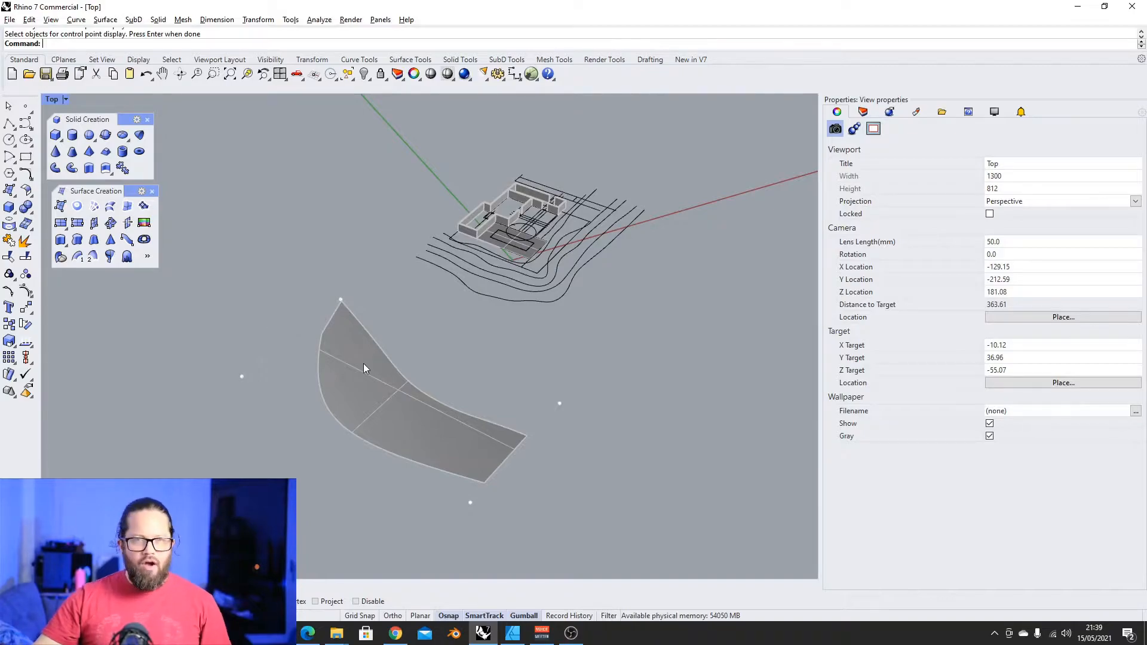
{"action": "right_click_drag", "start_coordinate": [374, 343], "coordinate": [466, 398]}
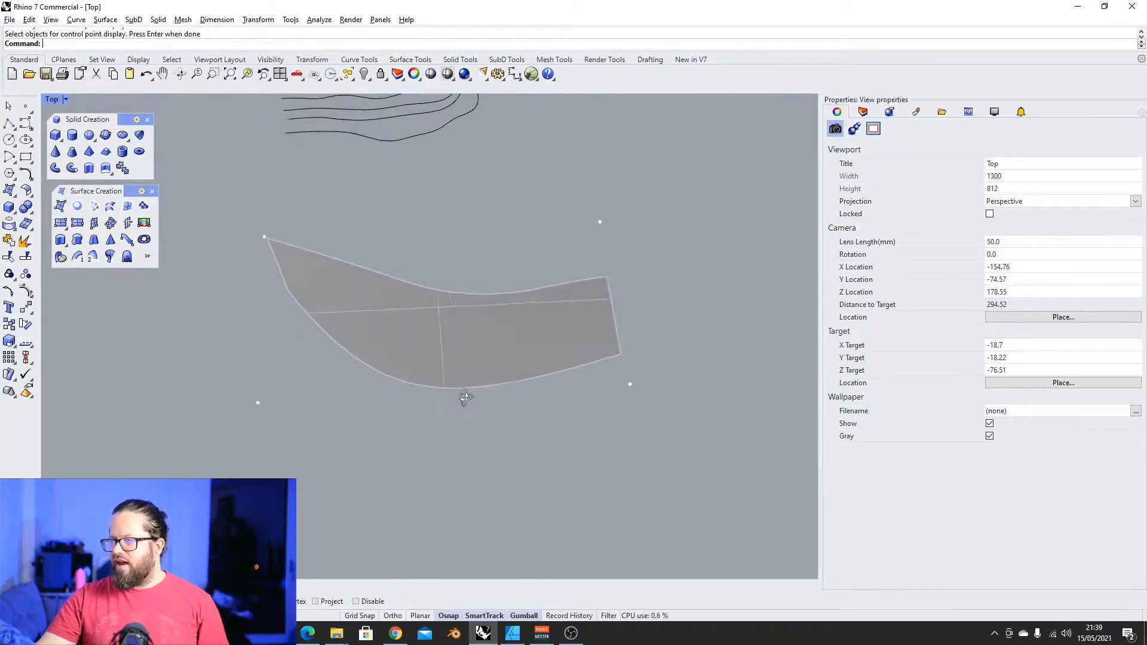
Delete the curved test surface together with its outline curve
{"action": "scroll", "coordinate": [467, 398], "scroll_direction": "down", "scroll_amount": 5}
{"action": "left_click_drag", "start_coordinate": [298, 284], "coordinate": [658, 479]}
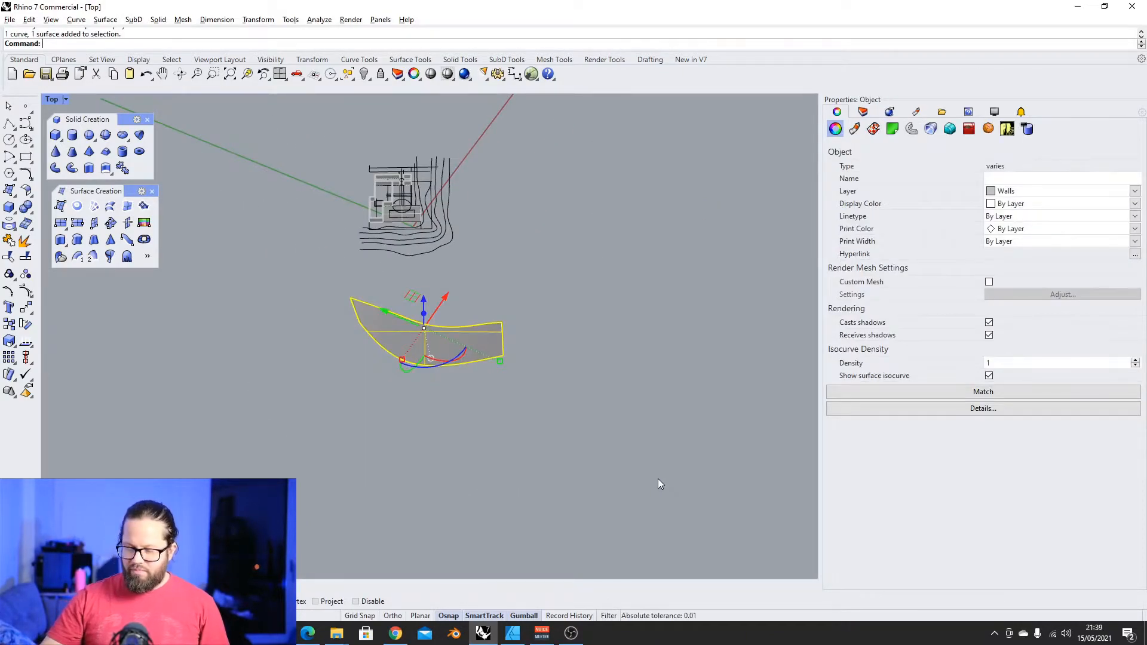
{"action": "key", "text": "Delete"}
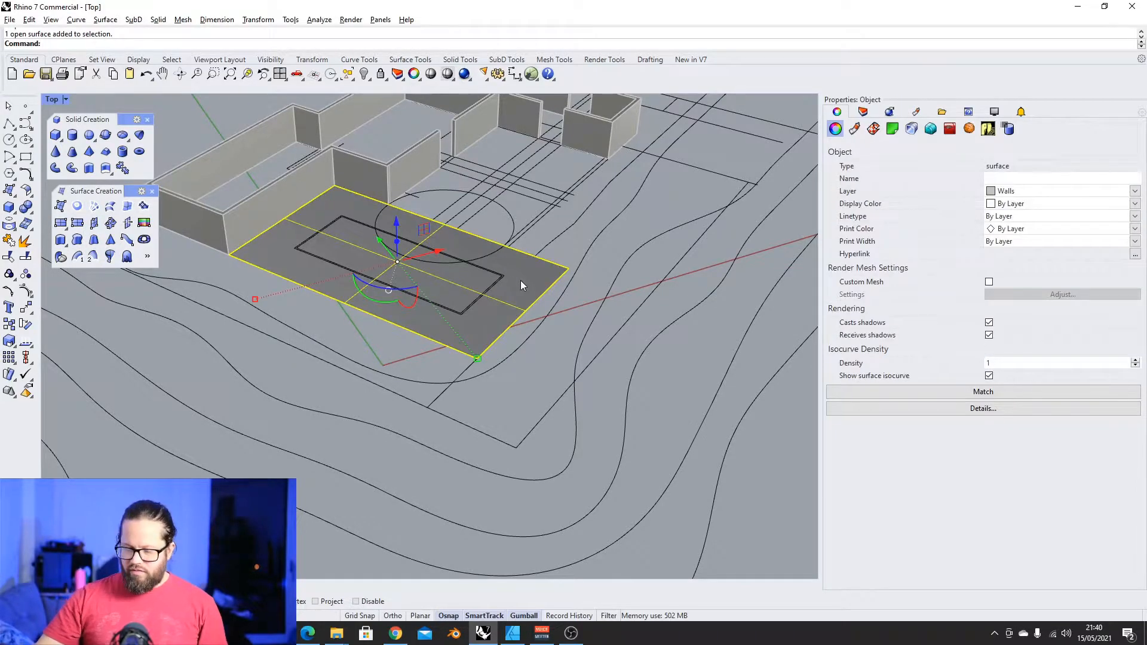
Delete the flat surface over the ground outline and model a thin box slab in its place
{"action": "key", "text": "Delete"}
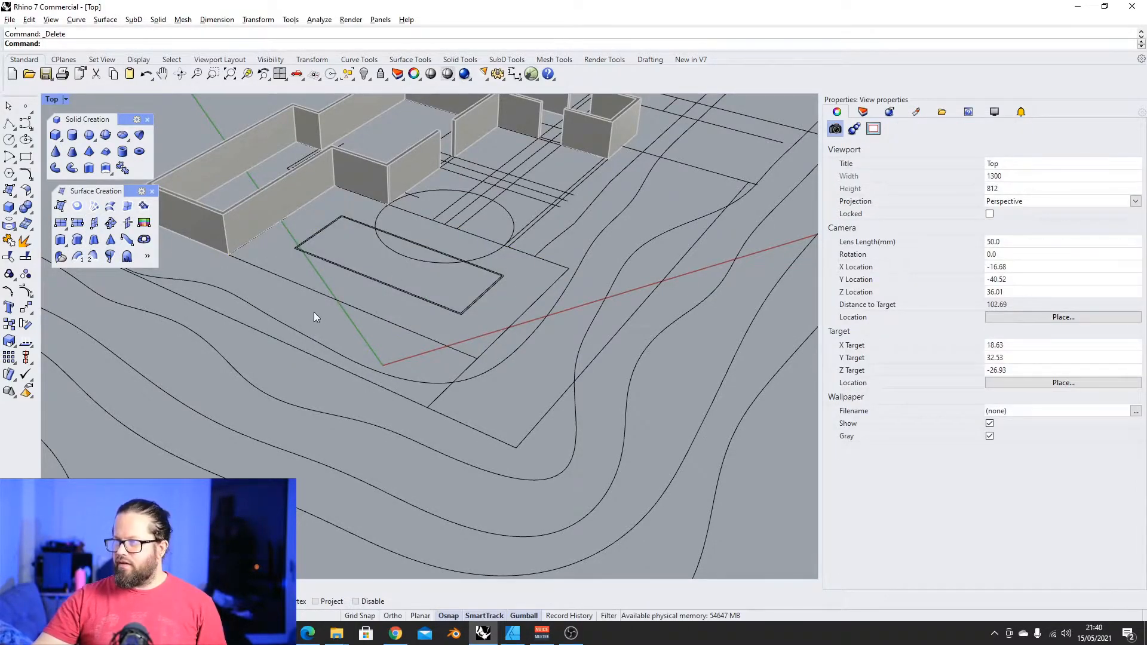
{"action": "right_click", "coordinate": [55, 135]}
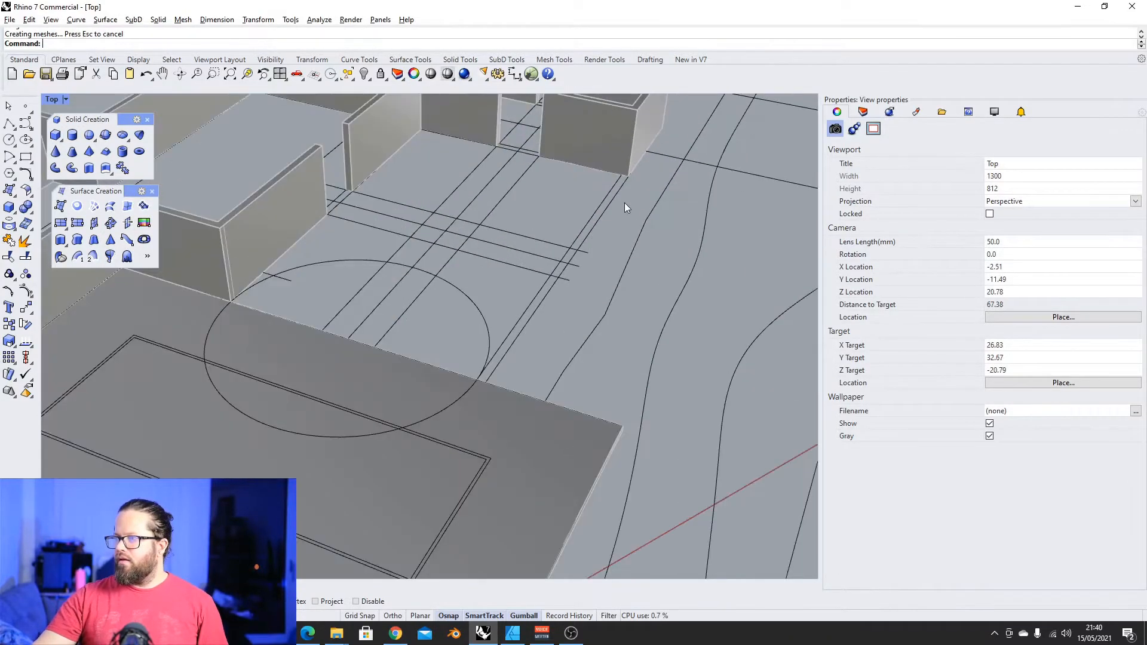
Create a vertical plane surface along the outer wall line from the ground slab's edge to the corner room, as high as the existing walls
{"action": "left_click", "coordinate": [609, 200], "text": "shift"}
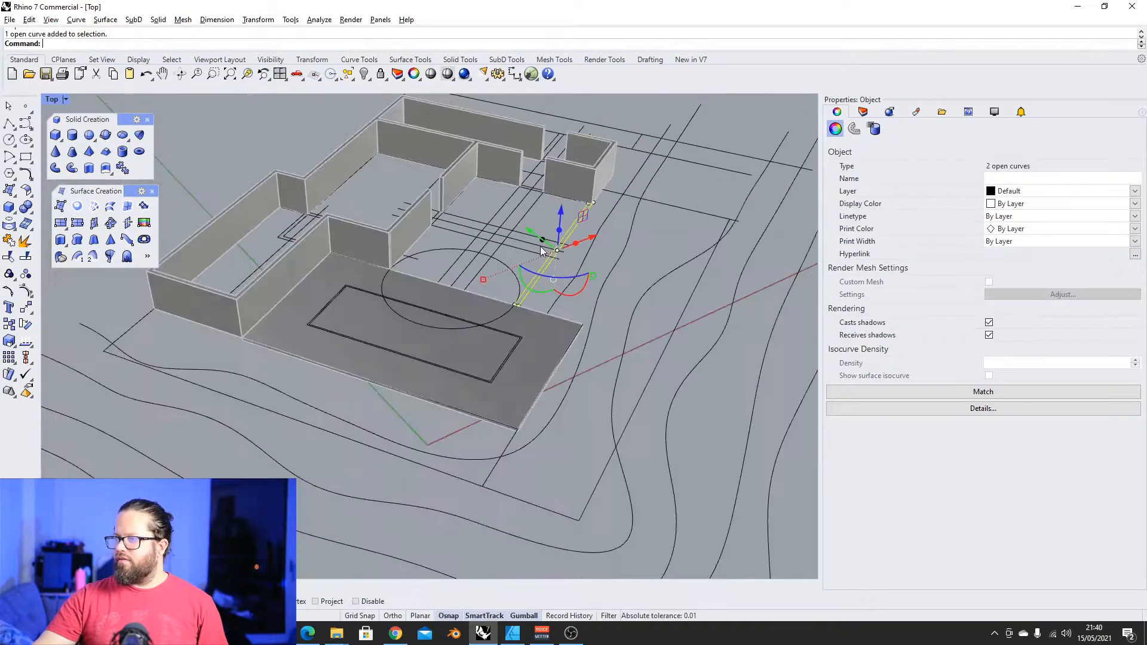
{"action": "scroll", "coordinate": [541, 248], "scroll_direction": "down", "scroll_amount": 4}
{"action": "scroll", "coordinate": [582, 221], "scroll_direction": "up", "scroll_amount": 7}
{"action": "left_click", "coordinate": [561, 240]}
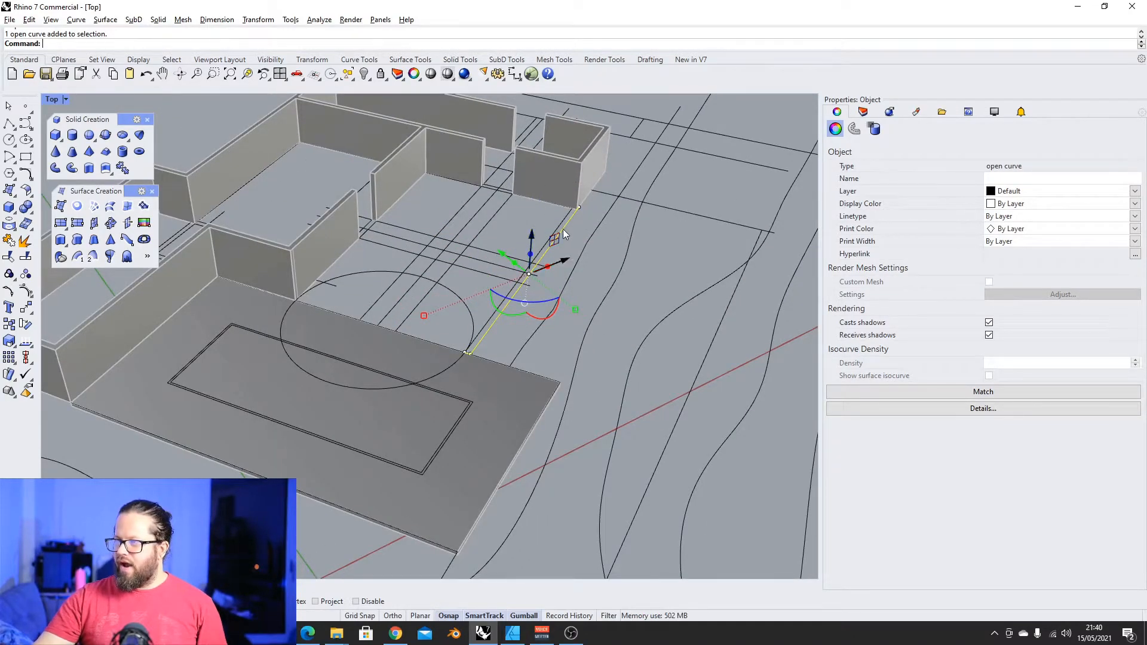
{"action": "left_click", "coordinate": [94, 229]}
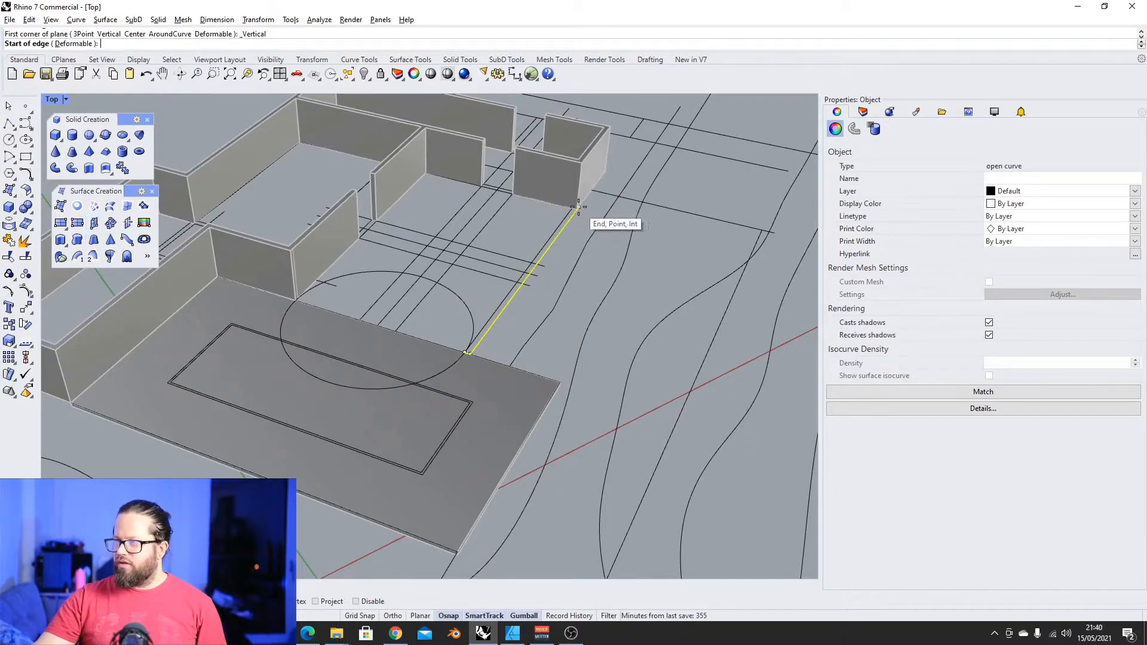
{"action": "scroll", "coordinate": [604, 222], "scroll_direction": "up", "scroll_amount": 3}
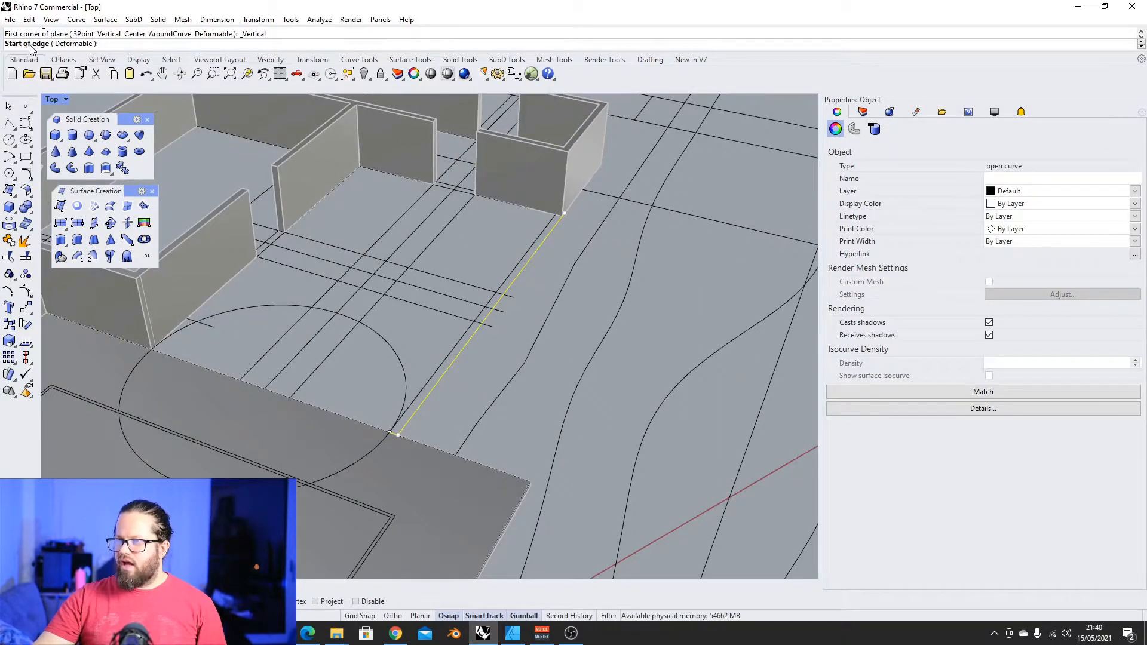
{"action": "left_click", "coordinate": [397, 434]}
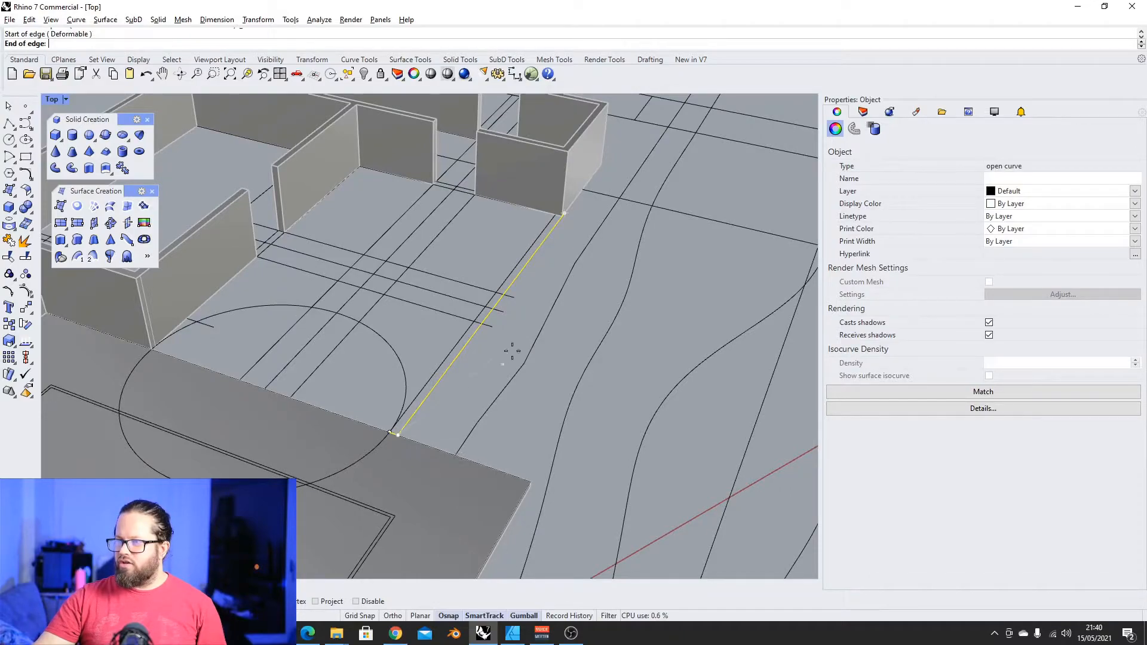
{"action": "left_click", "coordinate": [563, 218]}
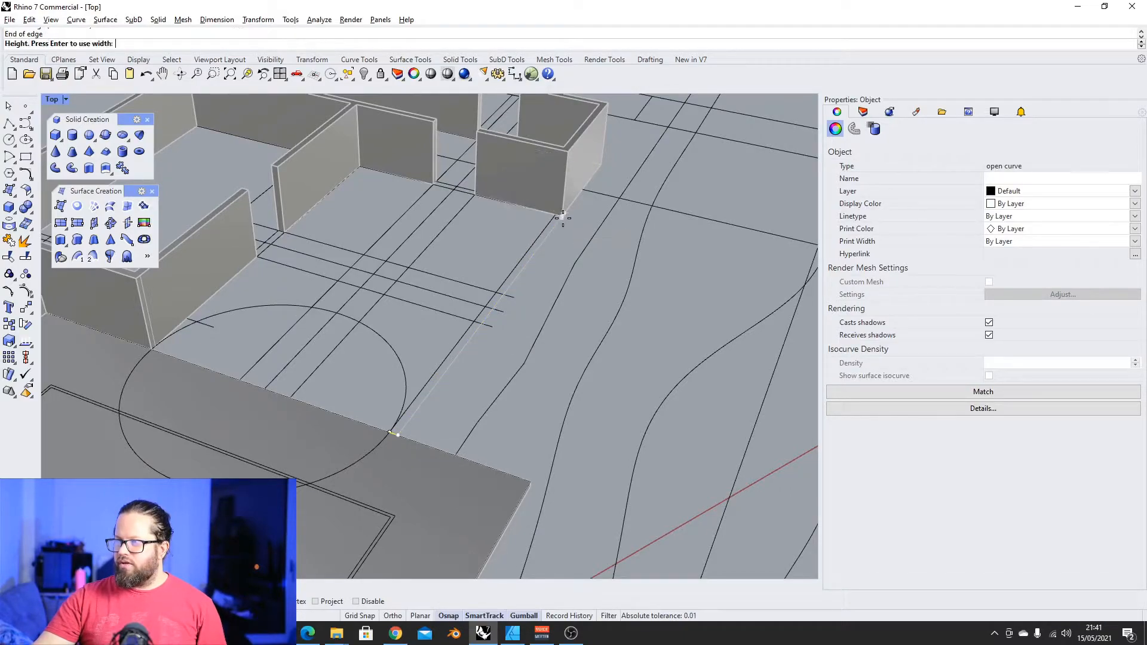
{"action": "left_click", "coordinate": [569, 156]}
Extrude the vertical surface into a solid wall, taking its thickness from the parallel inner plan line
{"action": "left_click", "coordinate": [537, 244]}
{"action": "right_click_drag", "start_coordinate": [537, 243], "coordinate": [614, 199]}
{"action": "scroll", "coordinate": [508, 261], "scroll_direction": "up", "scroll_amount": 5}
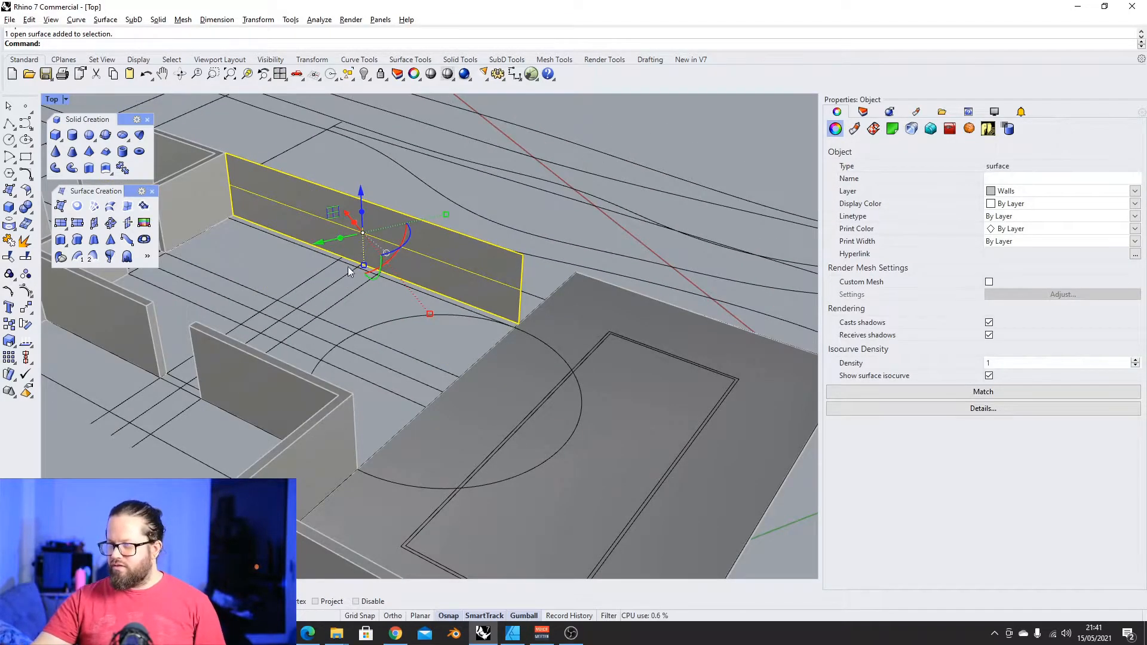
{"action": "scroll", "coordinate": [304, 212], "scroll_direction": "down", "scroll_amount": 5}
{"action": "scroll", "coordinate": [359, 215], "scroll_direction": "up", "scroll_amount": 5}
{"action": "type", "text": "ExtrudeCrv"}
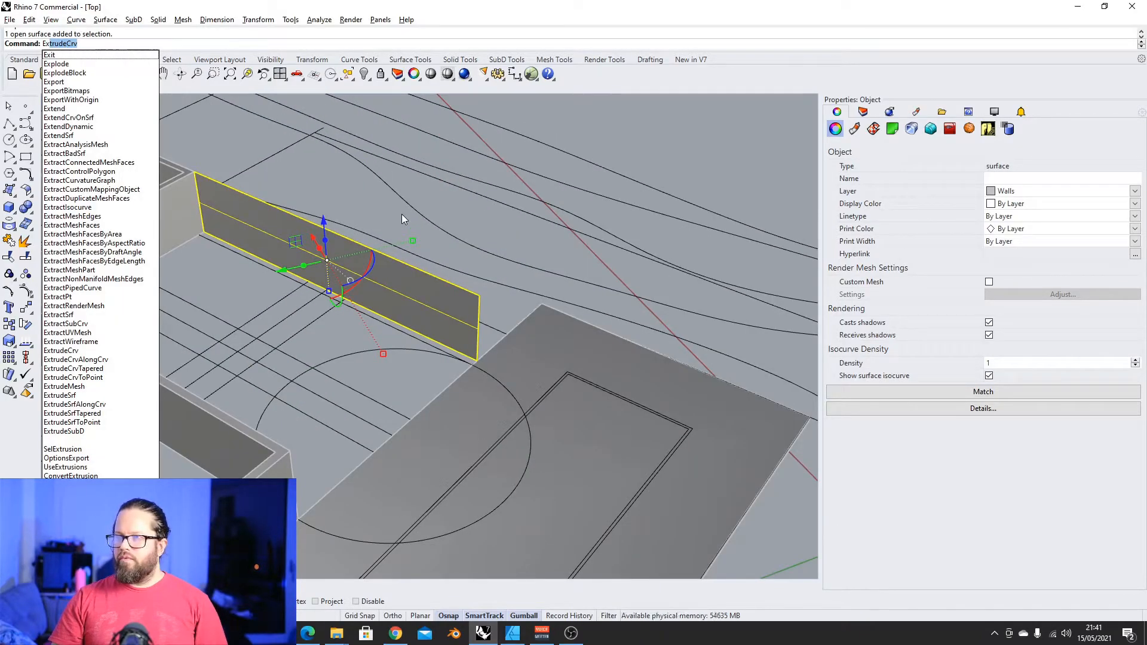
{"action": "key", "text": "Down"}
{"action": "key", "text": "Down"}
{"action": "key", "text": "Down"}
{"action": "key", "text": "Down"}
{"action": "key", "text": "Down"}
{"action": "type", "text": "tr"}
{"action": "key", "text": "Down"}
{"action": "key", "text": "Down"}
{"action": "key", "text": "Down"}
{"action": "key", "text": "Down"}
{"action": "key", "text": "Down"}
{"action": "key", "text": "Down"}
{"action": "key", "text": "Down"}
{"action": "key", "text": "Down"}
{"action": "key", "text": "Down"}
{"action": "key", "text": "Down"}
{"action": "key", "text": "Down"}
{"action": "key", "text": "Down"}
{"action": "key", "text": "Down"}
{"action": "key", "text": "Down"}
{"action": "key", "text": "Down"}
{"action": "key", "text": "Down"}
{"action": "key", "text": "Down"}
{"action": "key", "text": "Down"}
{"action": "key", "text": "Down"}
{"action": "key", "text": "Down"}
{"action": "key", "text": "Down"}
{"action": "key", "text": "Down"}
{"action": "key", "text": "Return"}
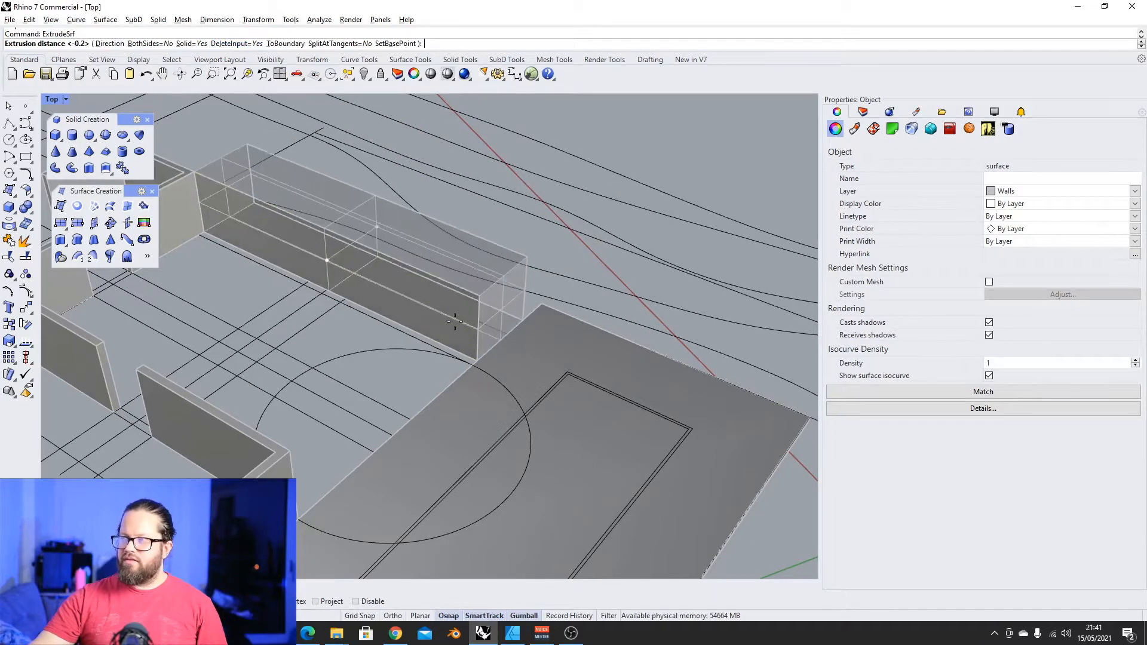
{"action": "scroll", "coordinate": [323, 256], "scroll_direction": "up", "scroll_amount": 3}
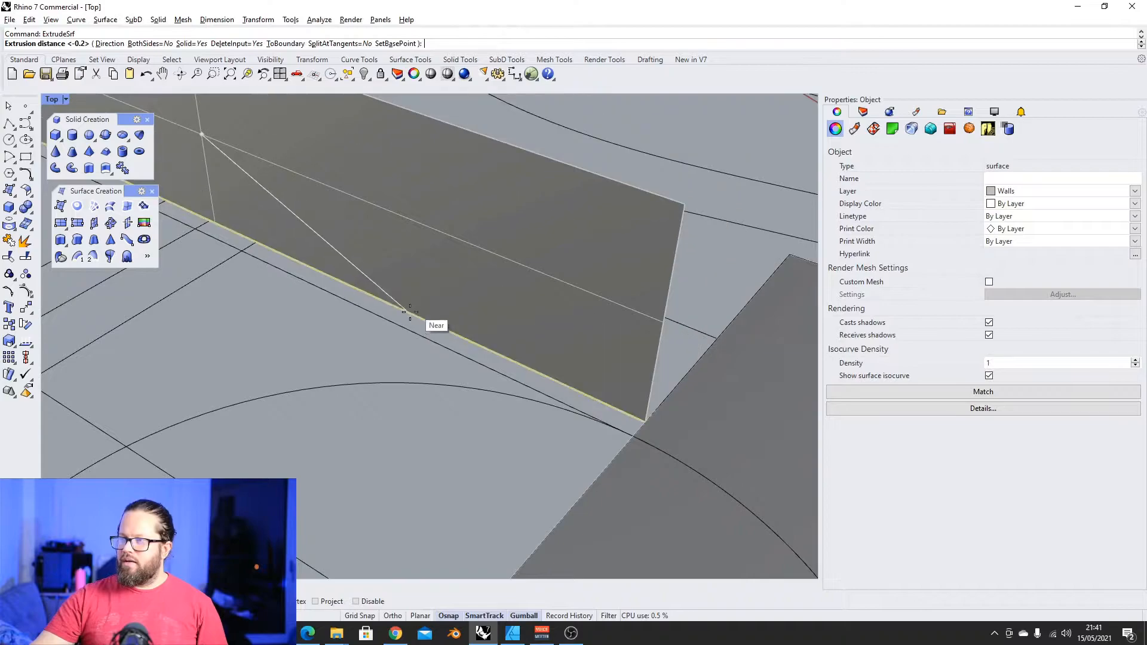
{"action": "left_click", "coordinate": [393, 322]}
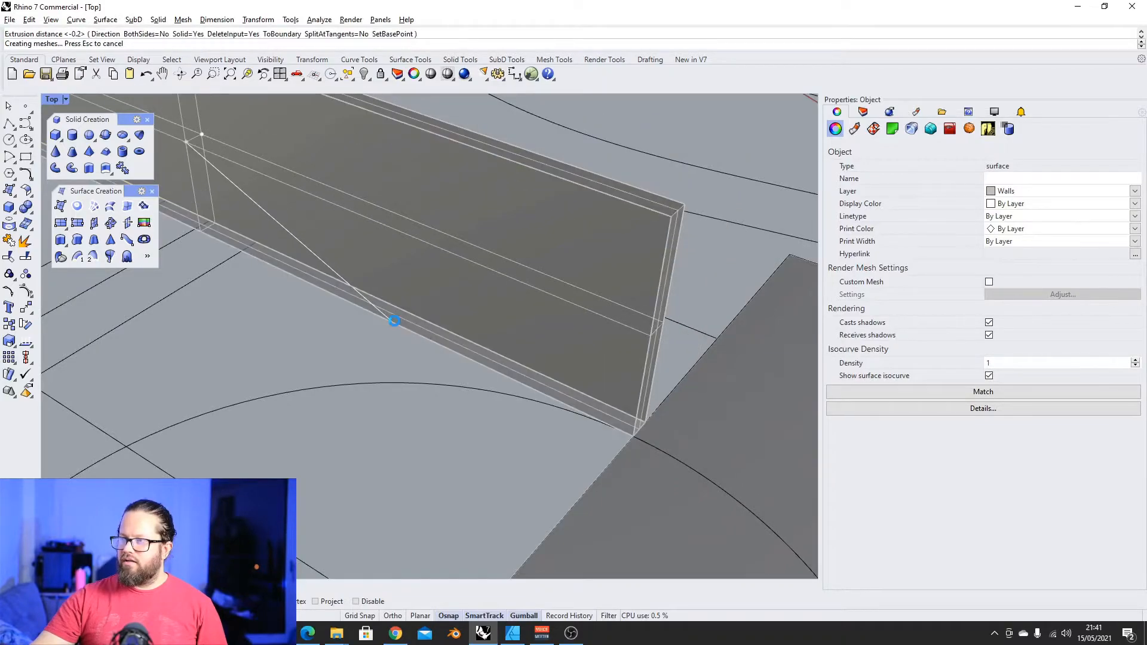
Delete the wall extruded from the vertical surface
{"action": "scroll", "coordinate": [358, 286], "scroll_direction": "down", "scroll_amount": 10}
{"action": "scroll", "coordinate": [289, 220], "scroll_direction": "up", "scroll_amount": 8}
{"action": "left_click", "coordinate": [457, 288]}
{"action": "key", "text": "Delete"}
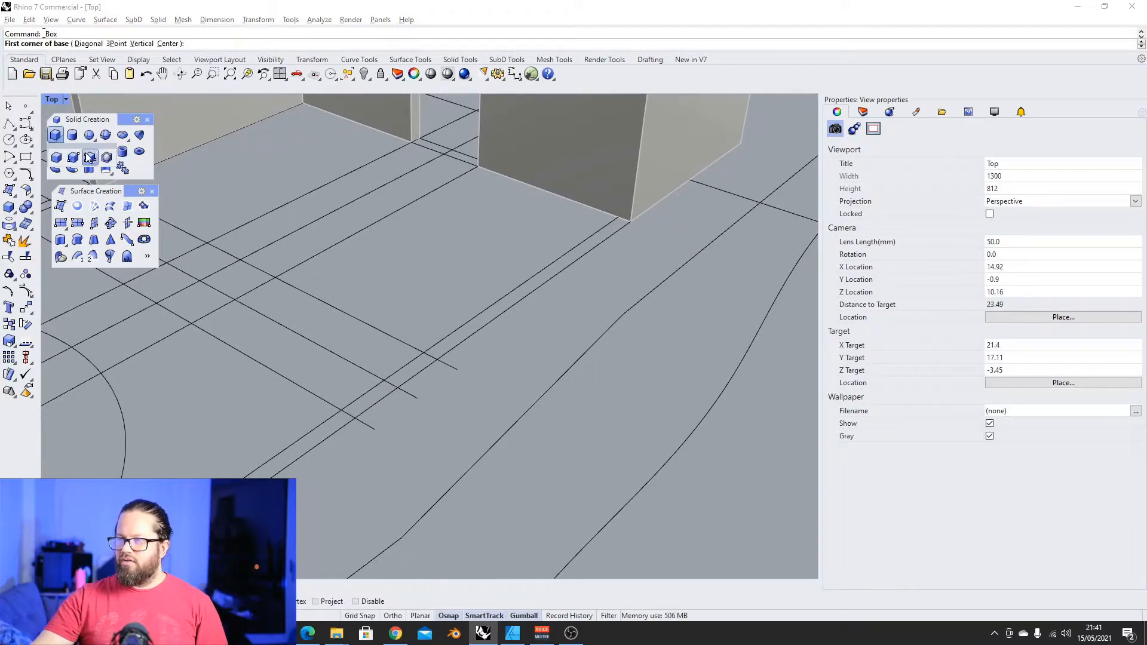
Model the same wall as a box between the two plan lines, from the corner room to the ground slab, as high as the existing walls
{"action": "right_click", "coordinate": [55, 135]}
{"action": "left_click", "coordinate": [626, 222]}
{"action": "left_click", "coordinate": [629, 223]}
{"action": "scroll", "coordinate": [583, 238], "scroll_direction": "down", "scroll_amount": 4}
{"action": "left_click", "coordinate": [285, 459]}
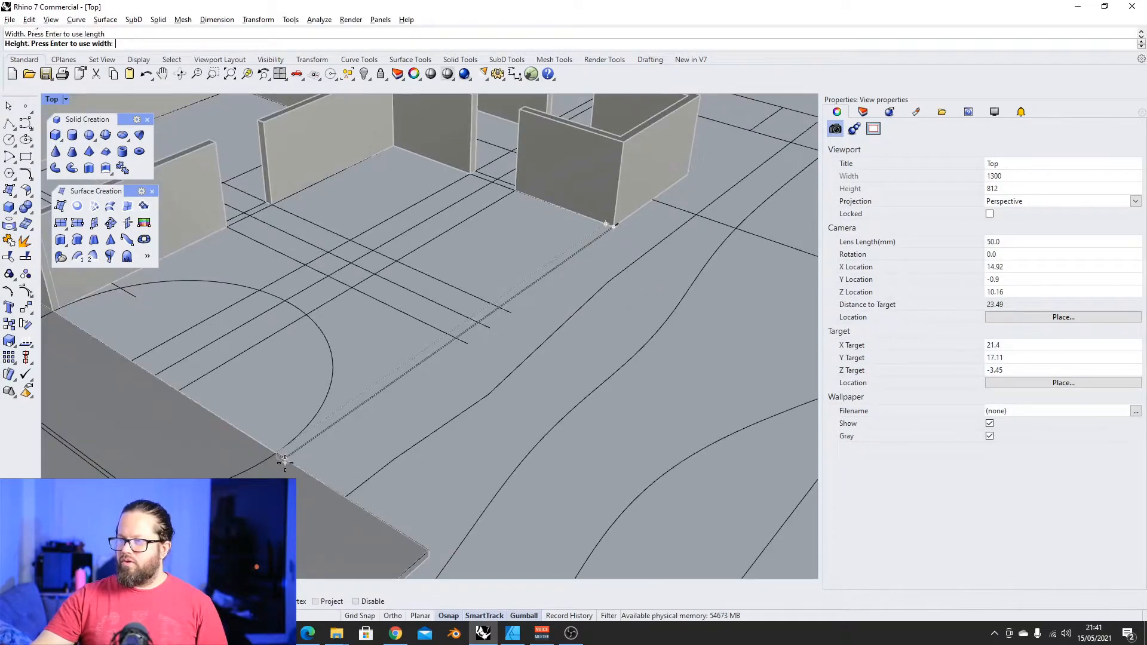
{"action": "right_click_drag", "start_coordinate": [524, 246], "coordinate": [373, 292]}
{"action": "scroll", "coordinate": [374, 293], "scroll_direction": "down", "scroll_amount": 8}
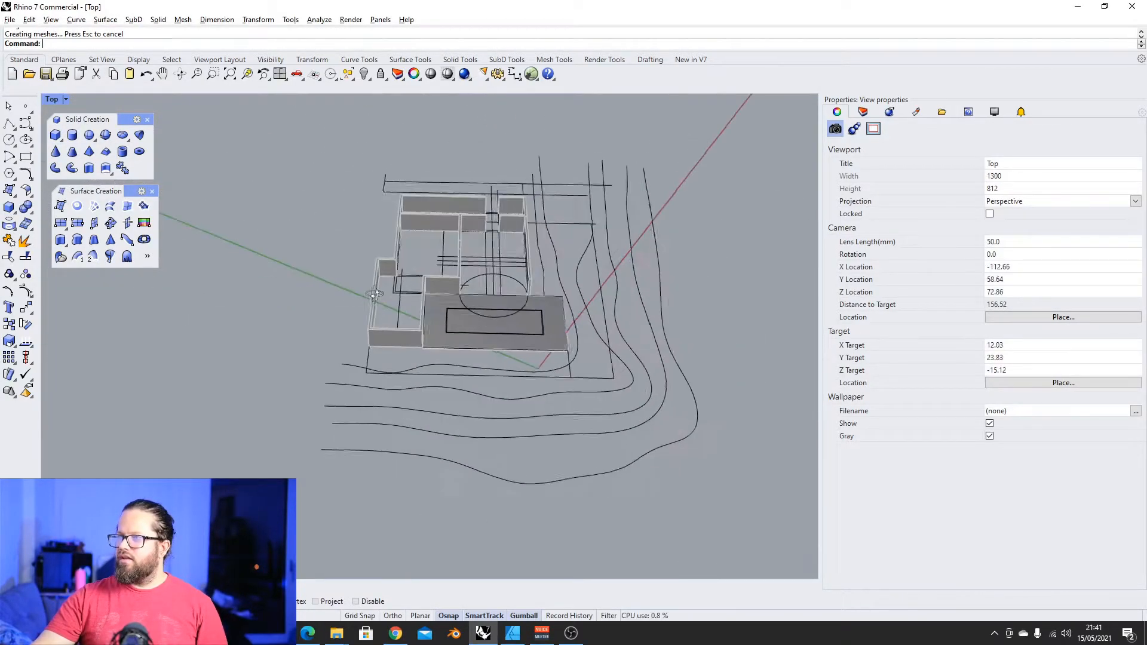
{"action": "scroll", "coordinate": [539, 235], "scroll_direction": "up", "scroll_amount": 10}
{"action": "right_click_drag", "start_coordinate": [539, 235], "coordinate": [464, 281]}
{"action": "left_click", "coordinate": [451, 241]}
{"action": "scroll", "coordinate": [421, 217], "scroll_direction": "down", "scroll_amount": 4}
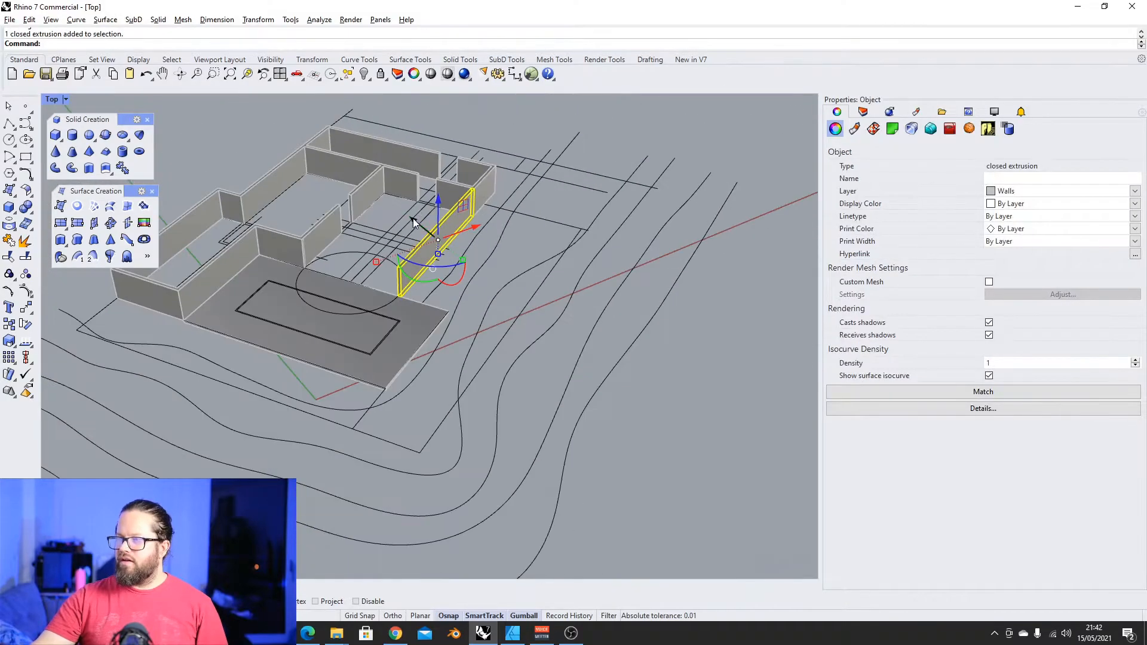
{"action": "scroll", "coordinate": [449, 200], "scroll_direction": "up", "scroll_amount": 5}
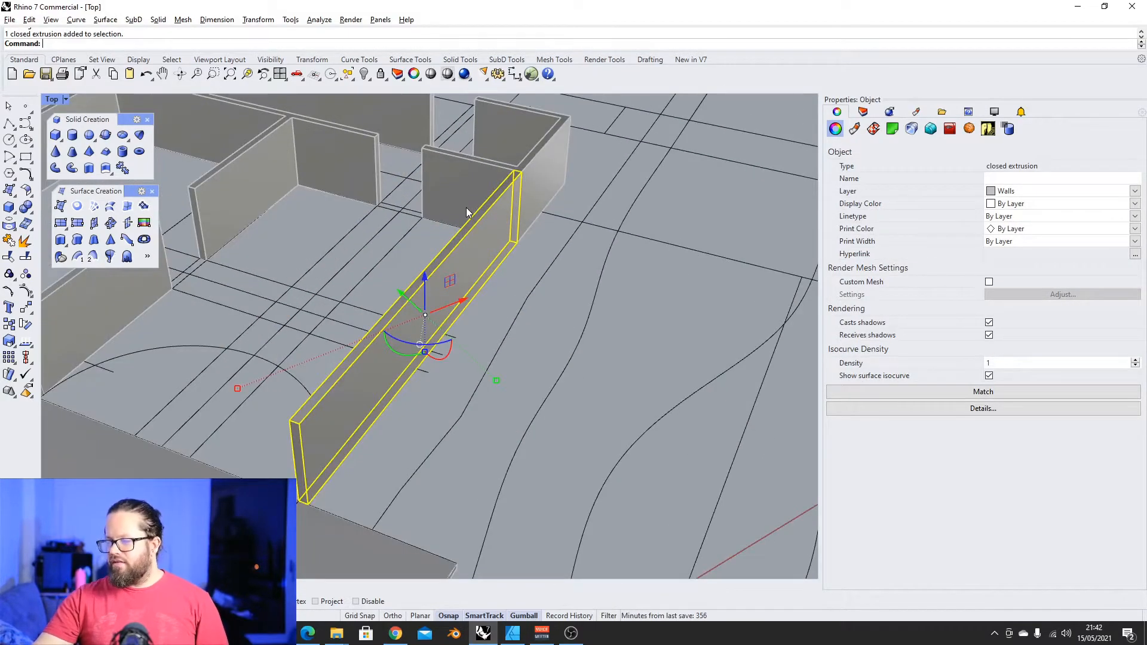
{"action": "scroll", "coordinate": [493, 243], "scroll_direction": "down", "scroll_amount": 3}
{"action": "key", "text": "Escape"}
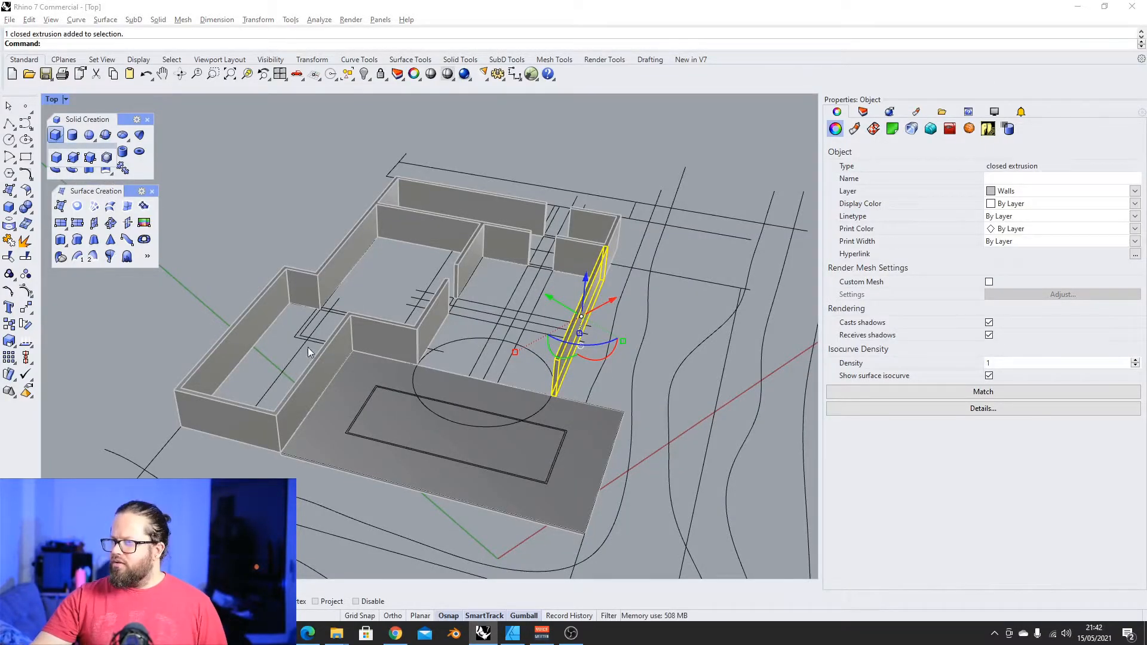
{"action": "scroll", "coordinate": [297, 345], "scroll_direction": "down", "scroll_amount": 7}
{"action": "right_click_drag", "start_coordinate": [299, 347], "coordinate": [144, 288]}
{"action": "scroll", "coordinate": [481, 344], "scroll_direction": "up", "scroll_amount": 6}
{"action": "scroll", "coordinate": [472, 338], "scroll_direction": "down", "scroll_amount": 7}
{"action": "scroll", "coordinate": [142, 287], "scroll_direction": "up", "scroll_amount": 8}
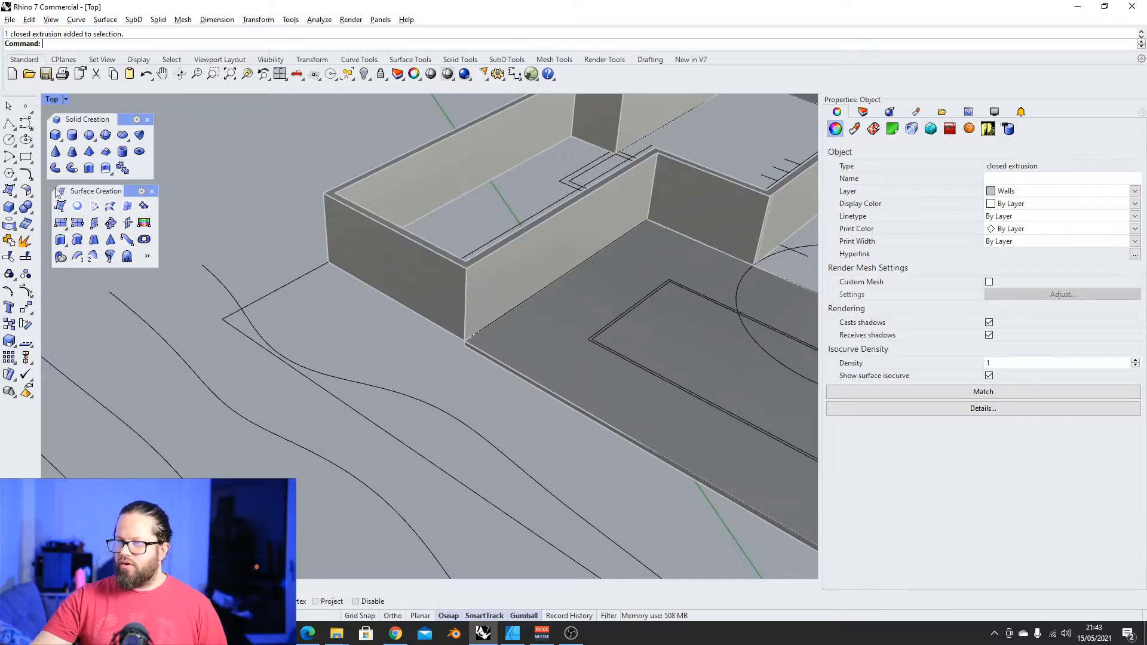
{"action": "left_click", "coordinate": [55, 136]}
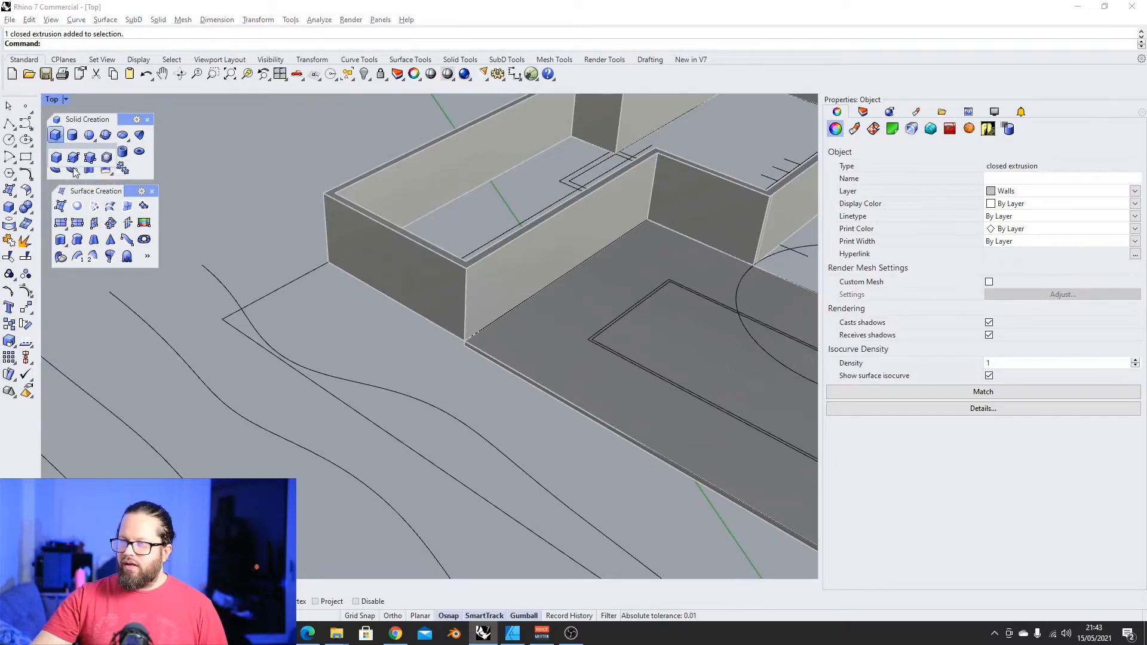
{"action": "left_click", "coordinate": [73, 157]}
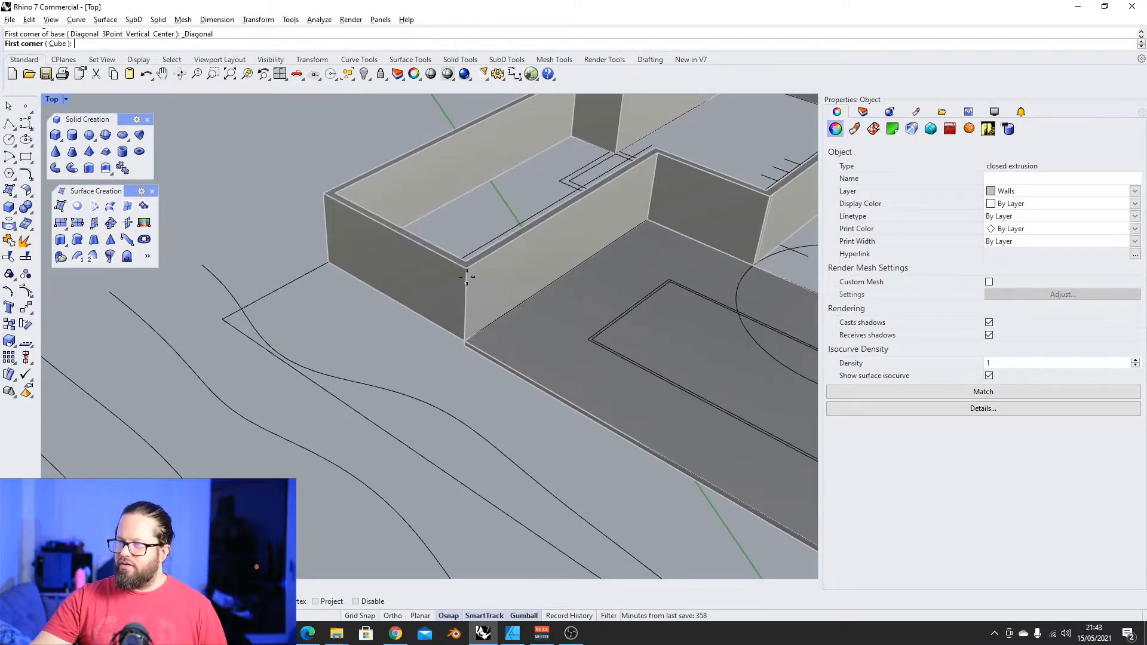
{"action": "key", "text": "Escape"}
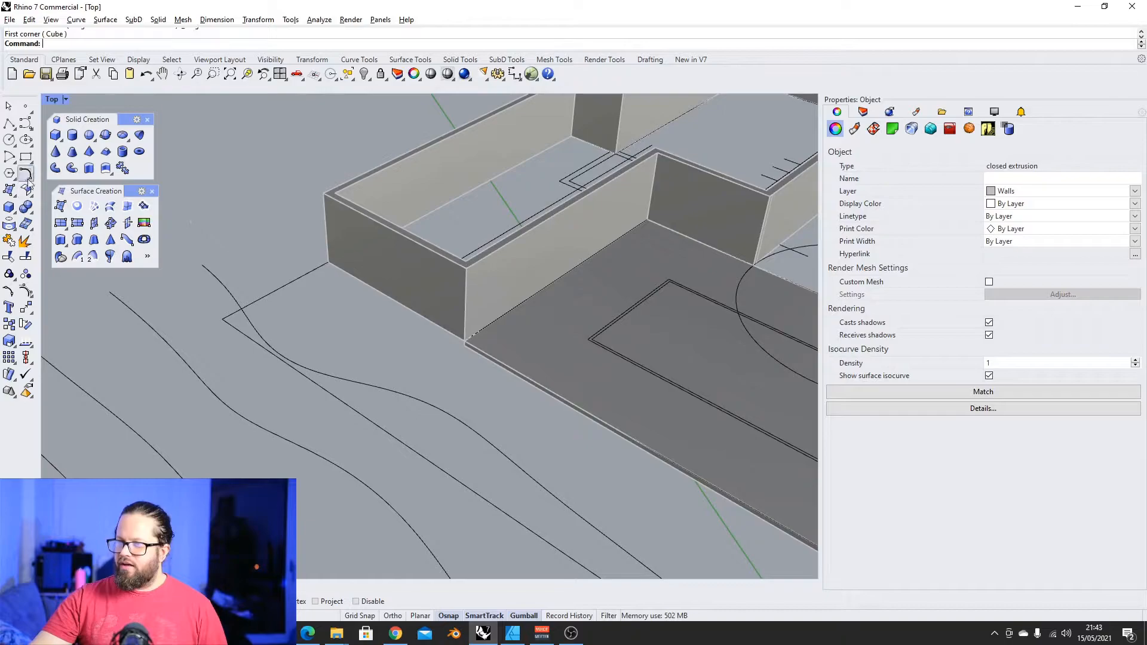
{"action": "left_click", "coordinate": [59, 140]}
{"action": "key", "text": "Escape"}
{"action": "key", "text": "Delete"}
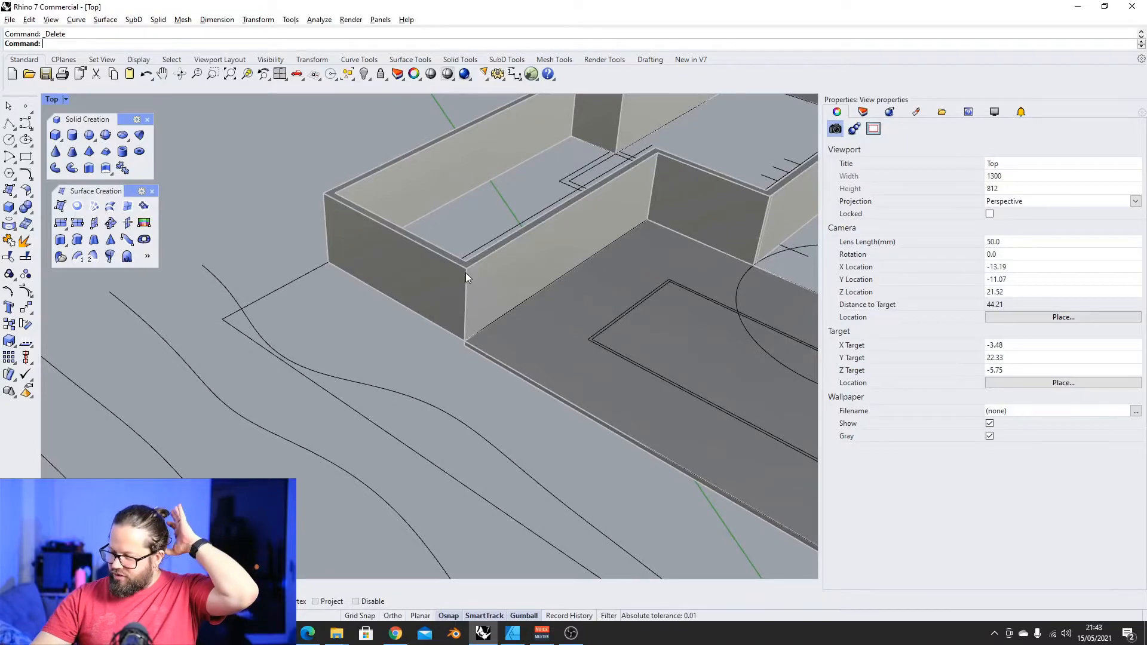
Try to create a diagonal box from the site outline's corner to the upper corner of the nearby wing wall
{"action": "left_click", "coordinate": [59, 139]}
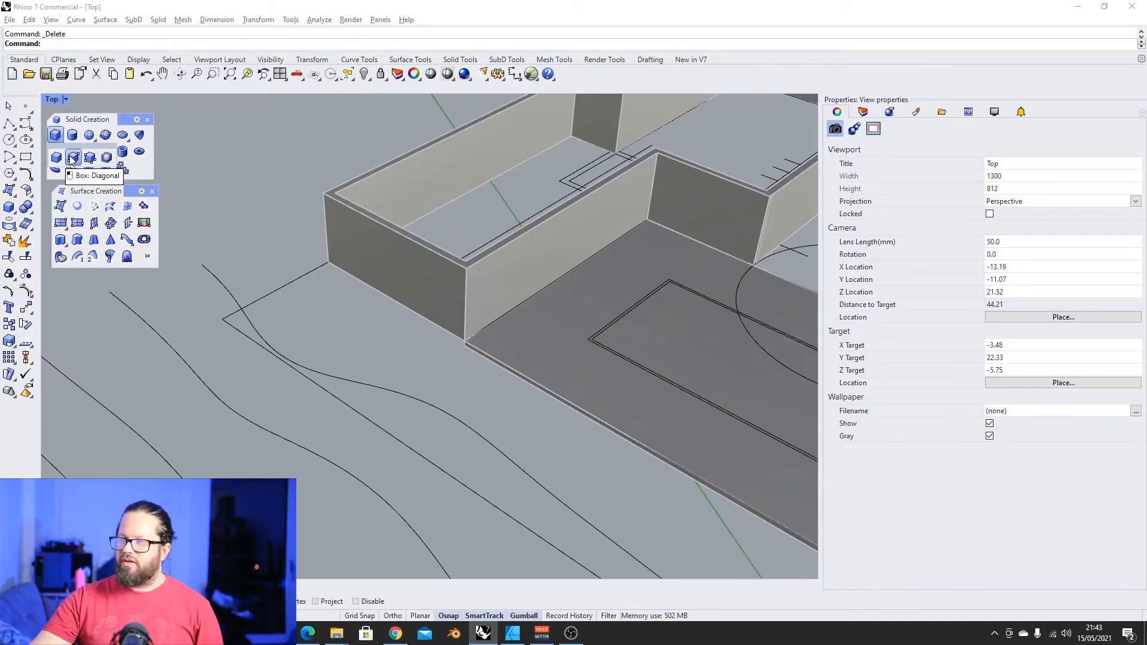
{"action": "left_click", "coordinate": [74, 160]}
{"action": "left_click", "coordinate": [222, 319]}
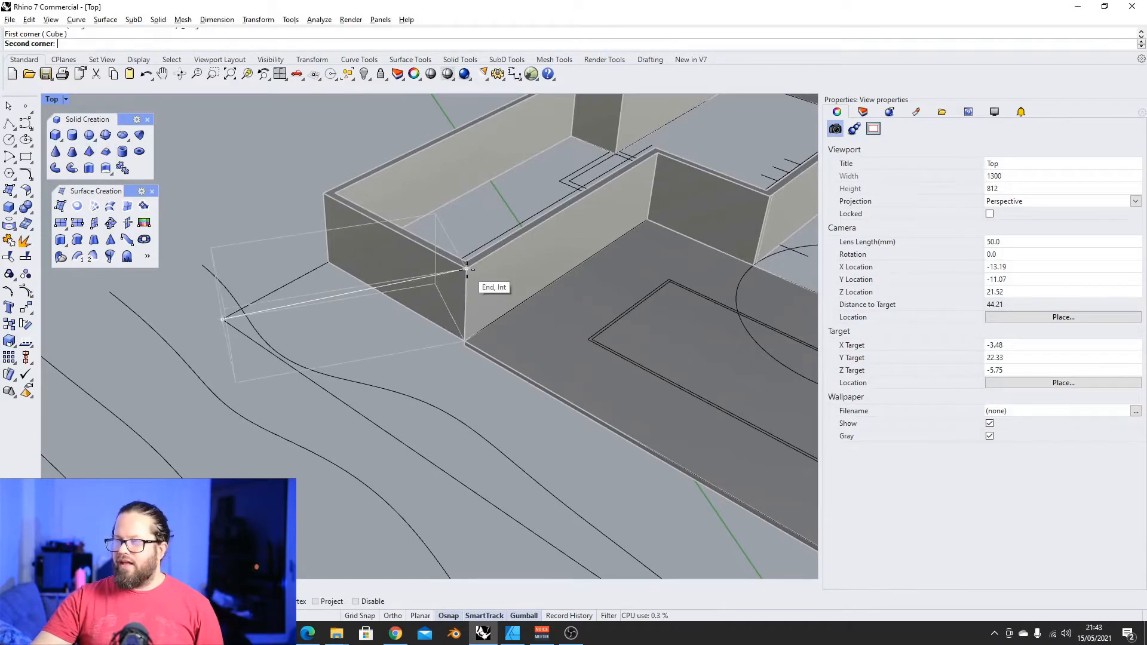
{"action": "right_click_drag", "start_coordinate": [294, 412], "coordinate": [335, 380]}
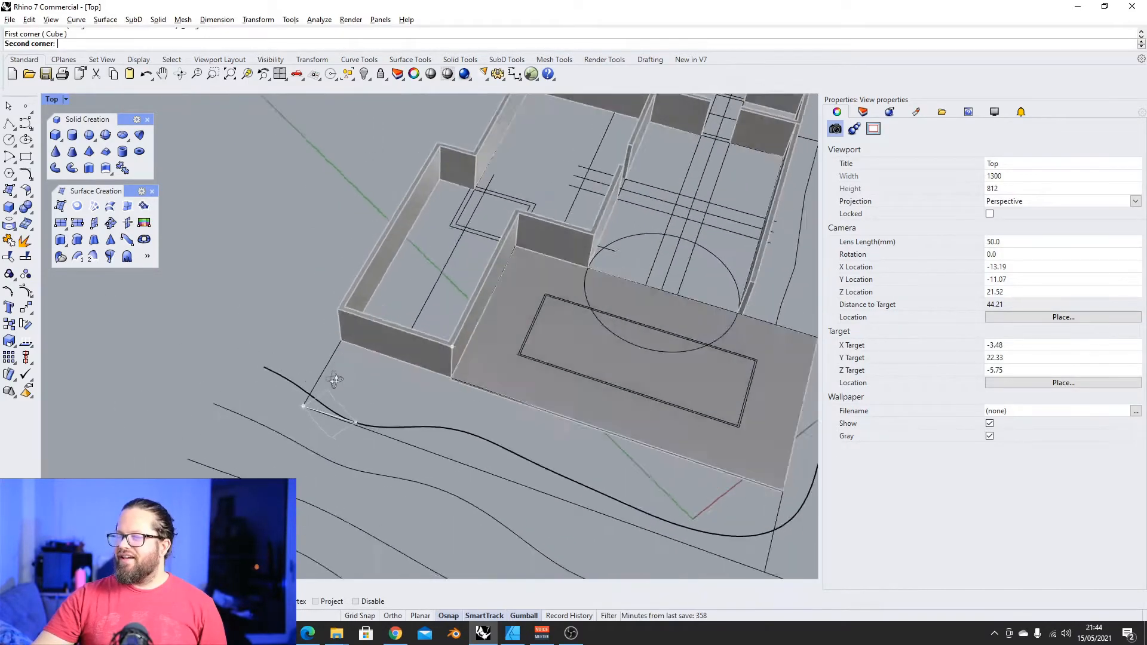
{"action": "scroll", "coordinate": [334, 380], "scroll_direction": "down", "scroll_amount": 5}
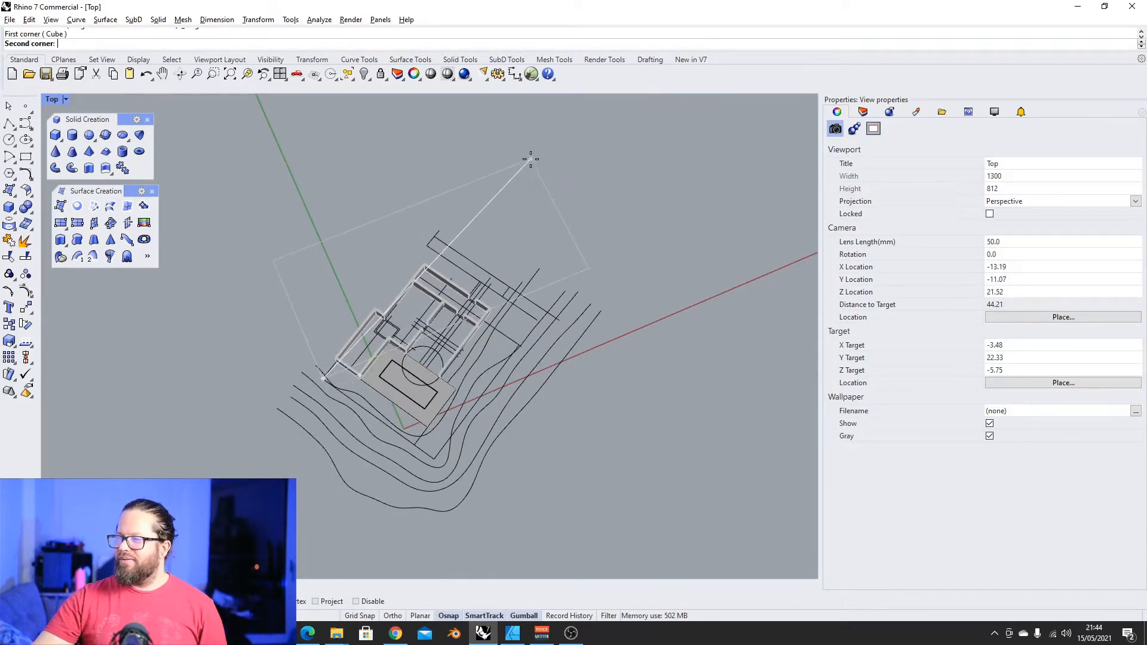
{"action": "key", "text": "Escape"}
Set the construction plane by three points: origin at the site outline's corner, axis toward the wing's outer corner, orientation at its corner beside the slab
{"action": "right_click_drag", "start_coordinate": [449, 392], "coordinate": [424, 351]}
{"action": "scroll", "coordinate": [415, 351], "scroll_direction": "up", "scroll_amount": 4}
{"action": "left_click", "coordinate": [318, 79]}
{"action": "left_click", "coordinate": [328, 116]}
{"action": "scroll", "coordinate": [269, 396], "scroll_direction": "up", "scroll_amount": 8}
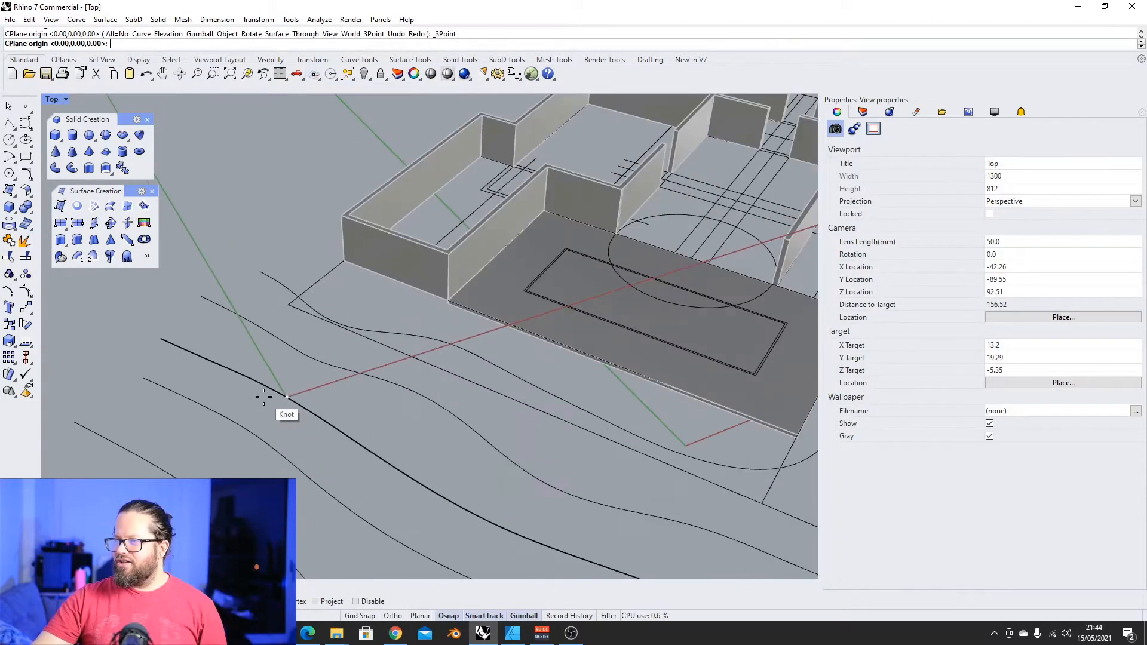
{"action": "left_click", "coordinate": [290, 304]}
{"action": "left_click", "coordinate": [343, 261]}
{"action": "left_click", "coordinate": [448, 301]}
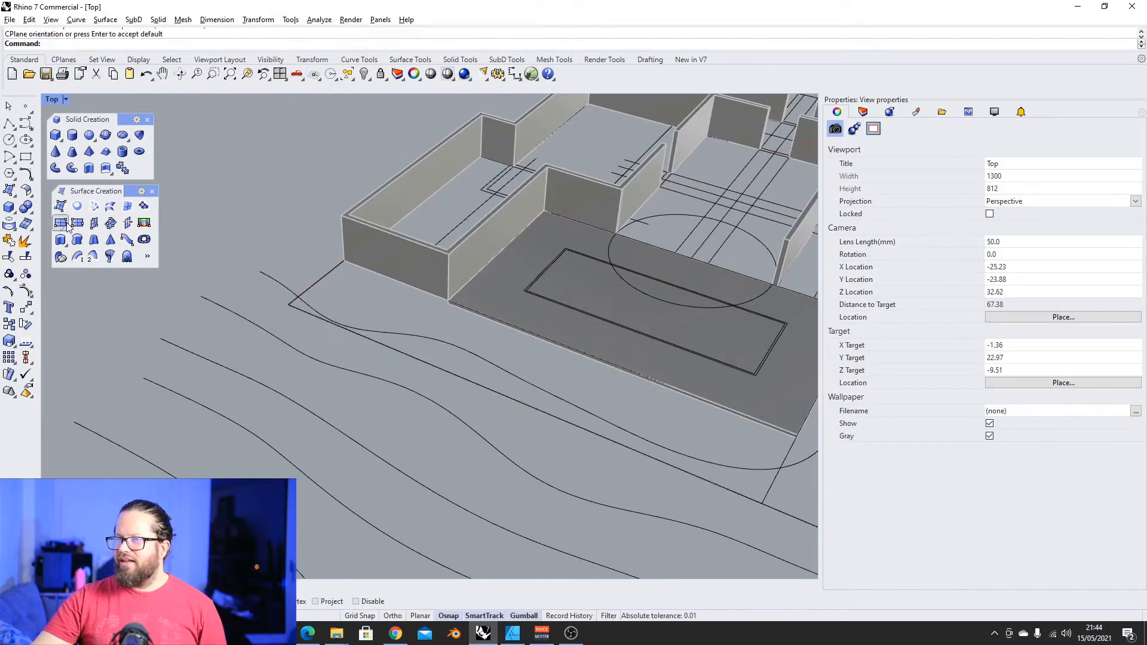
Model a test box between the site outline's corner and the wing's end wall on the new construction plane, and delete it
{"action": "left_click", "coordinate": [55, 137]}
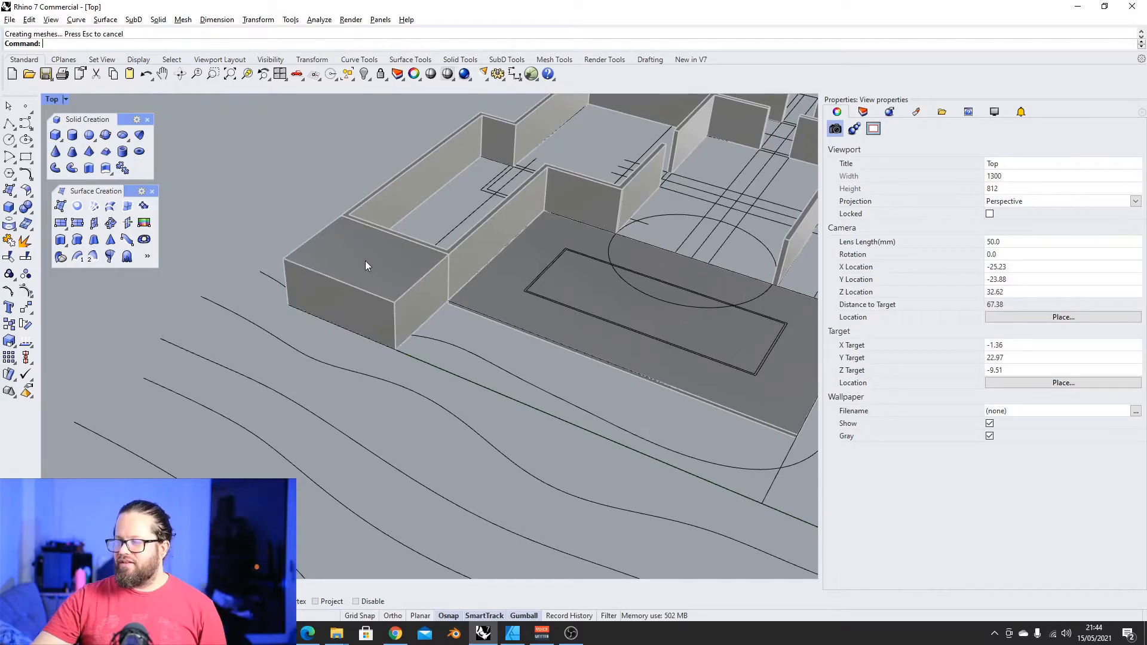
{"action": "scroll", "coordinate": [365, 260], "scroll_direction": "down", "scroll_amount": 8}
{"action": "right_click_drag", "start_coordinate": [364, 261], "coordinate": [251, 284]}
{"action": "scroll", "coordinate": [326, 227], "scroll_direction": "up", "scroll_amount": 8}
{"action": "left_click", "coordinate": [326, 229]}
{"action": "right_click_drag", "start_coordinate": [327, 230], "coordinate": [379, 262]}
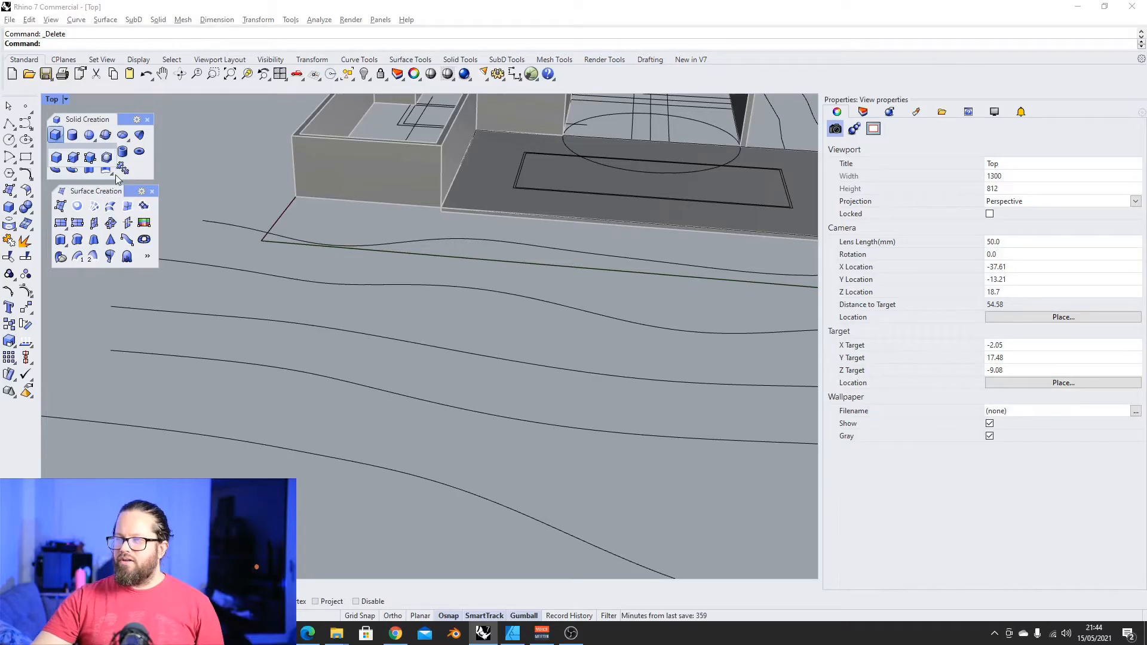
Try BoundingBox on all plan curves, walls and the slab with World coordinate system, Cumulative=Yes and Output=Solids
{"action": "scroll", "coordinate": [450, 415], "scroll_direction": "down", "scroll_amount": 12}
{"action": "right_click_drag", "start_coordinate": [450, 414], "coordinate": [444, 398]}
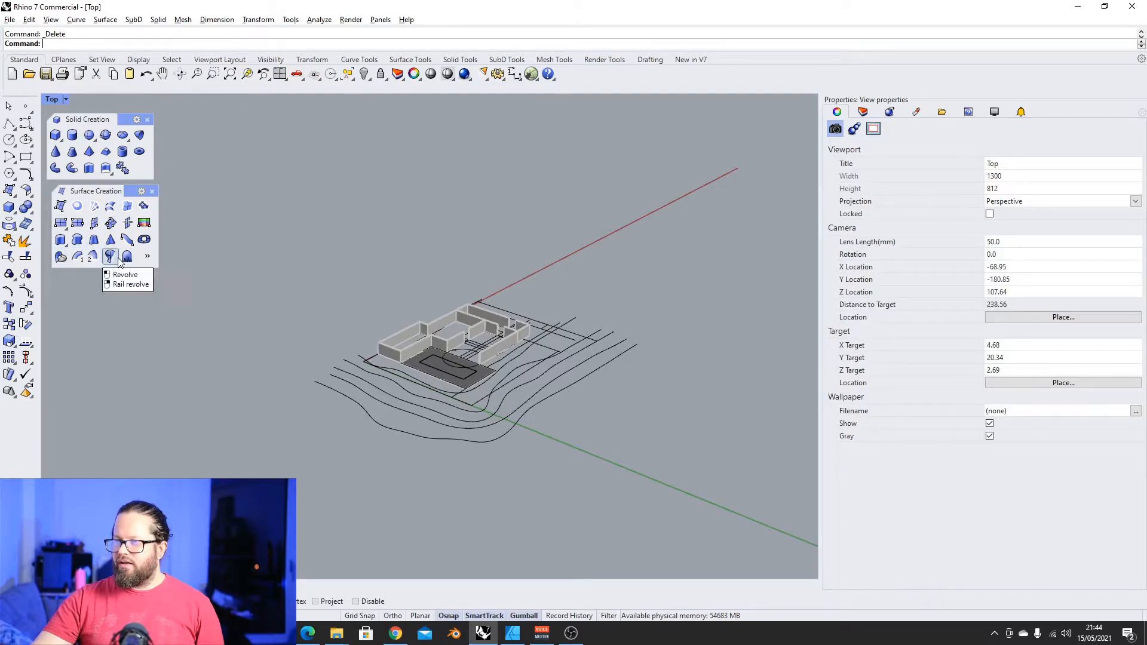
{"action": "right_click_drag", "start_coordinate": [501, 314], "coordinate": [543, 388]}
{"action": "scroll", "coordinate": [543, 388], "scroll_direction": "up", "scroll_amount": 2}
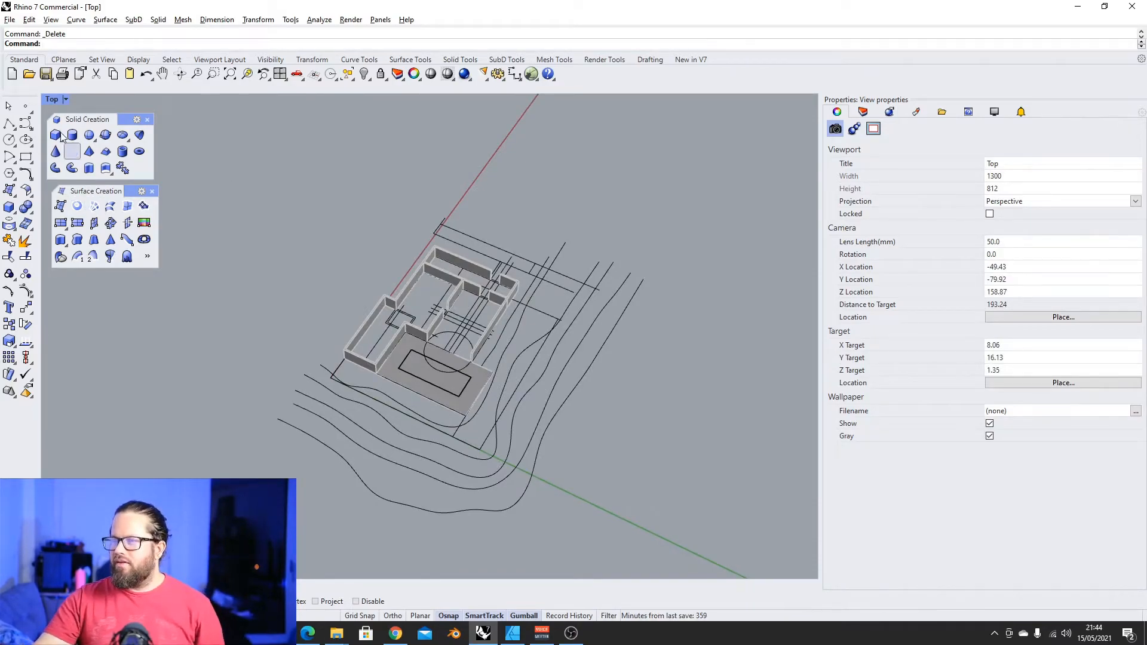
{"action": "scroll", "coordinate": [308, 332], "scroll_direction": "down", "scroll_amount": 5}
{"action": "right_click_drag", "start_coordinate": [317, 347], "coordinate": [327, 296]}
{"action": "scroll", "coordinate": [334, 290], "scroll_direction": "up", "scroll_amount": 9}
{"action": "scroll", "coordinate": [359, 274], "scroll_direction": "down", "scroll_amount": 3}
{"action": "left_click_drag", "start_coordinate": [256, 242], "coordinate": [653, 527]}
{"action": "scroll", "coordinate": [486, 328], "scroll_direction": "up", "scroll_amount": 3}
{"action": "scroll", "coordinate": [486, 327], "scroll_direction": "up", "scroll_amount": 2}
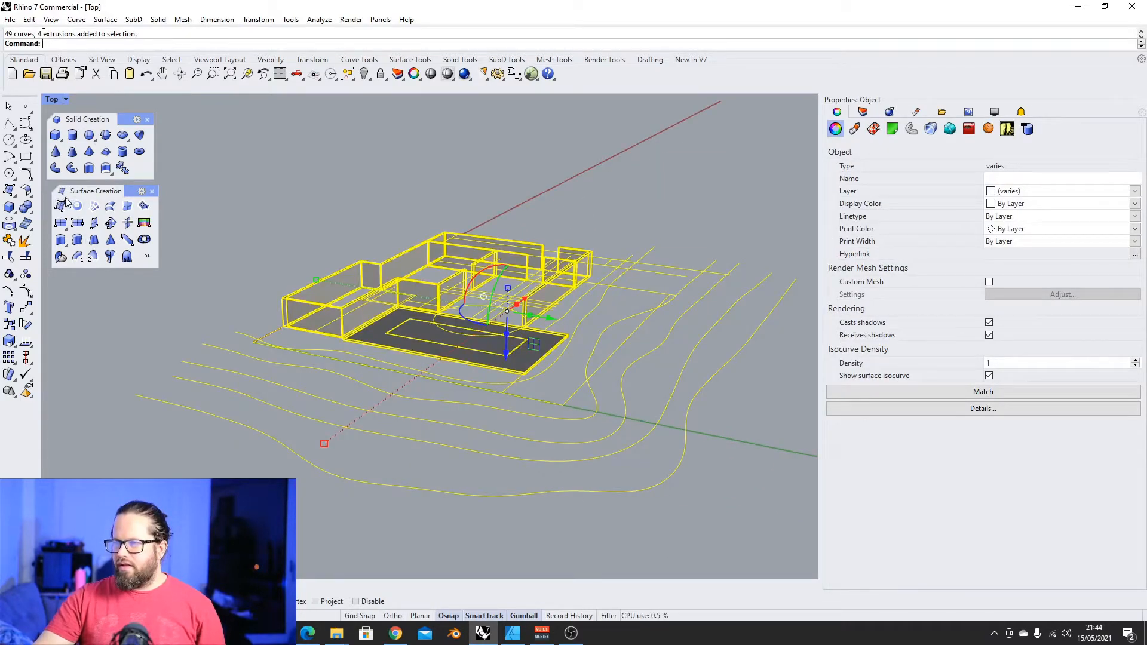
{"action": "right_click", "coordinate": [66, 142]}
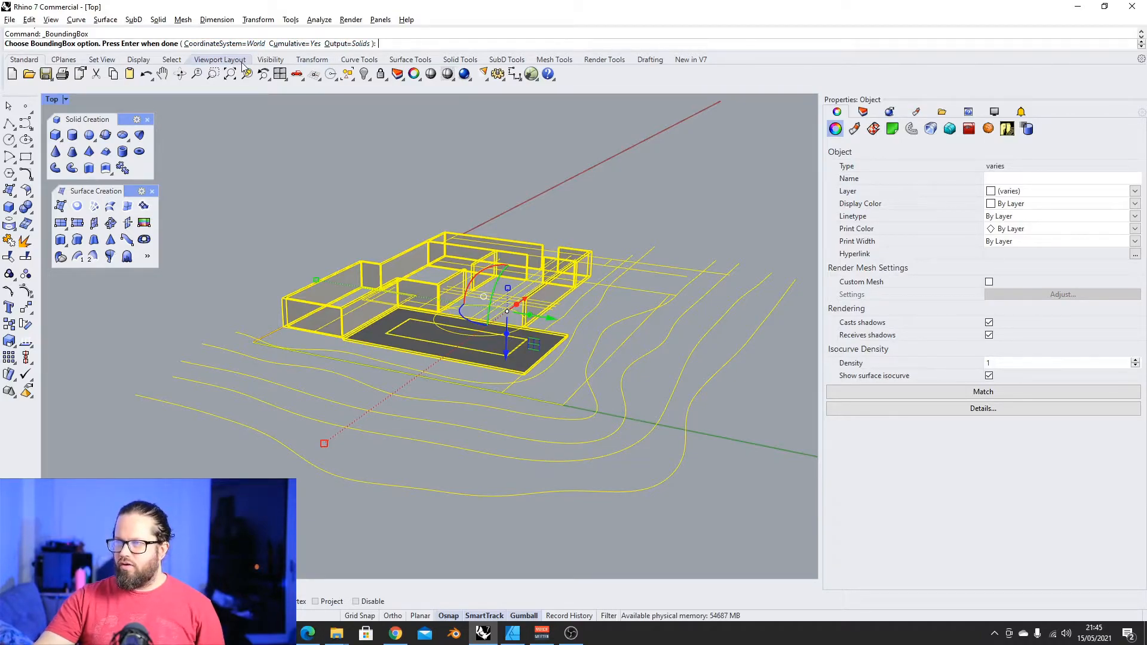
{"action": "key", "text": "Return"}
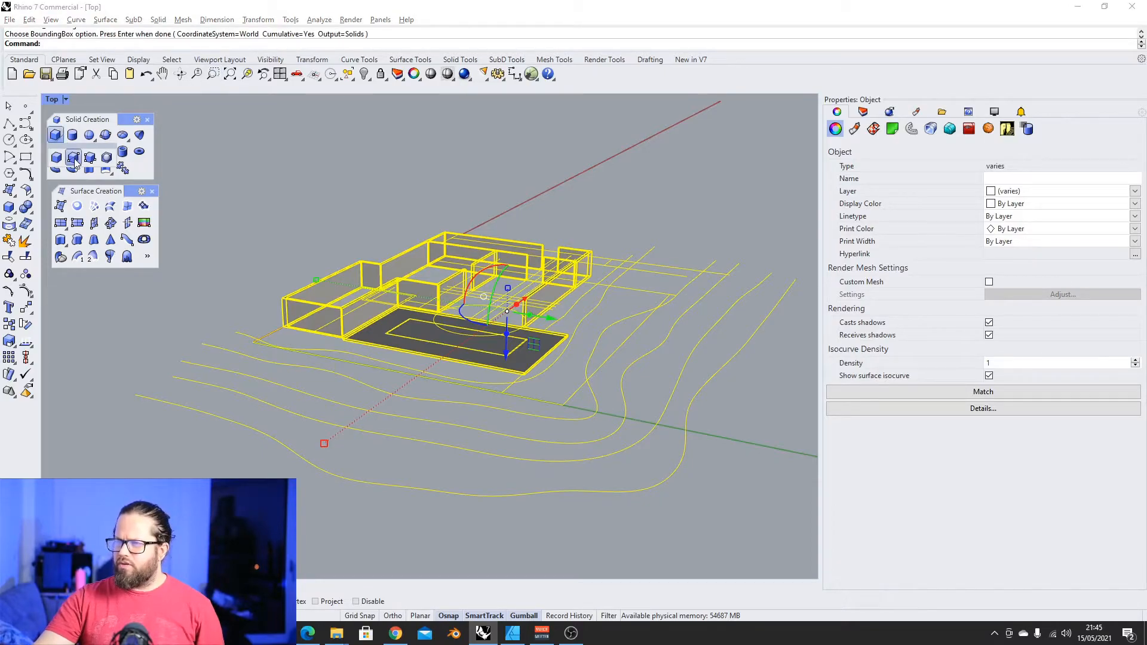
Restart BoundingBox on the selected model, switch to Chrome and look up "cumulative" on Google in a new tab
{"action": "right_click", "coordinate": [57, 136]}
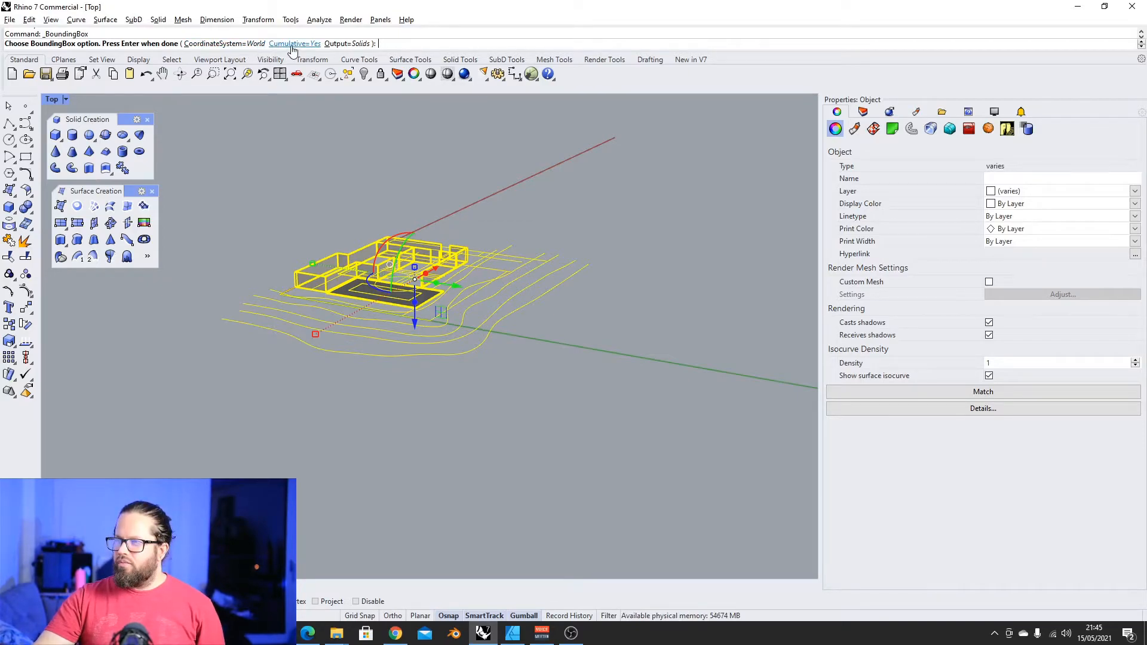
{"action": "left_click", "coordinate": [395, 633]}
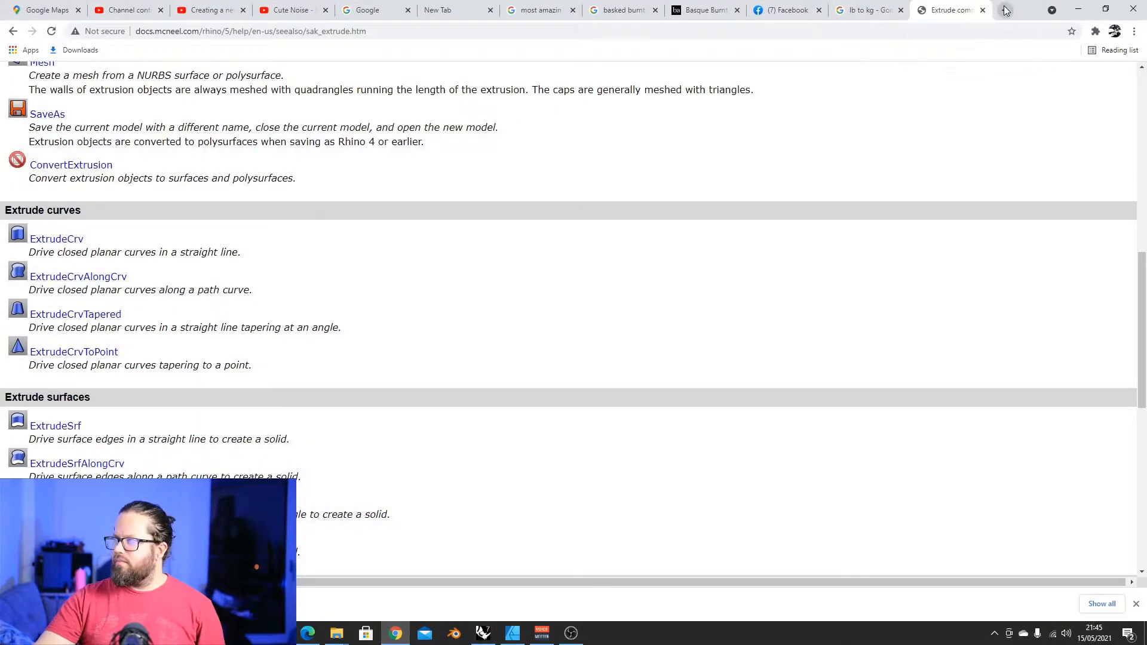
{"action": "left_click", "coordinate": [1006, 10]}
{"action": "left_click", "coordinate": [572, 252]}
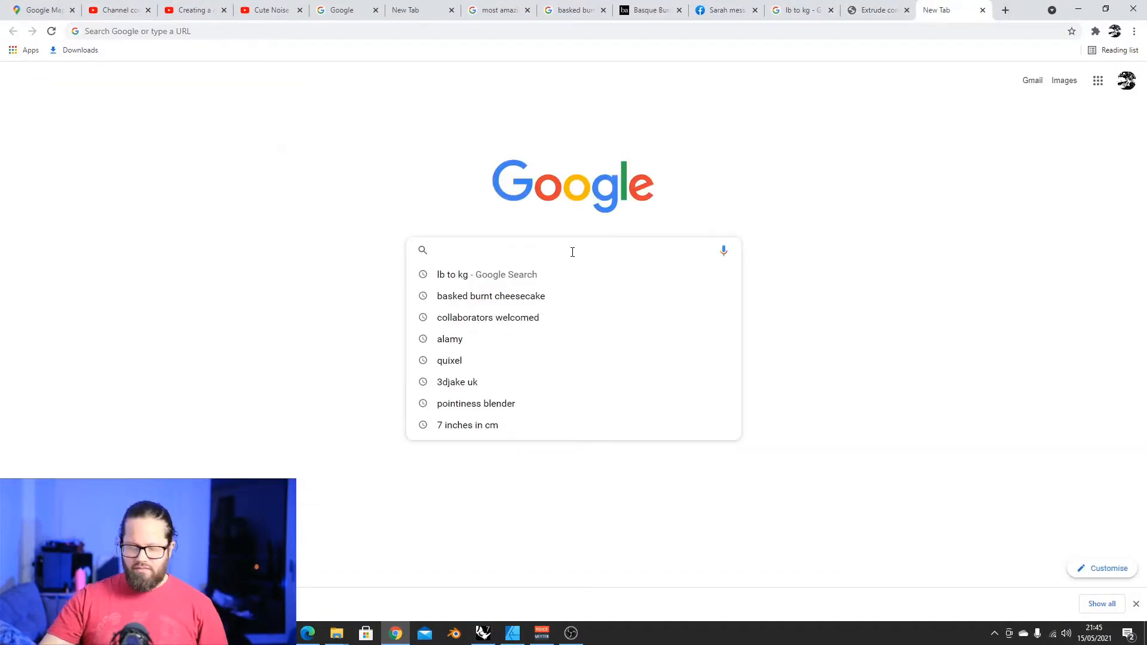
{"action": "type", "text": "cumulativ"}
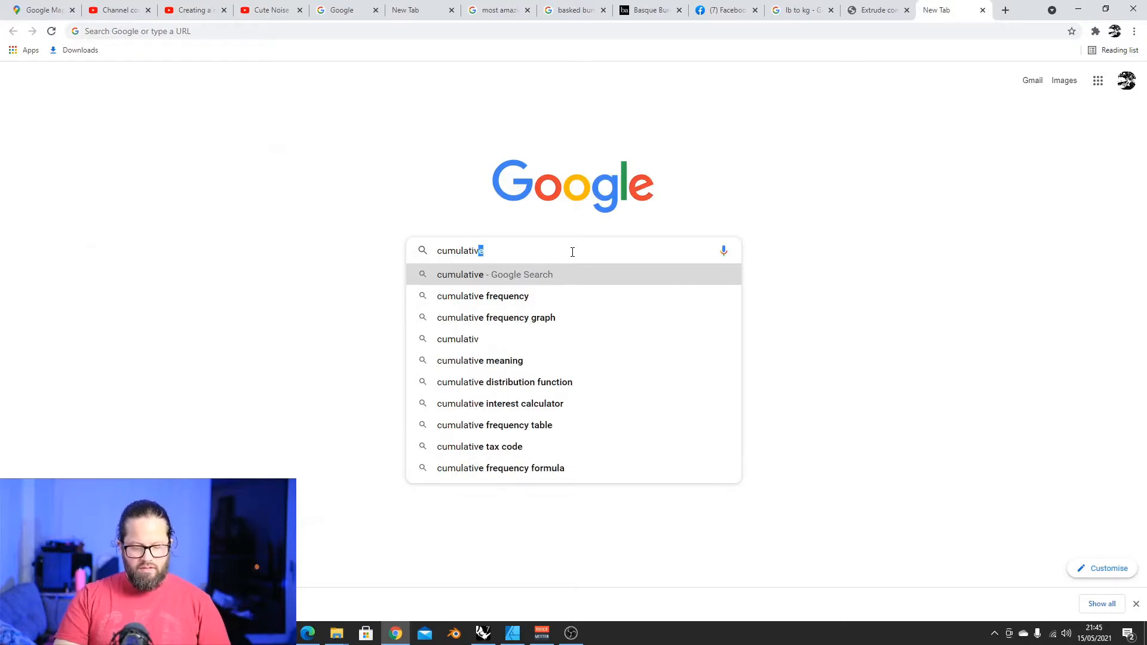
{"action": "type", "text": "e"}
{"action": "key", "text": "Return"}
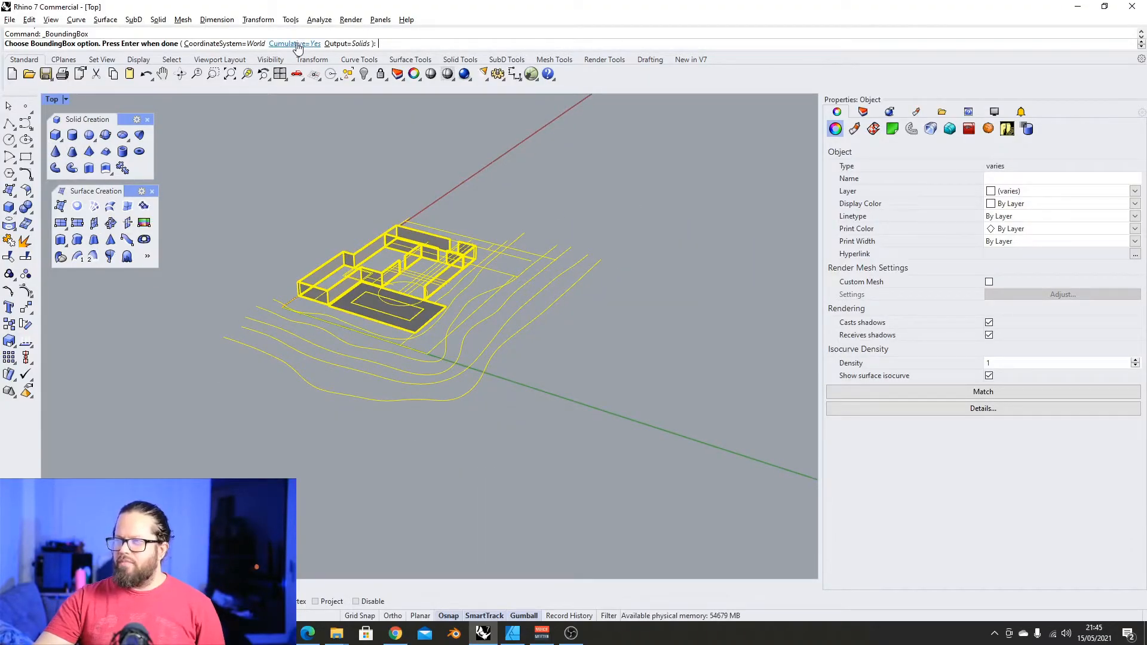
{"action": "left_click", "coordinate": [395, 634]}
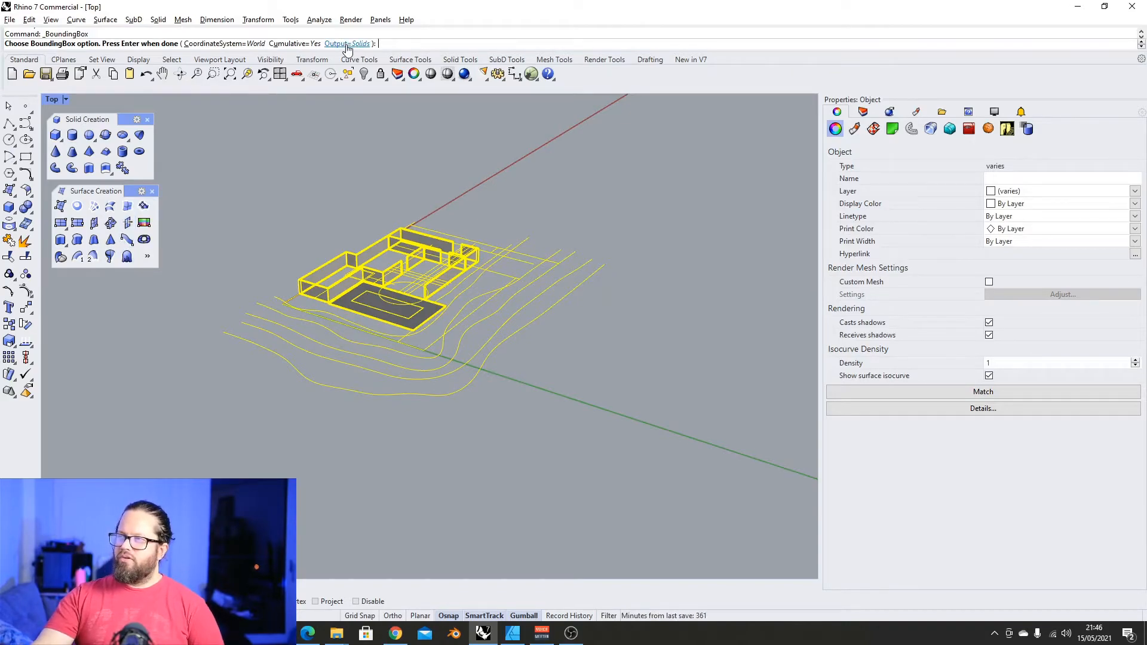
Create a BoundingBox solid around the whole model with World coordinate system and Cumulative=Yes, and delete it
{"action": "key", "text": "Return"}
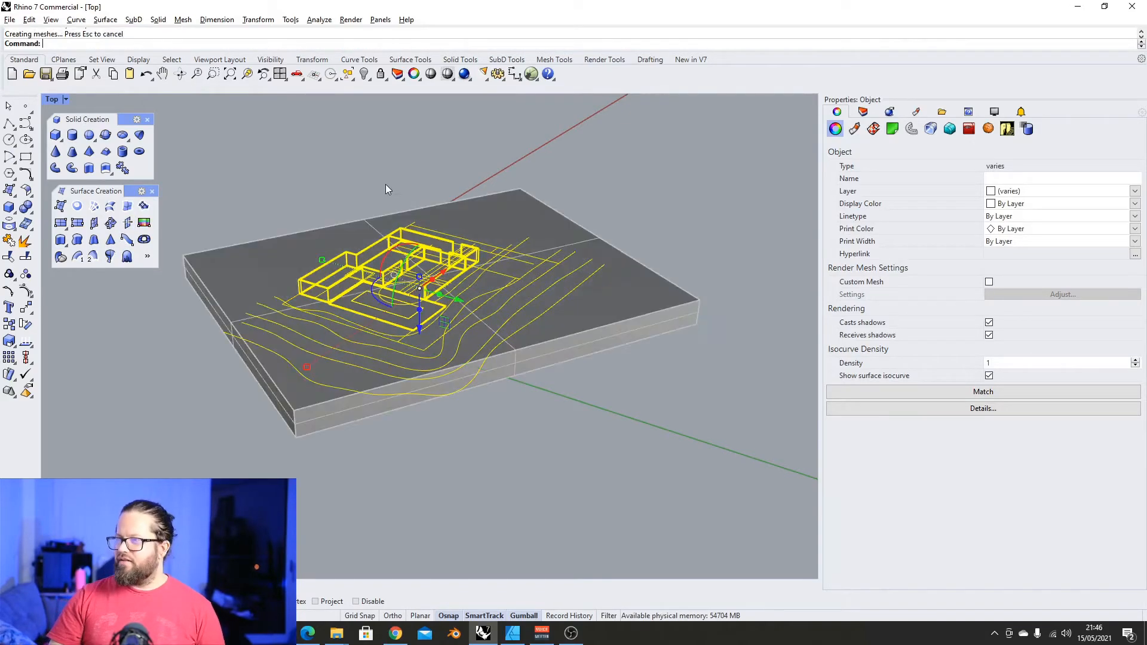
{"action": "right_click_drag", "start_coordinate": [481, 277], "coordinate": [581, 395]}
{"action": "right_click_drag", "start_coordinate": [581, 395], "coordinate": [595, 389]}
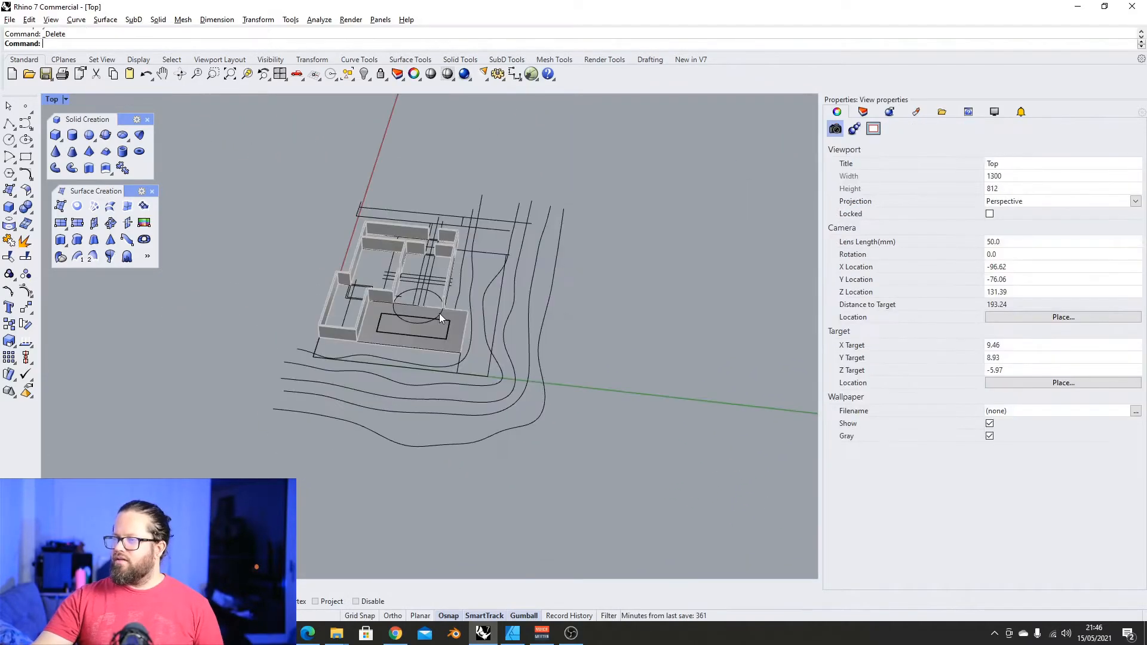
{"action": "scroll", "coordinate": [439, 314], "scroll_direction": "down", "scroll_amount": 6}
{"action": "right_click_drag", "start_coordinate": [439, 313], "coordinate": [413, 287]}
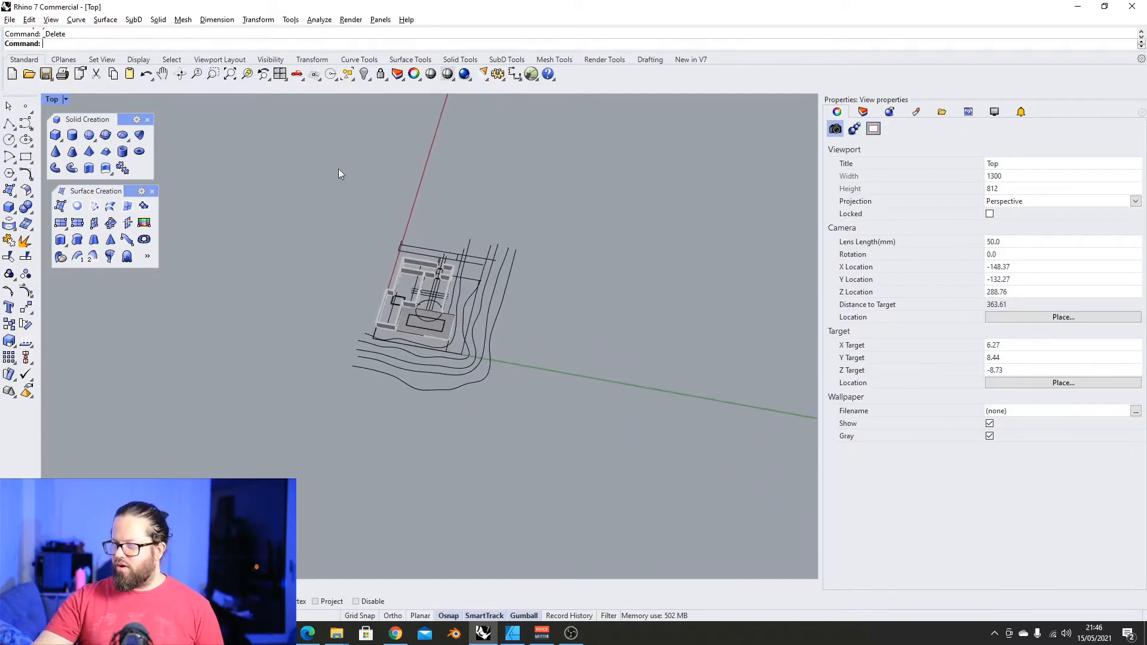
Change the construction plane and select the whole model for BoundingBox with CoordinateSystem=CPlane, Cumulative=Yes and Output=Solids
{"action": "left_click", "coordinate": [316, 74]}
{"action": "left_click", "coordinate": [393, 130]}
{"action": "left_click_drag", "start_coordinate": [313, 215], "coordinate": [616, 512]}
{"action": "right_click_drag", "start_coordinate": [559, 478], "coordinate": [465, 469]}
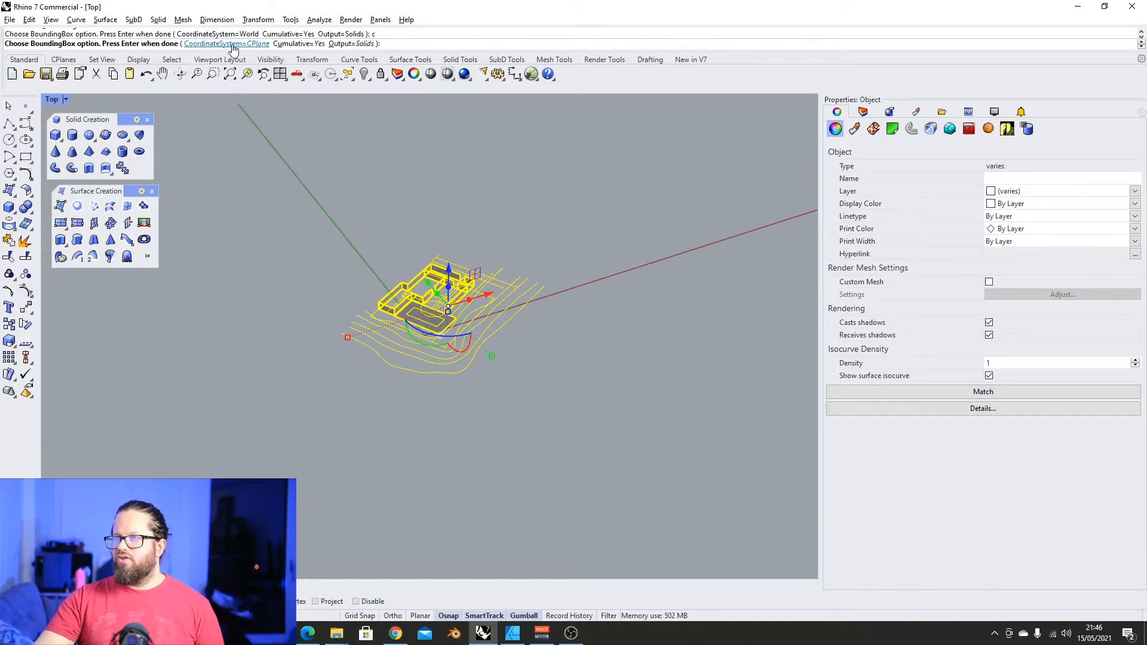
Set the construction plane by three points: origin at the site outline's corner, axis along its front edge, orientation toward the wing
{"action": "left_click", "coordinate": [316, 74]}
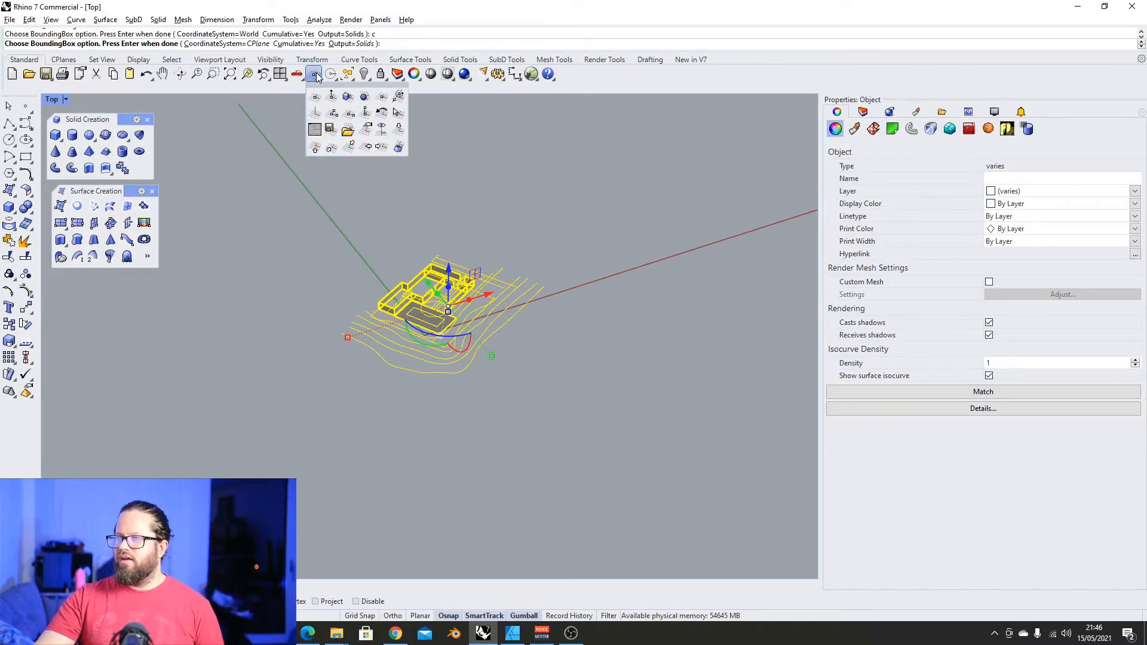
{"action": "left_click", "coordinate": [334, 112]}
{"action": "scroll", "coordinate": [359, 298], "scroll_direction": "up", "scroll_amount": 8}
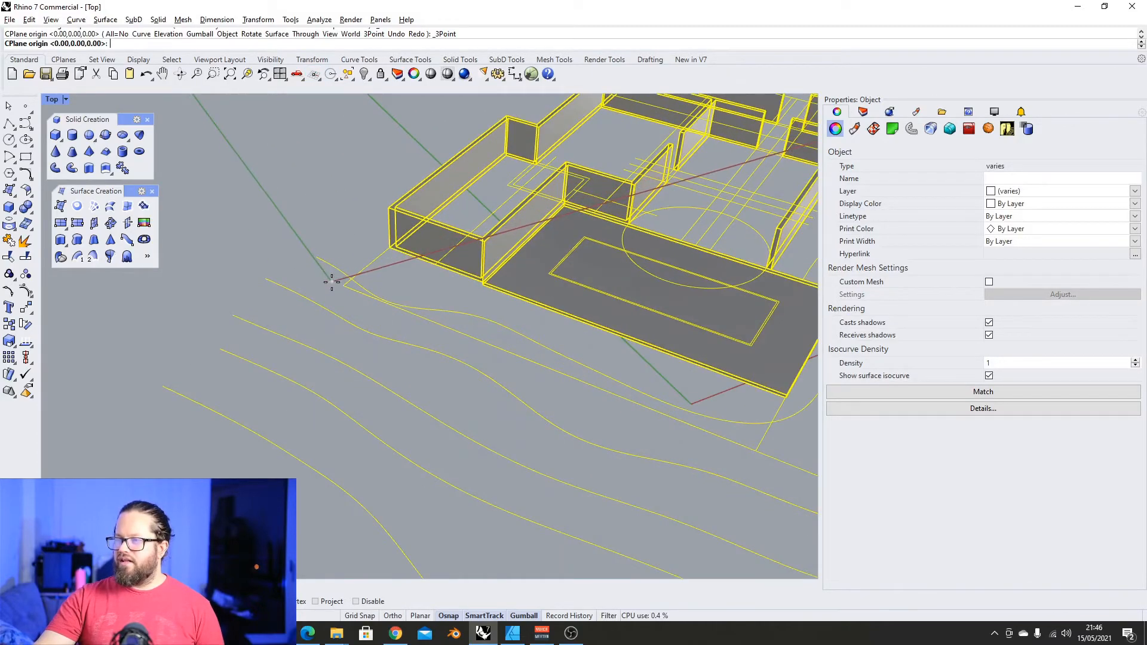
{"action": "left_click", "coordinate": [335, 279]}
{"action": "left_click", "coordinate": [494, 355]}
{"action": "left_click", "coordinate": [373, 266]}
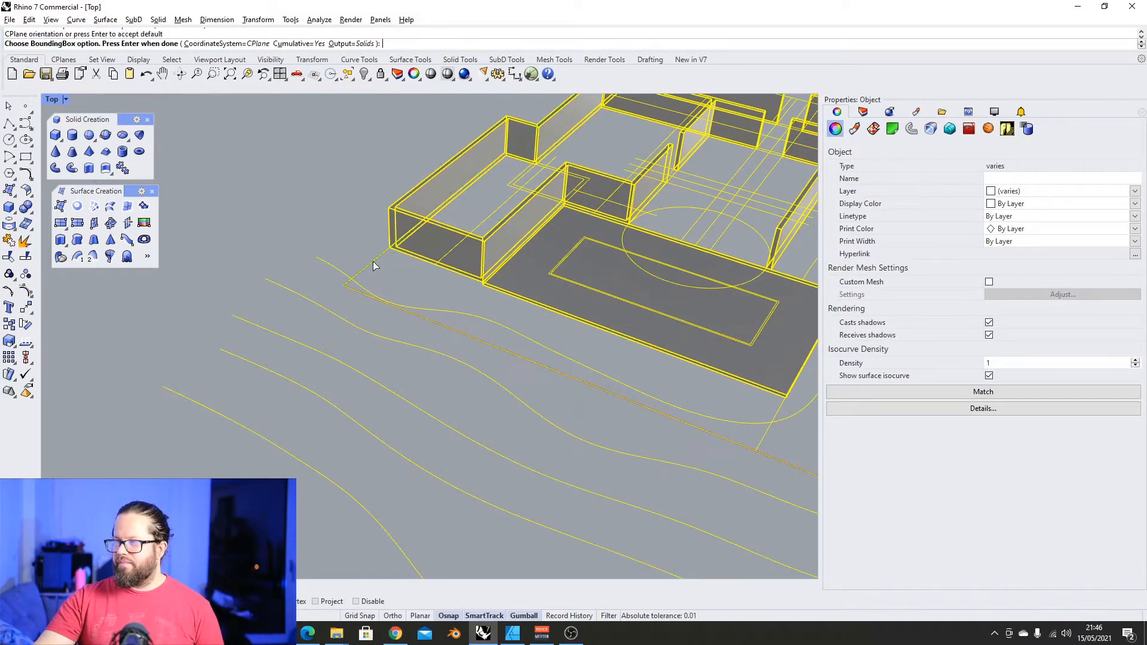
Create the BoundingBox solid aligned to the construction plane around the whole model, and inspect it from several angles
{"action": "key", "text": "Return"}
{"action": "scroll", "coordinate": [373, 263], "scroll_direction": "down", "scroll_amount": 6}
{"action": "right_click_drag", "start_coordinate": [374, 265], "coordinate": [362, 313]}
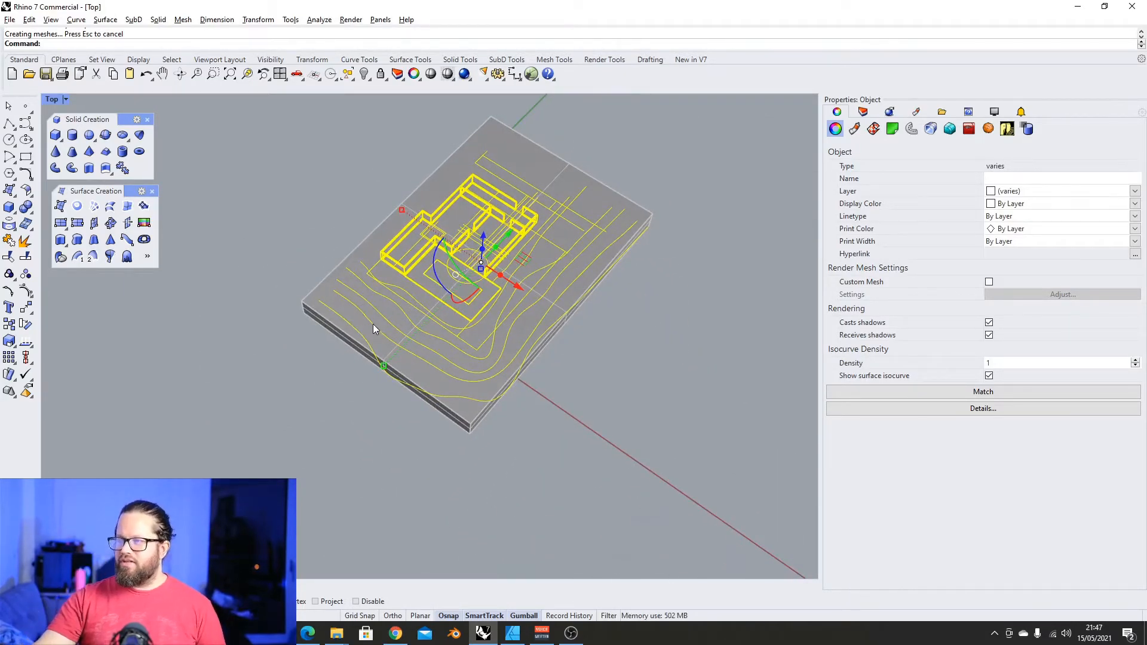
{"action": "scroll", "coordinate": [419, 248], "scroll_direction": "down", "scroll_amount": 6}
{"action": "right_click_drag", "start_coordinate": [420, 248], "coordinate": [469, 217]}
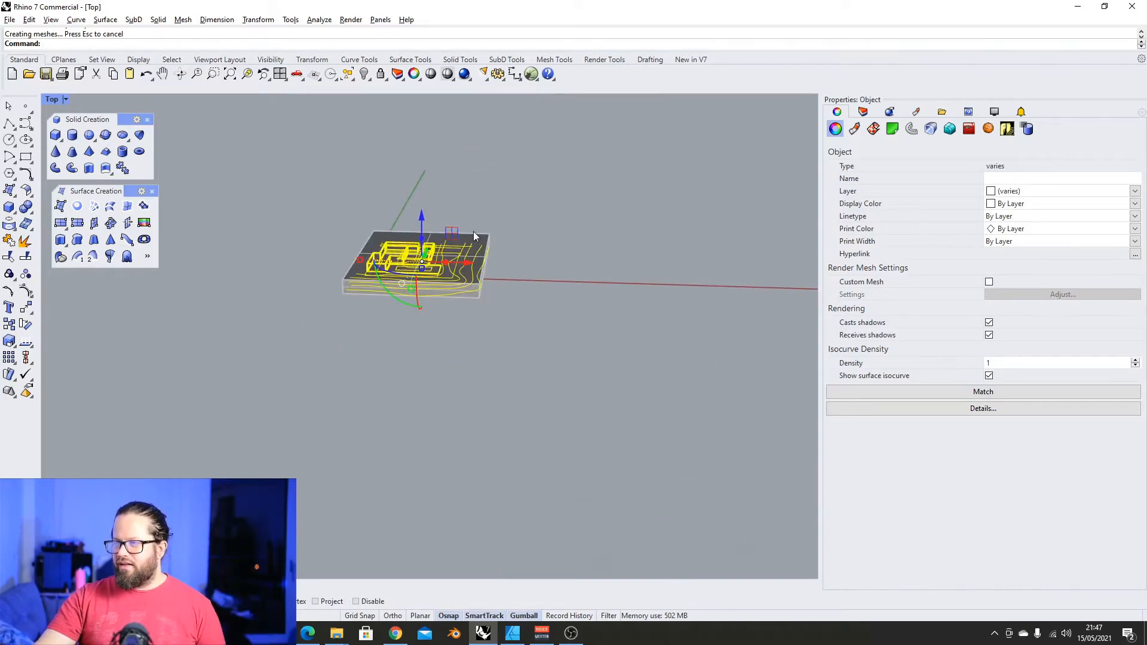
{"action": "scroll", "coordinate": [481, 271], "scroll_direction": "up", "scroll_amount": 4}
{"action": "right_click_drag", "start_coordinate": [481, 274], "coordinate": [416, 270]}
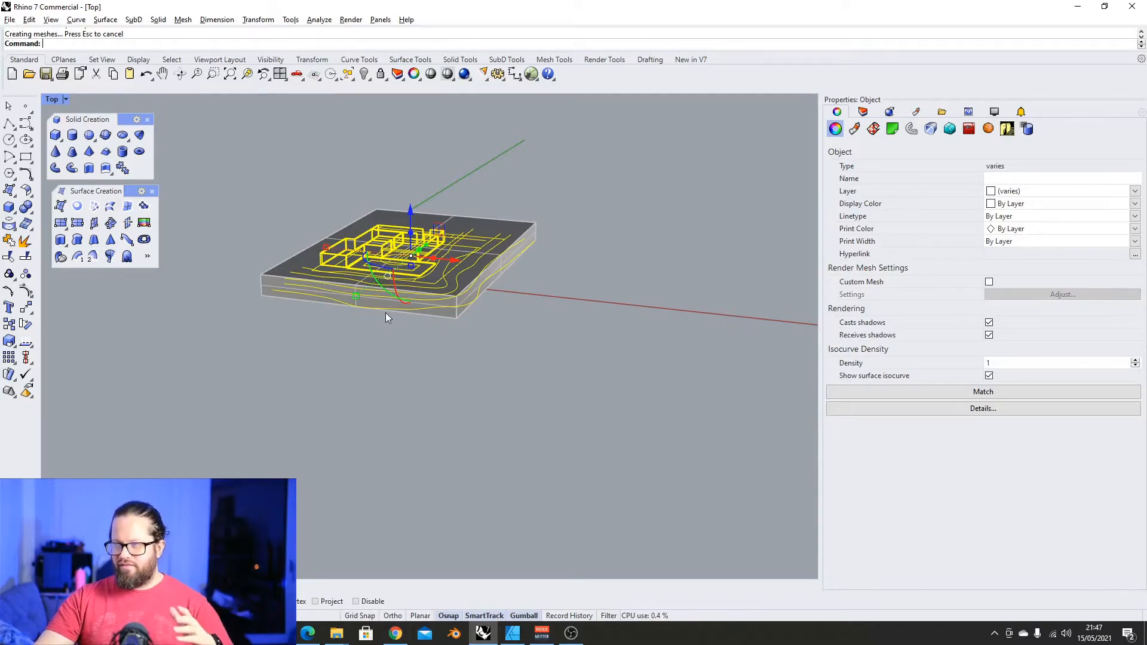
{"action": "right_click_drag", "start_coordinate": [385, 313], "coordinate": [360, 280]}
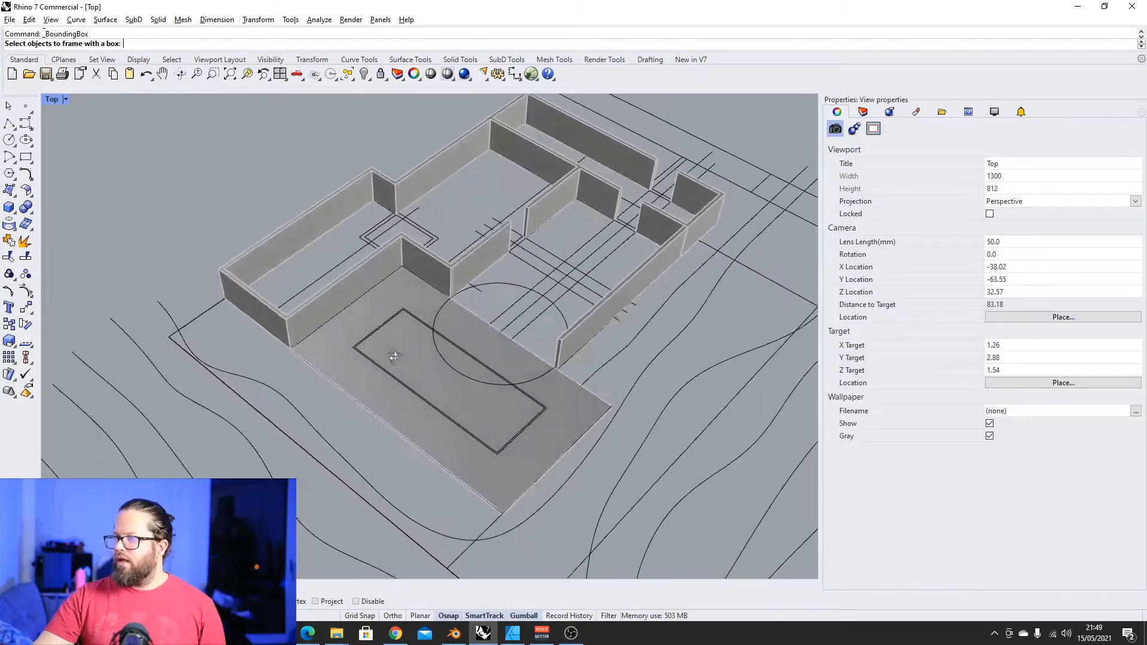
Examine the walls, paving slab and remaining plan lines of the house from several sides
{"action": "scroll", "coordinate": [450, 372], "scroll_direction": "down", "scroll_amount": 3}
{"action": "scroll", "coordinate": [430, 359], "scroll_direction": "up", "scroll_amount": 4}
{"action": "right_click_drag", "start_coordinate": [416, 342], "coordinate": [319, 286]}
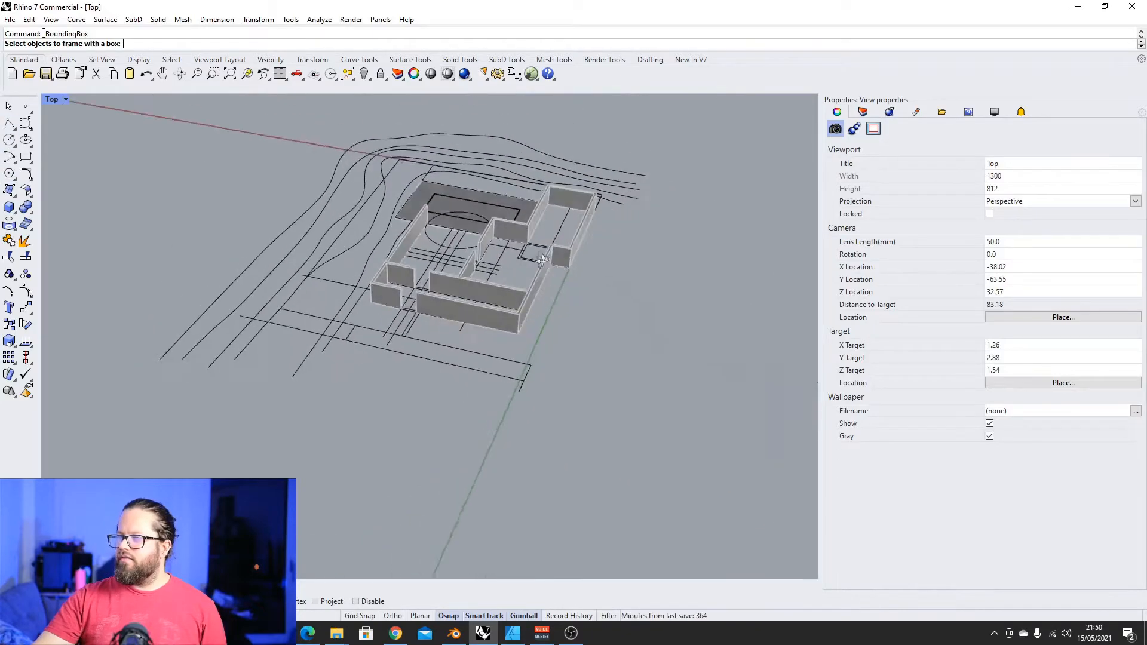
{"action": "right_click_drag", "start_coordinate": [633, 310], "coordinate": [401, 298]}
{"action": "right_click_drag", "start_coordinate": [467, 325], "coordinate": [358, 347], "text": "shift"}
{"action": "scroll", "coordinate": [533, 346], "scroll_direction": "up", "scroll_amount": 2}
{"action": "scroll", "coordinate": [382, 347], "scroll_direction": "up", "scroll_amount": 4}
{"action": "scroll", "coordinate": [394, 346], "scroll_direction": "down", "scroll_amount": 4}
Cancel BoundingBox, add a new layer after Walls, make it current and name it "Floor"
{"action": "left_click", "coordinate": [863, 112]}
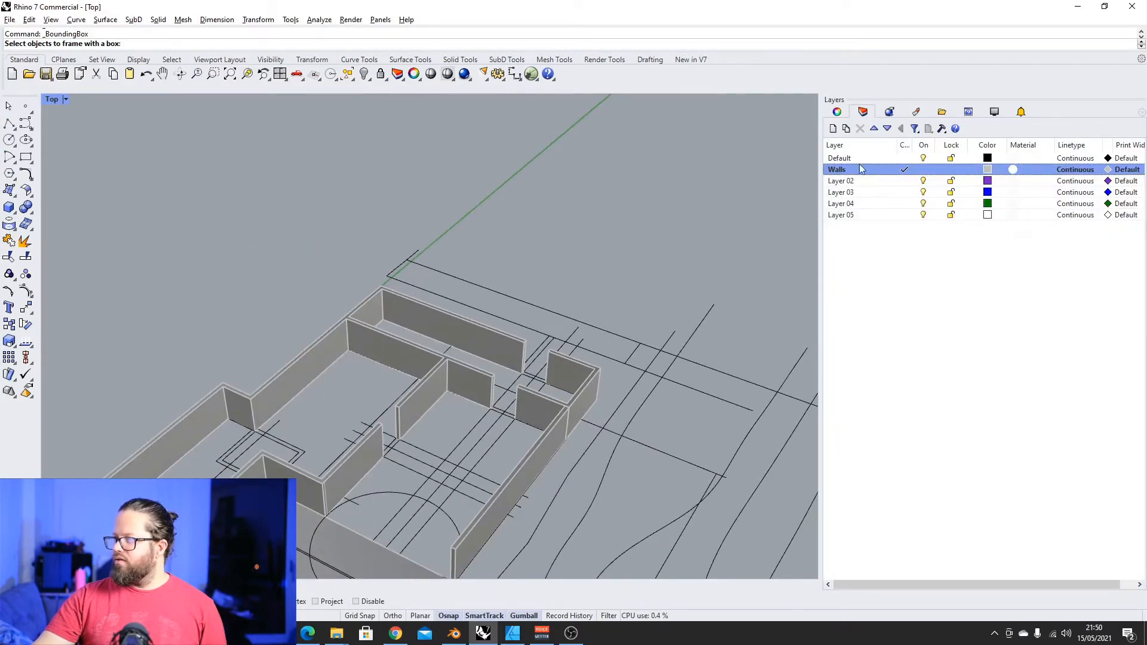
{"action": "left_click", "coordinate": [833, 128]}
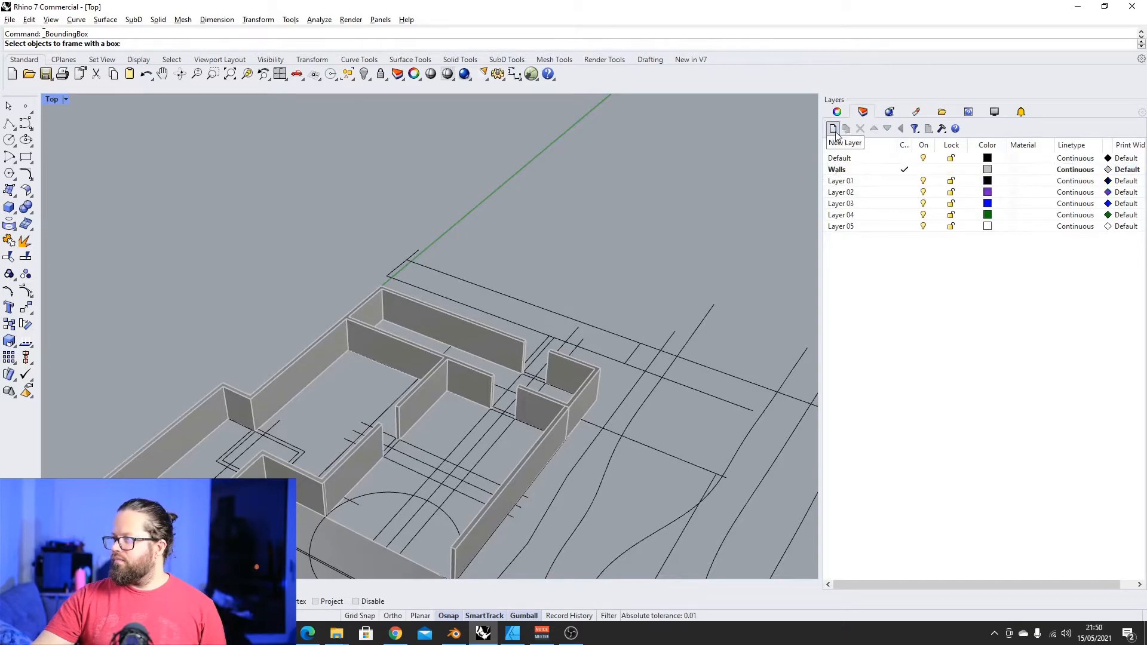
{"action": "right_click", "coordinate": [851, 189]}
{"action": "key", "text": "Escape"}
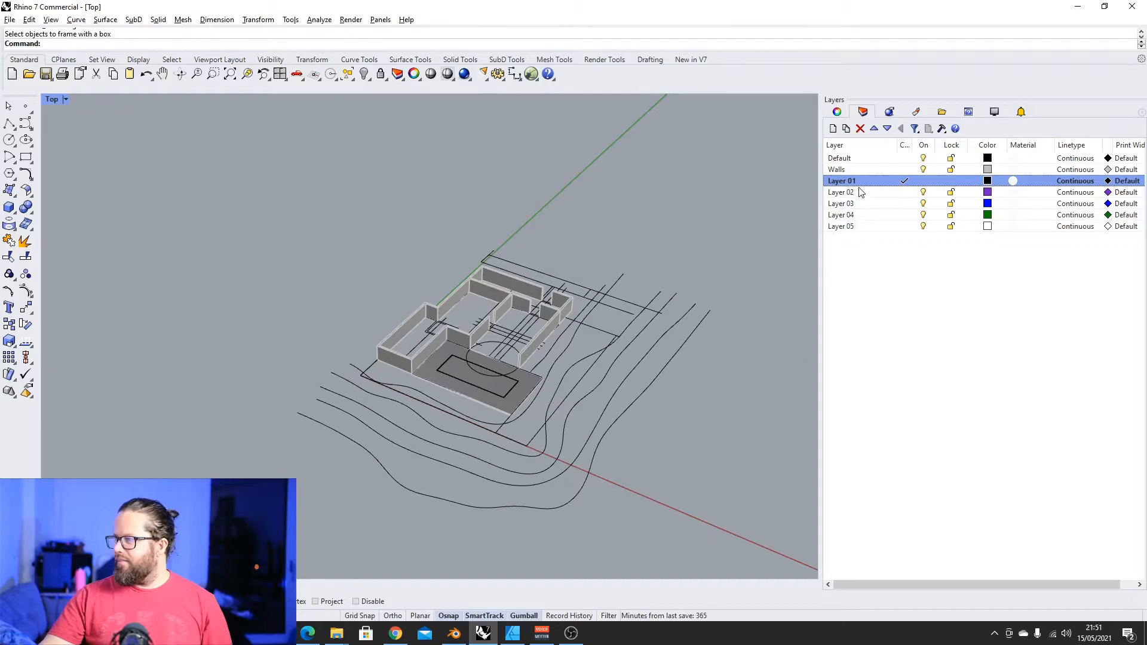
{"action": "double_click", "coordinate": [841, 181]}
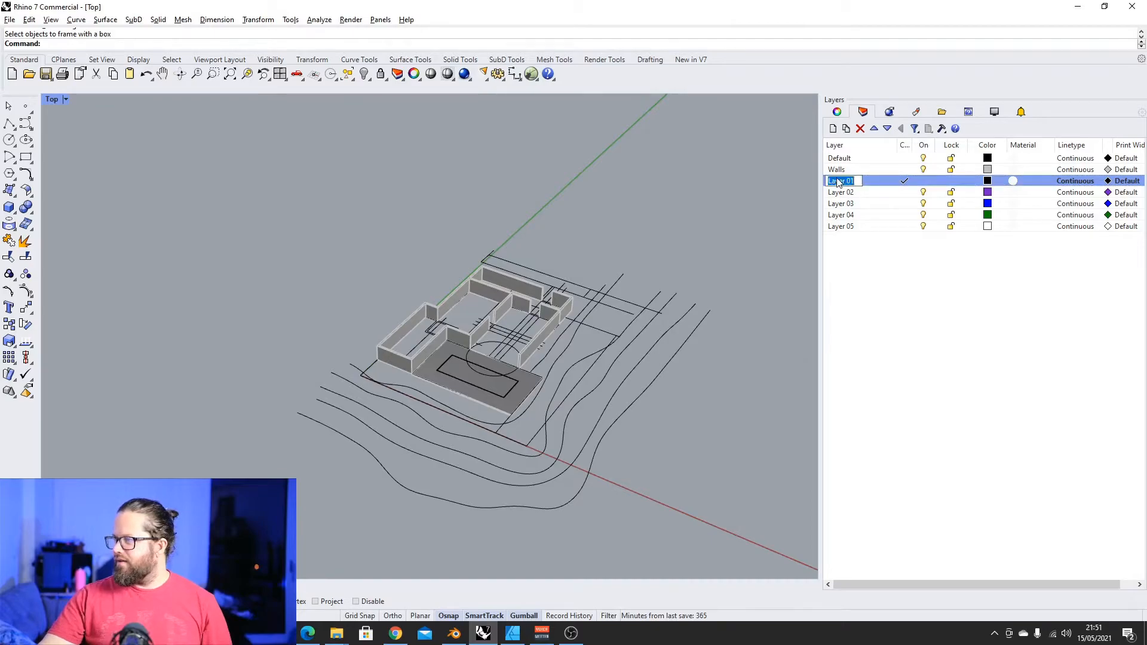
{"action": "key", "text": "BackSpace"}
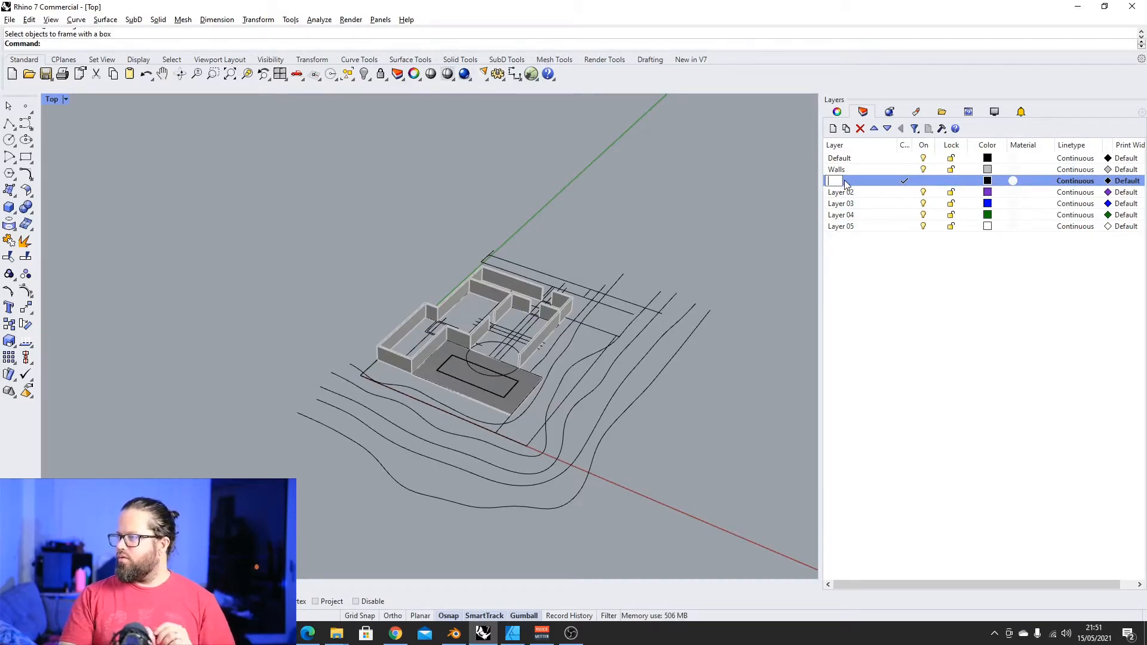
{"action": "key", "text": "BackSpace"}
{"action": "key", "text": "BackSpace"}
{"action": "key", "text": "BackSpace"}
{"action": "key", "text": "BackSpace"}
{"action": "key", "text": "BackSpace"}
{"action": "key", "text": "BackSpace"}
{"action": "key", "text": "Return"}
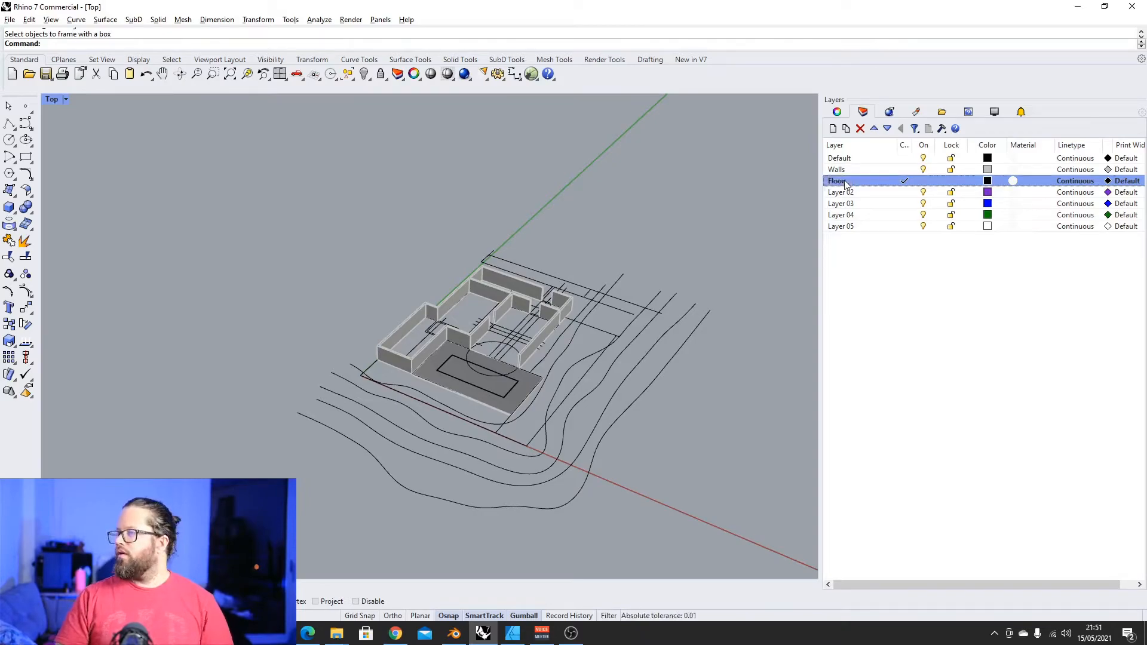
Rename Layer 02 to "Paving exterior"
{"action": "left_click", "coordinate": [841, 191]}
{"action": "left_click", "coordinate": [844, 192]}
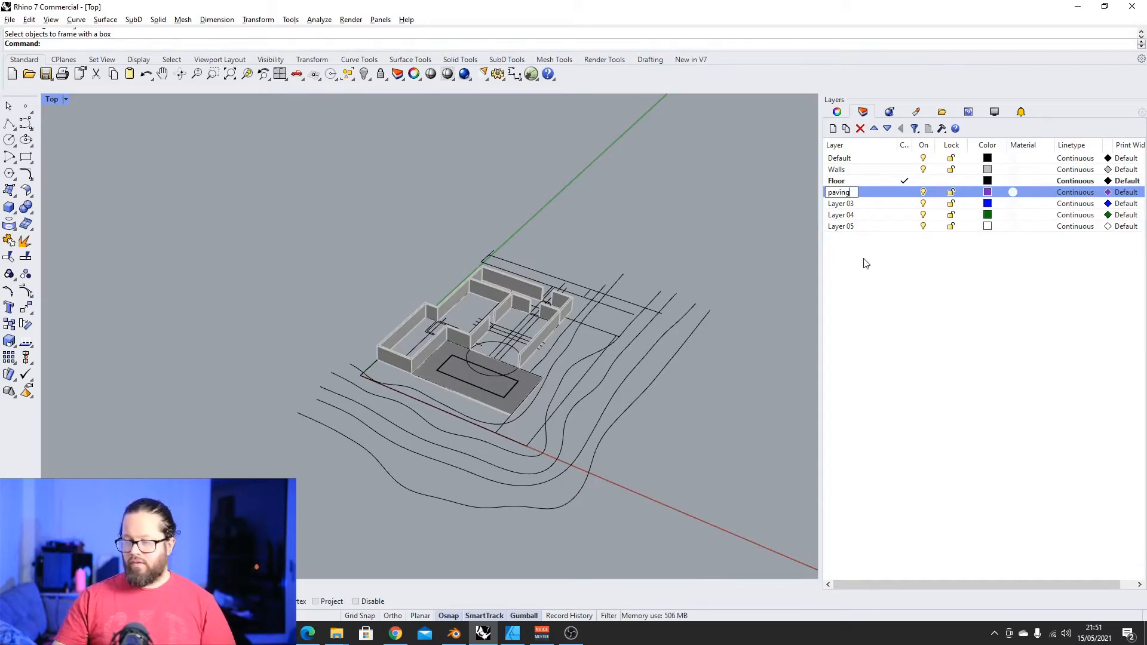
{"action": "type", "text": "pavingExteriro"}
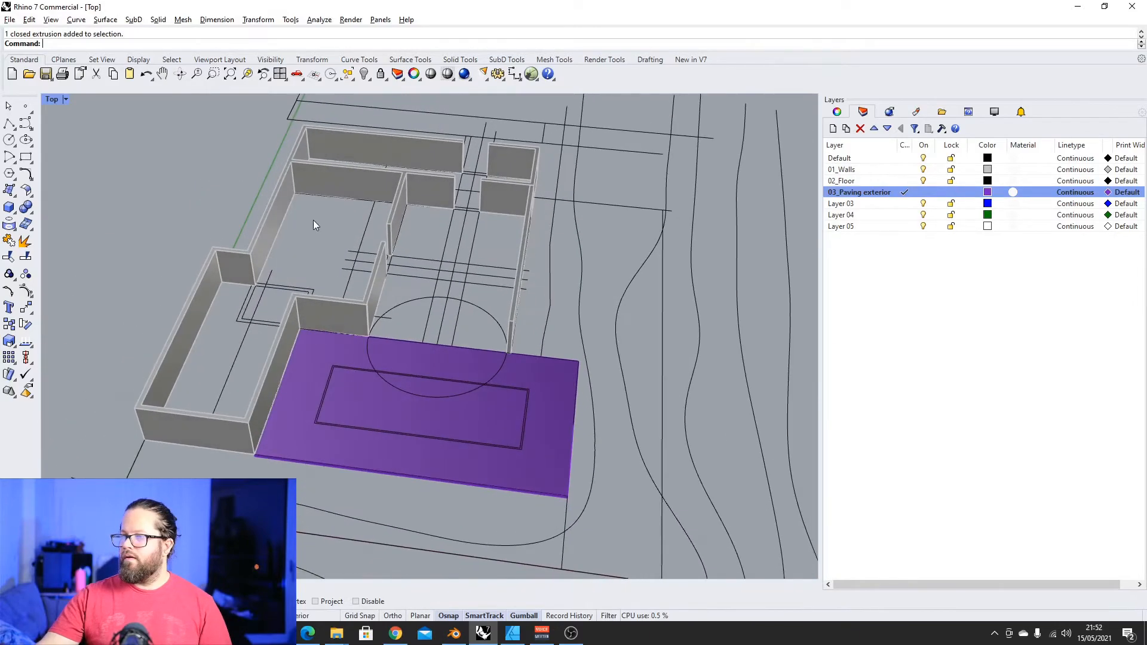
Start a floor outline polyline at the large room's inner corner and trace the wall bases to the wall end at the doorway
{"action": "scroll", "coordinate": [313, 220], "scroll_direction": "up", "scroll_amount": 5}
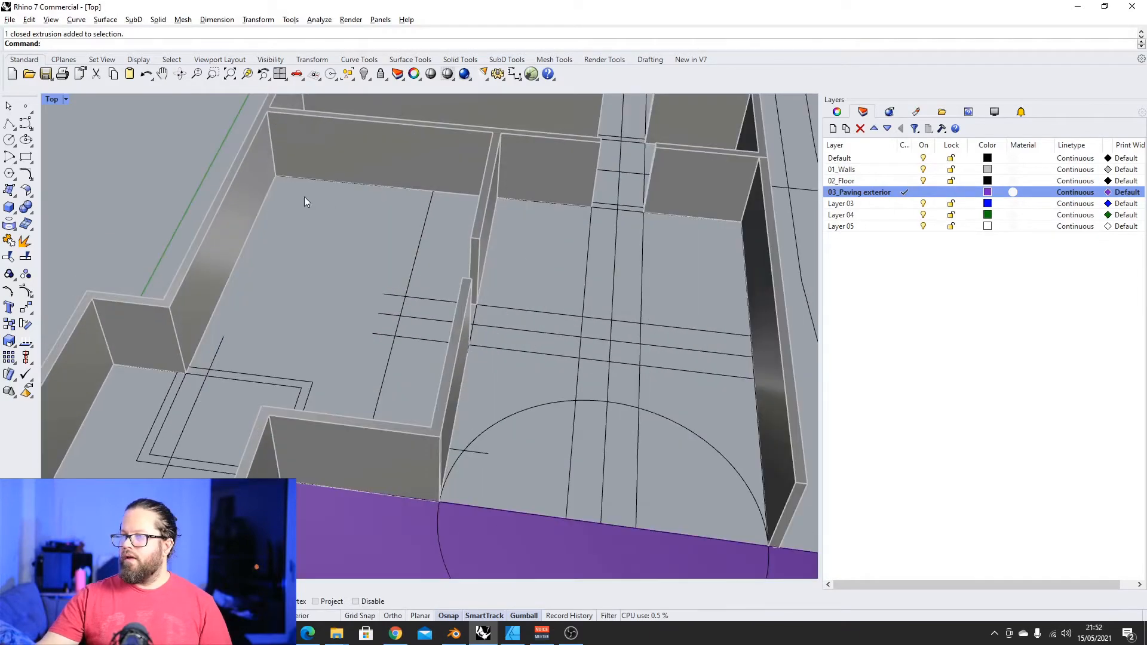
{"action": "left_click", "coordinate": [9, 124]}
{"action": "left_click", "coordinate": [275, 176]}
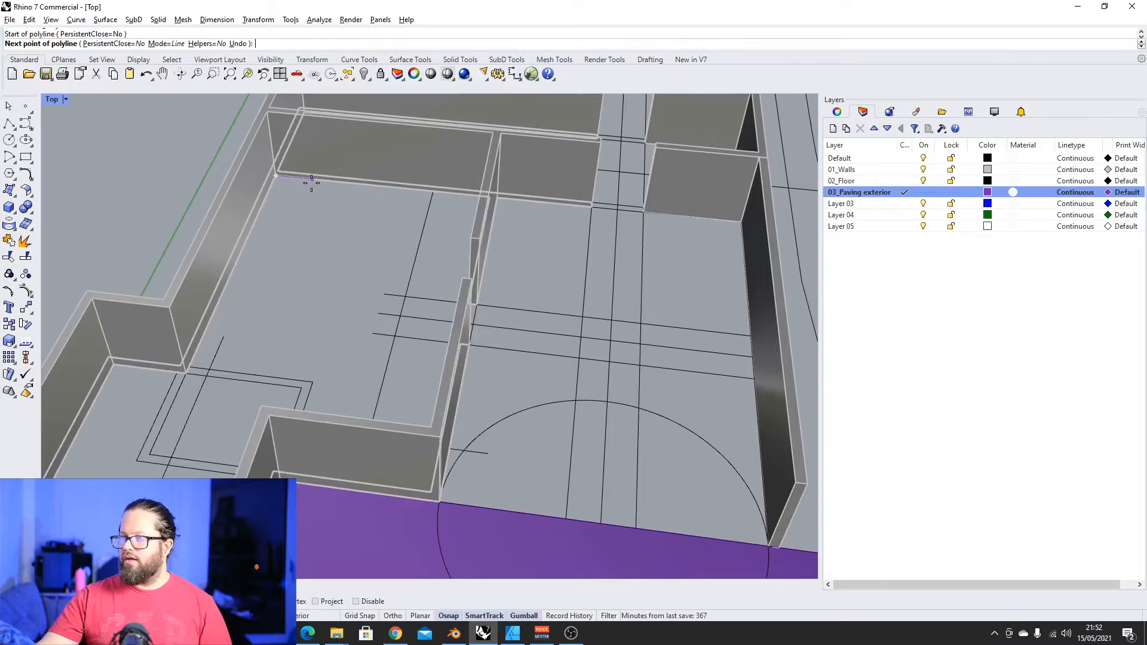
{"action": "right_click_drag", "start_coordinate": [311, 181], "coordinate": [397, 174]}
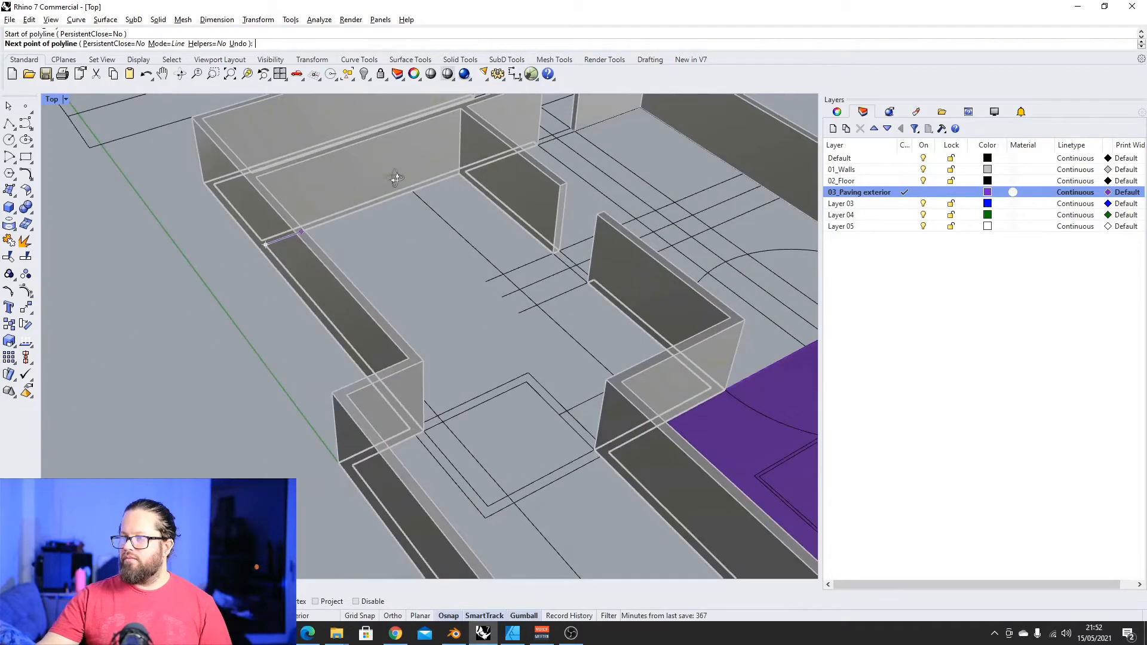
{"action": "left_click", "coordinate": [554, 251]}
{"action": "scroll", "coordinate": [550, 251], "scroll_direction": "up", "scroll_amount": 3}
{"action": "left_click", "coordinate": [546, 248]}
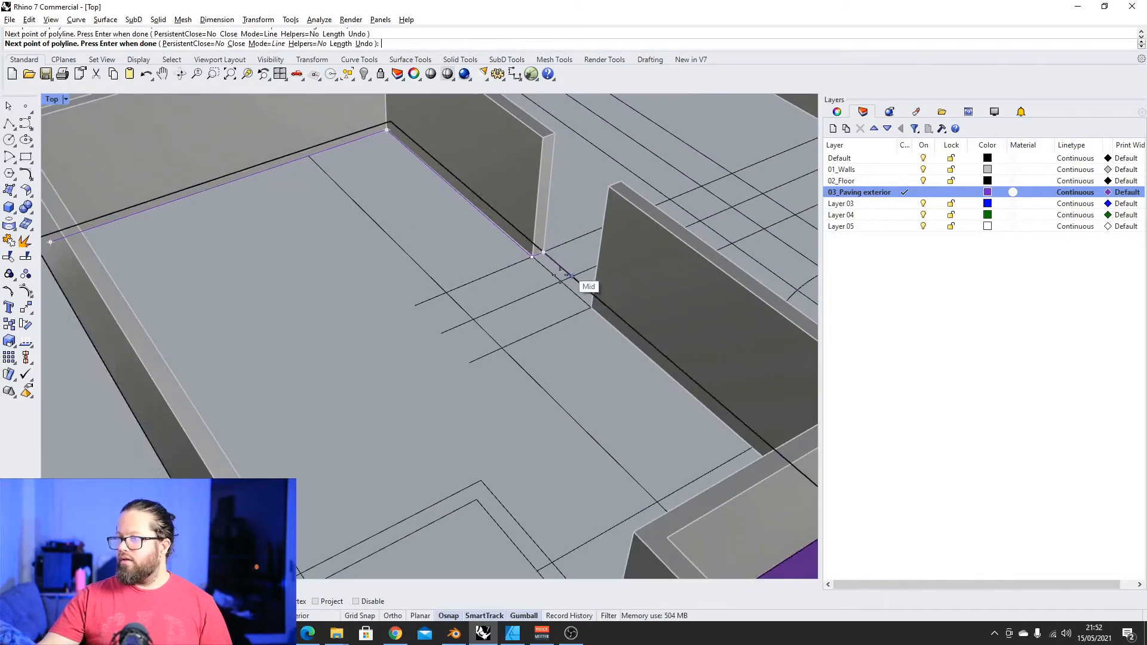
Continue the polyline across the doorway to the end corners of the opposite wall
{"action": "right_click_drag", "start_coordinate": [562, 267], "coordinate": [445, 293]}
{"action": "scroll", "coordinate": [446, 293], "scroll_direction": "down", "scroll_amount": 5}
{"action": "right_click_drag", "start_coordinate": [360, 300], "coordinate": [515, 306]}
{"action": "scroll", "coordinate": [664, 270], "scroll_direction": "up", "scroll_amount": 5}
{"action": "right_click_drag", "start_coordinate": [499, 264], "coordinate": [571, 263]}
{"action": "left_click", "coordinate": [554, 217]}
{"action": "left_click", "coordinate": [561, 230]}
Extend the polyline along the room's inner wall corners beside the paving and on to the wing's far inner corner
{"action": "scroll", "coordinate": [323, 246], "scroll_direction": "down", "scroll_amount": 6}
{"action": "scroll", "coordinate": [637, 255], "scroll_direction": "up", "scroll_amount": 6}
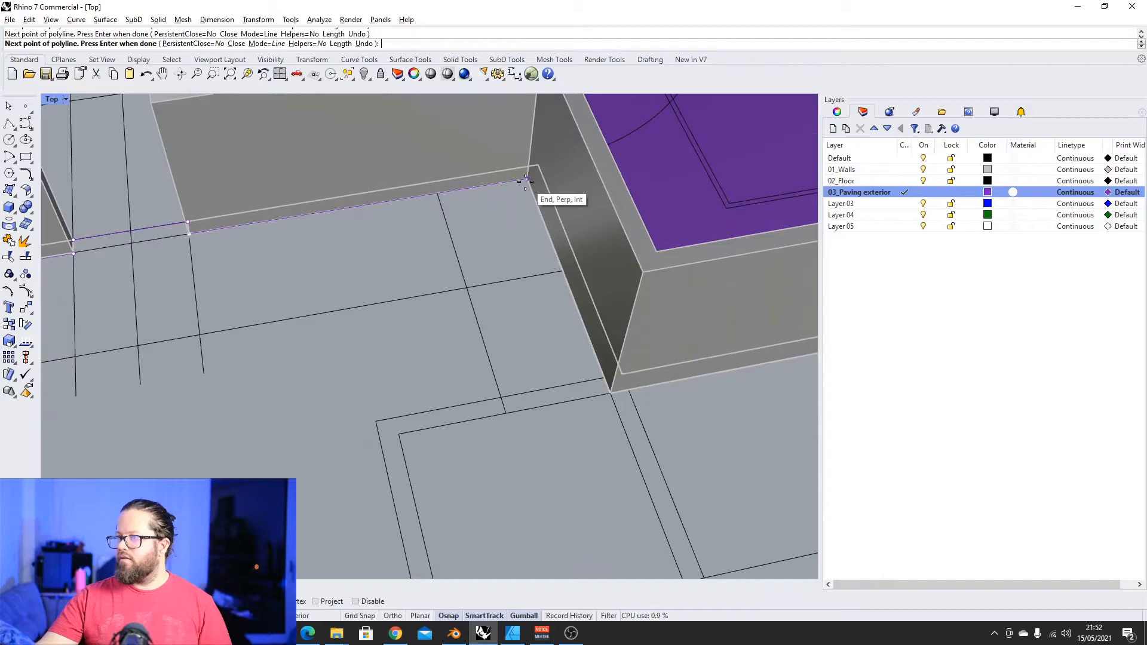
{"action": "left_click", "coordinate": [533, 183]}
{"action": "left_click", "coordinate": [603, 389]}
{"action": "scroll", "coordinate": [325, 382], "scroll_direction": "down", "scroll_amount": 7}
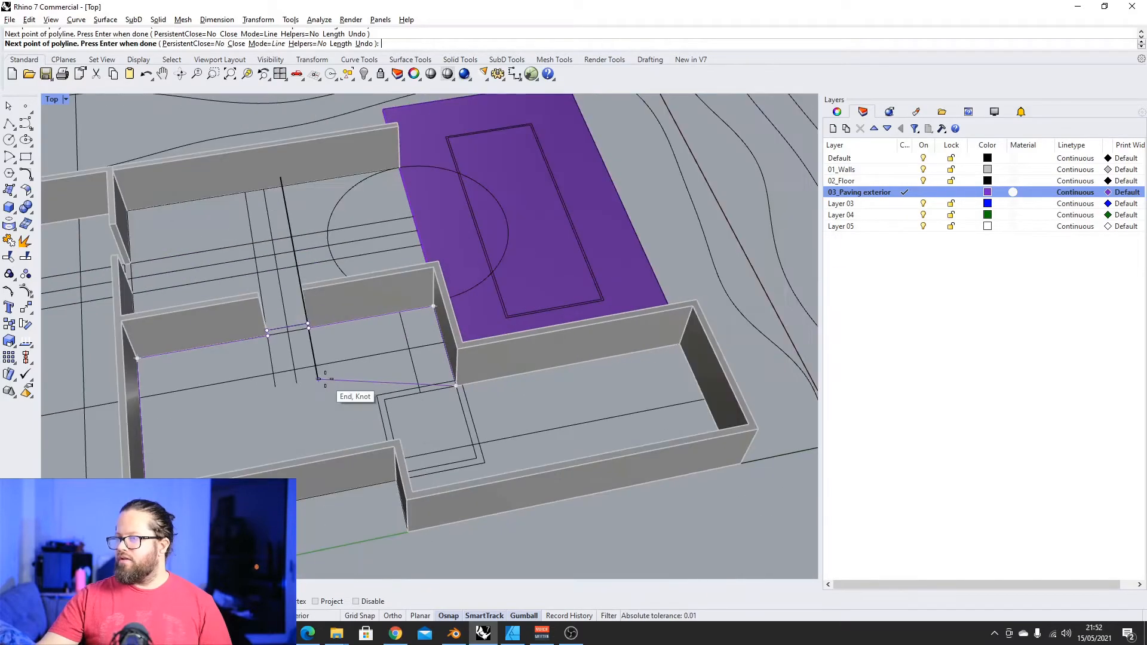
{"action": "scroll", "coordinate": [486, 359], "scroll_direction": "up", "scroll_amount": 7}
{"action": "right_click_drag", "start_coordinate": [334, 349], "coordinate": [431, 360]}
{"action": "left_click", "coordinate": [542, 302]}
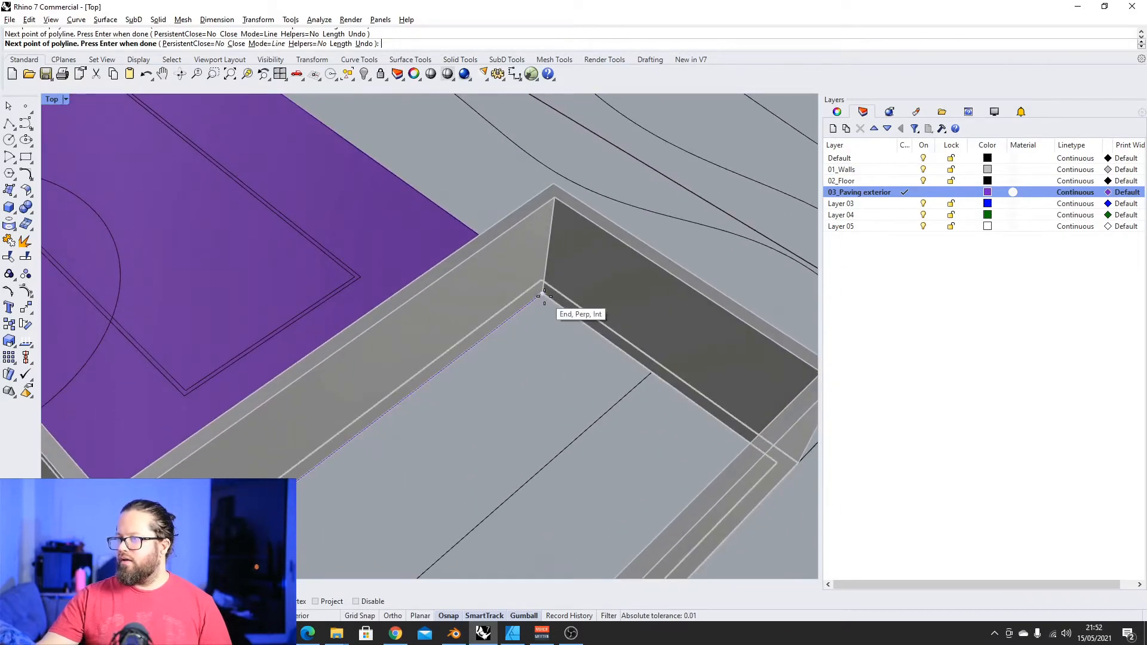
Close the floor outline polyline back to its starting corner
{"action": "scroll", "coordinate": [604, 358], "scroll_direction": "down", "scroll_amount": 6}
{"action": "scroll", "coordinate": [555, 281], "scroll_direction": "up", "scroll_amount": 6}
{"action": "type", "text": "cl"}
{"action": "key", "text": "Return"}
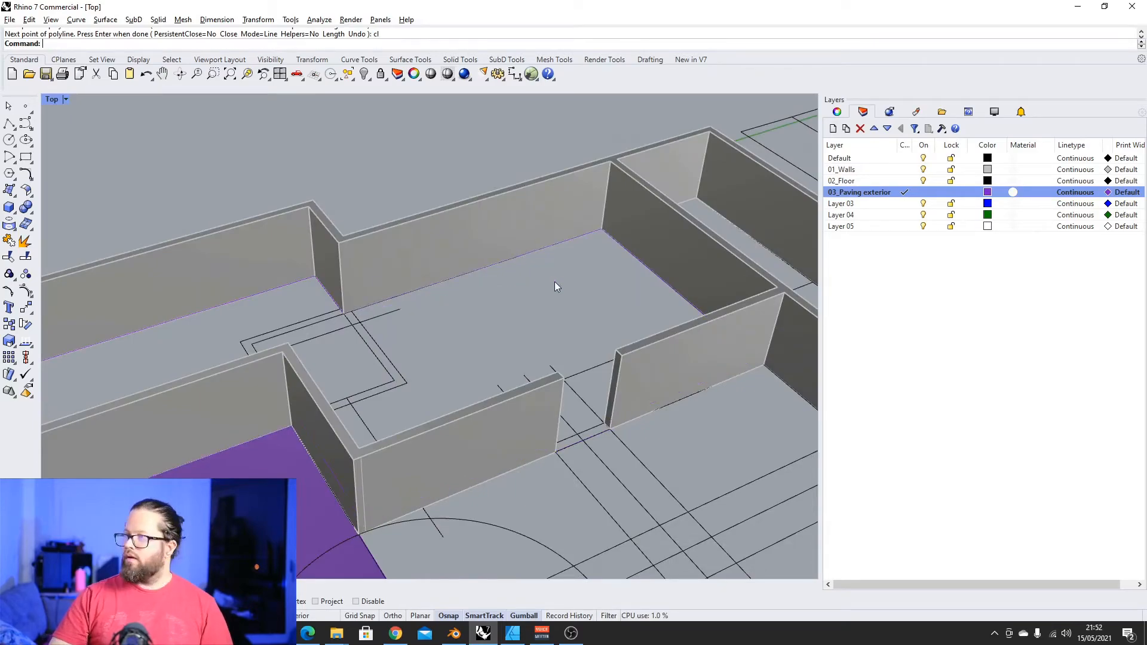
Delete the two floor outline vertices at the outer wall-end corners of the doorway
{"action": "left_click", "coordinate": [530, 255]}
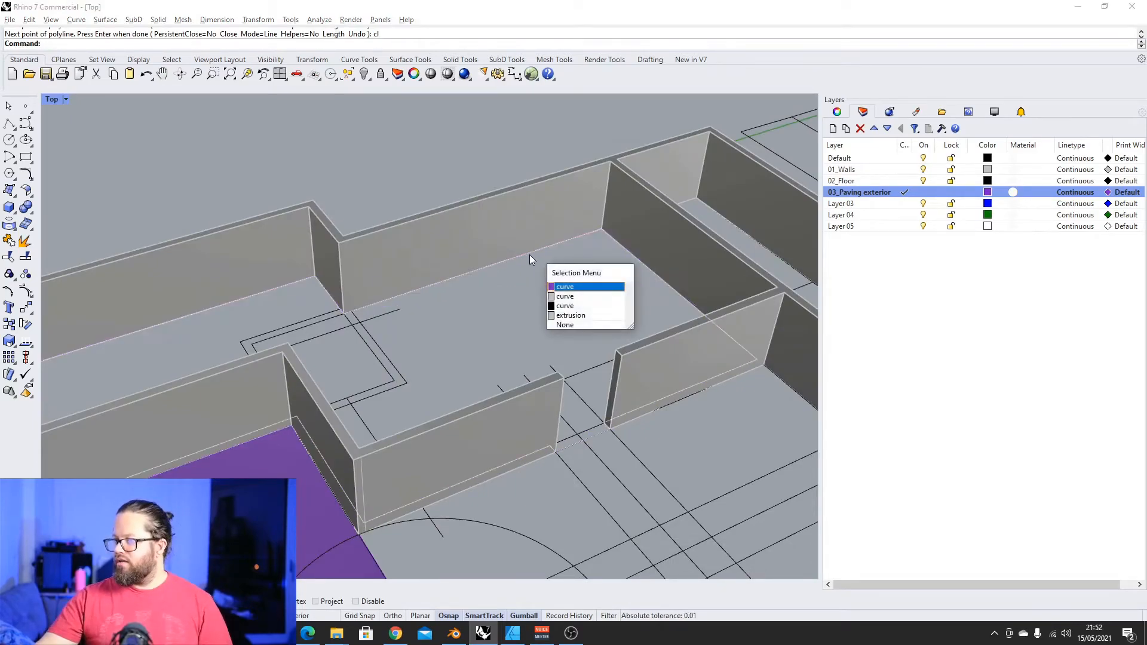
{"action": "left_click", "coordinate": [564, 287]}
{"action": "scroll", "coordinate": [453, 336], "scroll_direction": "down", "scroll_amount": 5}
{"action": "scroll", "coordinate": [573, 328], "scroll_direction": "up", "scroll_amount": 6}
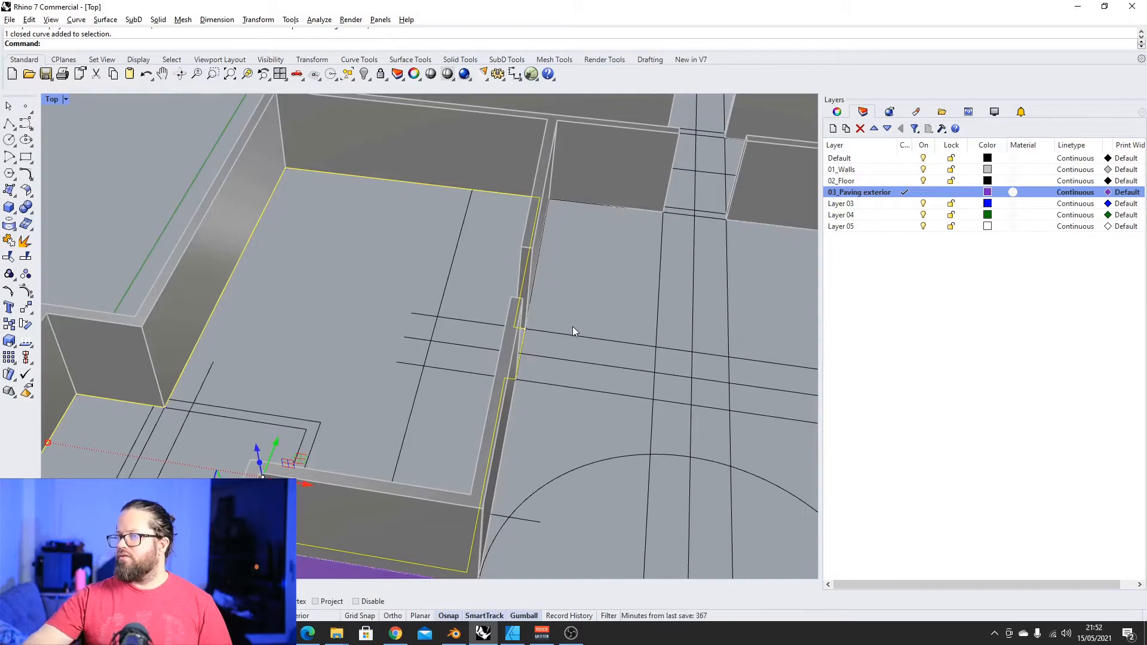
{"action": "right_click_drag", "start_coordinate": [573, 326], "coordinate": [479, 330]}
{"action": "scroll", "coordinate": [476, 383], "scroll_direction": "up", "scroll_amount": 6}
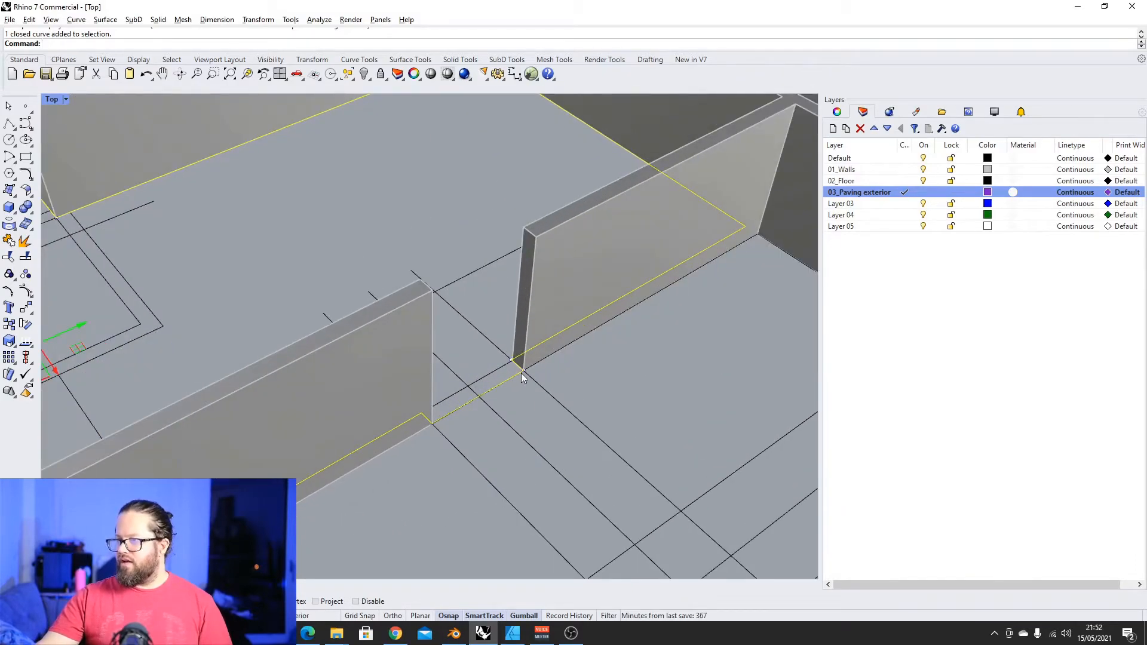
{"action": "left_click", "coordinate": [523, 370], "text": "ctrl+shift"}
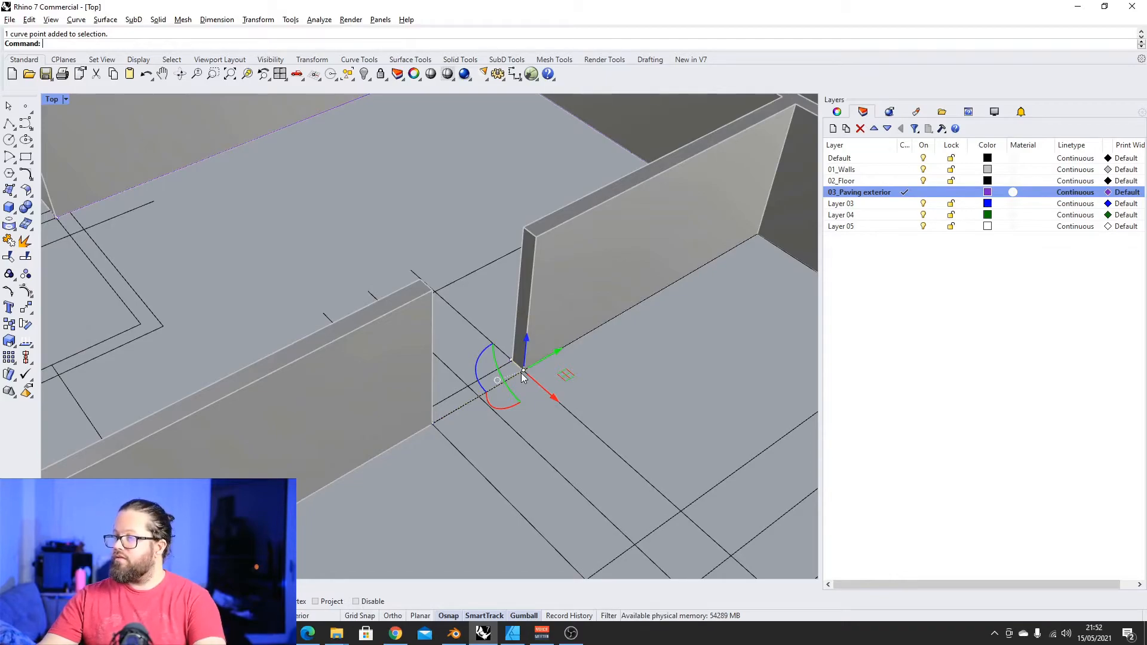
{"action": "scroll", "coordinate": [521, 373], "scroll_direction": "down", "scroll_amount": 4}
{"action": "key", "text": "Delete"}
{"action": "scroll", "coordinate": [499, 378], "scroll_direction": "up", "scroll_amount": 4}
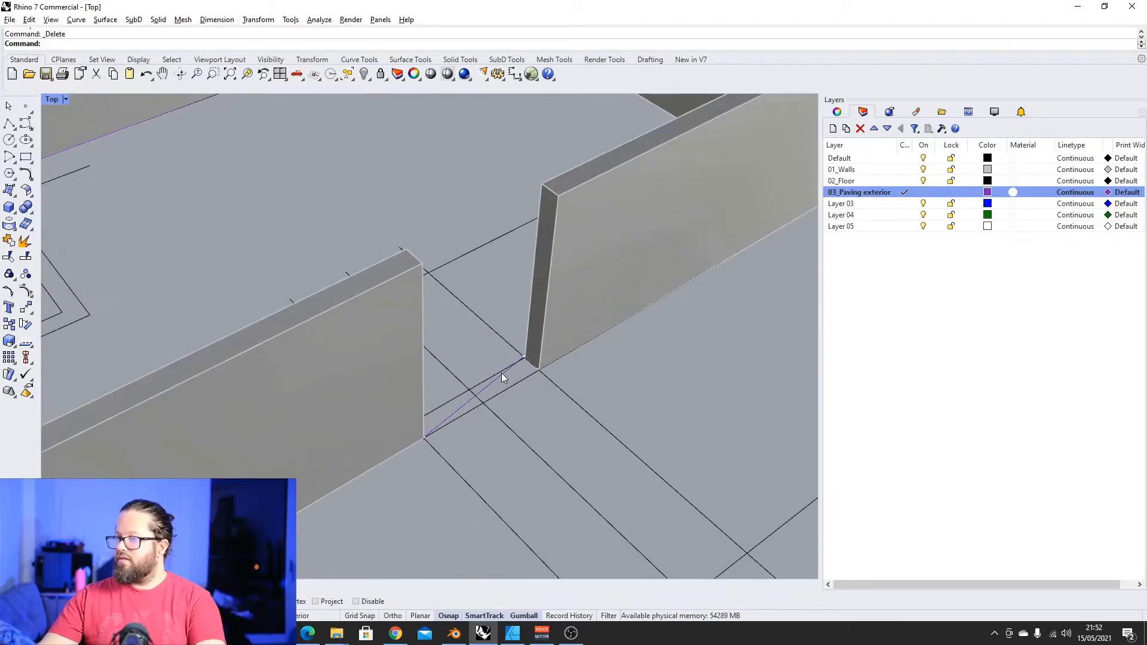
{"action": "key", "text": "Delete"}
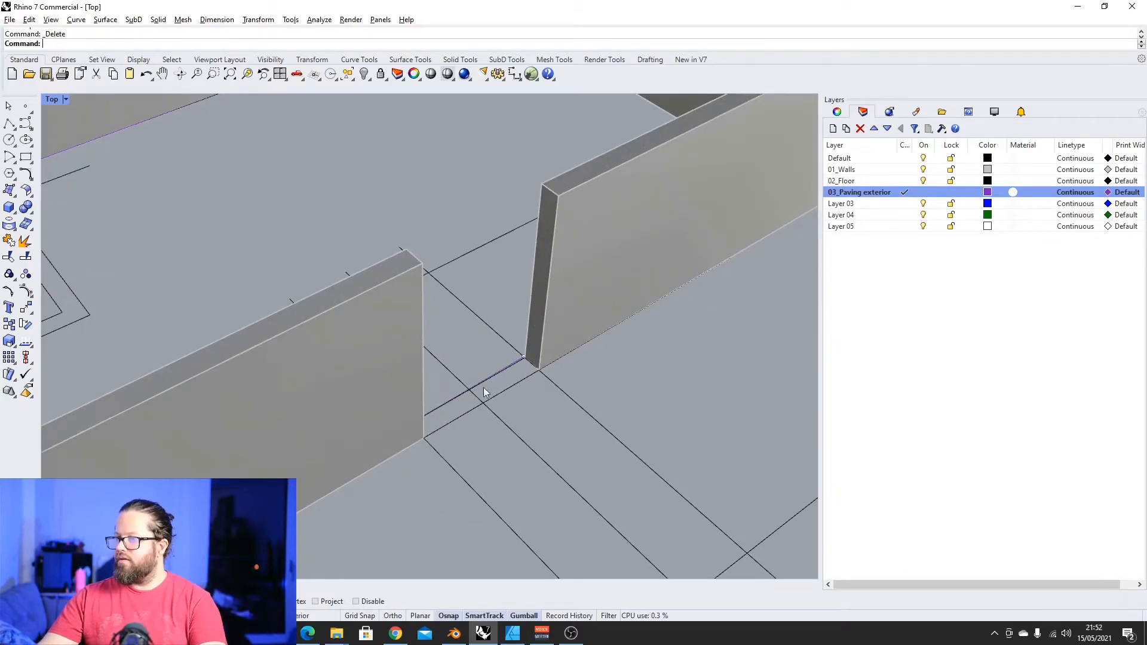
Delete the leftover floor outline vertex at the inner wall-end corner beside the doorway
{"action": "left_click", "coordinate": [513, 365]}
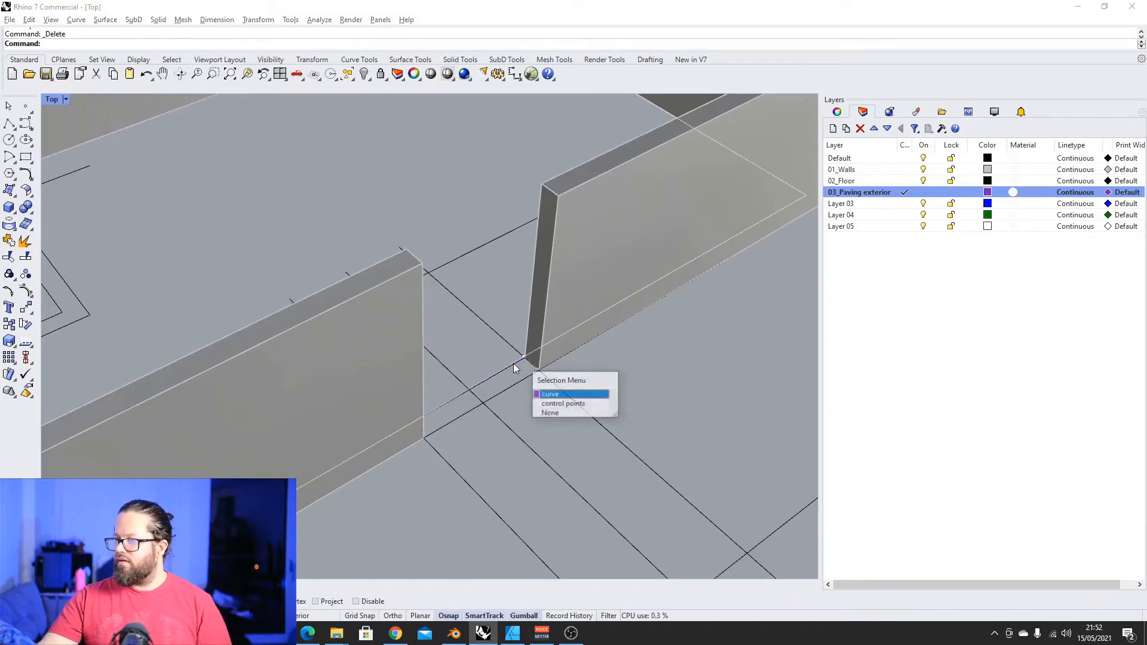
{"action": "left_click", "coordinate": [549, 395]}
{"action": "scroll", "coordinate": [498, 367], "scroll_direction": "up", "scroll_amount": 2}
{"action": "scroll", "coordinate": [573, 353], "scroll_direction": "up", "scroll_amount": 3}
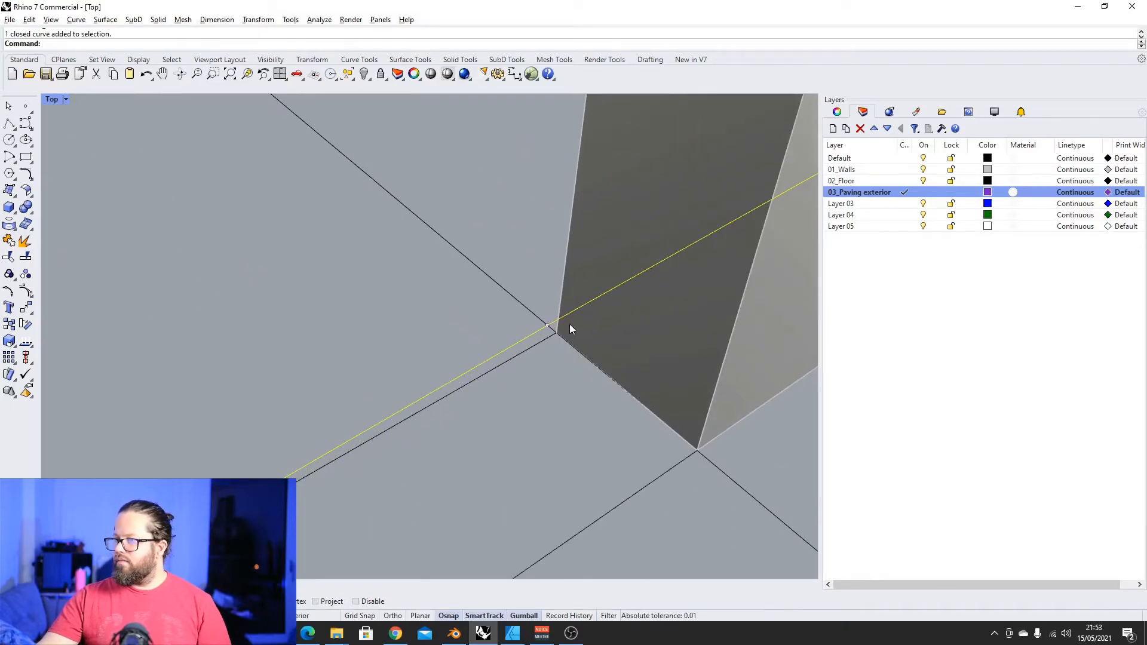
{"action": "left_click", "coordinate": [547, 327]}
{"action": "right_click_drag", "start_coordinate": [550, 333], "coordinate": [431, 432]}
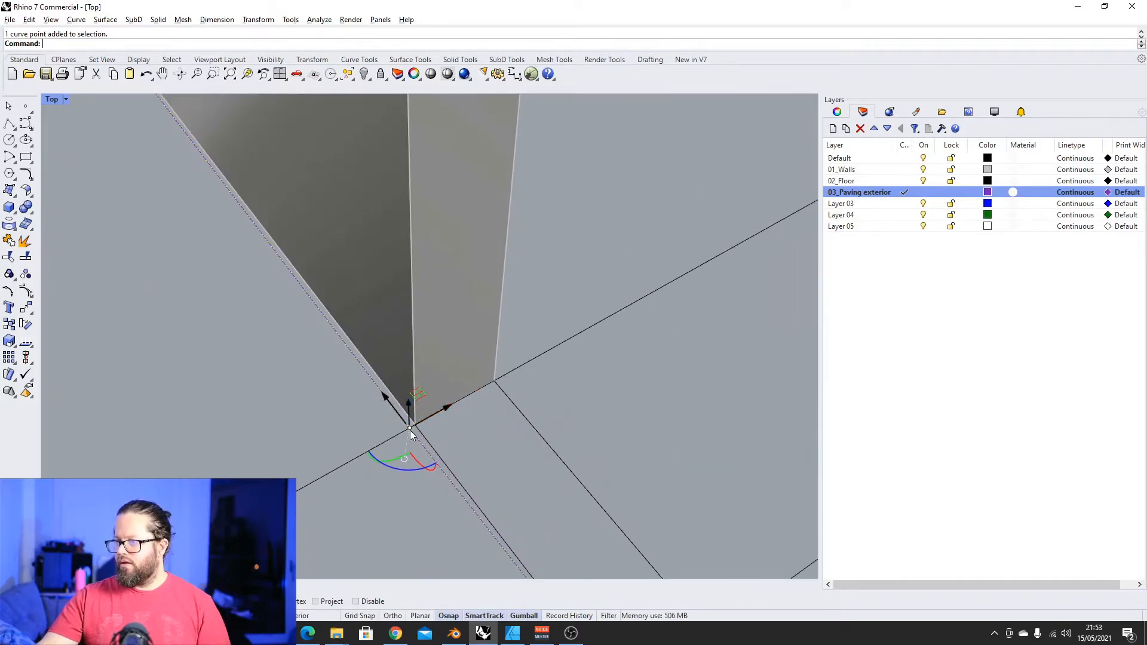
{"action": "key", "text": "Delete"}
Select the cleaned floor outline and examine from above and below how it runs along the walls and paving
{"action": "scroll", "coordinate": [392, 386], "scroll_direction": "down", "scroll_amount": 5}
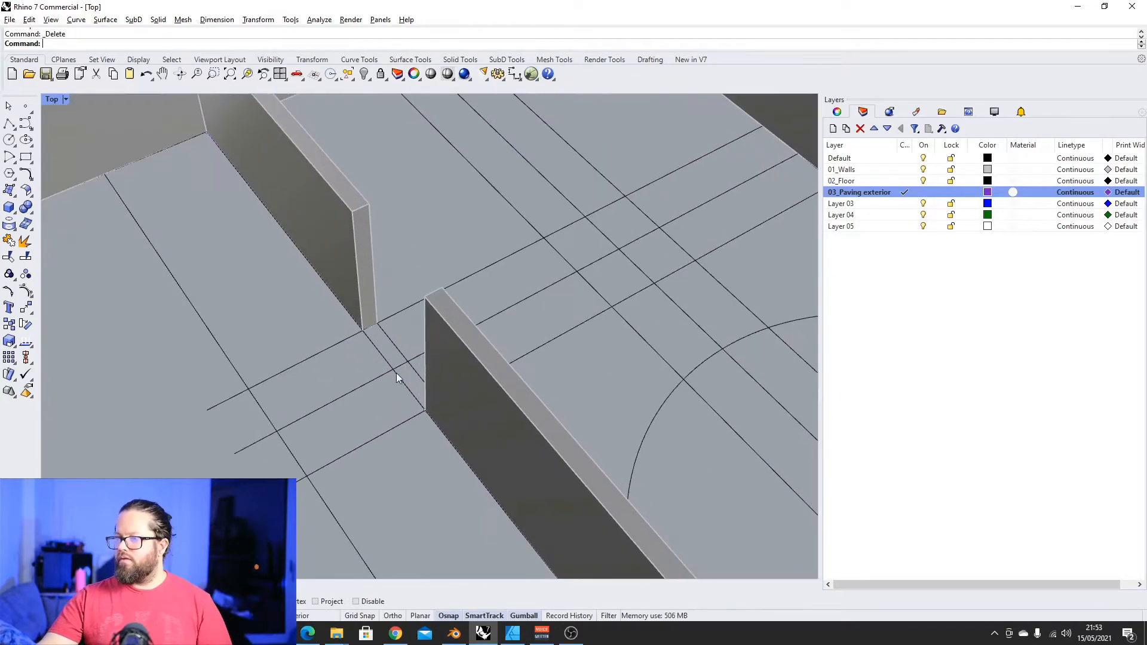
{"action": "left_click", "coordinate": [418, 399]}
{"action": "left_click", "coordinate": [445, 437]}
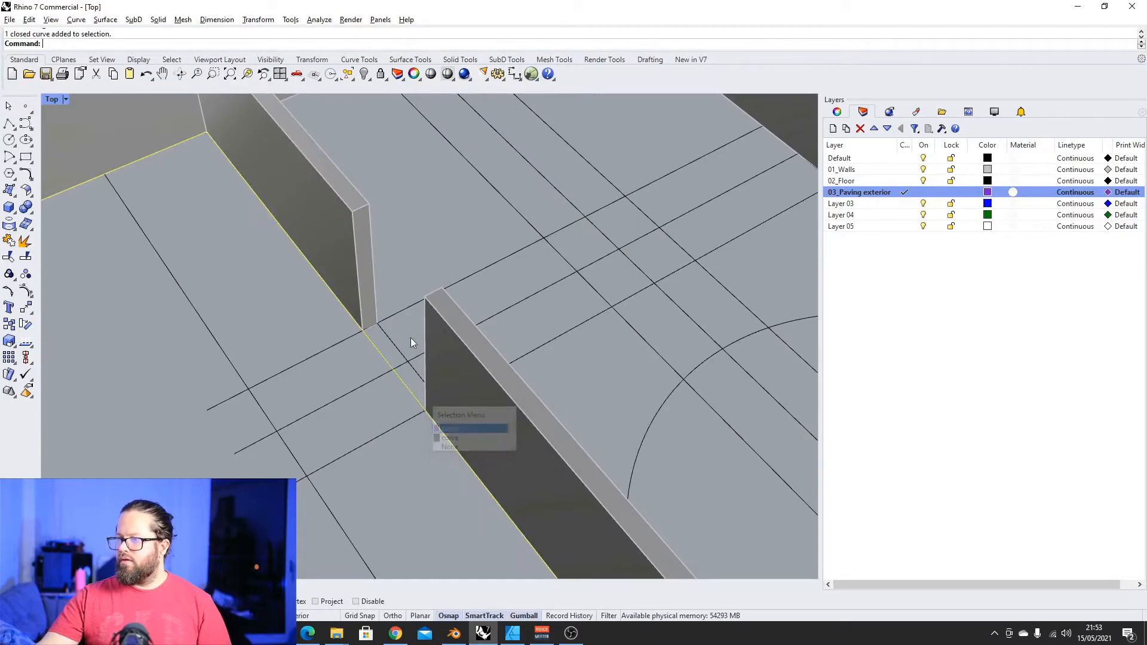
{"action": "scroll", "coordinate": [416, 376], "scroll_direction": "down", "scroll_amount": 5}
{"action": "right_click_drag", "start_coordinate": [417, 384], "coordinate": [226, 423]}
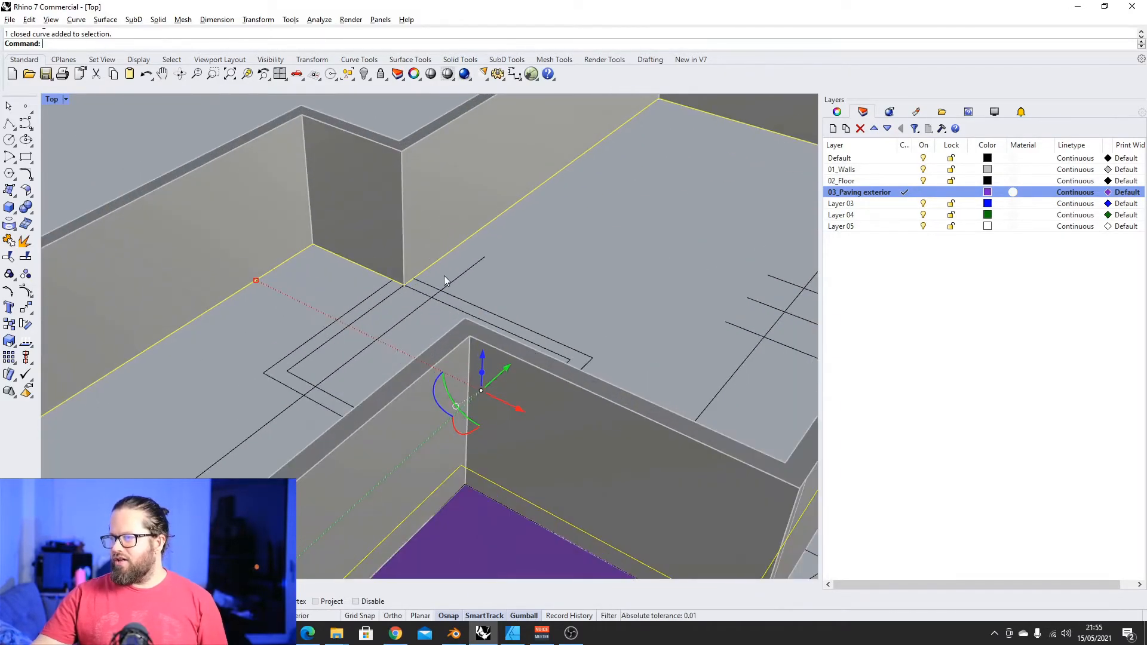
{"action": "scroll", "coordinate": [444, 279], "scroll_direction": "down", "scroll_amount": 8}
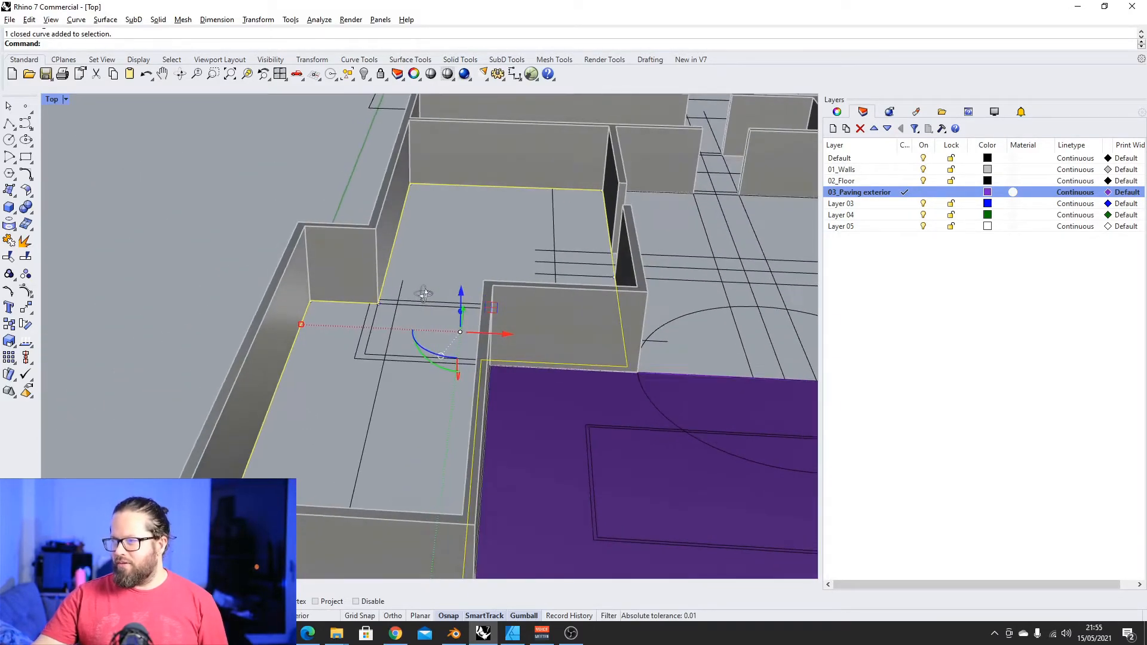
{"action": "scroll", "coordinate": [490, 316], "scroll_direction": "up", "scroll_amount": 2}
{"action": "right_click_drag", "start_coordinate": [491, 318], "coordinate": [558, 241]}
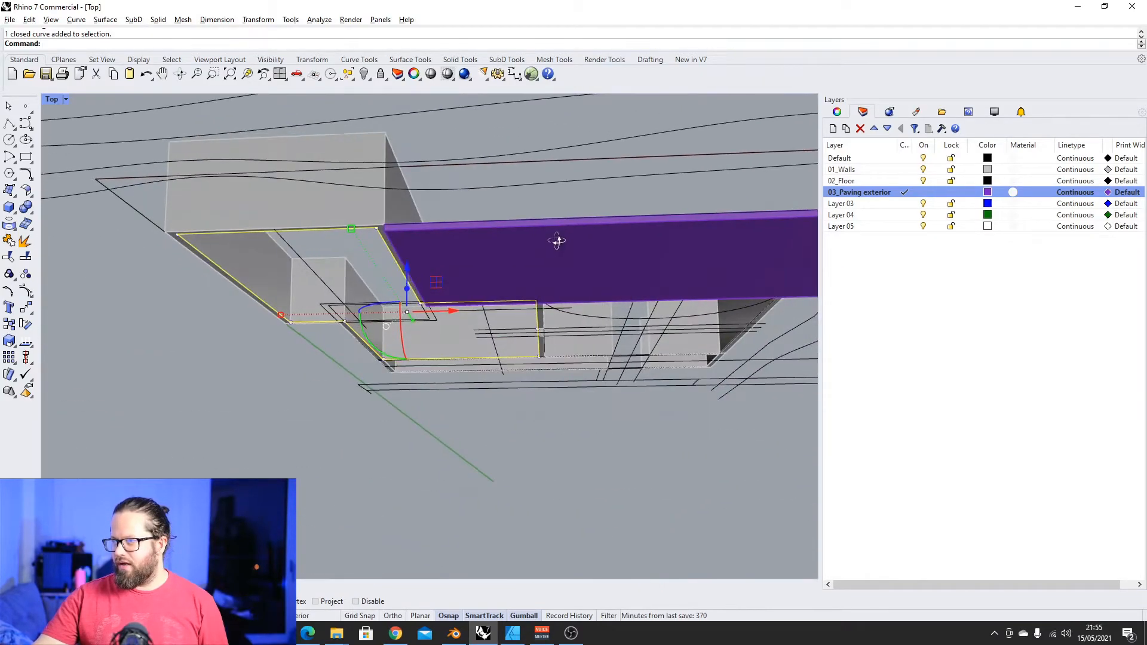
{"action": "scroll", "coordinate": [147, 231], "scroll_direction": "up", "scroll_amount": 8}
{"action": "scroll", "coordinate": [318, 285], "scroll_direction": "down", "scroll_amount": 7}
{"action": "right_click_drag", "start_coordinate": [343, 296], "coordinate": [461, 378]}
Offset the floor outline outward through a point on the walls' outer base edge and select the offset curve
{"action": "scroll", "coordinate": [633, 317], "scroll_direction": "up", "scroll_amount": 3}
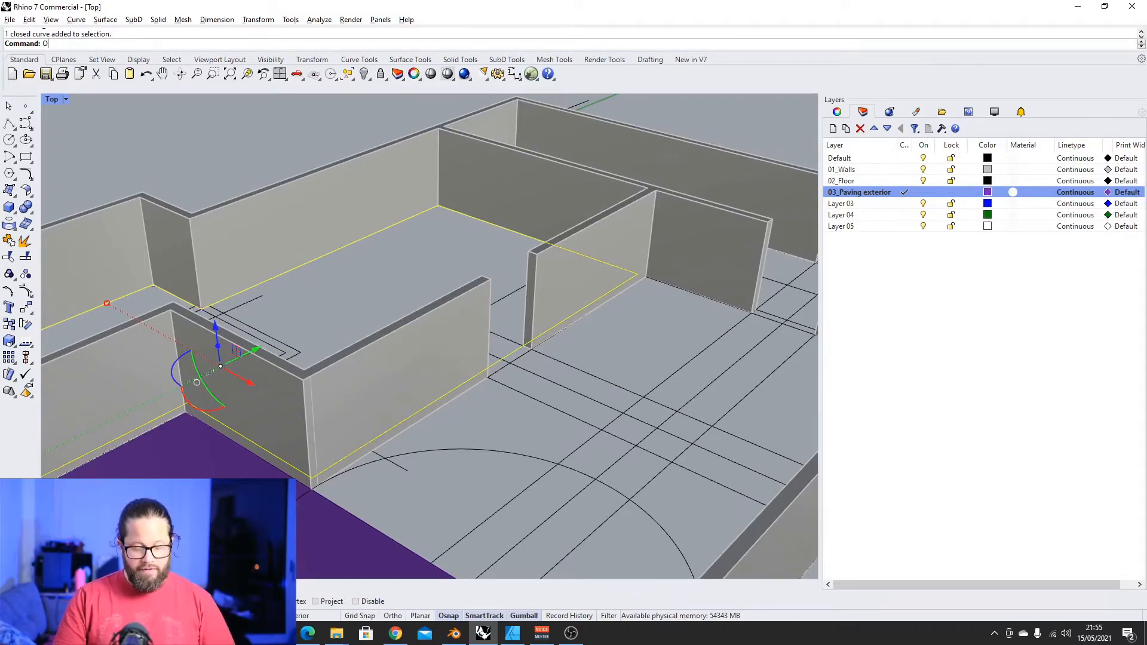
{"action": "key", "text": "Return"}
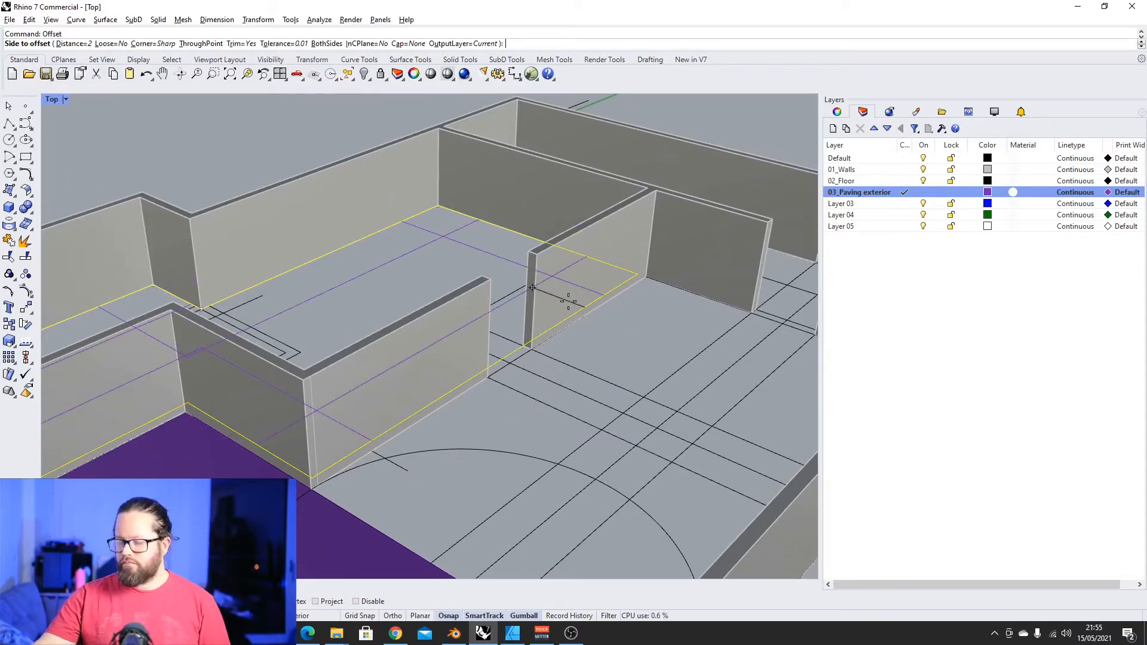
{"action": "type", "text": "t"}
{"action": "key", "text": "Return"}
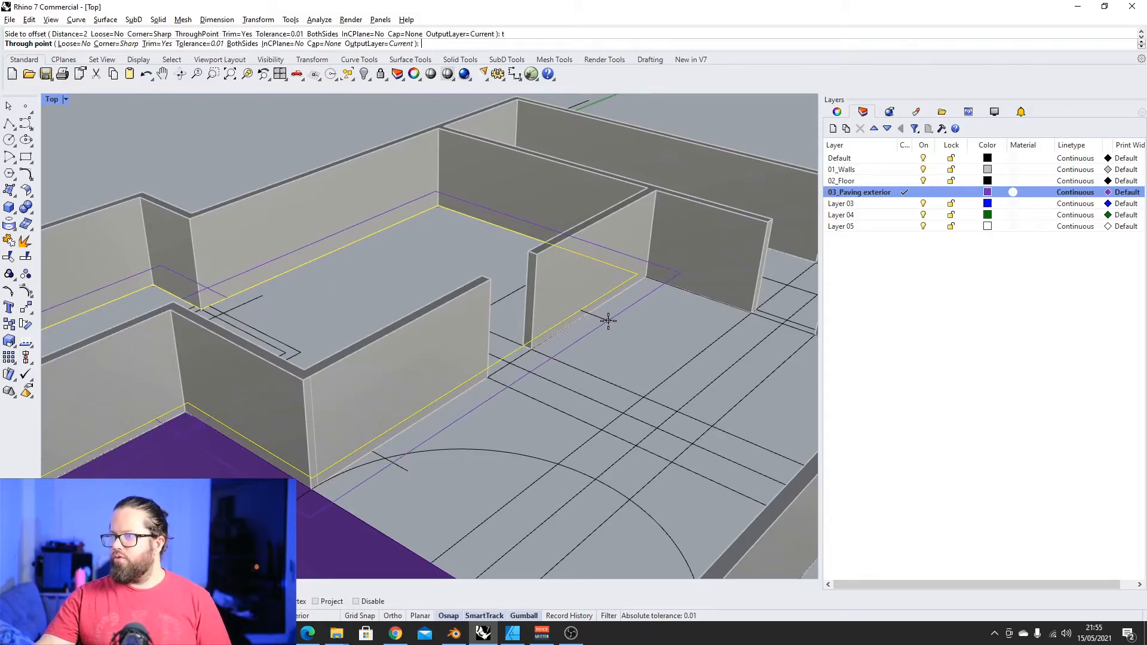
{"action": "left_click", "coordinate": [565, 330]}
{"action": "scroll", "coordinate": [508, 353], "scroll_direction": "up", "scroll_amount": 3}
{"action": "left_click", "coordinate": [501, 349]}
{"action": "left_click", "coordinate": [537, 381]}
{"action": "scroll", "coordinate": [537, 381], "scroll_direction": "down", "scroll_amount": 8}
{"action": "mouse_move", "coordinate": [536, 381]}
{"action": "right_mouse_down"}
{"action": "mouse_move", "coordinate": [568, 366]}
{"action": "mouse_move", "coordinate": [518, 370]}
{"action": "right_mouse_up"}
{"action": "scroll", "coordinate": [413, 312], "scroll_direction": "up", "scroll_amount": 4}
Detach the Solid Creation and Surface Creation tool groups and place them side by side over the viewport
{"action": "left_click", "coordinate": [14, 212]}
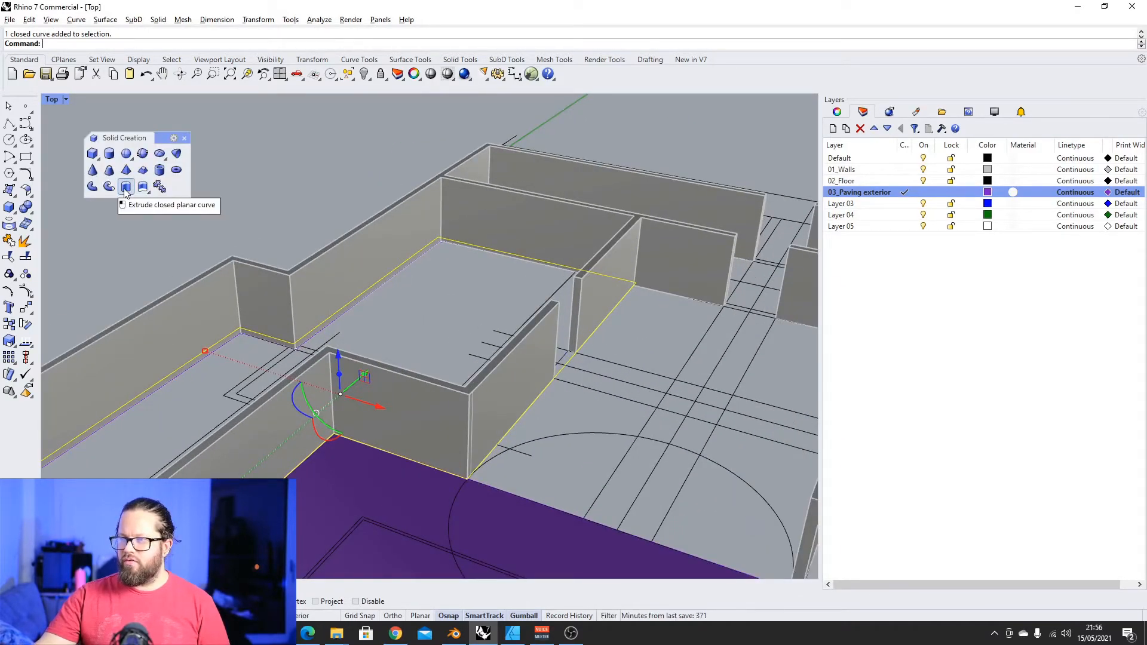
{"action": "left_click", "coordinate": [14, 195]}
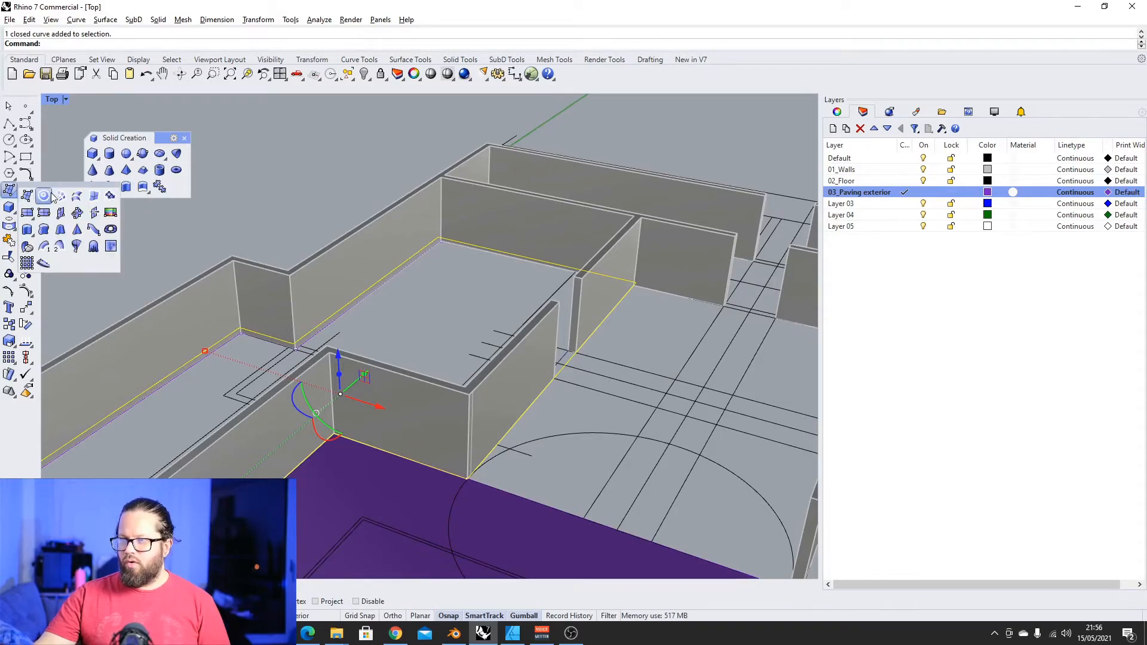
{"action": "left_click_drag", "start_coordinate": [51, 185], "coordinate": [237, 138]}
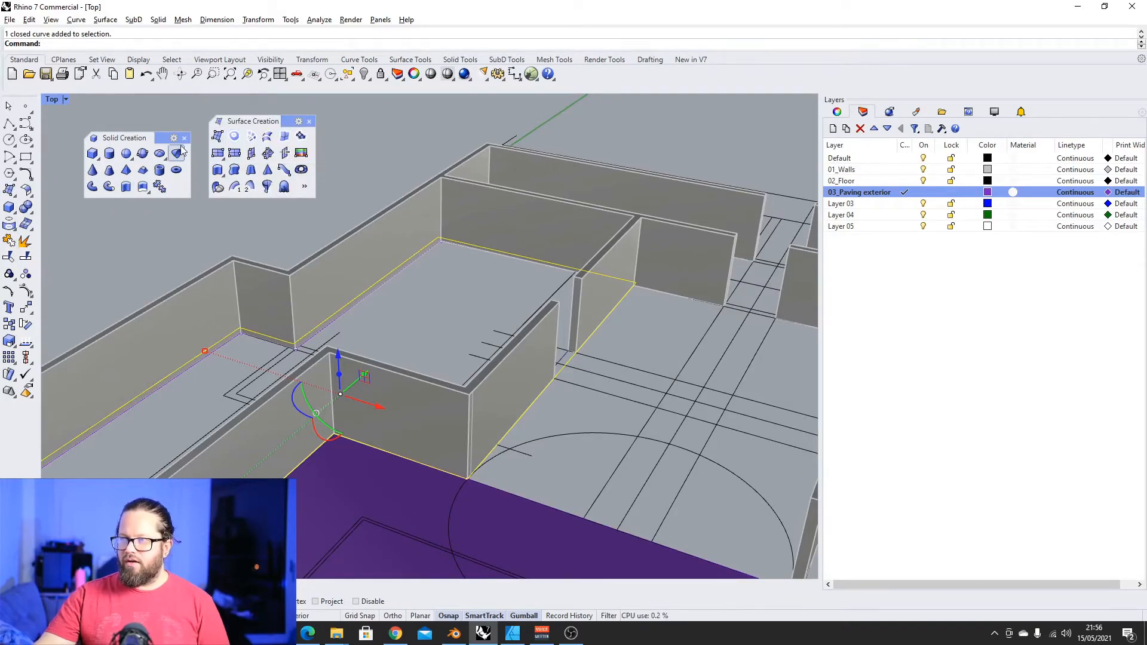
{"action": "left_click_drag", "start_coordinate": [160, 135], "coordinate": [159, 119]}
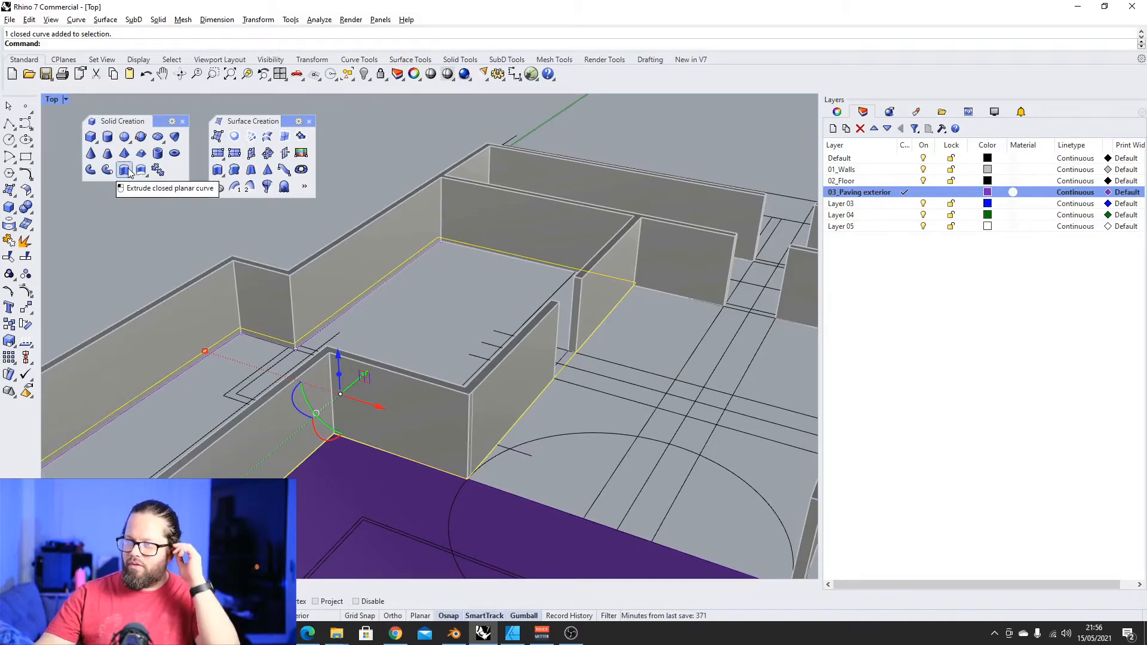
Make 02_Floor the current layer and change its color to a pale yellow
{"action": "left_click", "coordinate": [918, 182]}
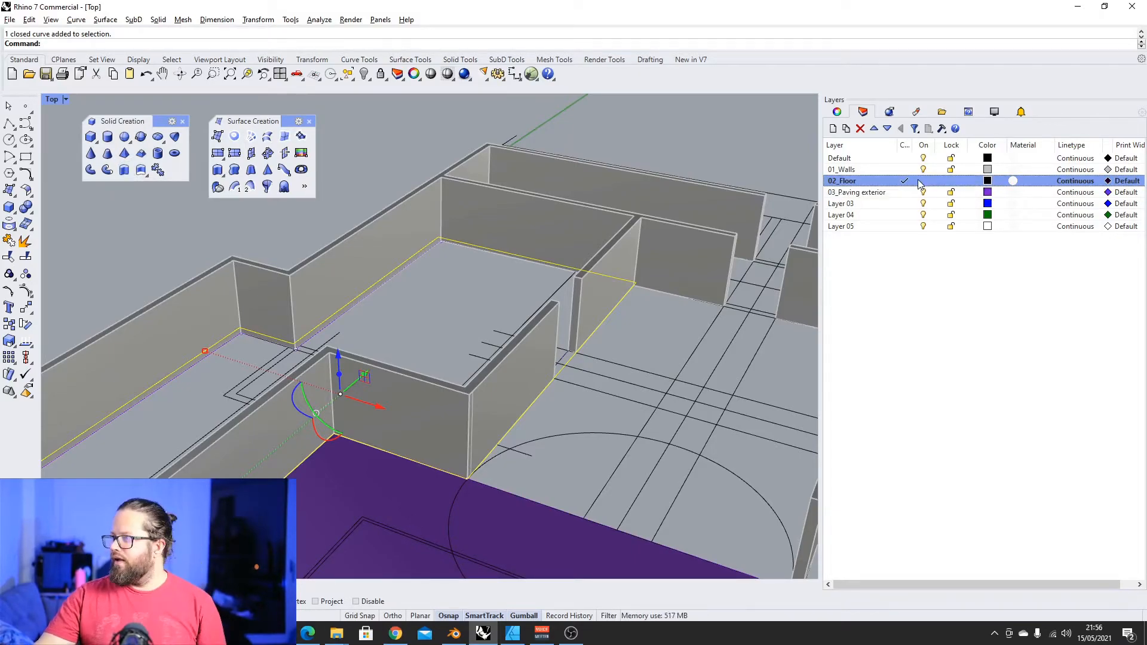
{"action": "left_click", "coordinate": [988, 181]}
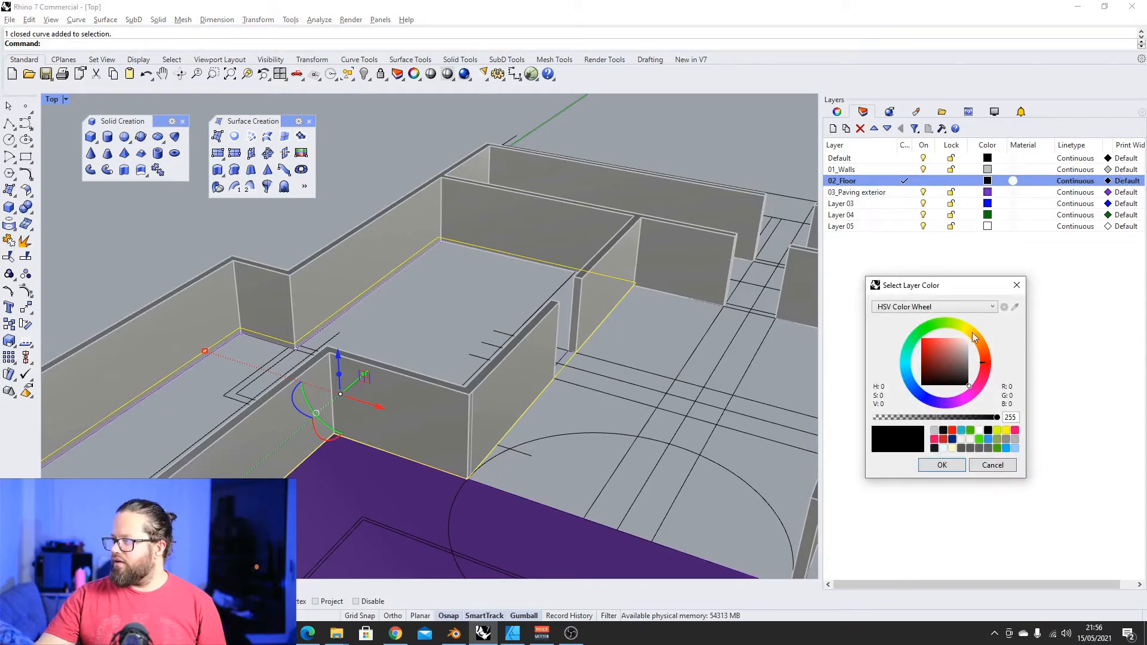
{"action": "left_click", "coordinate": [970, 339]}
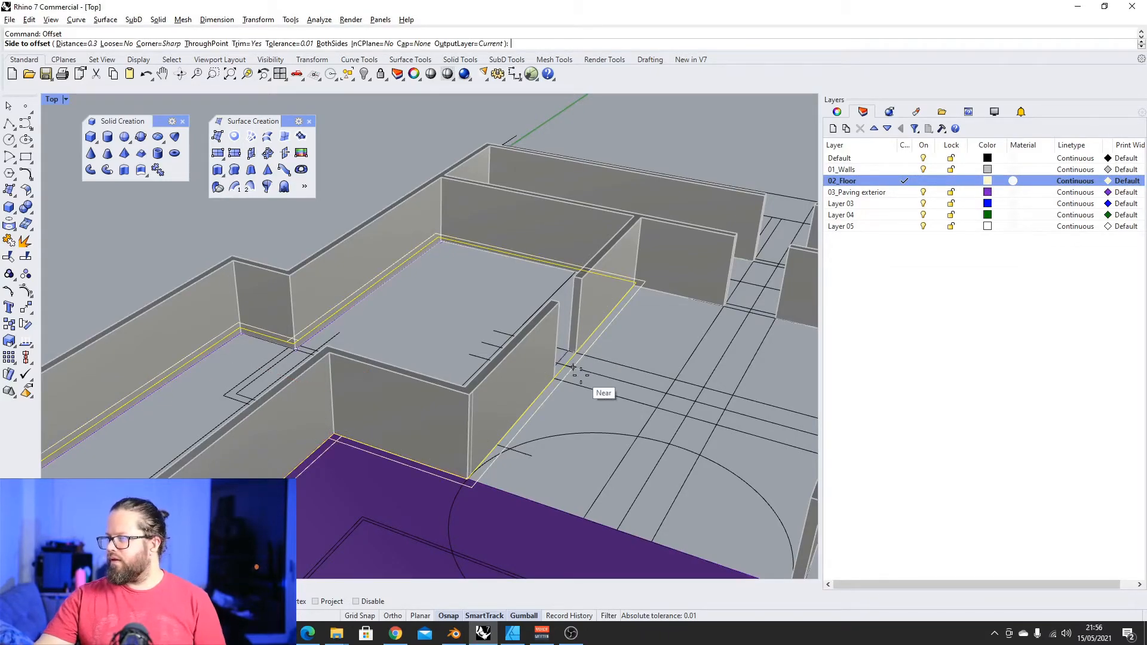
Extrude the outer floor outline as a solid down to the lower corner of the paving slab
{"action": "left_click", "coordinate": [573, 369]}
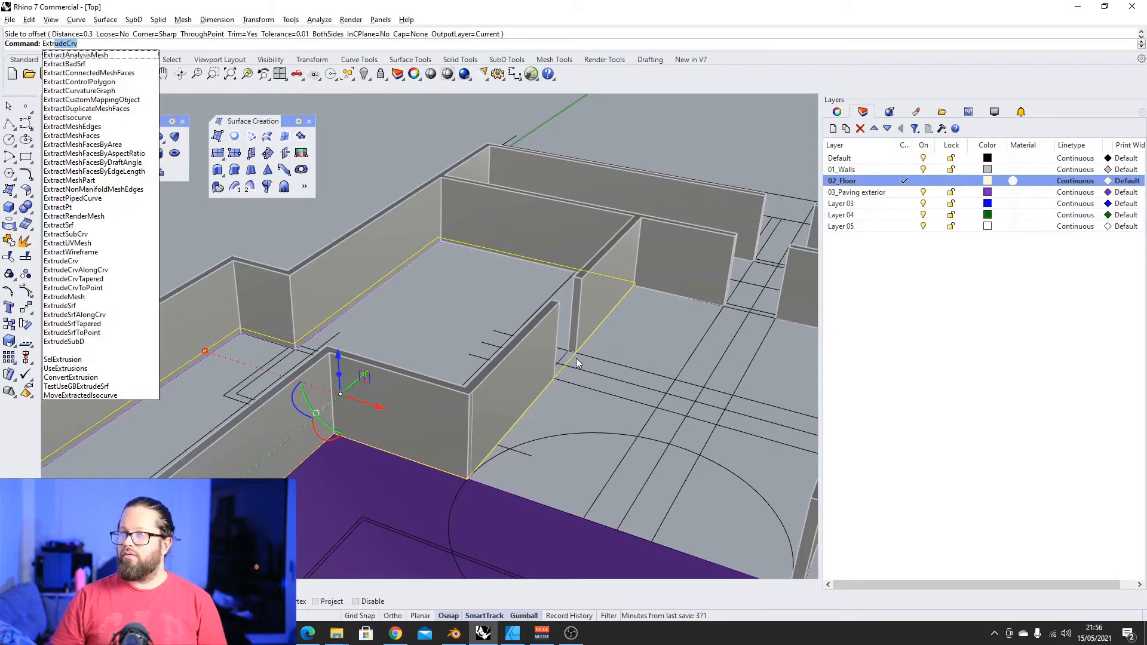
{"action": "key", "text": "Return"}
{"action": "scroll", "coordinate": [321, 314], "scroll_direction": "down", "scroll_amount": 3}
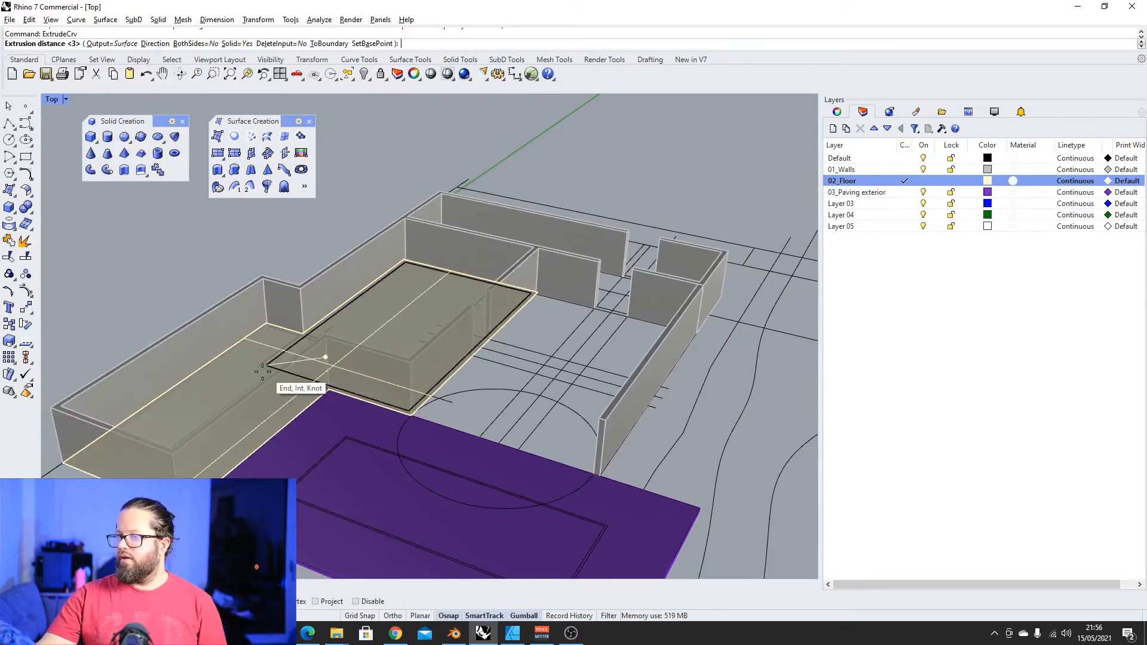
{"action": "scroll", "coordinate": [295, 282], "scroll_direction": "down", "scroll_amount": 4}
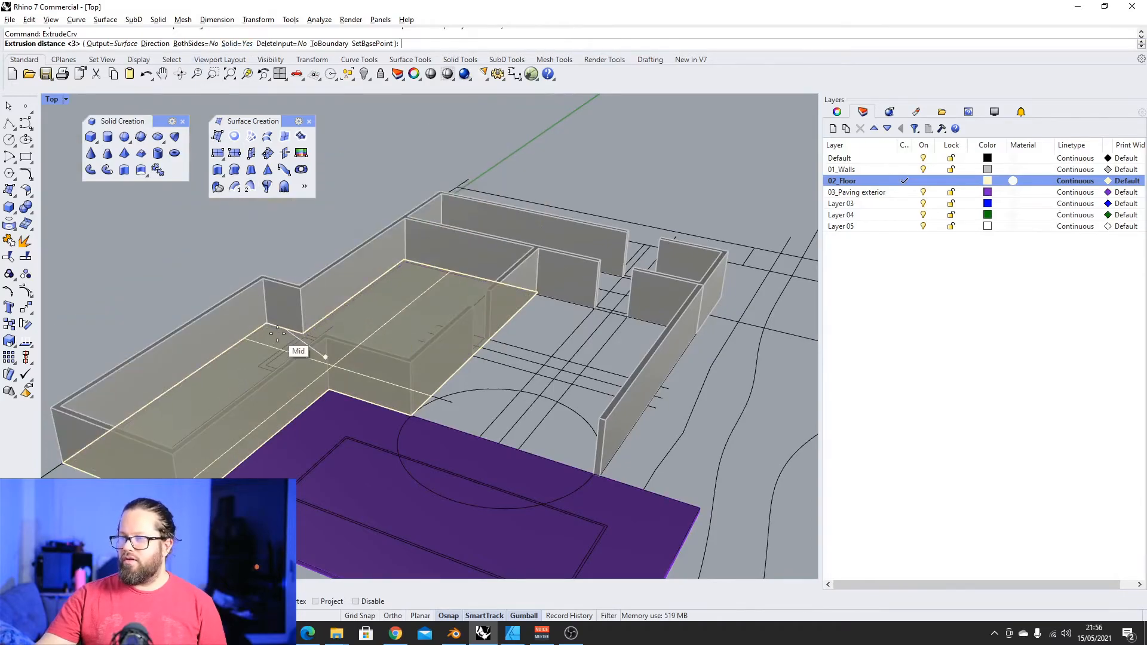
{"action": "scroll", "coordinate": [236, 397], "scroll_direction": "up", "scroll_amount": 8}
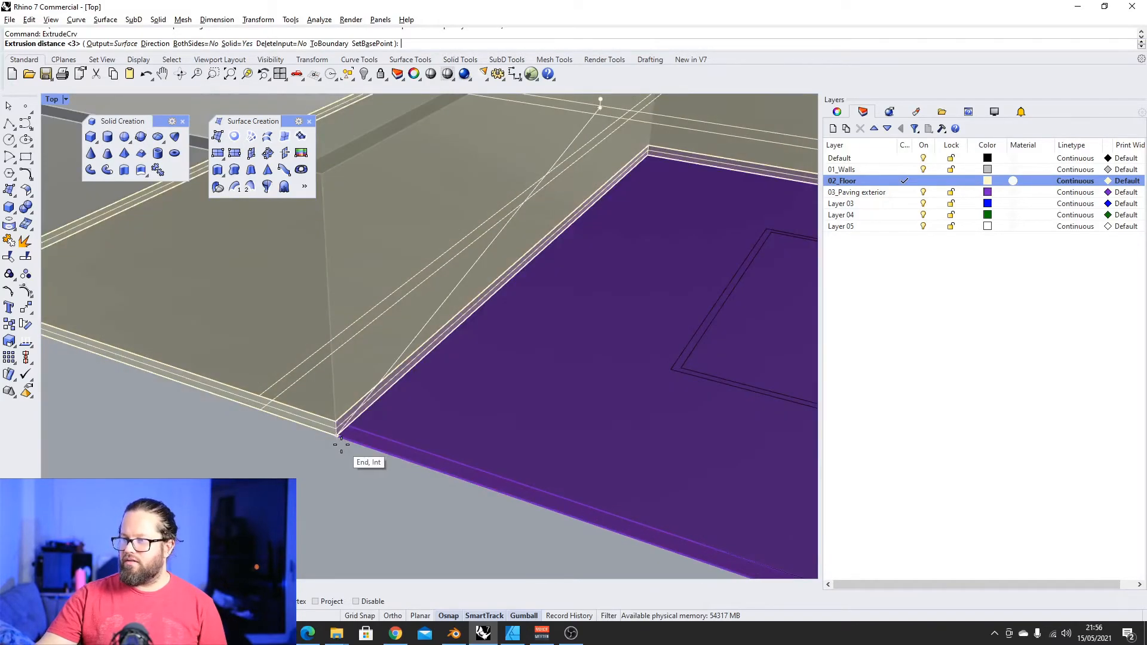
{"action": "left_click", "coordinate": [339, 440]}
{"action": "scroll", "coordinate": [323, 442], "scroll_direction": "down", "scroll_amount": 10}
{"action": "scroll", "coordinate": [322, 442], "scroll_direction": "up", "scroll_amount": 3}
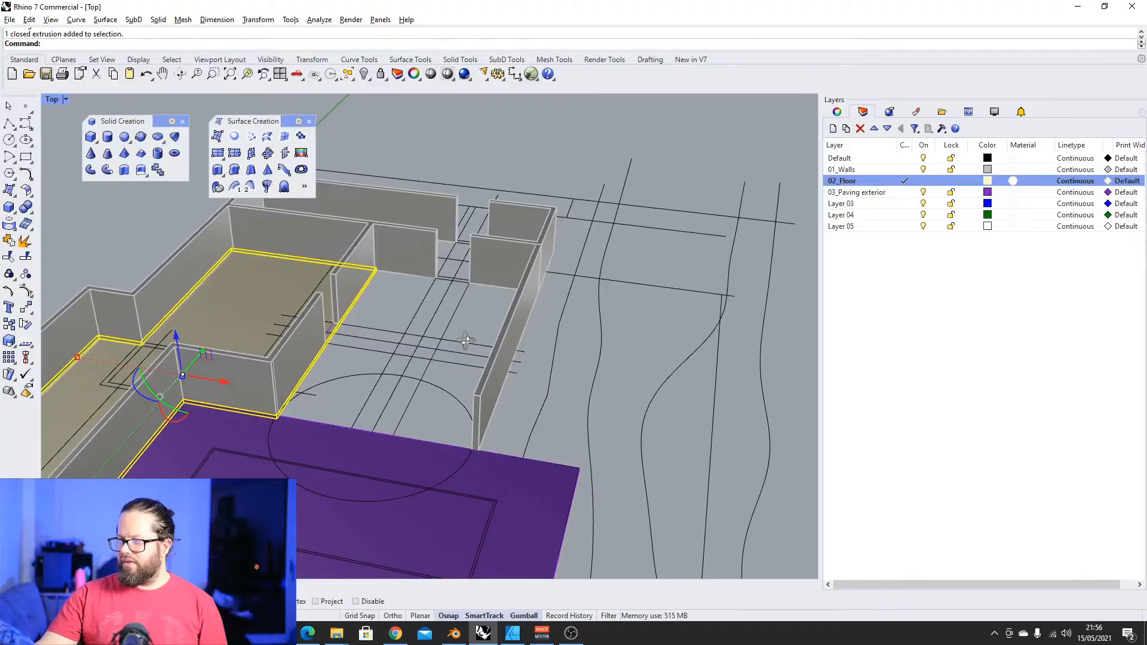
Create a box by three points as the floor slab beneath the adjoining end wing, matching the first slab's thickness
{"action": "scroll", "coordinate": [512, 261], "scroll_direction": "down", "scroll_amount": 3}
{"action": "right_click_drag", "start_coordinate": [512, 261], "coordinate": [437, 210]}
{"action": "scroll", "coordinate": [438, 210], "scroll_direction": "up", "scroll_amount": 4}
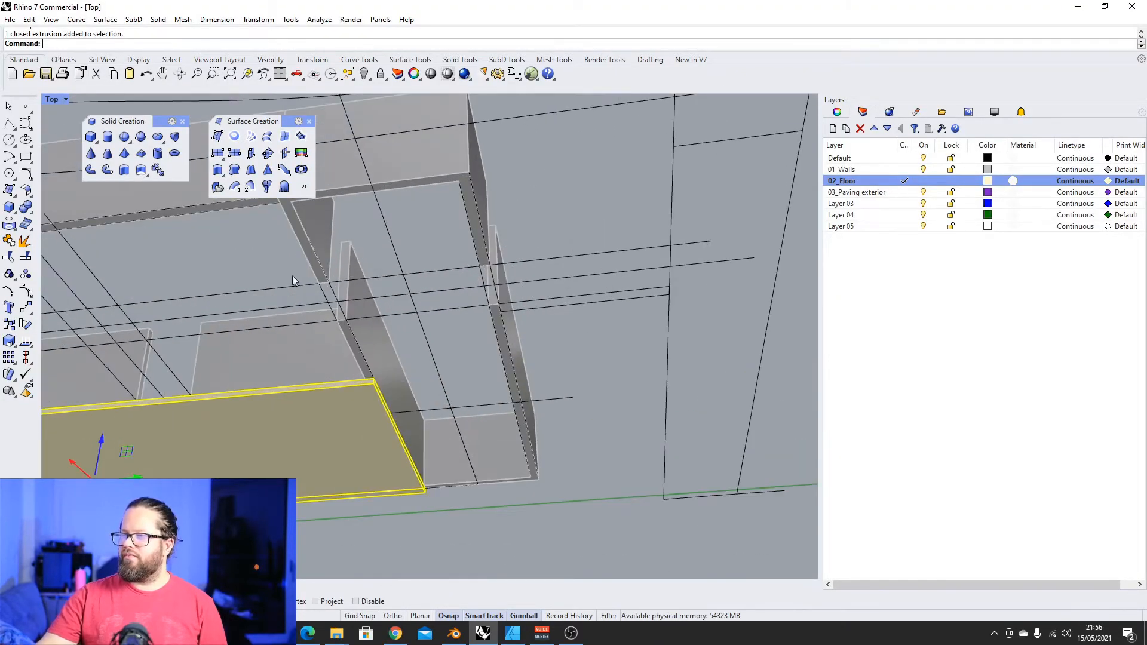
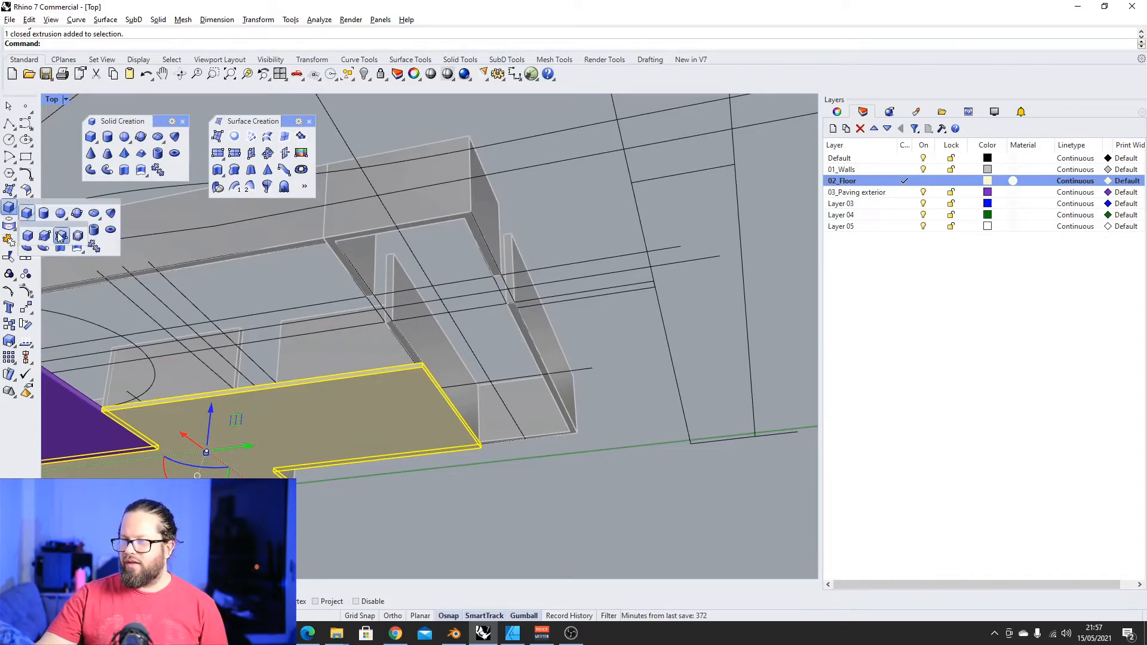
{"action": "right_click", "coordinate": [11, 211]}
{"action": "scroll", "coordinate": [315, 223], "scroll_direction": "up", "scroll_amount": 3}
{"action": "left_click", "coordinate": [315, 222]}
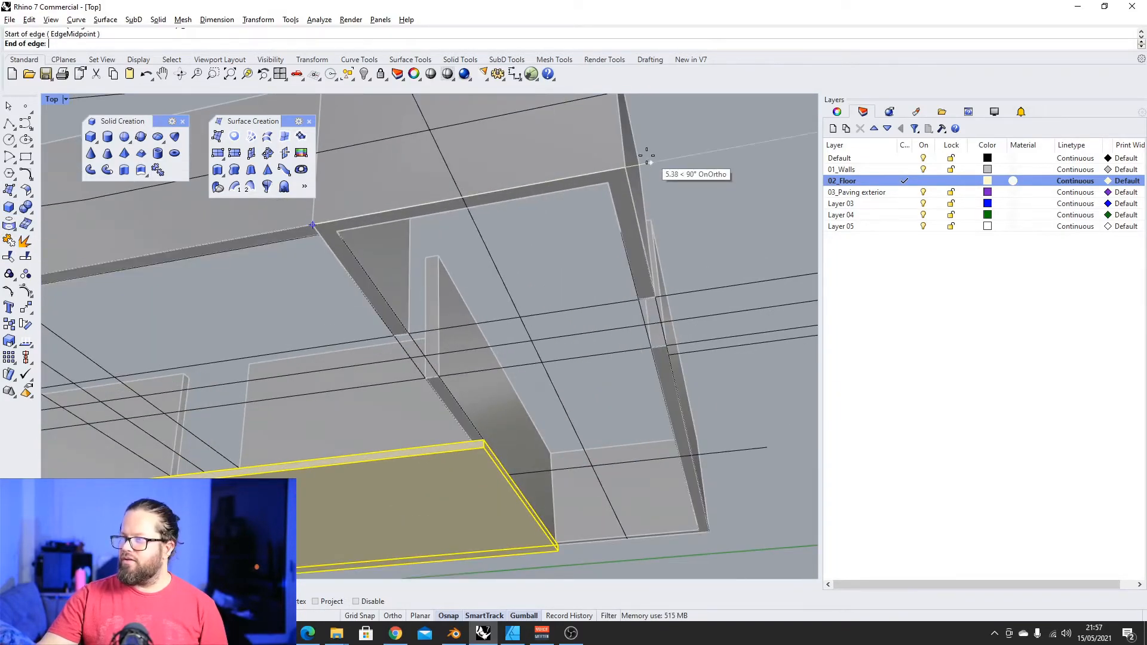
{"action": "left_click", "coordinate": [623, 165]}
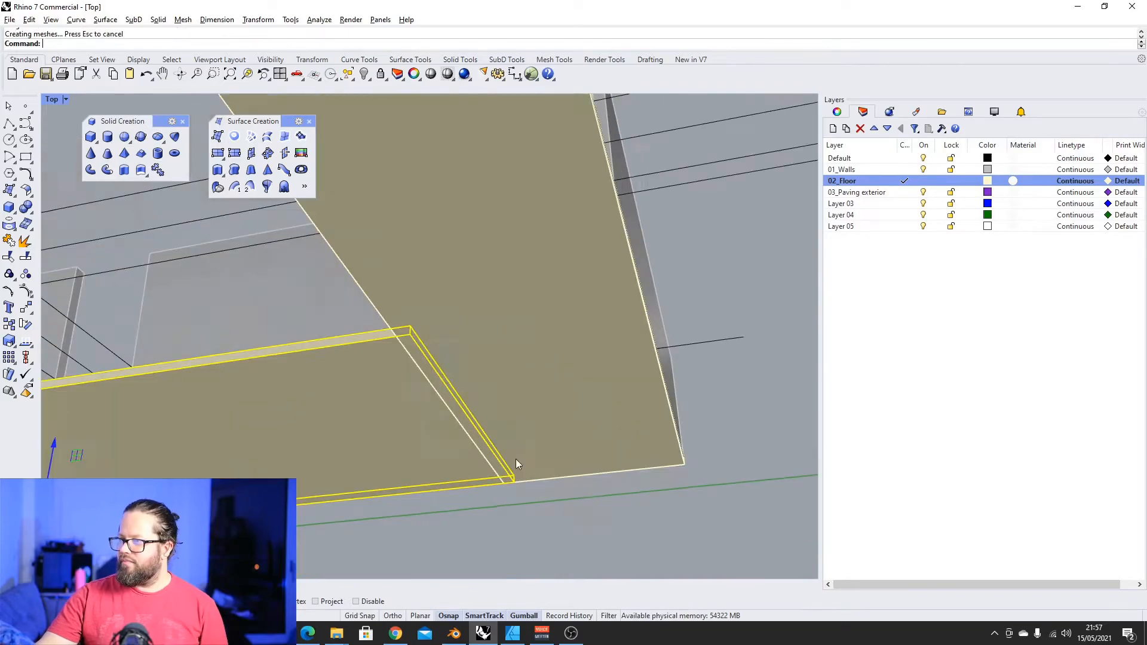
{"action": "scroll", "coordinate": [518, 464], "scroll_direction": "down", "scroll_amount": 3}
{"action": "right_click_drag", "start_coordinate": [518, 463], "coordinate": [609, 441]}
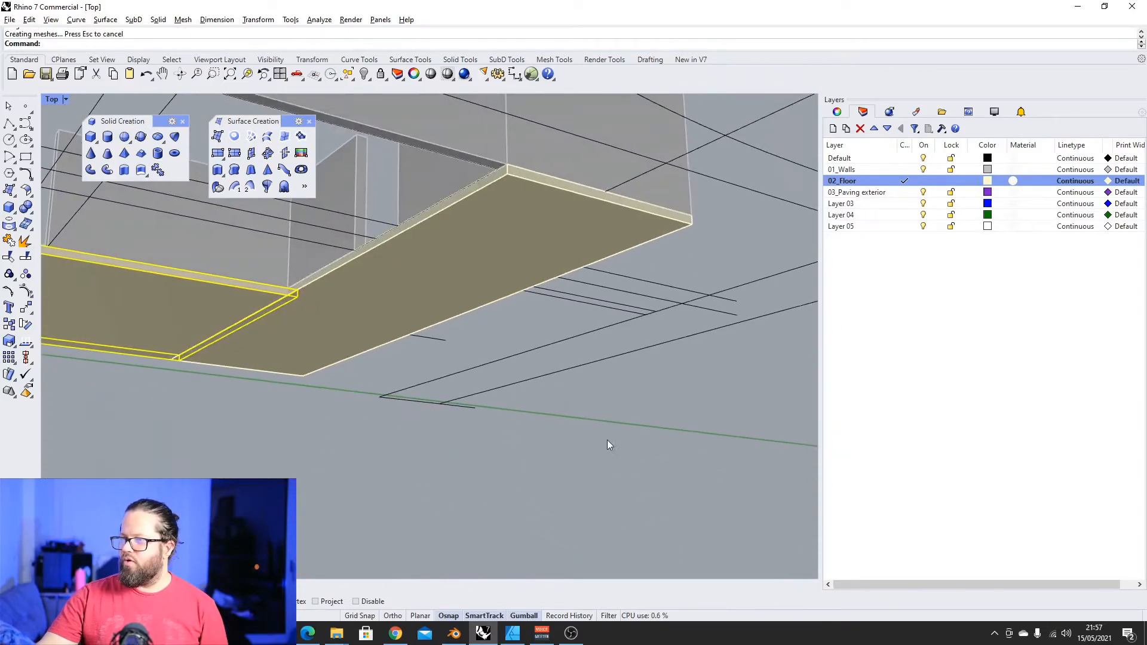
Unite the main floor slab and the adjoining end-wing slab into one solid with a Boolean union
{"action": "scroll", "coordinate": [301, 290], "scroll_direction": "up", "scroll_amount": 4}
{"action": "scroll", "coordinate": [323, 341], "scroll_direction": "down", "scroll_amount": 4}
{"action": "right_click_drag", "start_coordinate": [322, 341], "coordinate": [217, 364]}
{"action": "scroll", "coordinate": [277, 435], "scroll_direction": "down", "scroll_amount": 3}
{"action": "scroll", "coordinate": [230, 337], "scroll_direction": "up", "scroll_amount": 4}
{"action": "right_click_drag", "start_coordinate": [407, 358], "coordinate": [229, 196]}
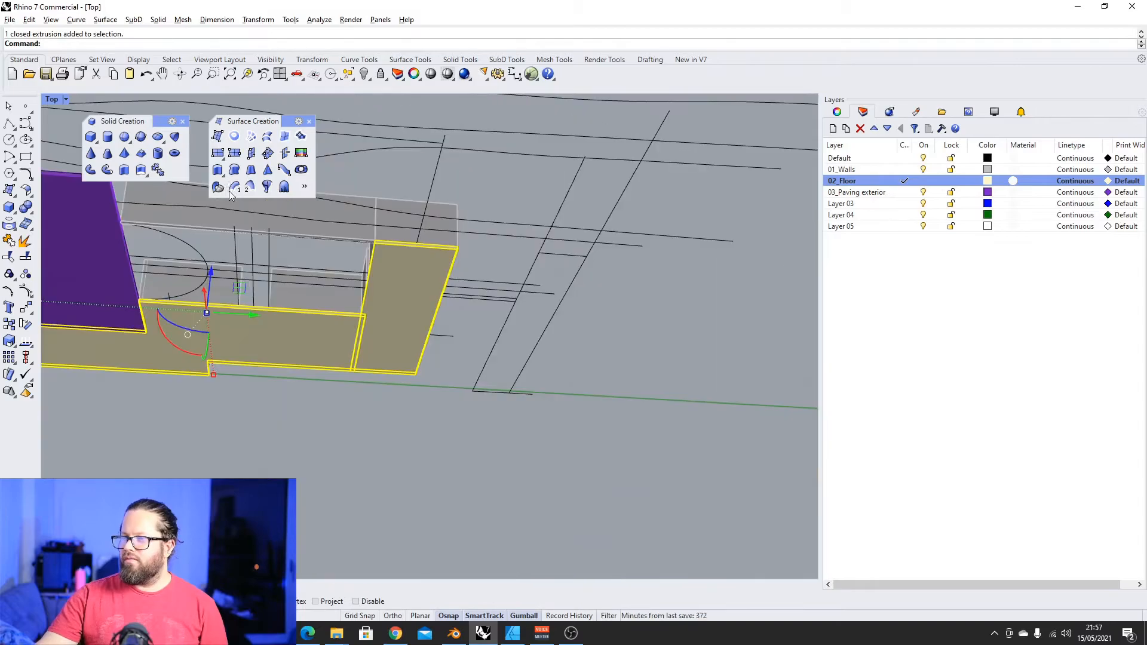
{"action": "left_click", "coordinate": [29, 226]}
{"action": "scroll", "coordinate": [382, 358], "scroll_direction": "up", "scroll_amount": 5}
{"action": "left_click", "coordinate": [351, 286]}
{"action": "scroll", "coordinate": [350, 287], "scroll_direction": "down", "scroll_amount": 3}
{"action": "right_click_drag", "start_coordinate": [348, 292], "coordinate": [402, 306]}
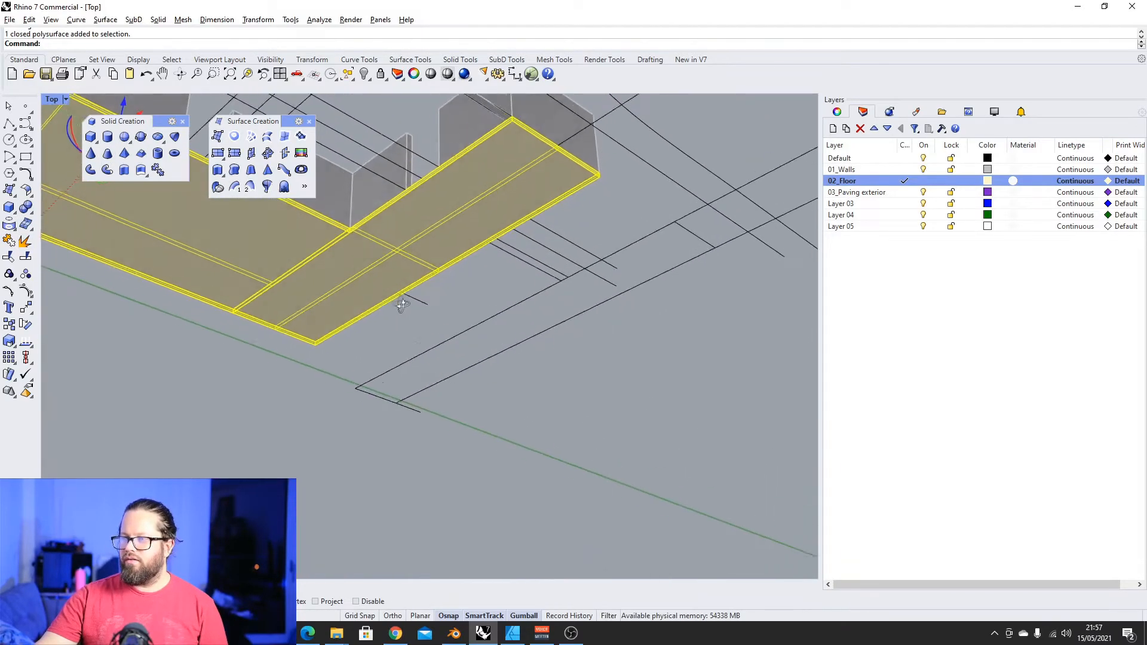
Merge all coplanar faces of the united floor slab with MergeAllCoplanarFaces
{"action": "scroll", "coordinate": [366, 275], "scroll_direction": "up", "scroll_amount": 3}
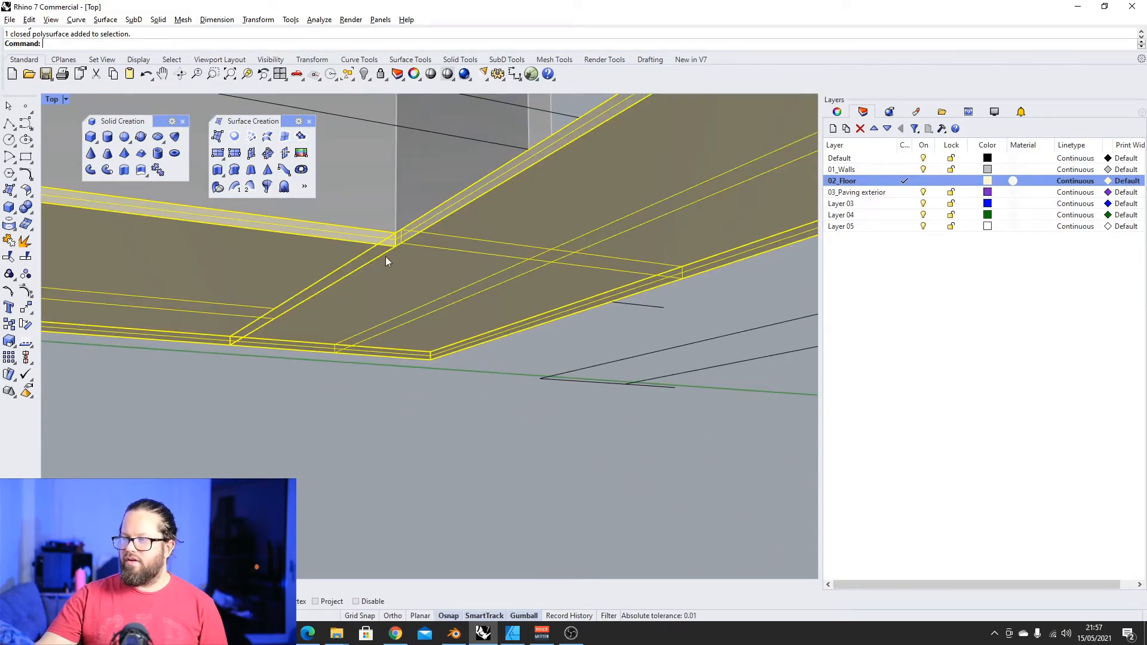
{"action": "scroll", "coordinate": [390, 257], "scroll_direction": "down", "scroll_amount": 3}
{"action": "right_click_drag", "start_coordinate": [338, 342], "coordinate": [353, 254]}
{"action": "scroll", "coordinate": [343, 304], "scroll_direction": "down", "scroll_amount": 4}
{"action": "scroll", "coordinate": [382, 334], "scroll_direction": "up", "scroll_amount": 3}
{"action": "scroll", "coordinate": [351, 310], "scroll_direction": "up", "scroll_amount": 2}
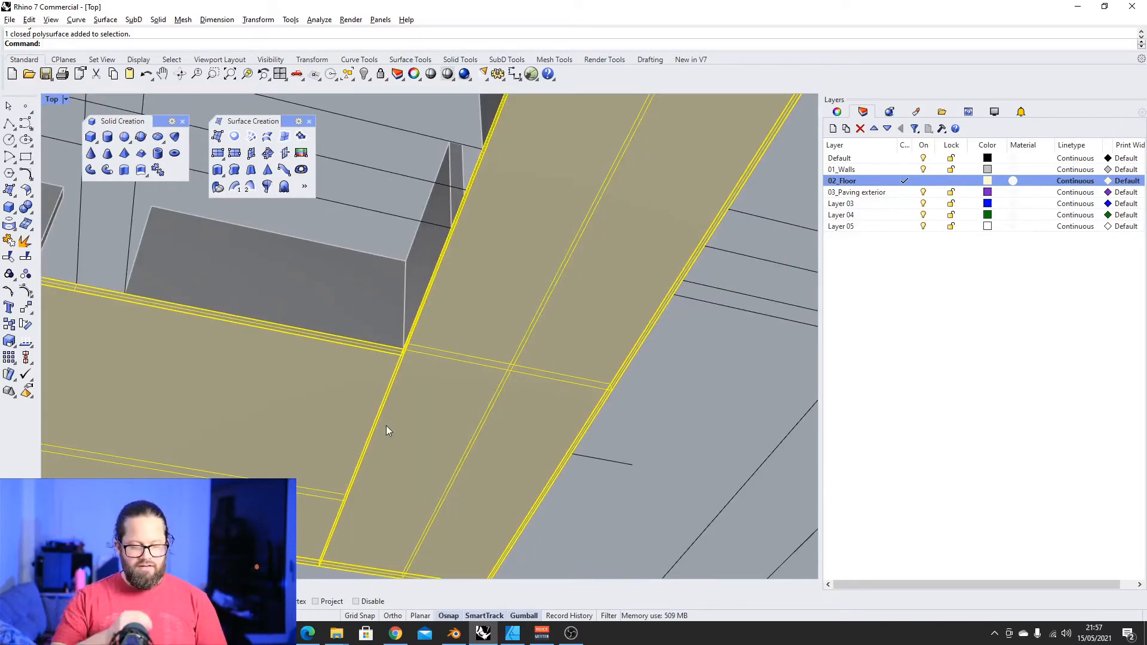
{"action": "type", "text": "Mer"}
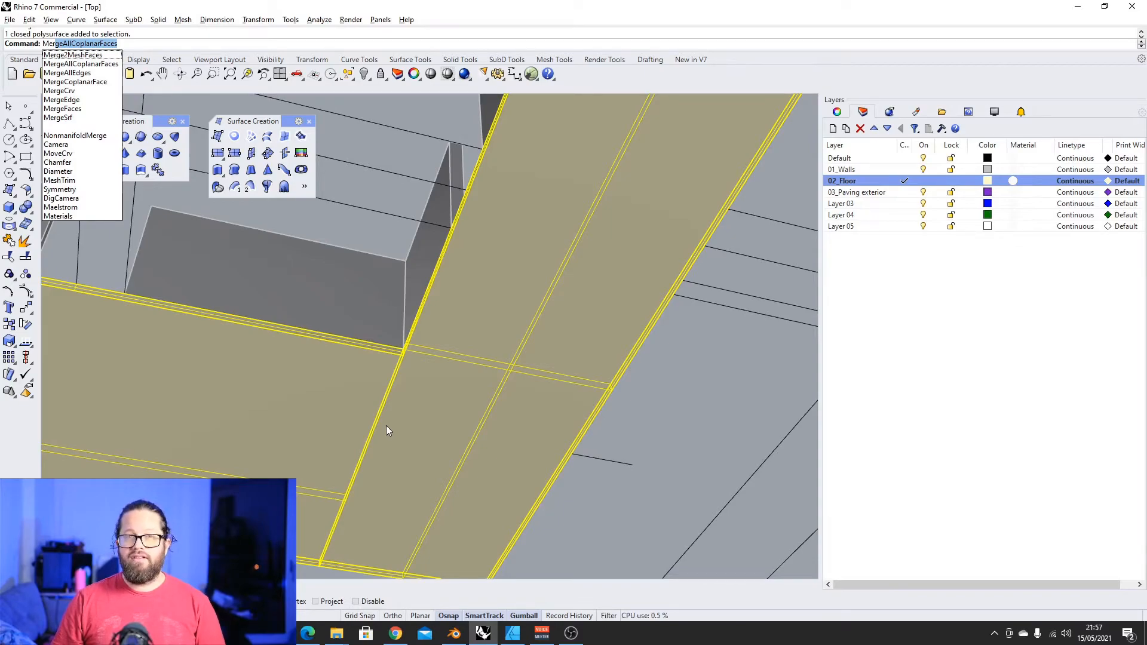
{"action": "key", "text": "Return"}
{"action": "scroll", "coordinate": [393, 413], "scroll_direction": "down", "scroll_amount": 10}
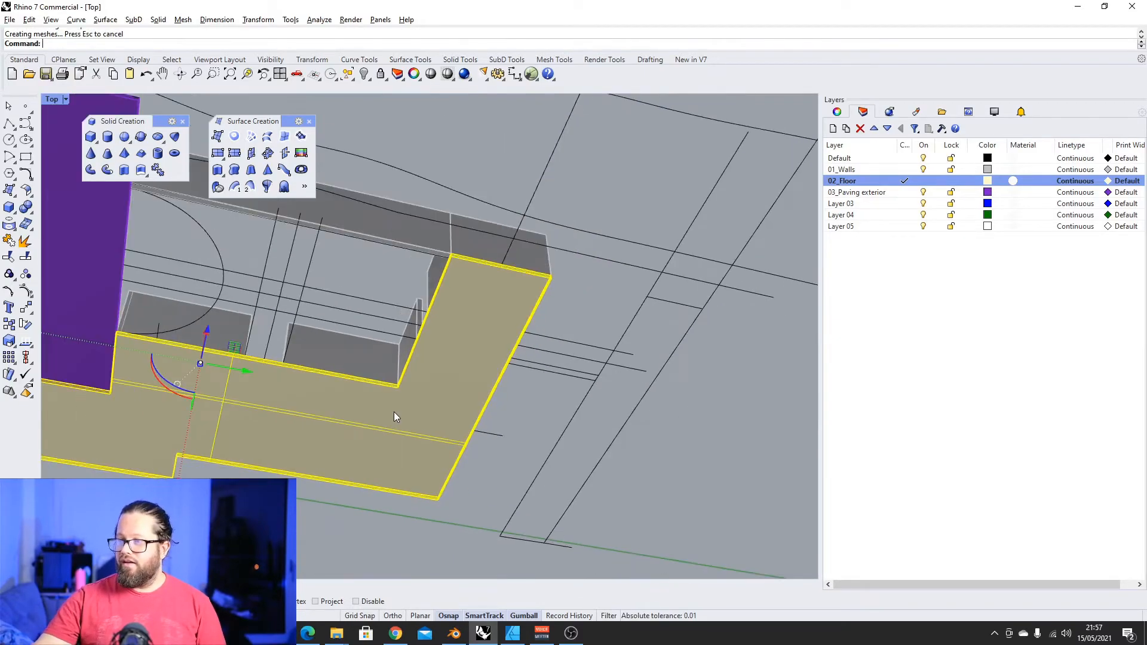
{"action": "right_click_drag", "start_coordinate": [392, 415], "coordinate": [322, 474]}
{"action": "scroll", "coordinate": [327, 441], "scroll_direction": "up", "scroll_amount": 9}
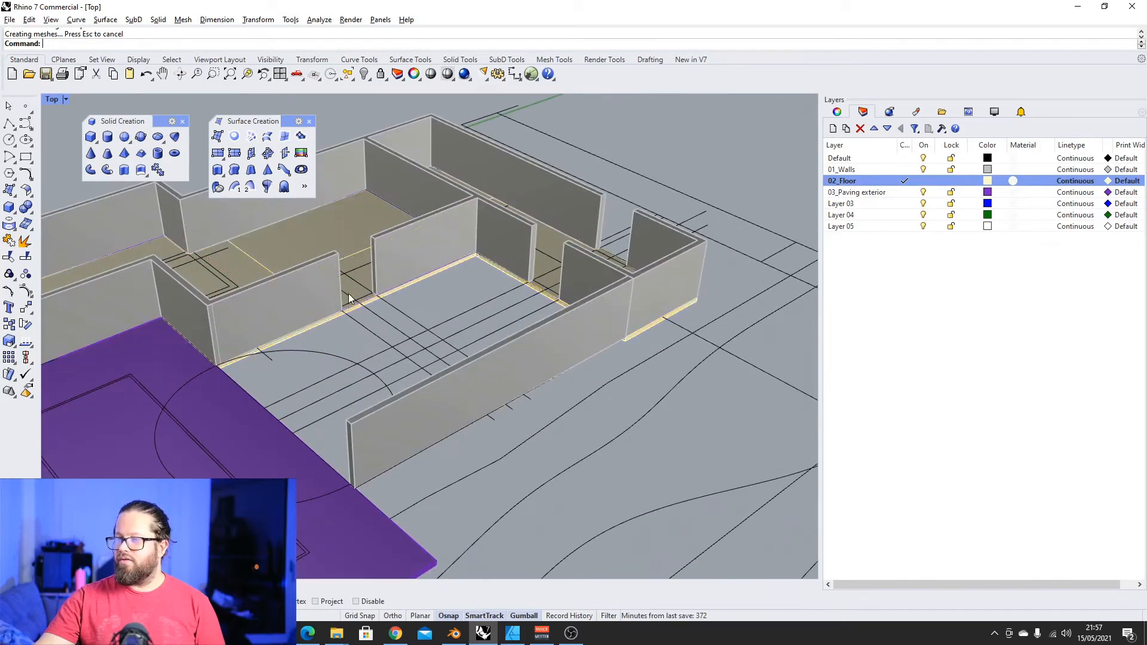
Create a box as the long path strip across the courtyard, running from the end-wing doorway to the exterior paving
{"action": "key", "text": "Escape"}
{"action": "scroll", "coordinate": [333, 265], "scroll_direction": "up", "scroll_amount": 3}
{"action": "left_click", "coordinate": [332, 263]}
{"action": "scroll", "coordinate": [332, 263], "scroll_direction": "down", "scroll_amount": 6}
{"action": "right_click_drag", "start_coordinate": [359, 383], "coordinate": [457, 384]}
{"action": "scroll", "coordinate": [231, 332], "scroll_direction": "up", "scroll_amount": 4}
{"action": "scroll", "coordinate": [231, 332], "scroll_direction": "down", "scroll_amount": 6}
{"action": "scroll", "coordinate": [438, 322], "scroll_direction": "up", "scroll_amount": 6}
{"action": "scroll", "coordinate": [457, 384], "scroll_direction": "down", "scroll_amount": 6}
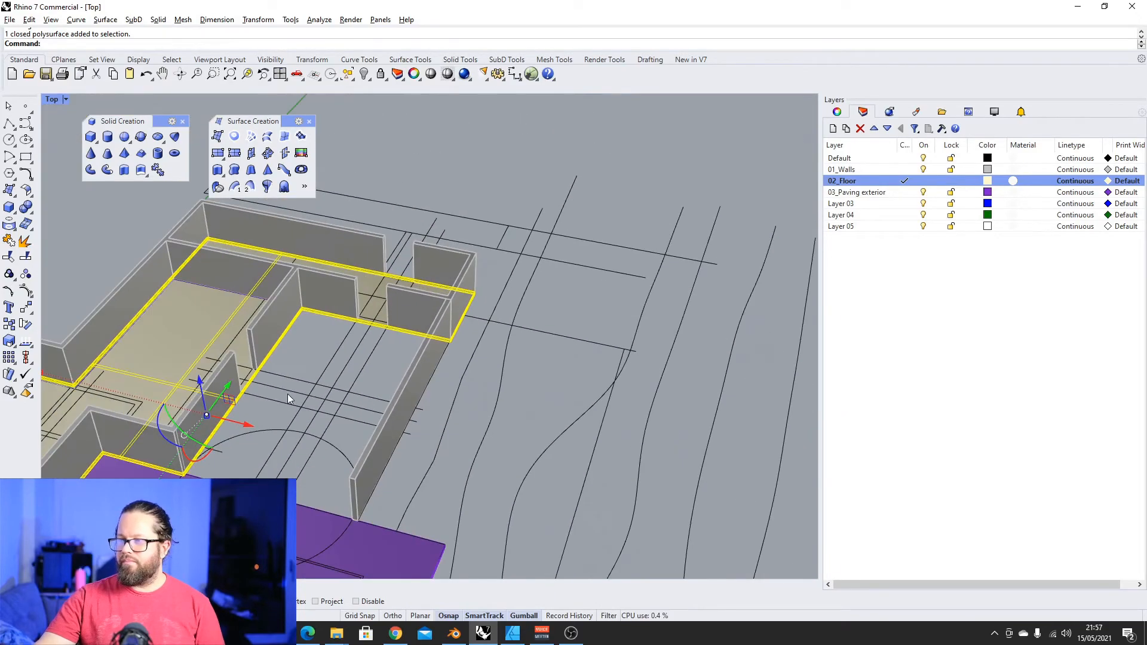
{"action": "scroll", "coordinate": [257, 378], "scroll_direction": "up", "scroll_amount": 9}
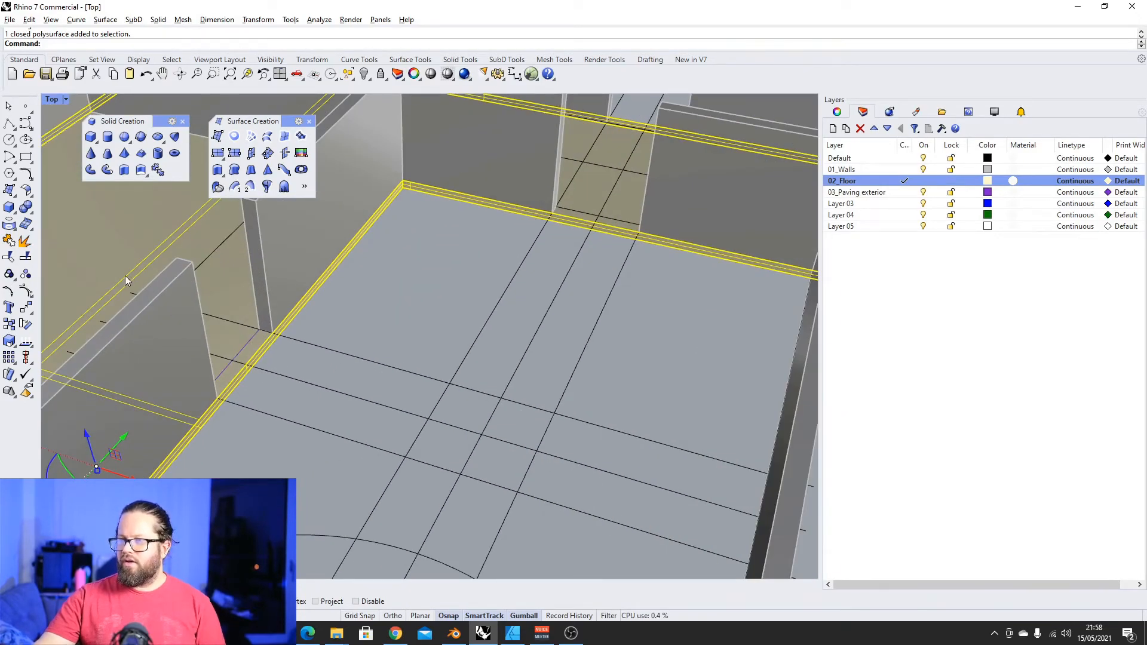
{"action": "scroll", "coordinate": [124, 275], "scroll_direction": "down", "scroll_amount": 5}
{"action": "right_click_drag", "start_coordinate": [257, 268], "coordinate": [444, 245]}
{"action": "scroll", "coordinate": [434, 282], "scroll_direction": "up", "scroll_amount": 5}
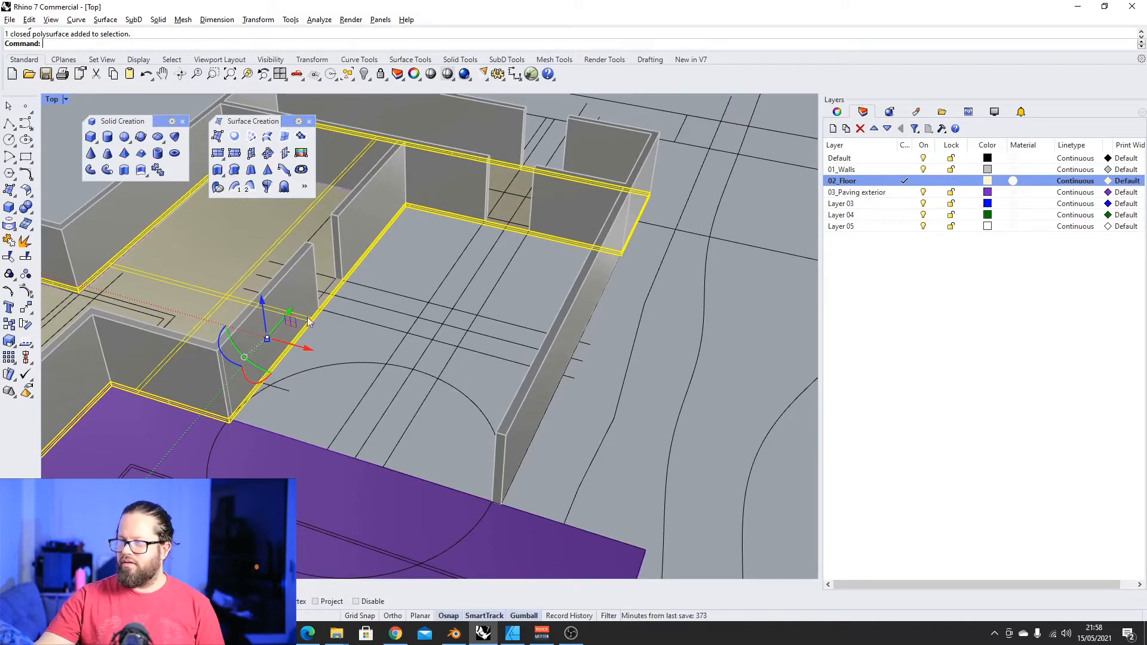
{"action": "mouse_move", "coordinate": [18, 210]}
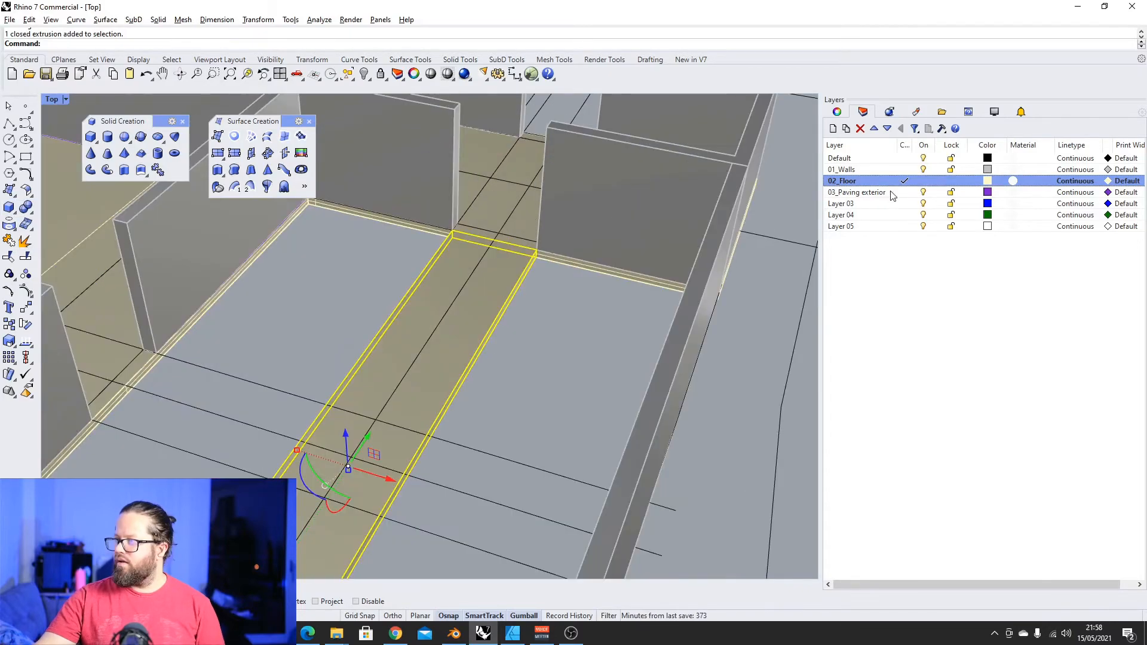
Change the long courtyard path strip's object layer to 03_Paving exterior
{"action": "right_click", "coordinate": [857, 194]}
{"action": "left_click", "coordinate": [483, 295]}
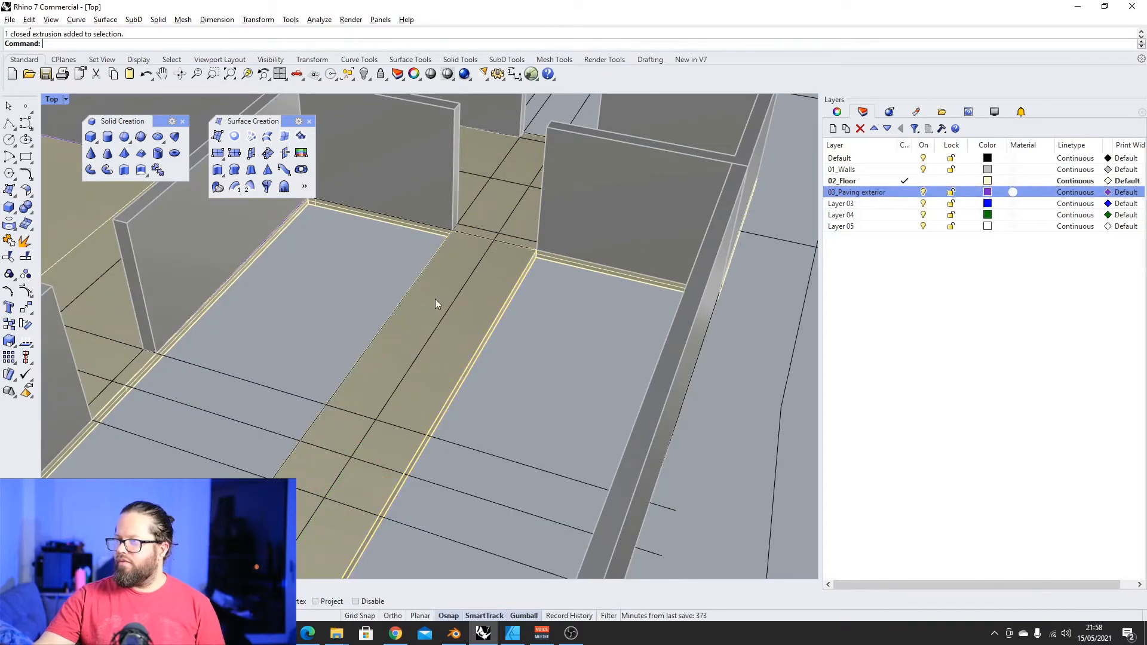
{"action": "scroll", "coordinate": [432, 293], "scroll_direction": "down", "scroll_amount": 1}
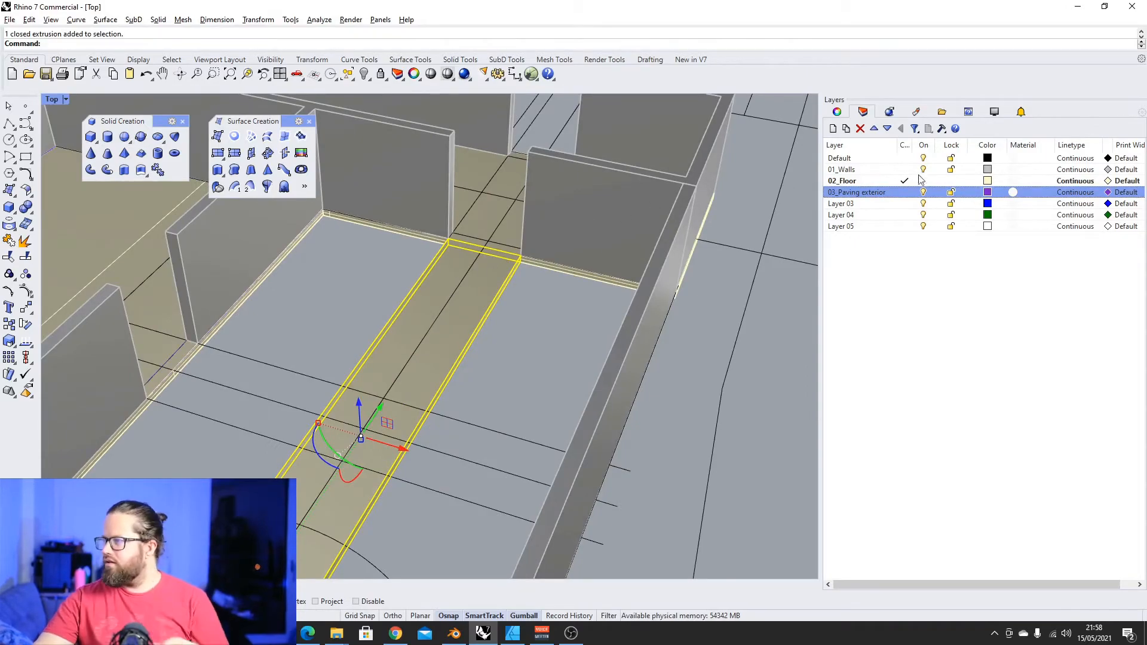
{"action": "right_click", "coordinate": [855, 198]}
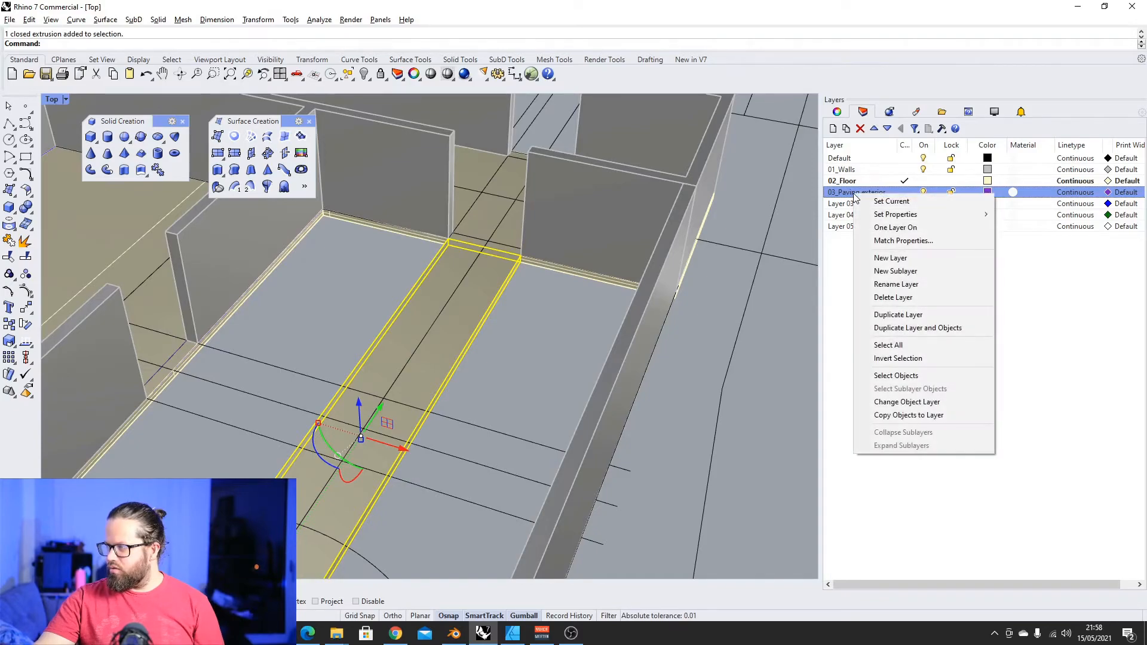
{"action": "left_click", "coordinate": [918, 408]}
Make 03_Paving exterior current and create a three-point box as the short path from the side doorway to the long strip, matching the slab's thickness
{"action": "scroll", "coordinate": [359, 273], "scroll_direction": "up", "scroll_amount": 5}
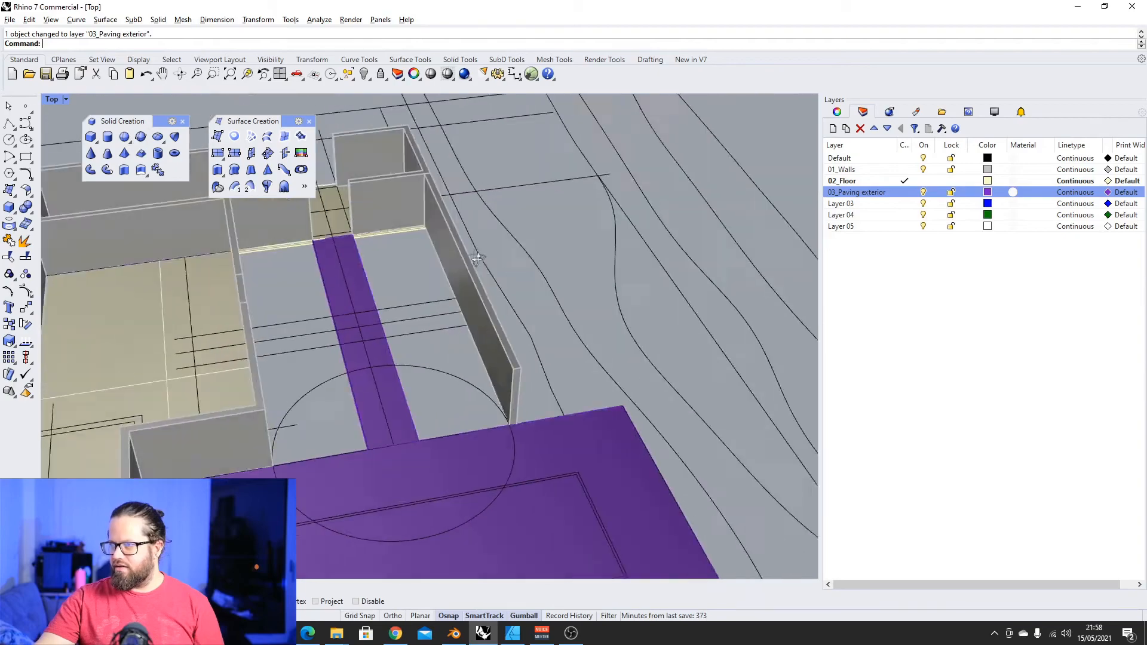
{"action": "scroll", "coordinate": [359, 274], "scroll_direction": "up", "scroll_amount": 5}
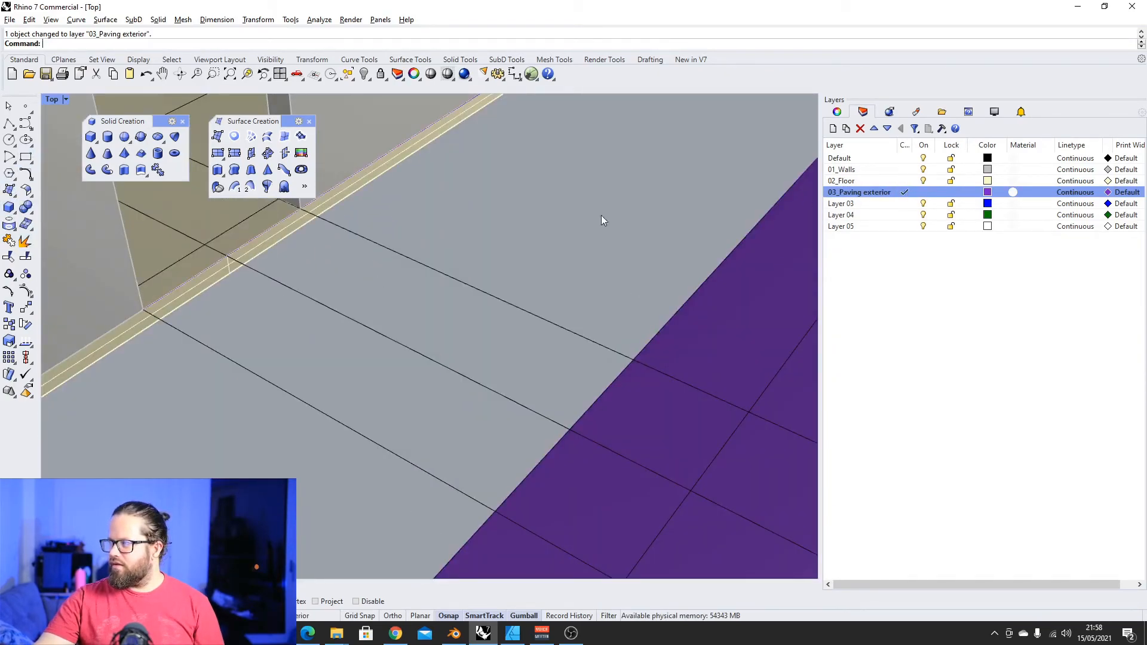
{"action": "mouse_move", "coordinate": [6, 207]}
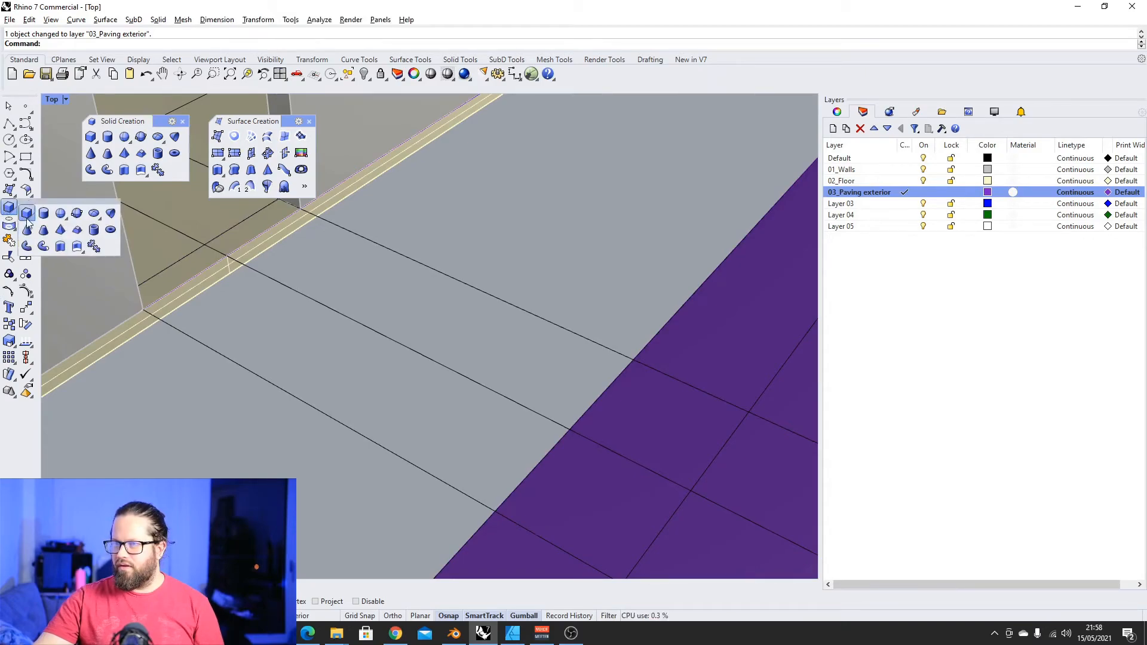
{"action": "left_click", "coordinate": [25, 213]}
{"action": "left_click", "coordinate": [143, 310]}
{"action": "left_click", "coordinate": [302, 210]}
{"action": "left_click", "coordinate": [622, 370]}
{"action": "left_click", "coordinate": [146, 325]}
{"action": "left_click", "coordinate": [358, 308]}
{"action": "right_click", "coordinate": [845, 189]}
{"action": "left_click", "coordinate": [525, 295]}
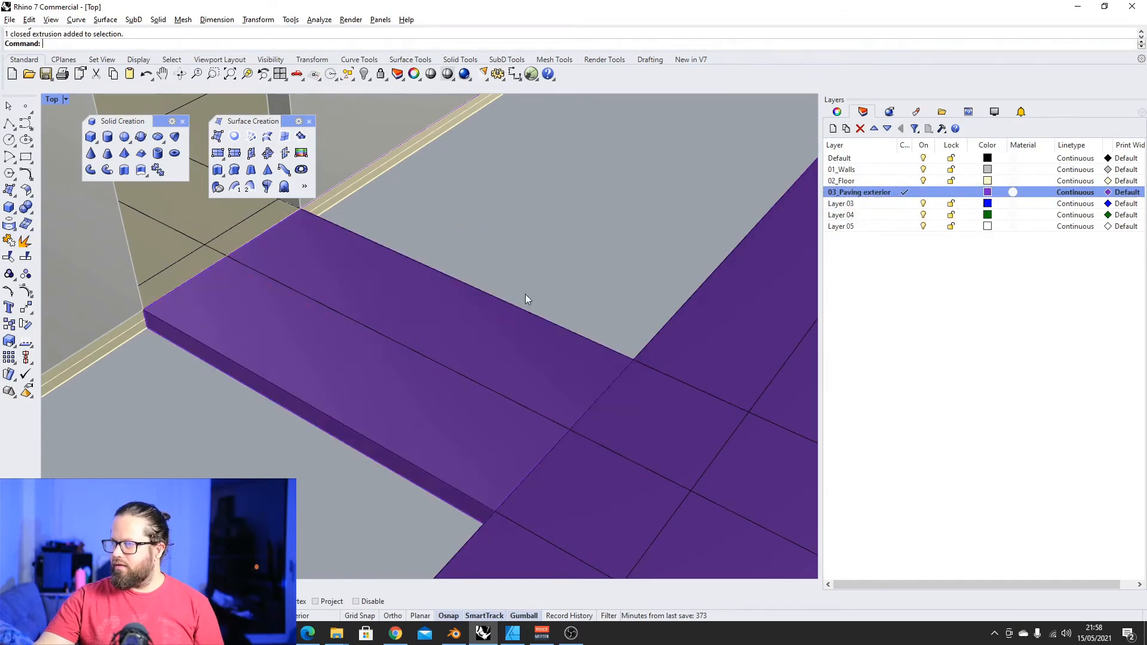
{"action": "scroll", "coordinate": [540, 328], "scroll_direction": "down", "scroll_amount": 12}
{"action": "scroll", "coordinate": [490, 352], "scroll_direction": "down", "scroll_amount": 10}
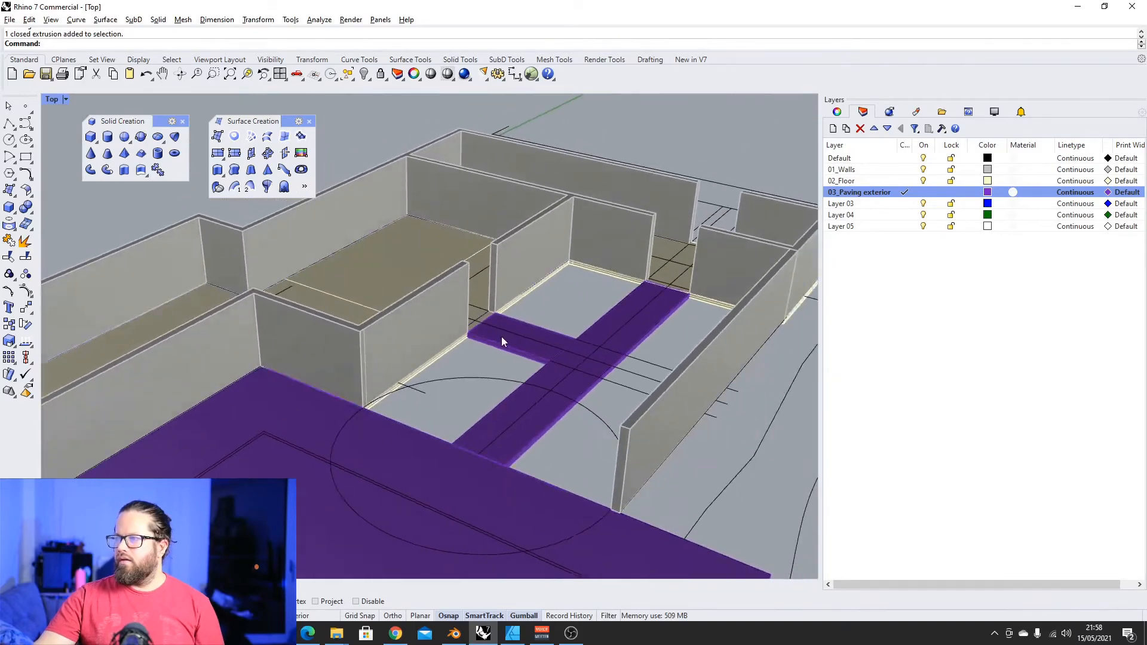
Copy the united floor slab vertically from its outer corner to the wall top as the roof slab
{"action": "scroll", "coordinate": [449, 394], "scroll_direction": "up", "scroll_amount": 2}
{"action": "right_click_drag", "start_coordinate": [448, 394], "coordinate": [444, 362]}
{"action": "scroll", "coordinate": [439, 292], "scroll_direction": "up", "scroll_amount": 6}
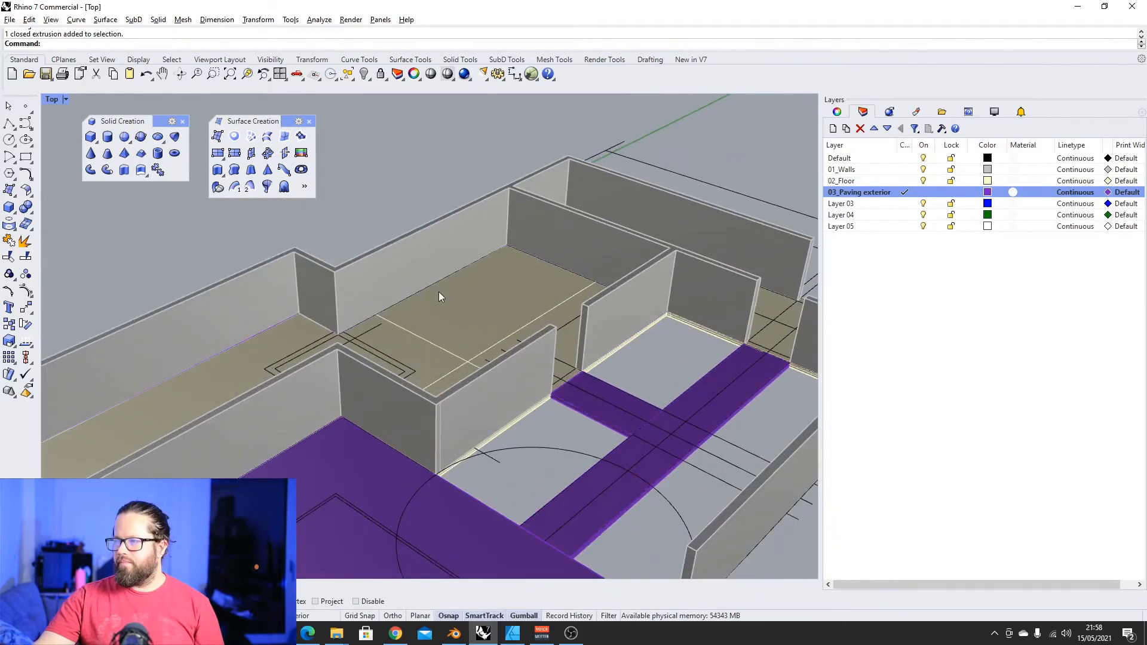
{"action": "scroll", "coordinate": [435, 288], "scroll_direction": "down", "scroll_amount": 5}
{"action": "right_click_drag", "start_coordinate": [435, 289], "coordinate": [430, 305]}
{"action": "scroll", "coordinate": [431, 305], "scroll_direction": "up", "scroll_amount": 6}
{"action": "left_click", "coordinate": [430, 305]}
{"action": "scroll", "coordinate": [431, 306], "scroll_direction": "down", "scroll_amount": 5}
{"action": "scroll", "coordinate": [536, 266], "scroll_direction": "up", "scroll_amount": 3}
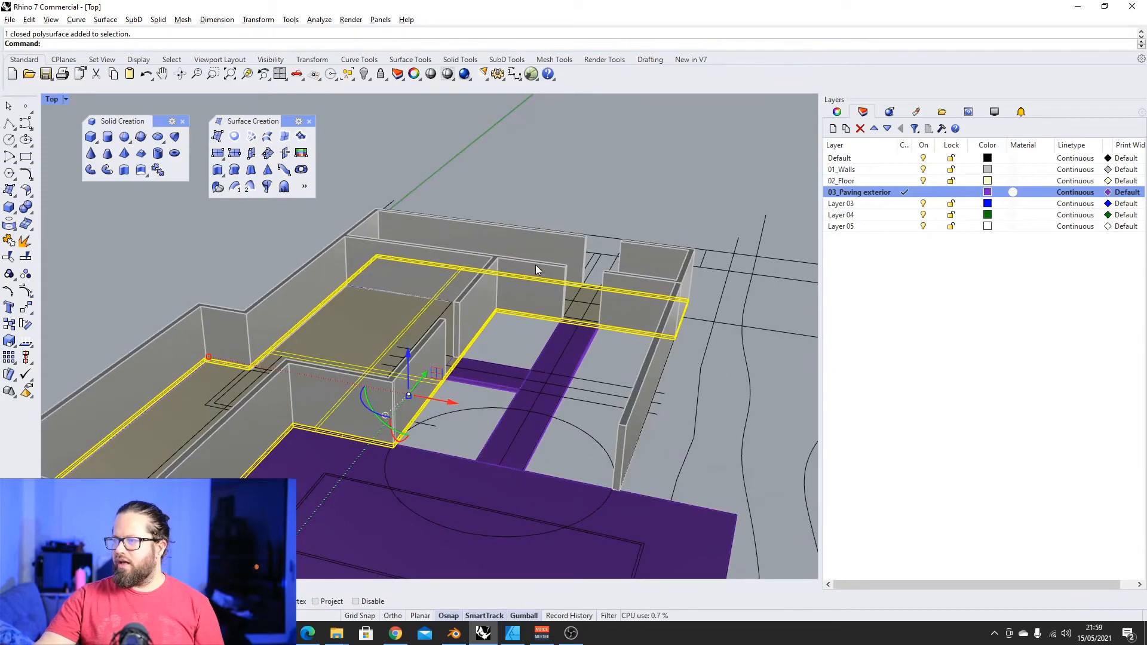
{"action": "left_click", "coordinate": [9, 325]}
{"action": "scroll", "coordinate": [77, 321], "scroll_direction": "down", "scroll_amount": 2}
{"action": "scroll", "coordinate": [449, 305], "scroll_direction": "up", "scroll_amount": 5}
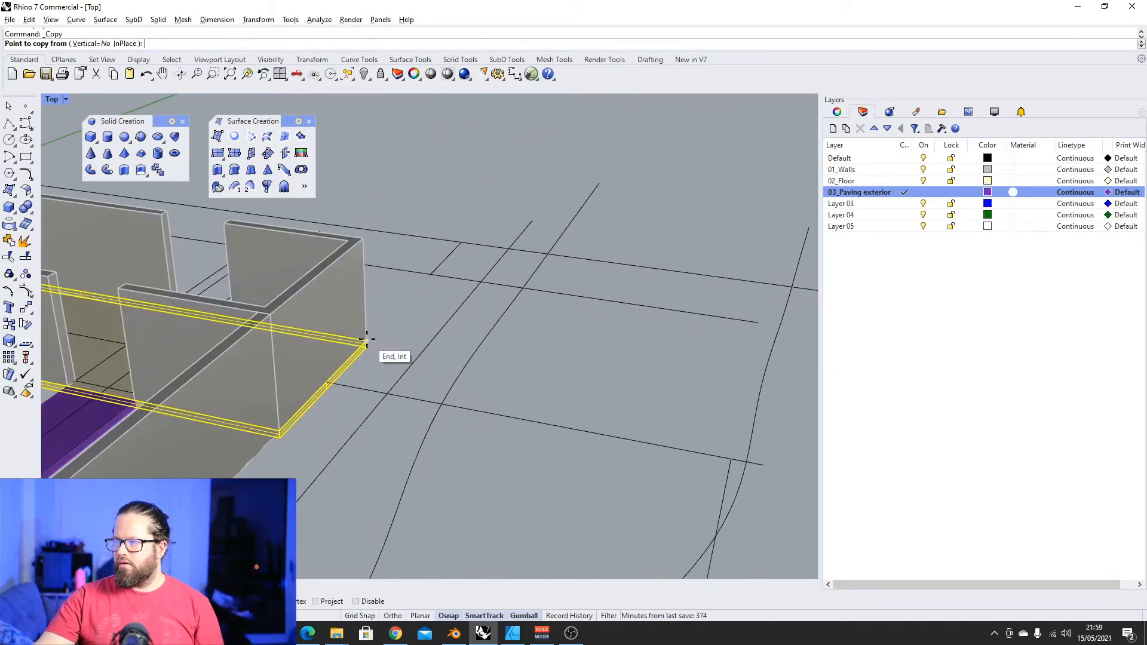
{"action": "left_click", "coordinate": [367, 348]}
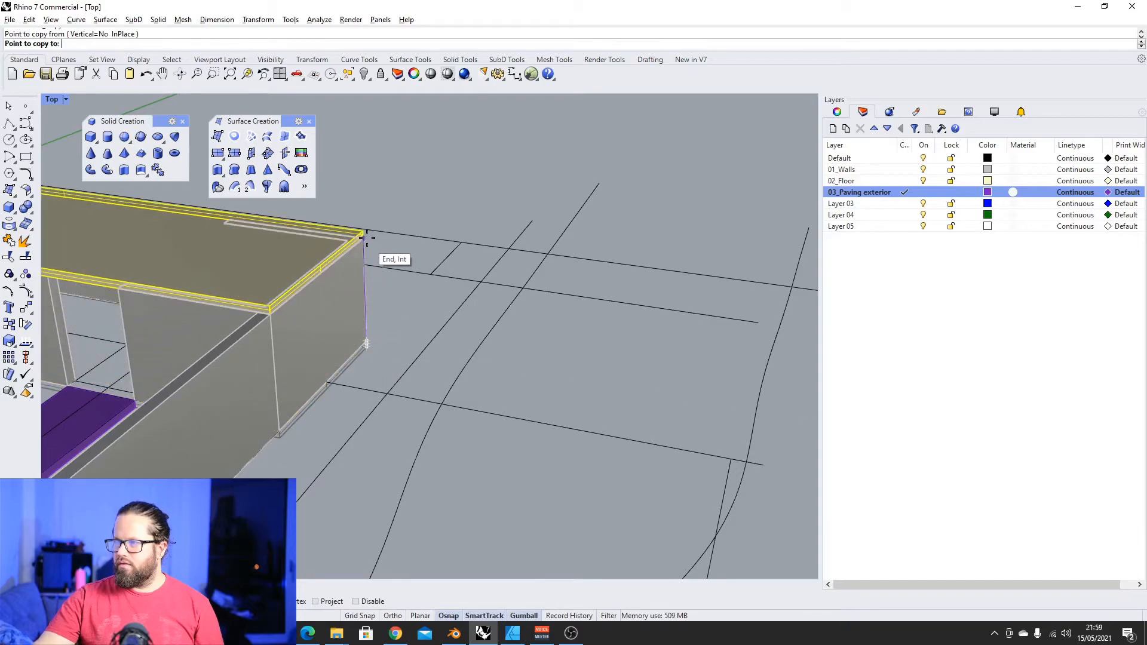
{"action": "right_click_drag", "start_coordinate": [379, 251], "coordinate": [394, 295]}
{"action": "key", "text": "Escape"}
{"action": "scroll", "coordinate": [278, 310], "scroll_direction": "down", "scroll_amount": 6}
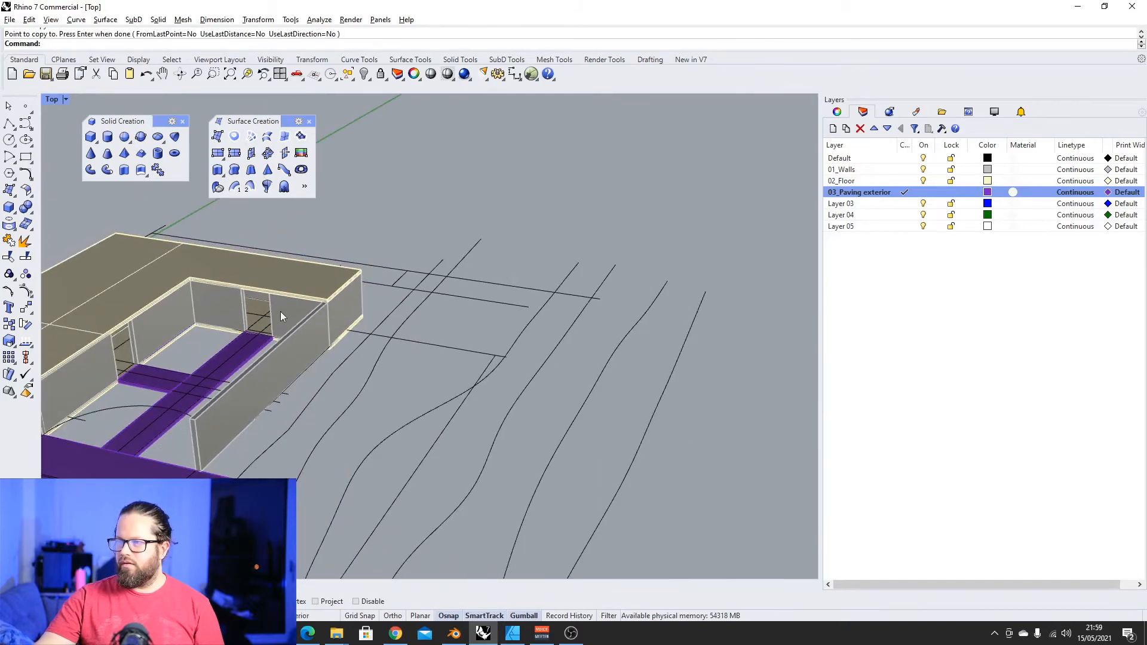
Examine the copied roof slab's fit over the walls and courtyard from several angles
{"action": "right_click_drag", "start_coordinate": [278, 311], "coordinate": [174, 287]}
{"action": "scroll", "coordinate": [167, 282], "scroll_direction": "up", "scroll_amount": 4}
{"action": "scroll", "coordinate": [222, 277], "scroll_direction": "up", "scroll_amount": 4}
{"action": "right_click_drag", "start_coordinate": [313, 282], "coordinate": [294, 294]}
{"action": "scroll", "coordinate": [265, 289], "scroll_direction": "down", "scroll_amount": 3}
{"action": "scroll", "coordinate": [316, 294], "scroll_direction": "up", "scroll_amount": 6}
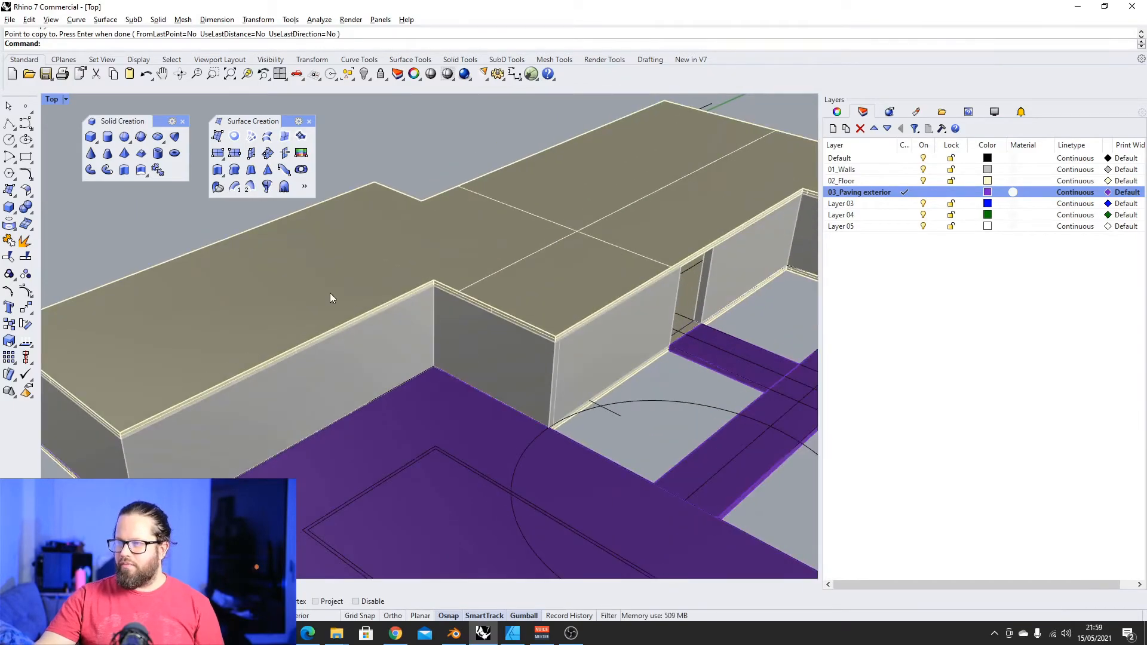
{"action": "scroll", "coordinate": [330, 294], "scroll_direction": "down", "scroll_amount": 4}
{"action": "left_click", "coordinate": [166, 343]}
{"action": "left_click", "coordinate": [207, 387]}
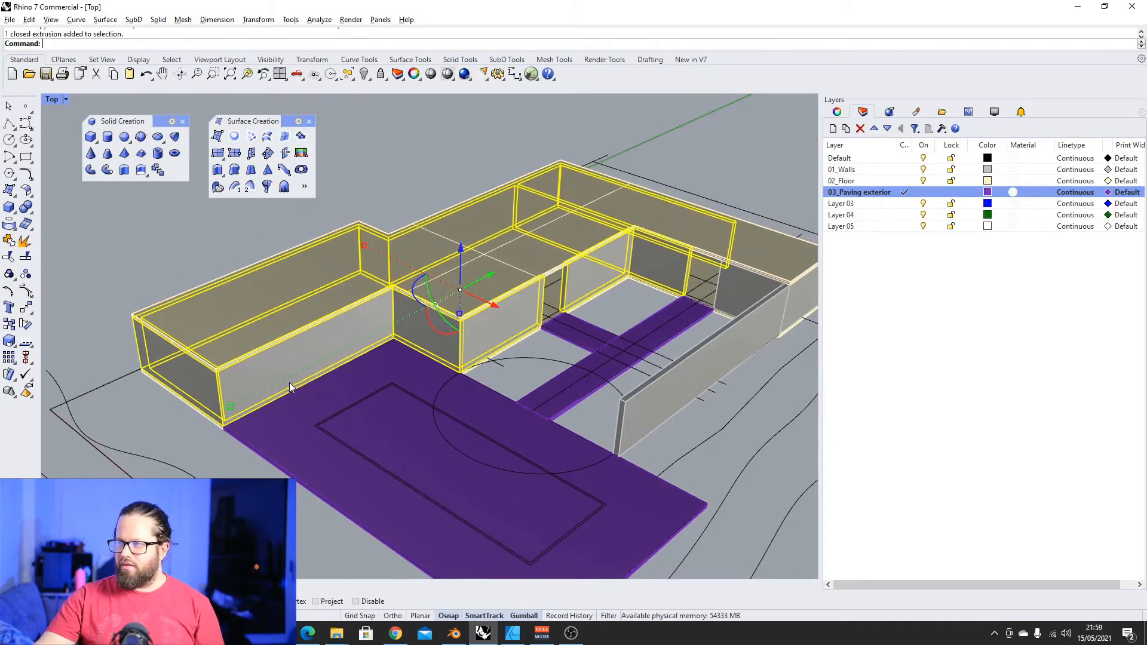
{"action": "scroll", "coordinate": [300, 278], "scroll_direction": "down", "scroll_amount": 3}
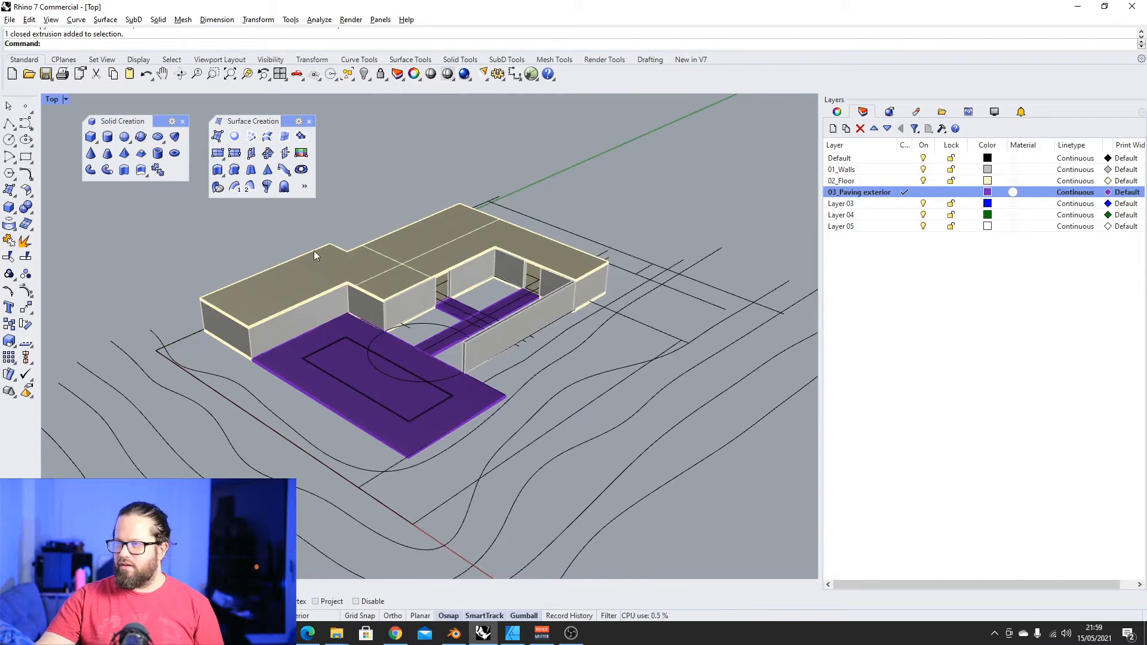
{"action": "right_click_drag", "start_coordinate": [420, 274], "coordinate": [508, 266]}
{"action": "scroll", "coordinate": [431, 280], "scroll_direction": "up", "scroll_amount": 4}
{"action": "right_click_drag", "start_coordinate": [353, 328], "coordinate": [338, 333]}
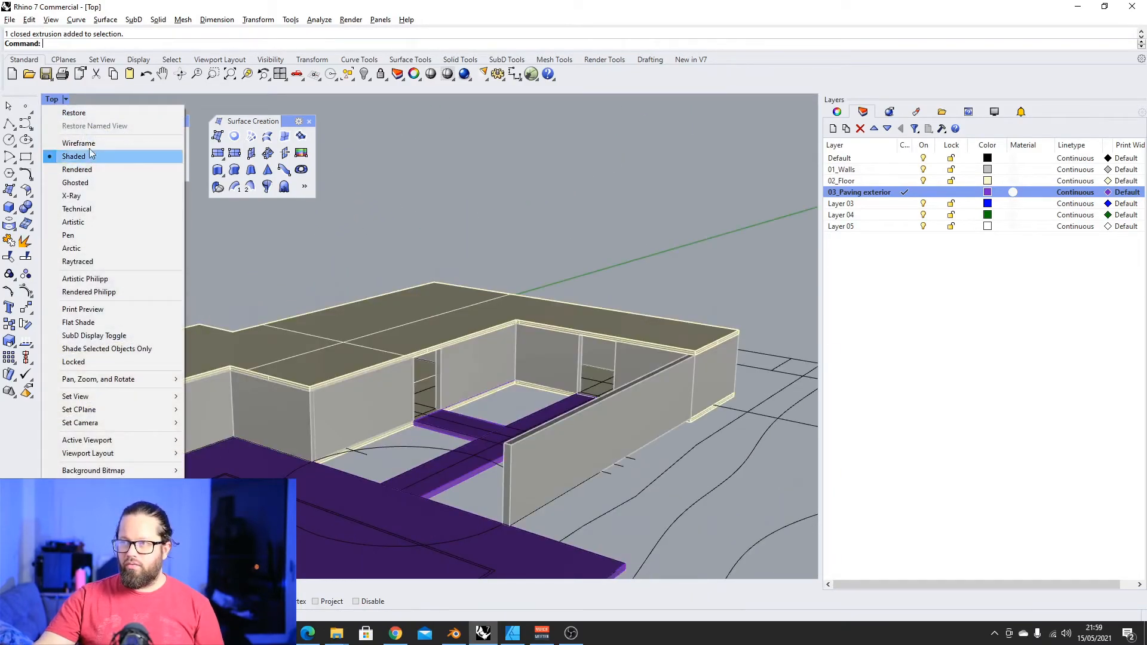
Set the viewport's display mode to Ghosted to see the plan curves beneath the roof slab
{"action": "left_click", "coordinate": [92, 183]}
{"action": "scroll", "coordinate": [237, 342], "scroll_direction": "down", "scroll_amount": 3}
{"action": "scroll", "coordinate": [237, 342], "scroll_direction": "up", "scroll_amount": 10}
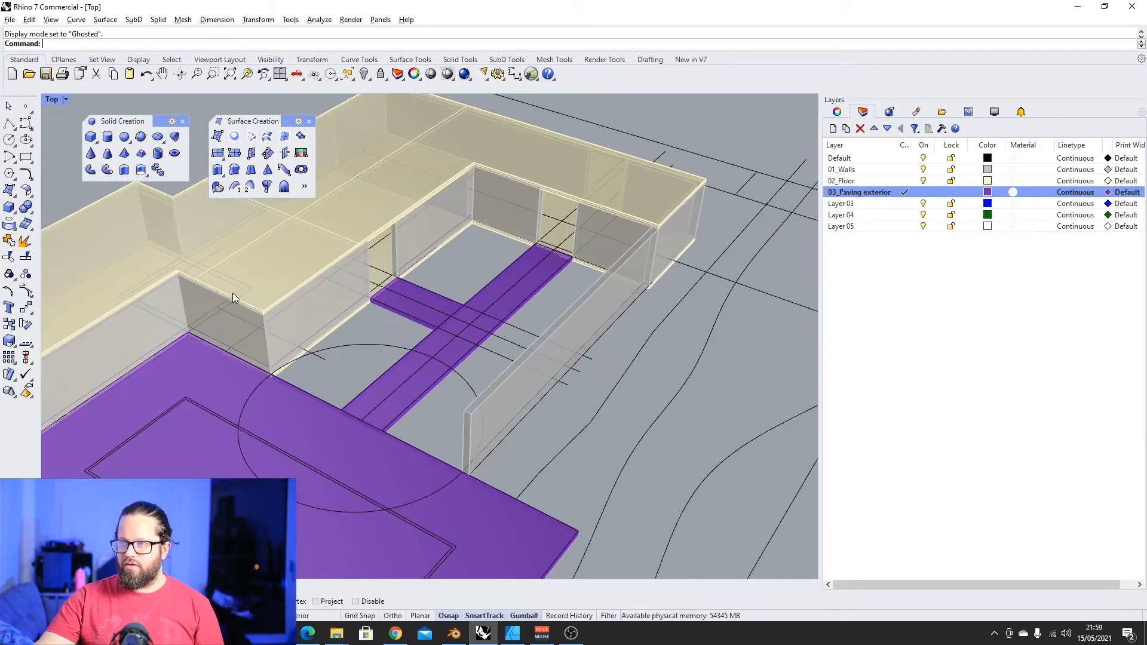
{"action": "scroll", "coordinate": [320, 356], "scroll_direction": "up", "scroll_amount": 5}
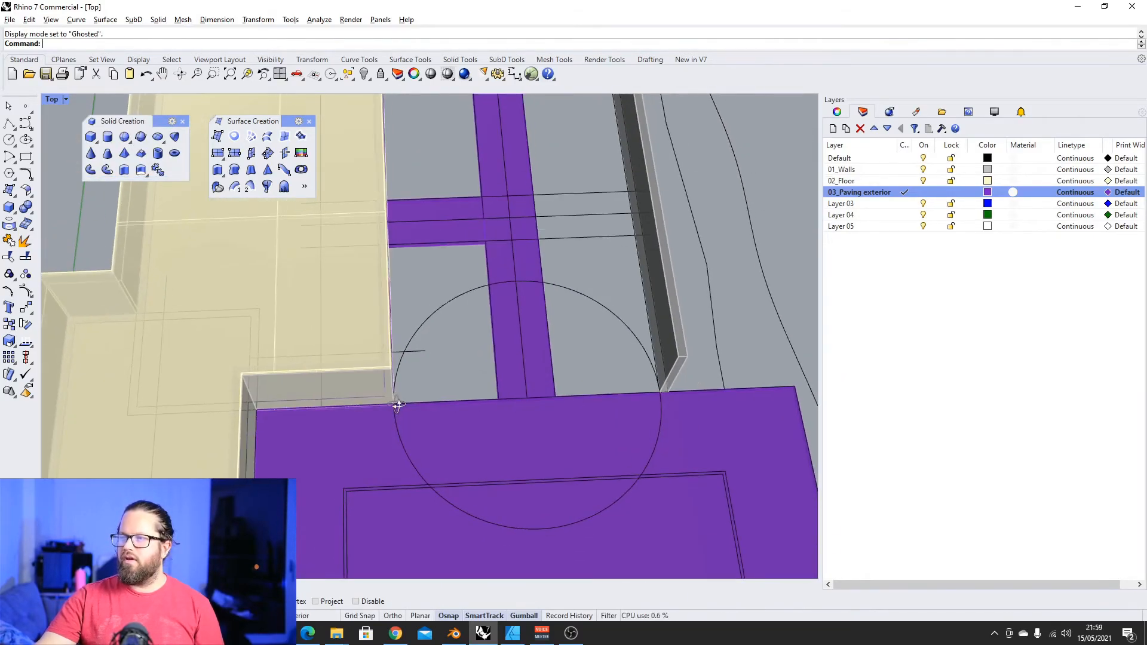
Copy the inner and outer wall plan curves of the courtyard wings vertically from the outer base corner to the roof slab's top corner
{"action": "left_click", "coordinate": [209, 356]}
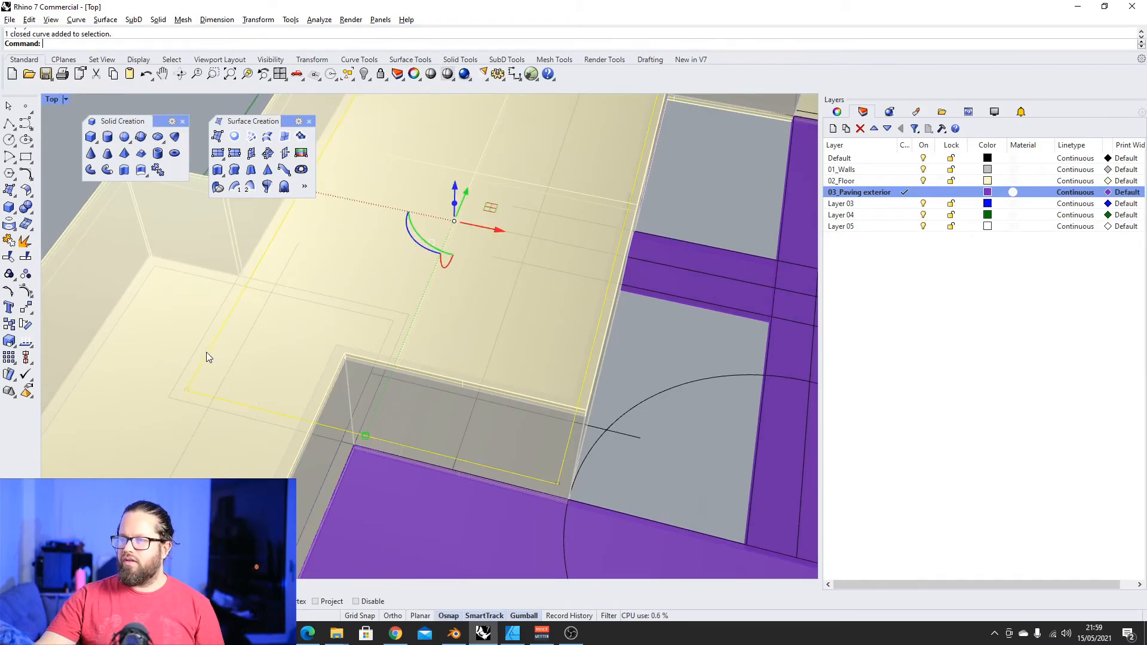
{"action": "right_click_drag", "start_coordinate": [201, 351], "coordinate": [219, 340]}
{"action": "scroll", "coordinate": [537, 301], "scroll_direction": "up", "scroll_amount": 10}
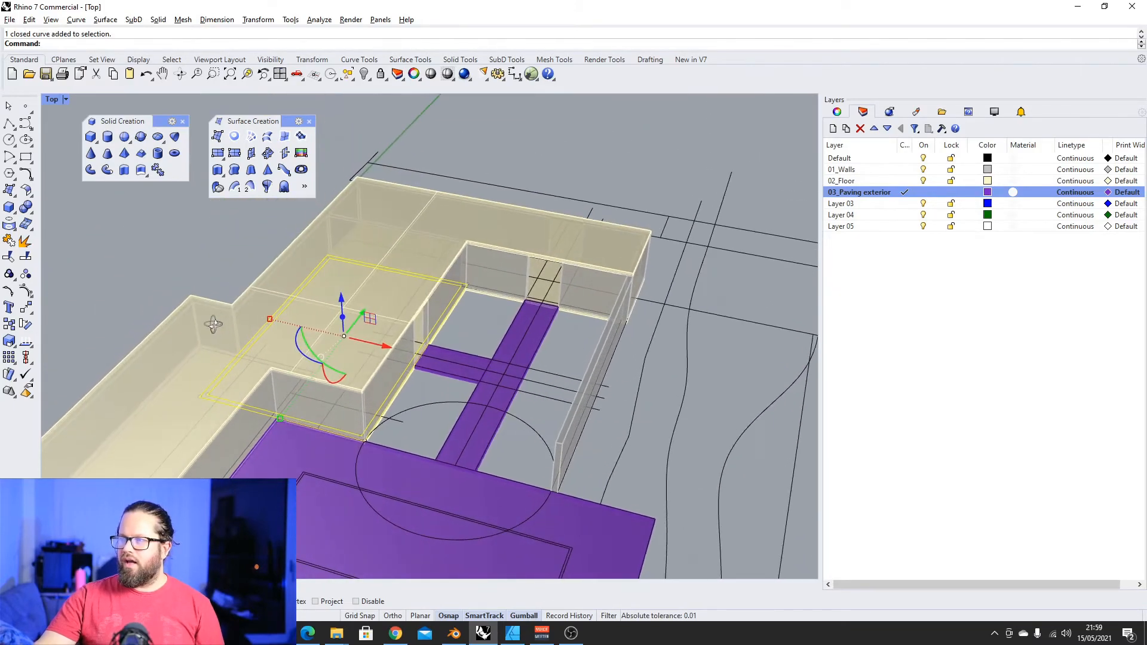
{"action": "left_click", "coordinate": [583, 301], "text": "shift"}
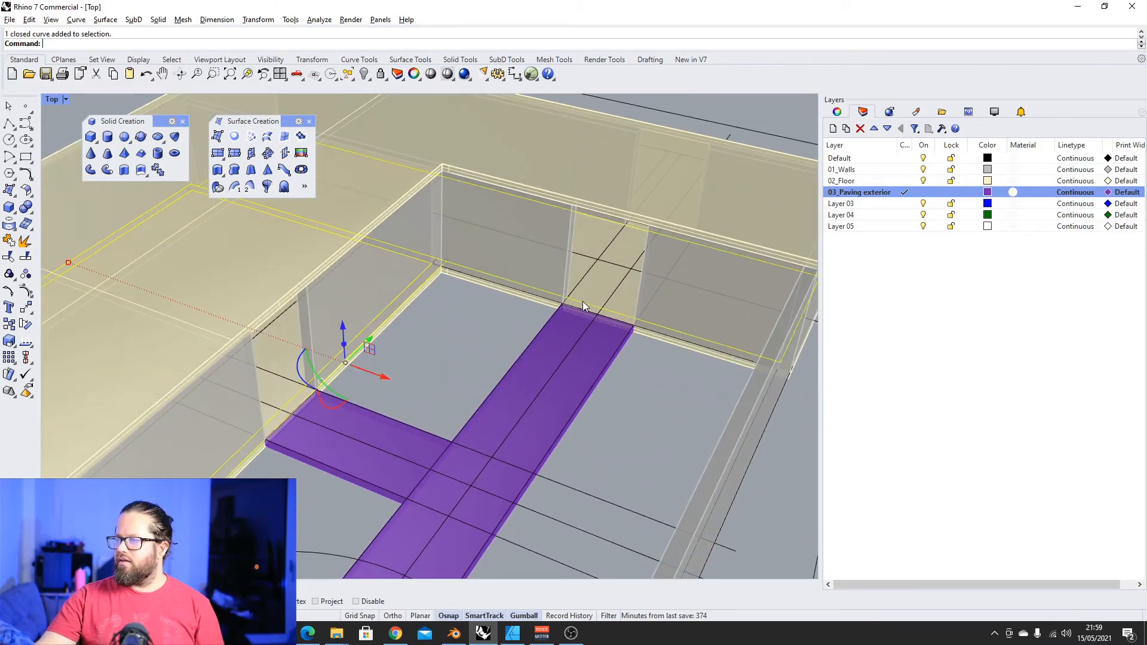
{"action": "left_click", "coordinate": [704, 347], "text": "shift"}
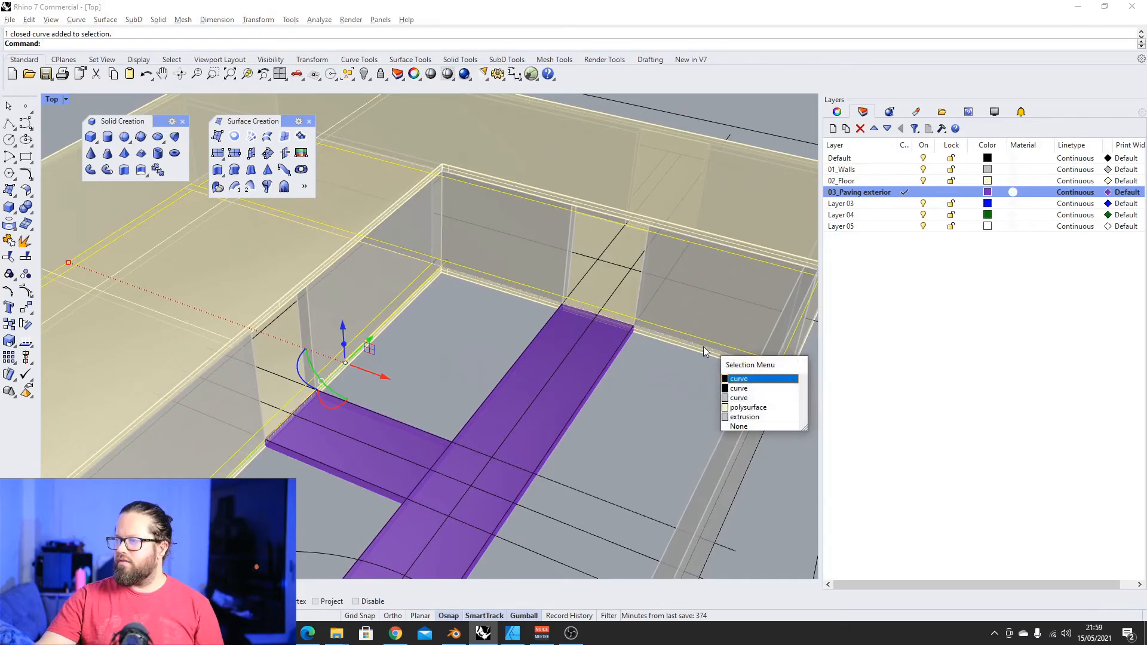
{"action": "left_click", "coordinate": [746, 390]}
{"action": "scroll", "coordinate": [526, 356], "scroll_direction": "down", "scroll_amount": 6}
{"action": "right_click_drag", "start_coordinate": [494, 389], "coordinate": [470, 390]}
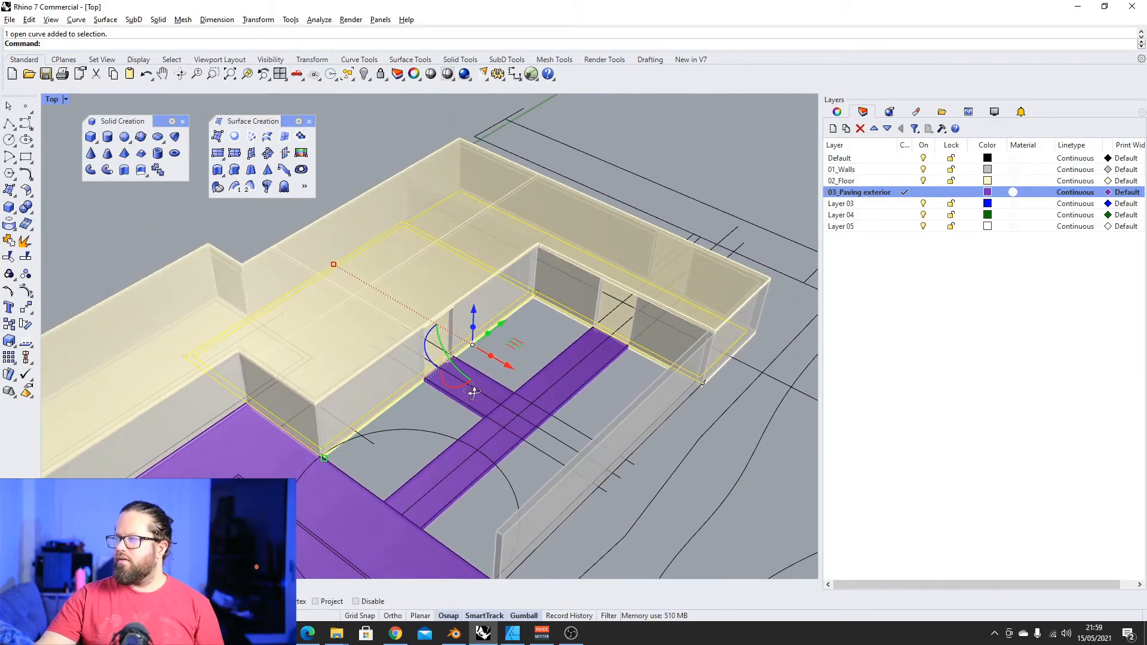
{"action": "scroll", "coordinate": [776, 375], "scroll_direction": "up", "scroll_amount": 7}
{"action": "scroll", "coordinate": [691, 335], "scroll_direction": "up", "scroll_amount": 4}
{"action": "scroll", "coordinate": [585, 377], "scroll_direction": "down", "scroll_amount": 5}
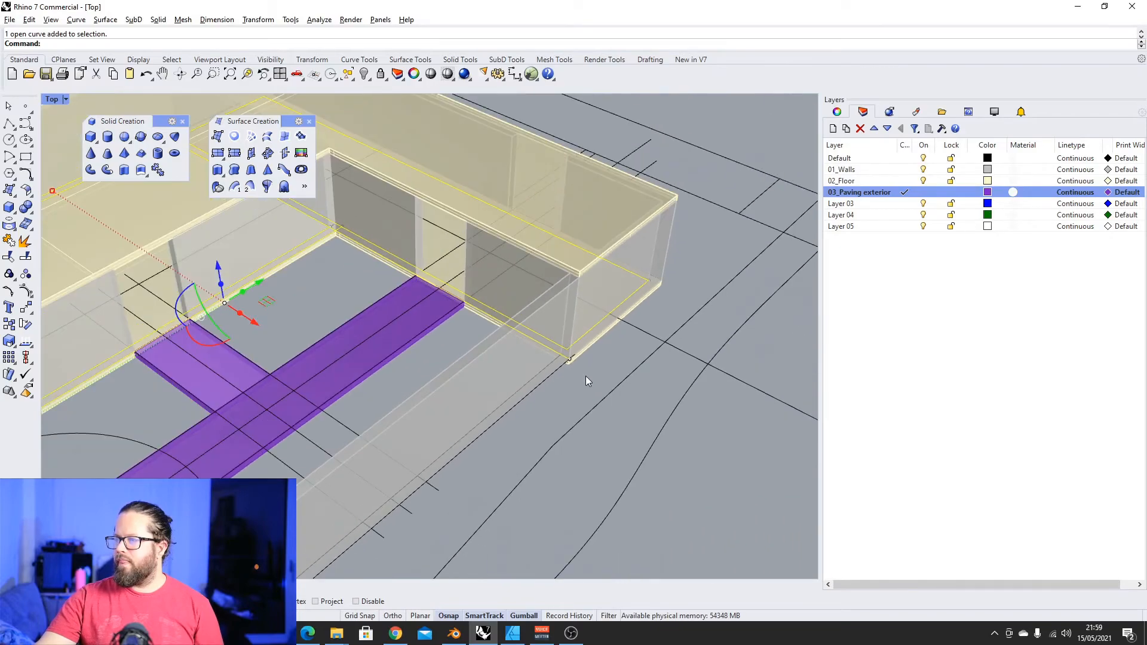
{"action": "scroll", "coordinate": [375, 380], "scroll_direction": "down", "scroll_amount": 2}
{"action": "left_click", "coordinate": [8, 326]}
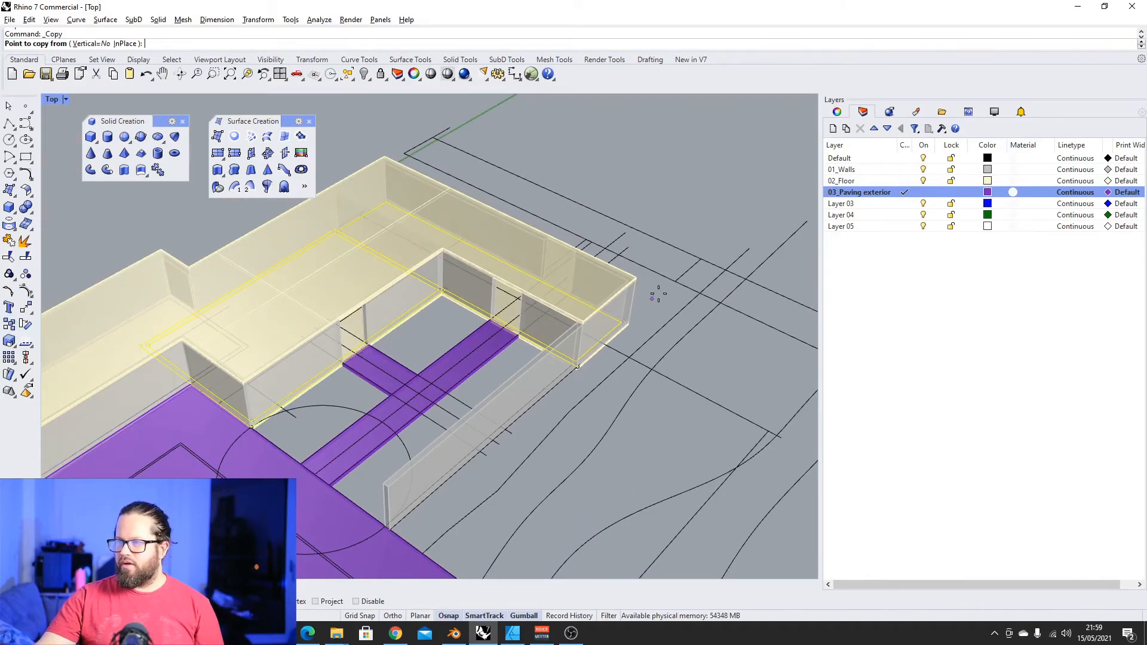
{"action": "scroll", "coordinate": [597, 377], "scroll_direction": "up", "scroll_amount": 8}
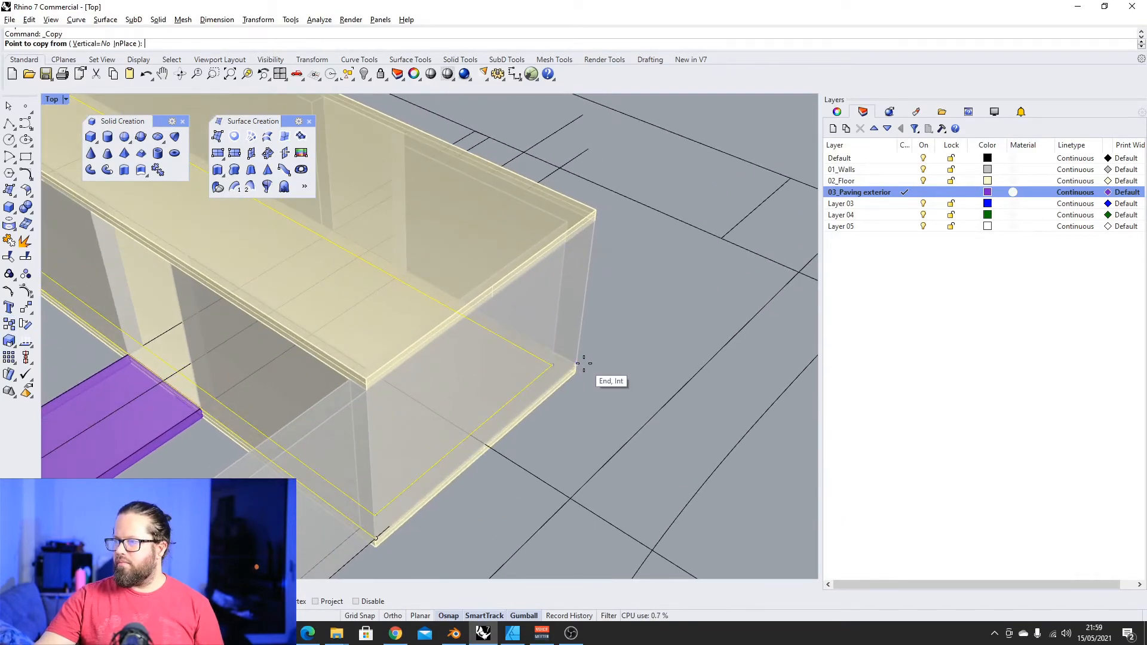
{"action": "left_click", "coordinate": [581, 367]}
{"action": "left_click", "coordinate": [593, 207]}
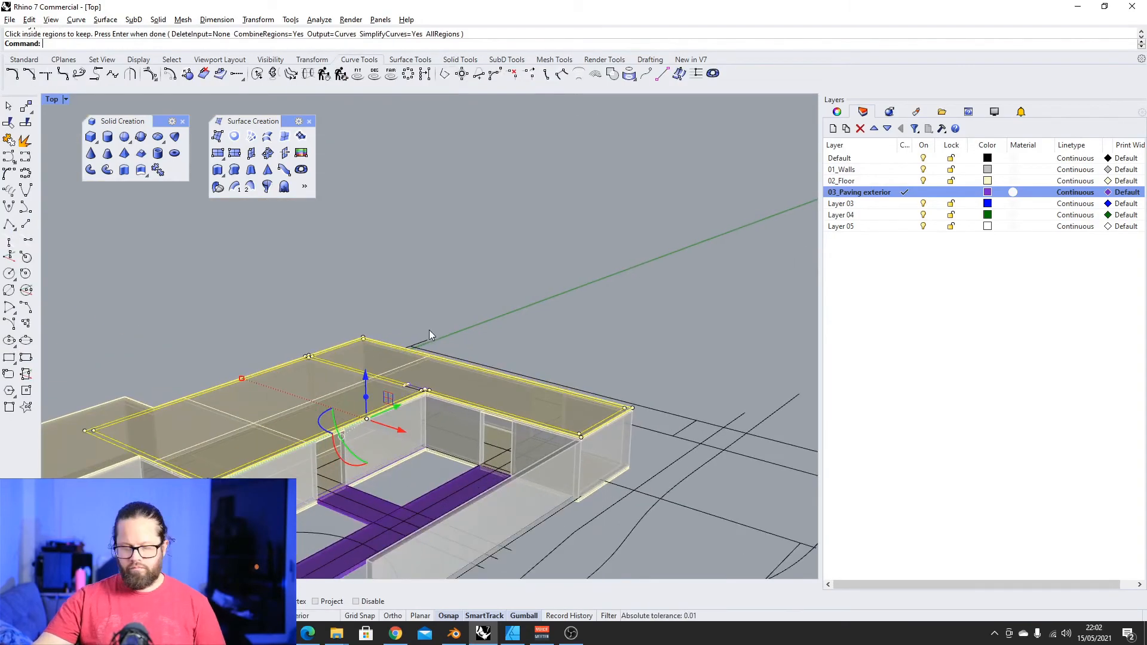
Extrude the copied wall curves 3 units upward as solid upper-storey walls, with 01_Walls as the current layer
{"action": "type", "text": "Ex"}
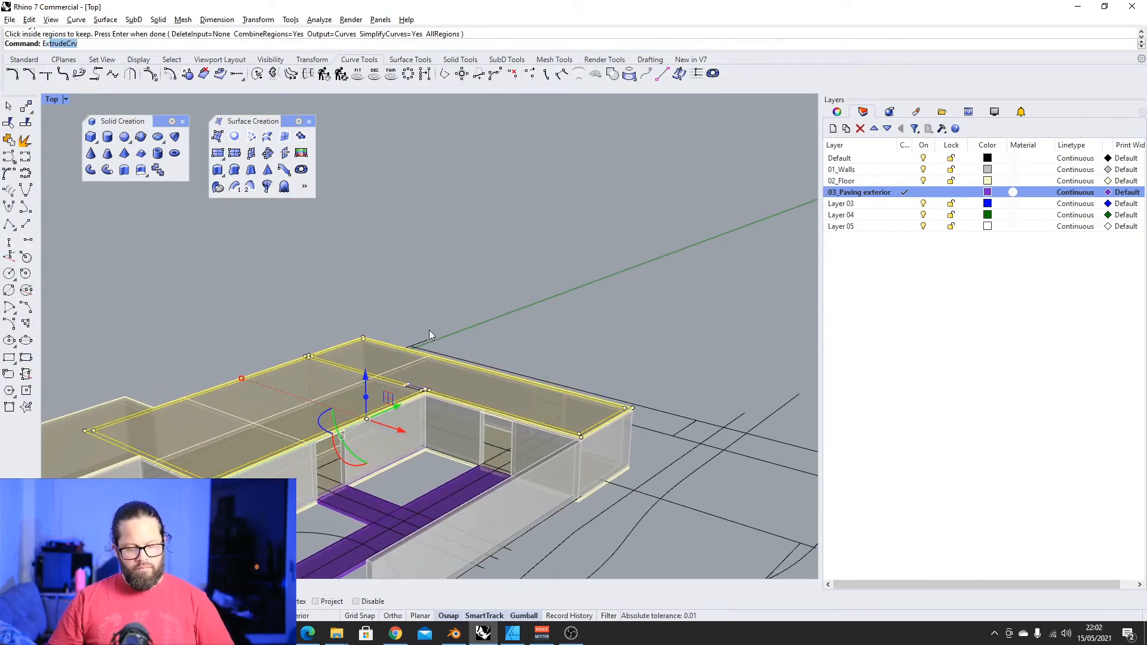
{"action": "type", "text": "tr"}
{"action": "key", "text": "Return"}
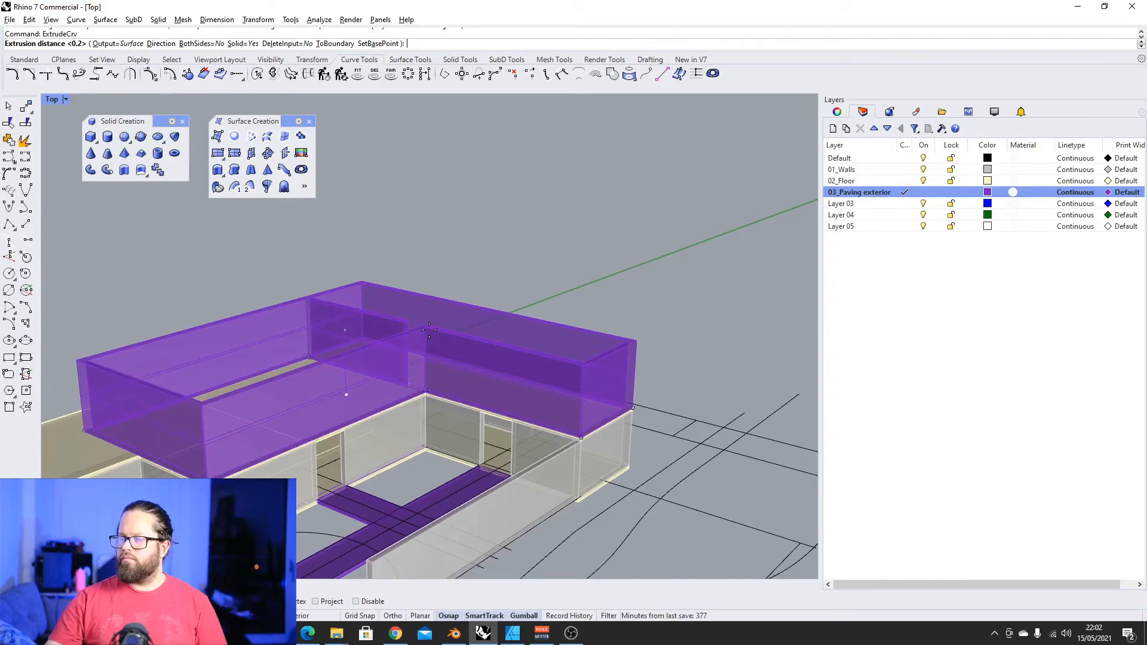
{"action": "left_click", "coordinate": [914, 170]}
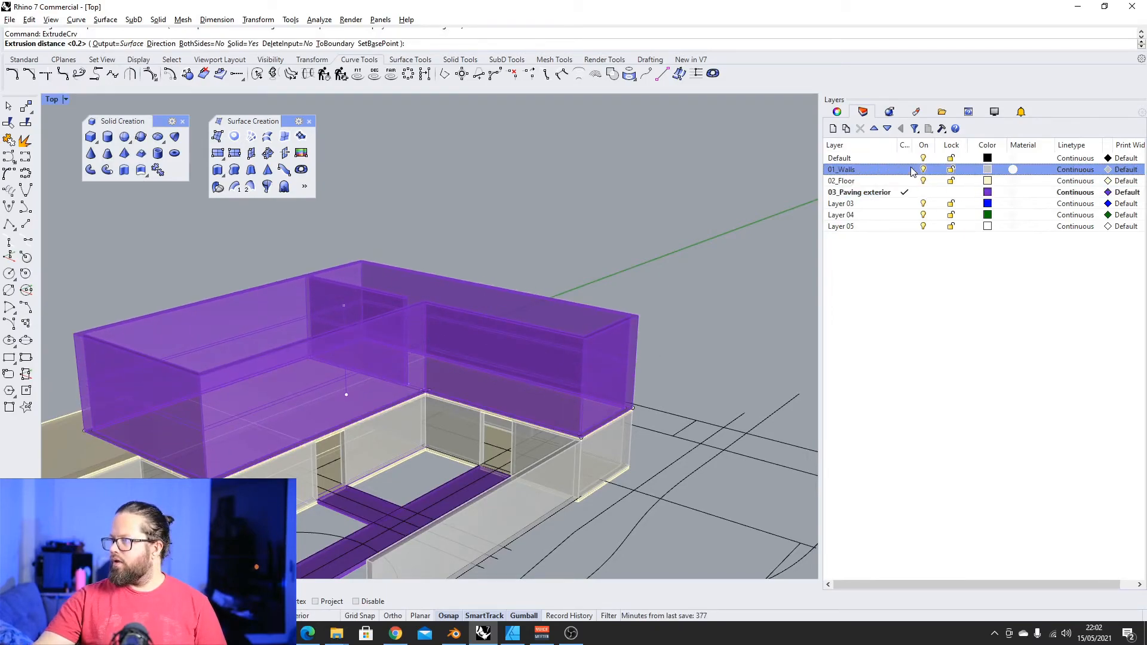
{"action": "scroll", "coordinate": [578, 331], "scroll_direction": "down", "scroll_amount": 3}
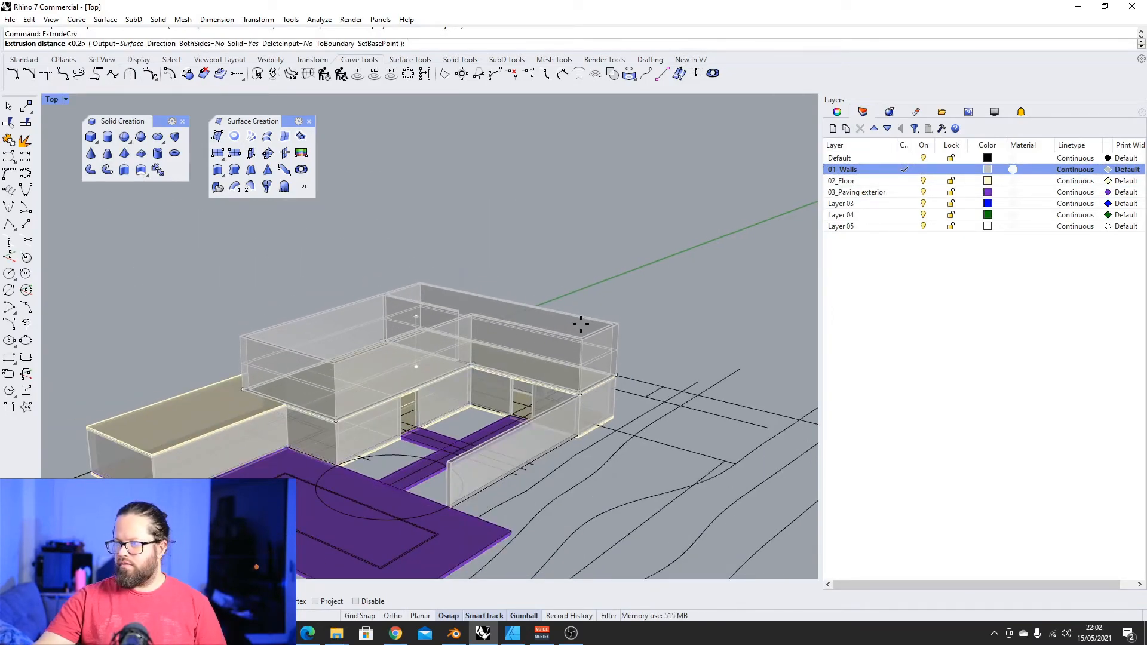
{"action": "type", "text": "3"}
{"action": "key", "text": "Return"}
{"action": "key", "text": "Escape"}
Examine the new upper-storey walls from several angles, checking how they sit on the slab and around the courtyard
{"action": "scroll", "coordinate": [415, 356], "scroll_direction": "up", "scroll_amount": 5}
{"action": "scroll", "coordinate": [415, 357], "scroll_direction": "down", "scroll_amount": 5}
{"action": "right_click_drag", "start_coordinate": [393, 371], "coordinate": [515, 418]}
{"action": "scroll", "coordinate": [406, 402], "scroll_direction": "up", "scroll_amount": 5}
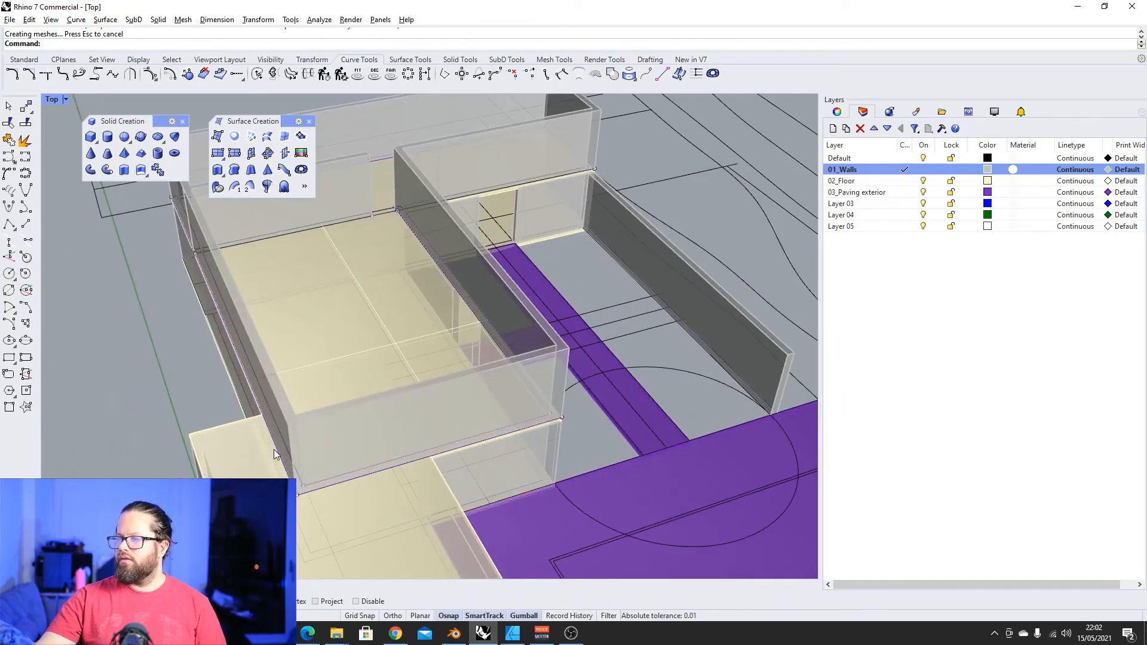
{"action": "scroll", "coordinate": [400, 397], "scroll_direction": "down", "scroll_amount": 4}
{"action": "right_click_drag", "start_coordinate": [400, 396], "coordinate": [312, 385]}
{"action": "scroll", "coordinate": [352, 340], "scroll_direction": "up", "scroll_amount": 5}
{"action": "scroll", "coordinate": [352, 341], "scroll_direction": "down", "scroll_amount": 6}
{"action": "right_click_drag", "start_coordinate": [352, 341], "coordinate": [397, 351]}
{"action": "scroll", "coordinate": [291, 353], "scroll_direction": "down", "scroll_amount": 4}
{"action": "scroll", "coordinate": [382, 352], "scroll_direction": "up", "scroll_amount": 7}
{"action": "scroll", "coordinate": [398, 352], "scroll_direction": "down", "scroll_amount": 5}
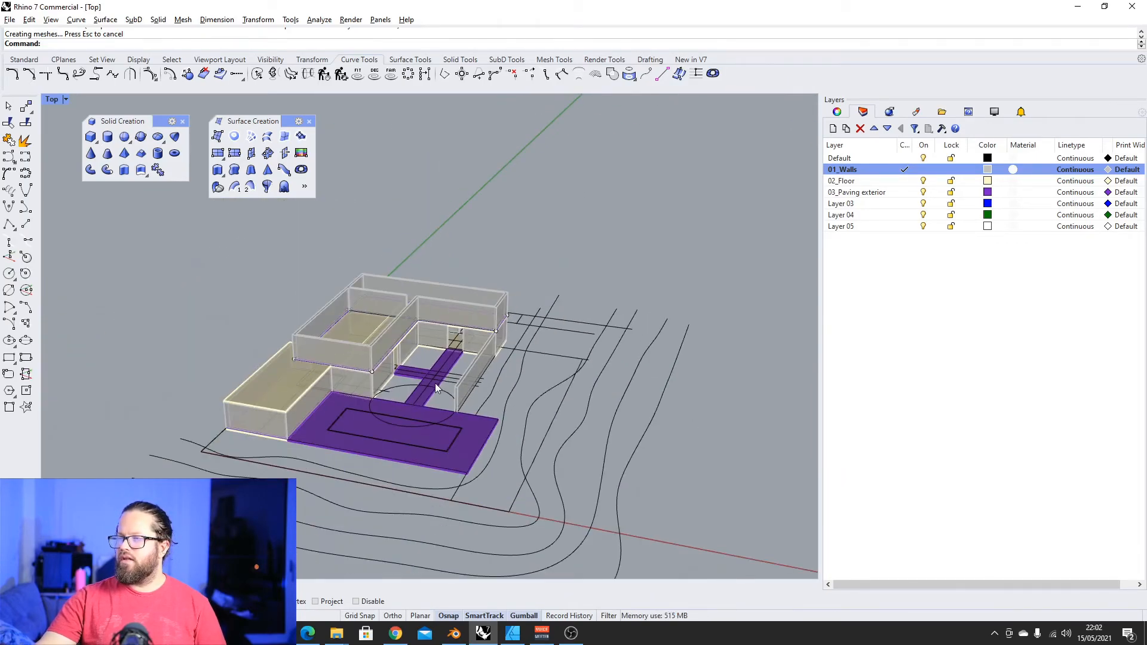
{"action": "scroll", "coordinate": [312, 308], "scroll_direction": "up", "scroll_amount": 6}
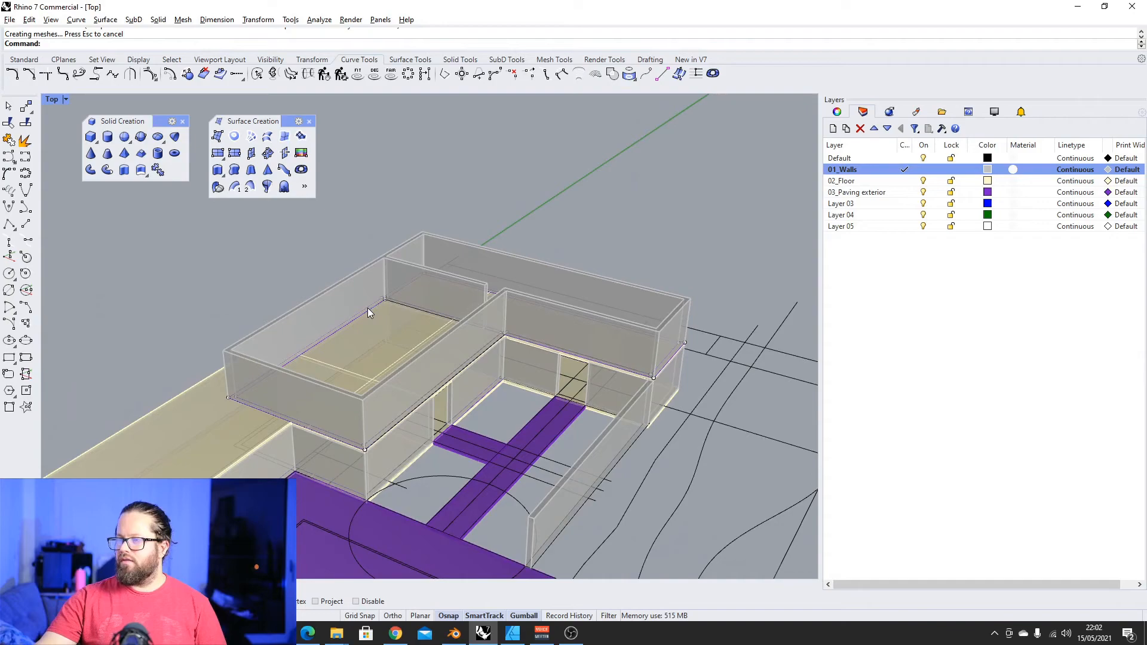
Trace a closed polyline along the top outer corners of the upper-storey walls as the roof outline
{"action": "left_click", "coordinate": [23, 60]}
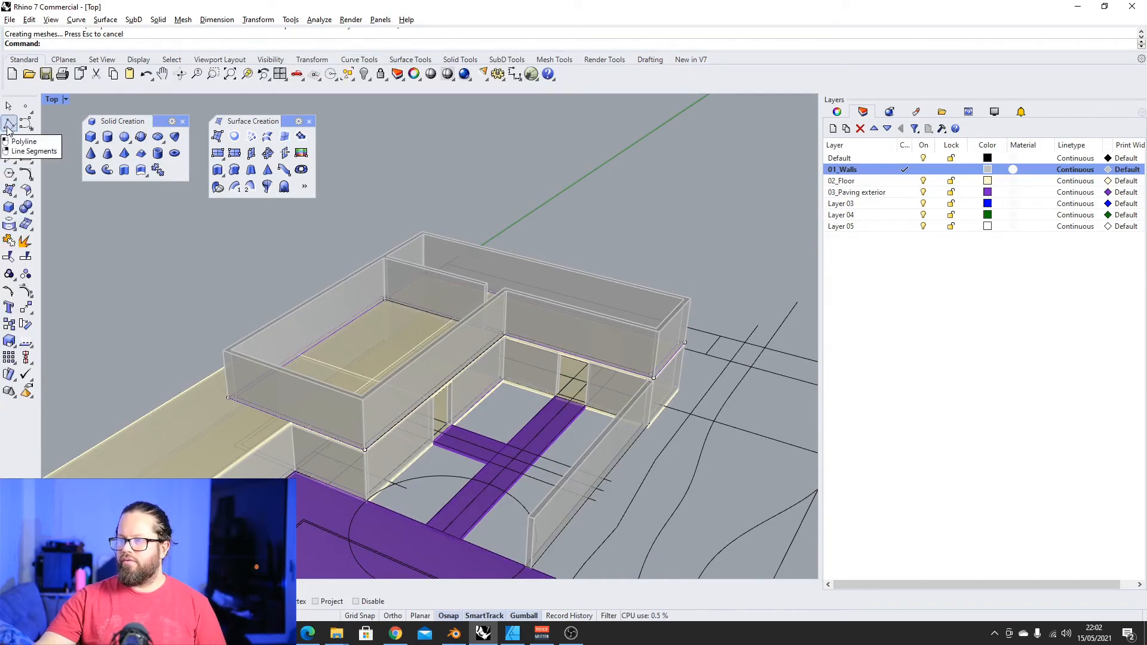
{"action": "left_click", "coordinate": [10, 124]}
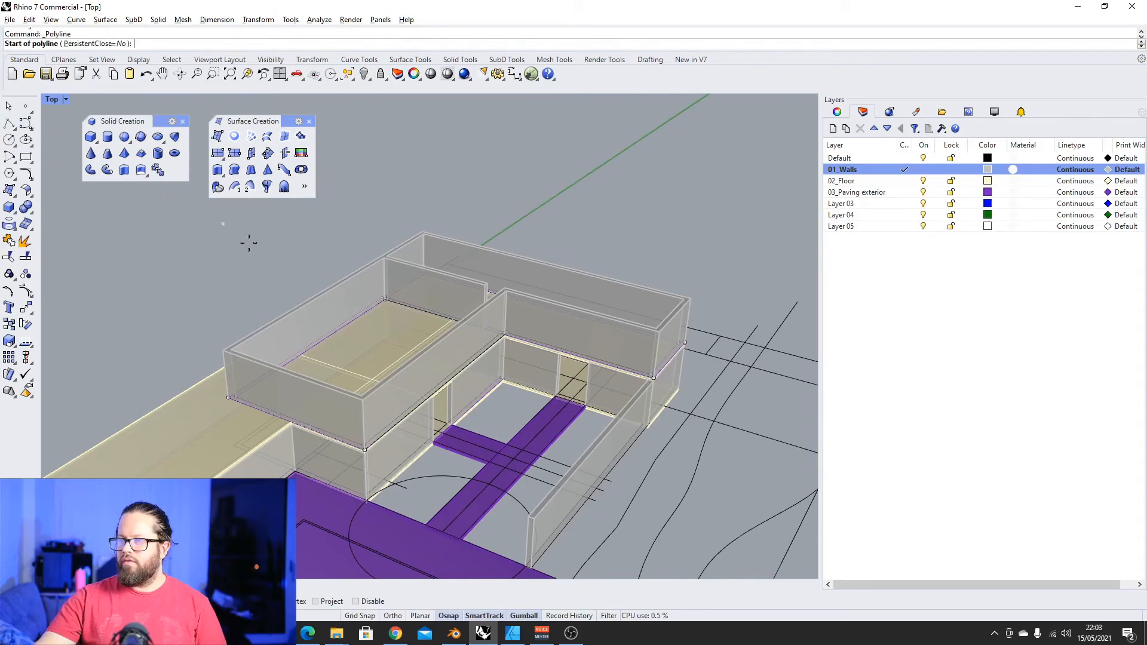
{"action": "left_click", "coordinate": [221, 346]}
{"action": "left_click", "coordinate": [418, 226]}
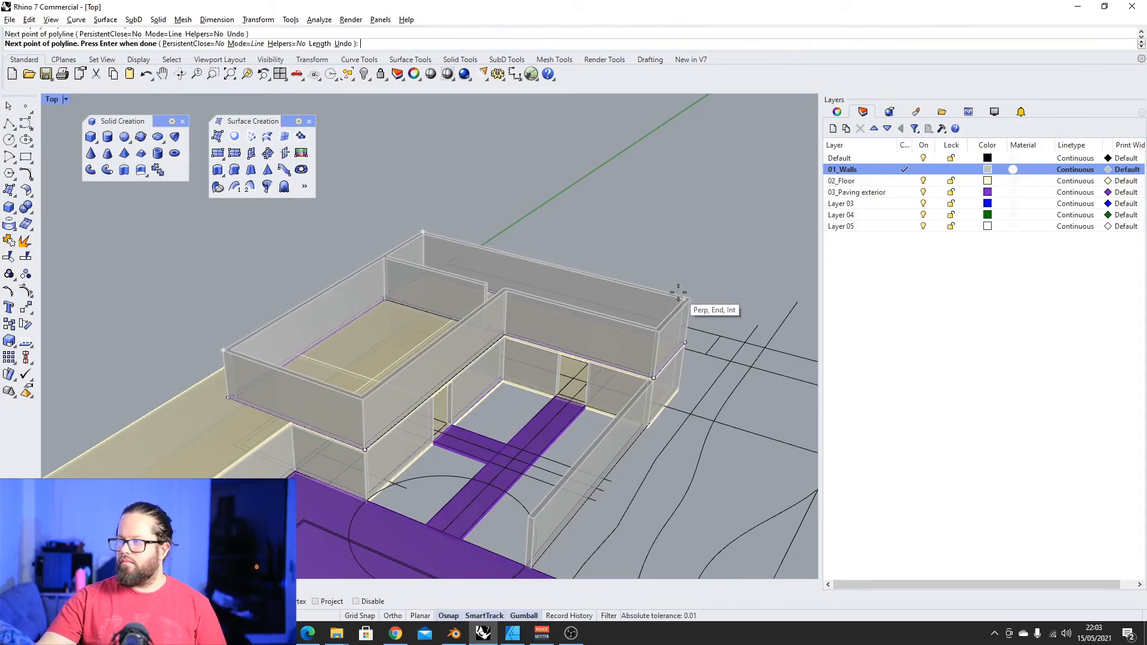
{"action": "scroll", "coordinate": [688, 292], "scroll_direction": "up", "scroll_amount": 3}
{"action": "left_click", "coordinate": [698, 302]}
Extrude the closed roof outline by 0.3 as a solid roof slab over the upper storey
{"action": "type", "text": "ExtrudeCrv"}
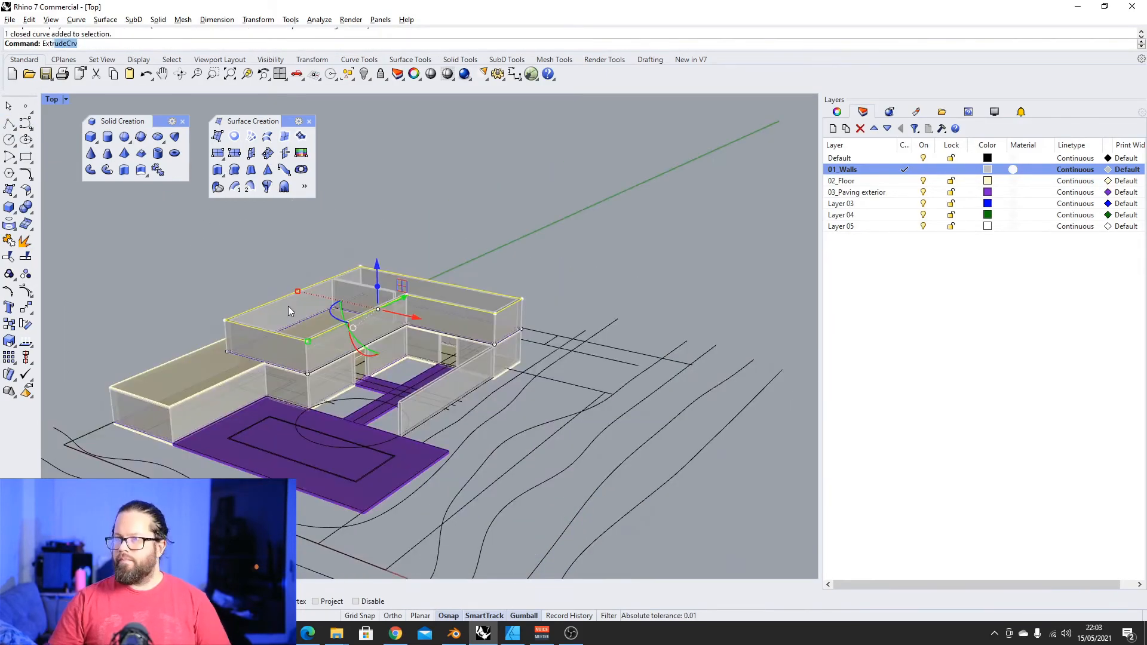
{"action": "key", "text": "Return"}
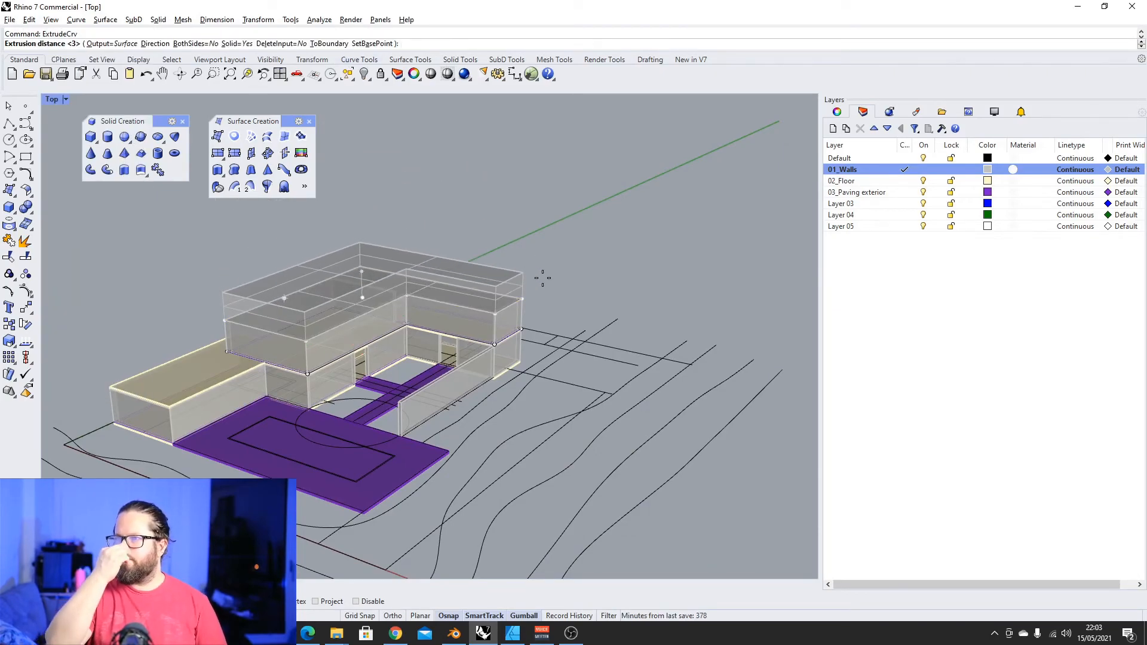
{"action": "type", "text": "0.2"}
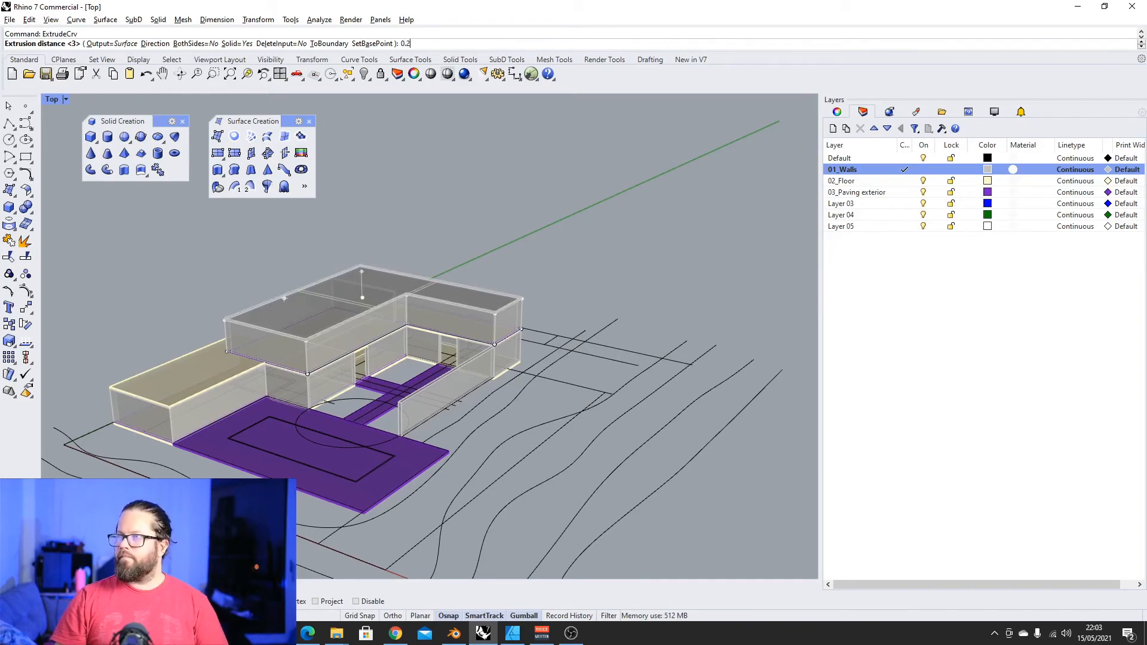
{"action": "key", "text": "BackSpace"}
{"action": "type", "text": "3"}
{"action": "key", "text": "Return"}
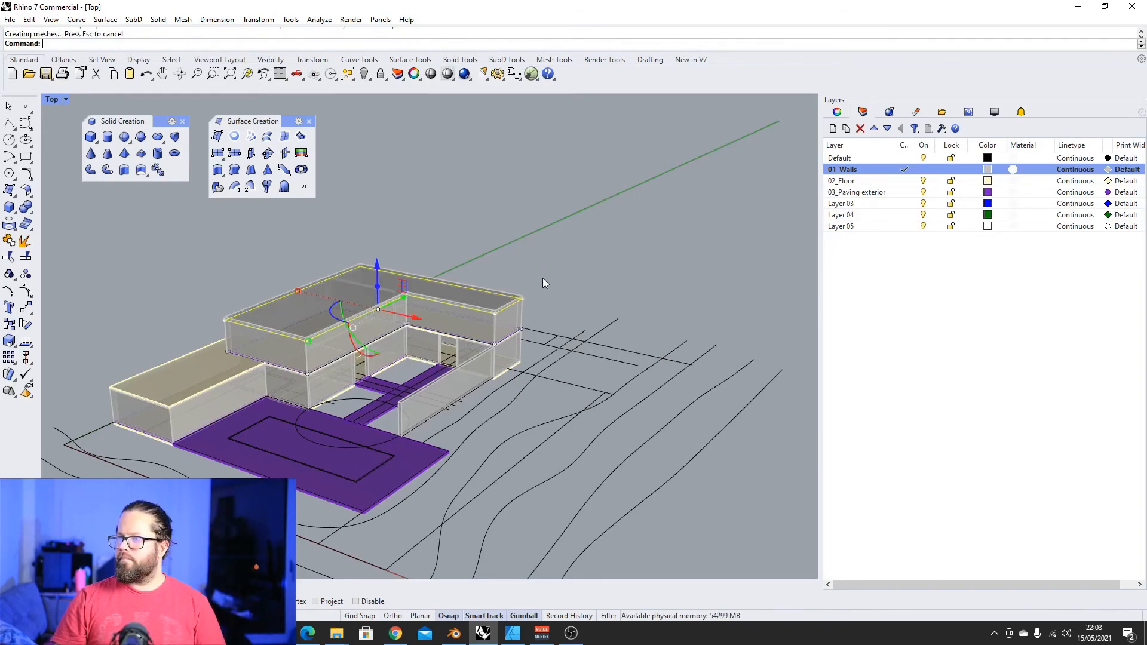
{"action": "key", "text": "Escape"}
Select all curves in the model and hide them, leaving only the solid geometry
{"action": "scroll", "coordinate": [507, 285], "scroll_direction": "up", "scroll_amount": 5}
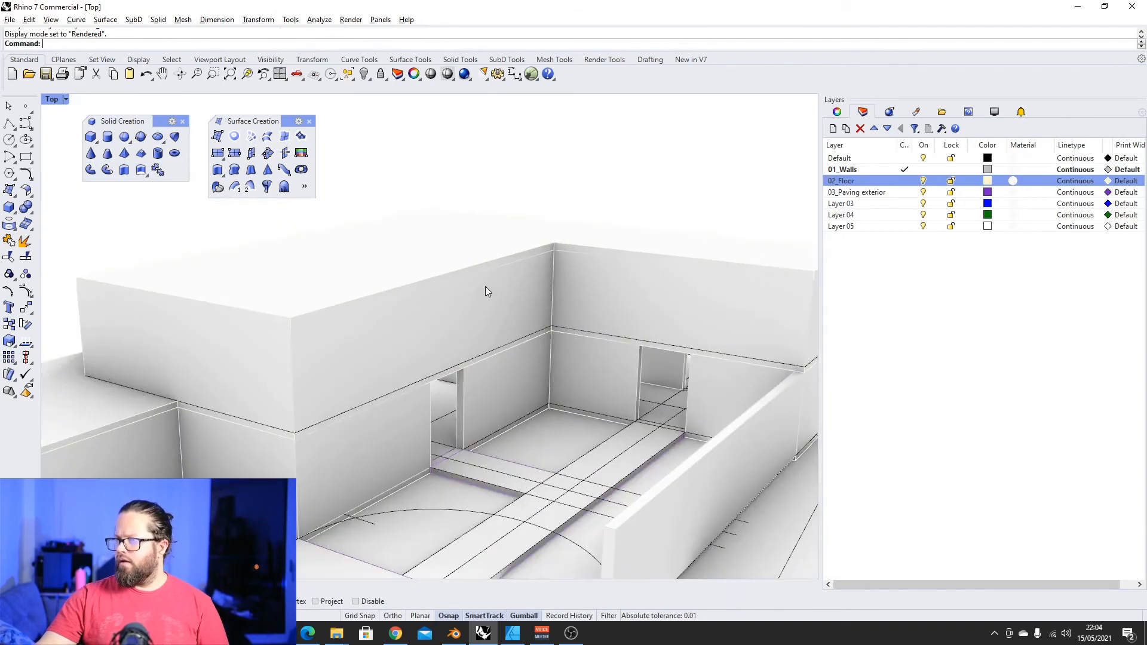
{"action": "scroll", "coordinate": [485, 286], "scroll_direction": "down", "scroll_amount": 5}
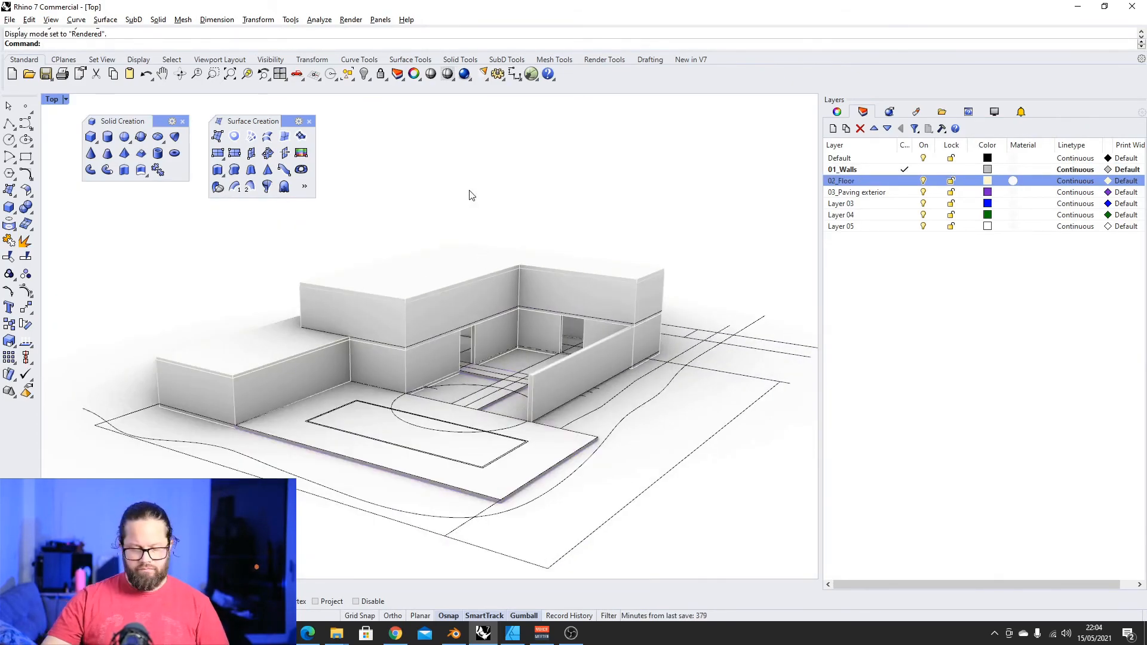
{"action": "type", "text": "Crv"}
{"action": "key", "text": "Return"}
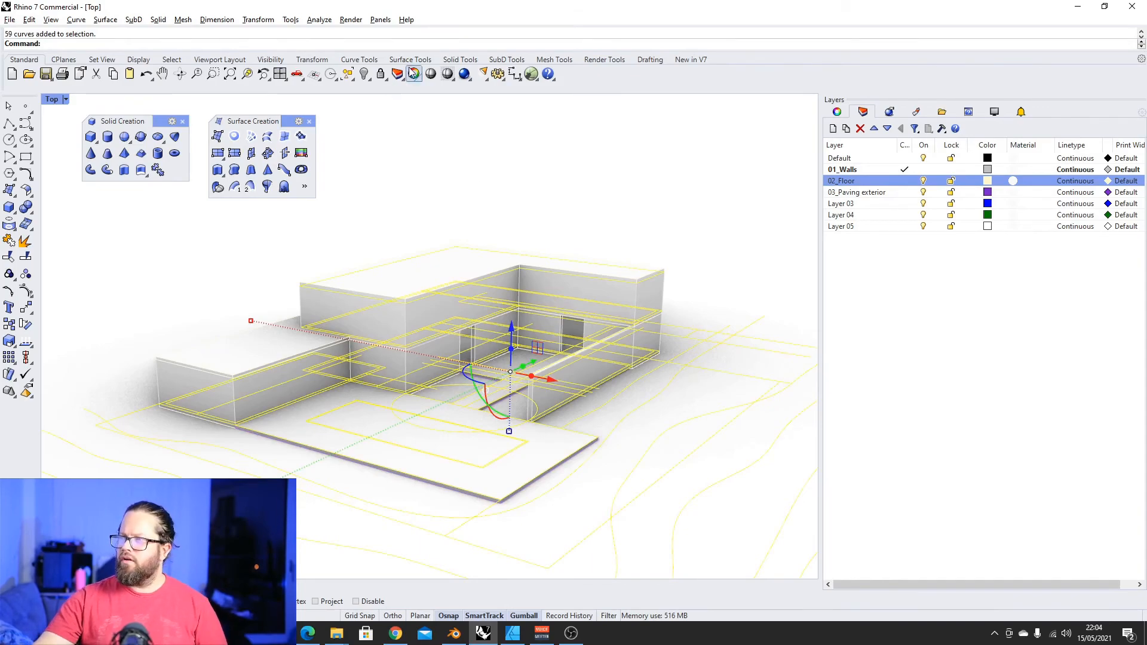
{"action": "left_click", "coordinate": [365, 74]}
Try the Artistic and Technical display modes on the model and set the viewport to Artistic
{"action": "scroll", "coordinate": [410, 306], "scroll_direction": "up", "scroll_amount": 6}
{"action": "scroll", "coordinate": [446, 317], "scroll_direction": "down", "scroll_amount": 4}
{"action": "mouse_move", "coordinate": [445, 316]}
{"action": "right_mouse_down"}
{"action": "mouse_move", "coordinate": [600, 315]}
{"action": "mouse_move", "coordinate": [449, 319]}
{"action": "right_mouse_up"}
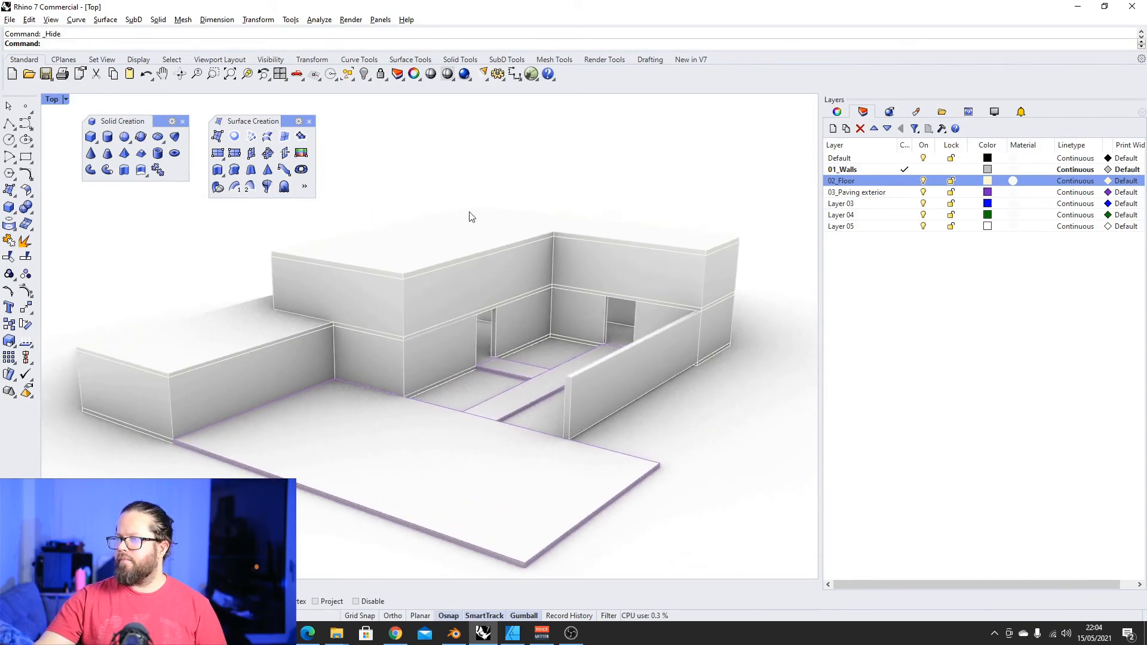
{"action": "scroll", "coordinate": [435, 224], "scroll_direction": "down", "scroll_amount": 5}
{"action": "scroll", "coordinate": [428, 237], "scroll_direction": "up", "scroll_amount": 5}
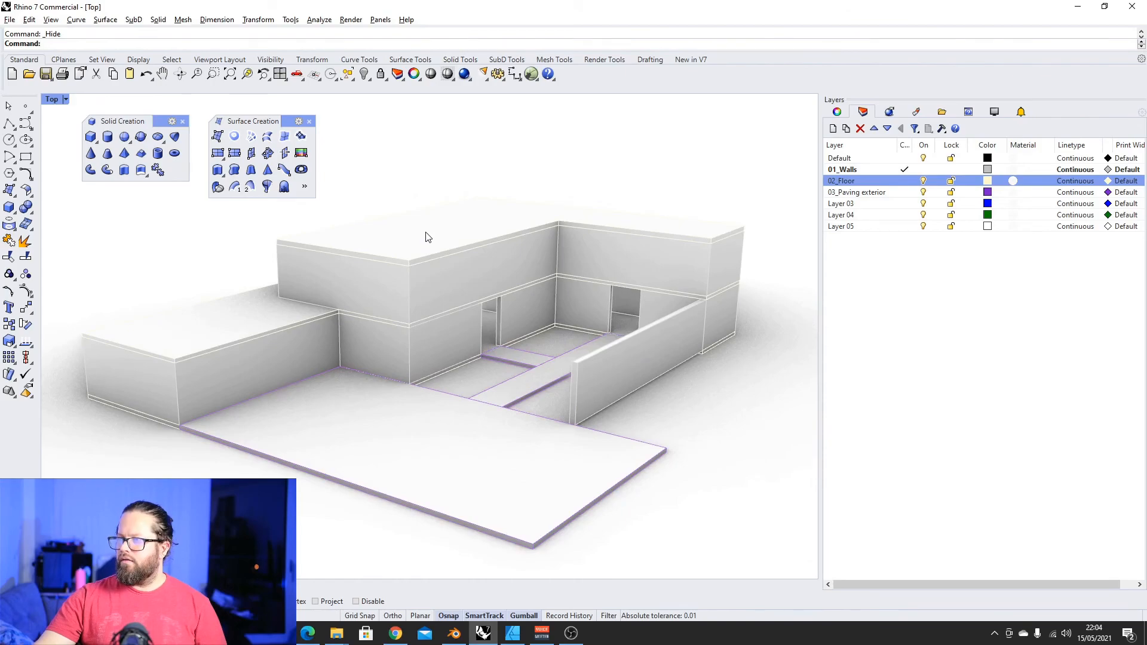
{"action": "scroll", "coordinate": [428, 237], "scroll_direction": "down", "scroll_amount": 2}
{"action": "left_click", "coordinate": [52, 100]}
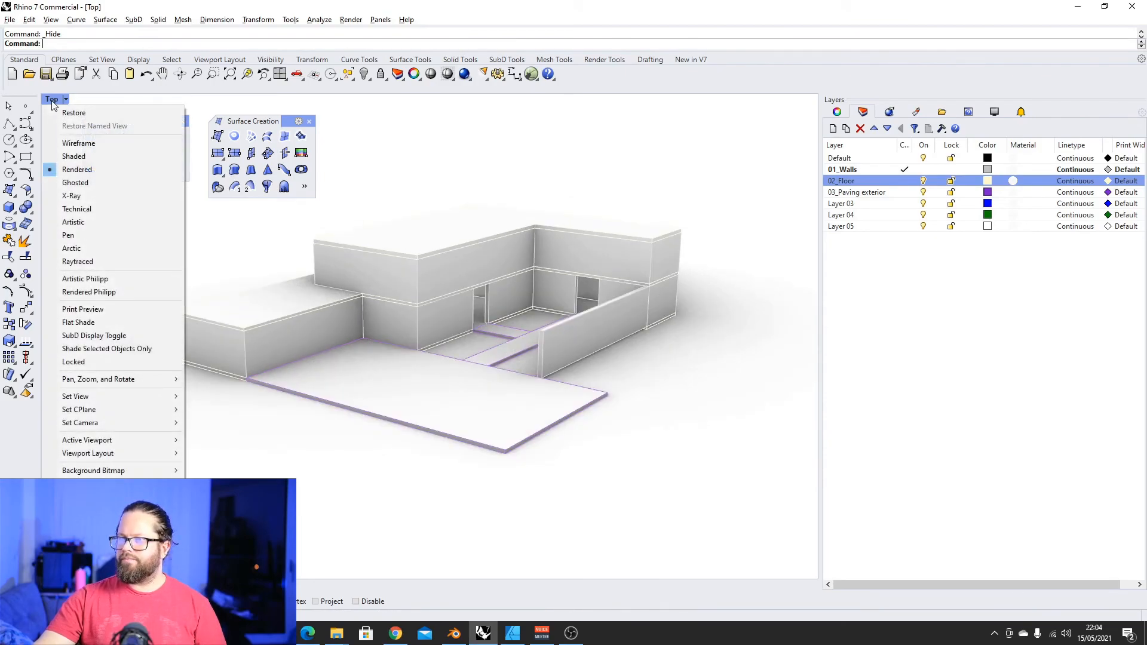
{"action": "left_click", "coordinate": [88, 223]}
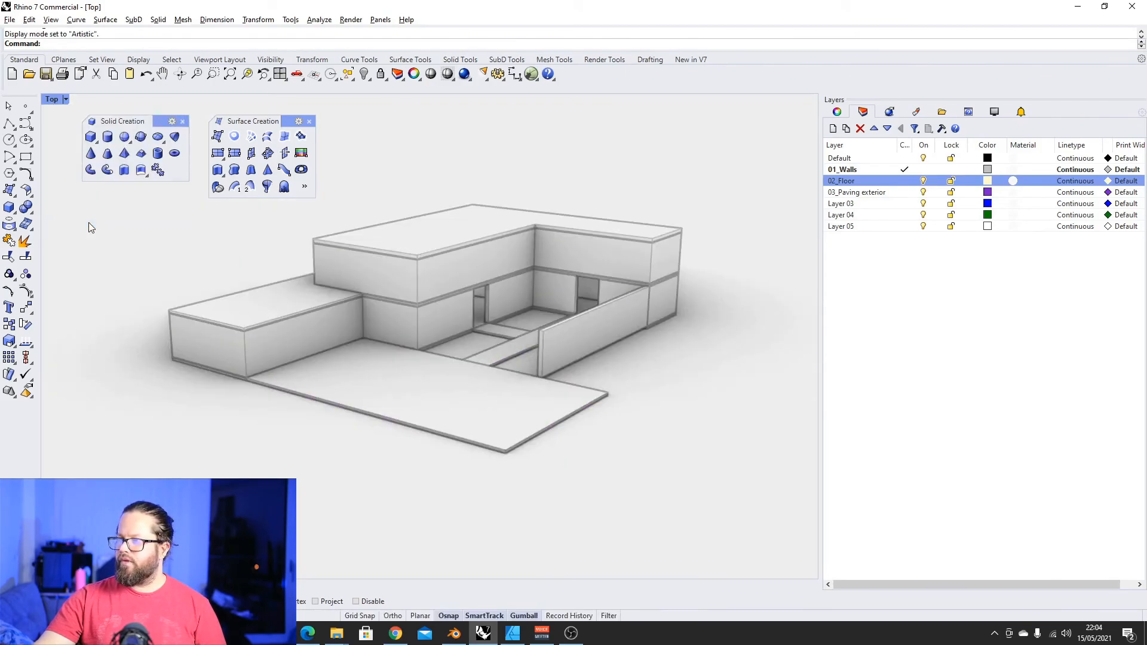
{"action": "left_click", "coordinate": [53, 99]}
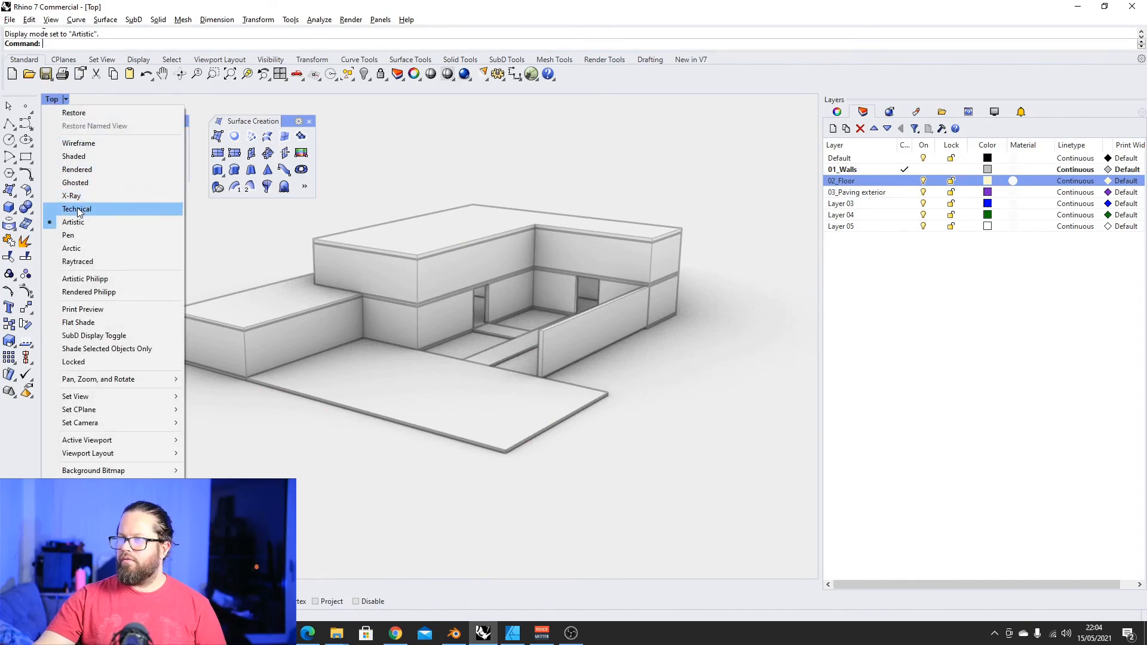
{"action": "left_click", "coordinate": [78, 210]}
{"action": "left_click", "coordinate": [53, 99]}
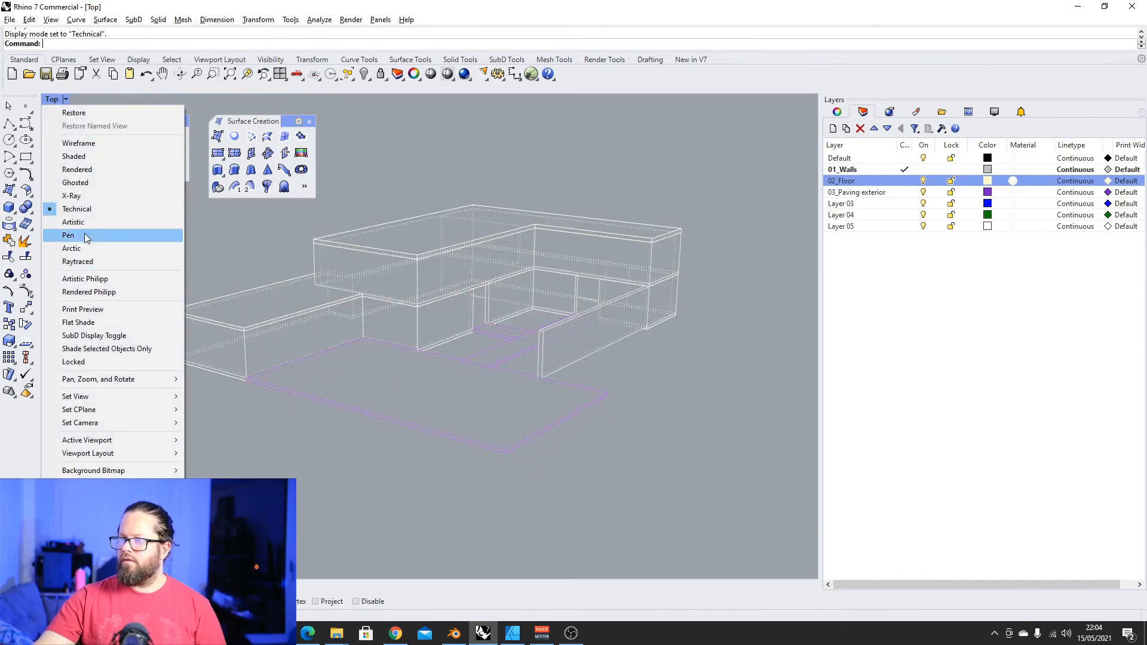
{"action": "left_click", "coordinate": [87, 222]}
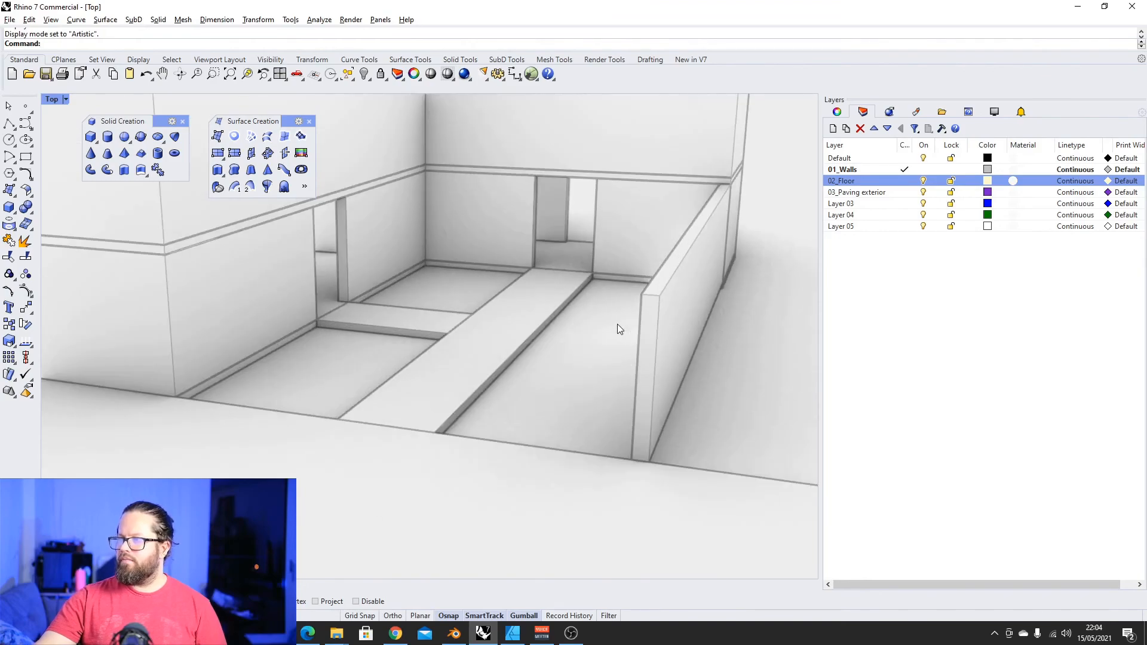